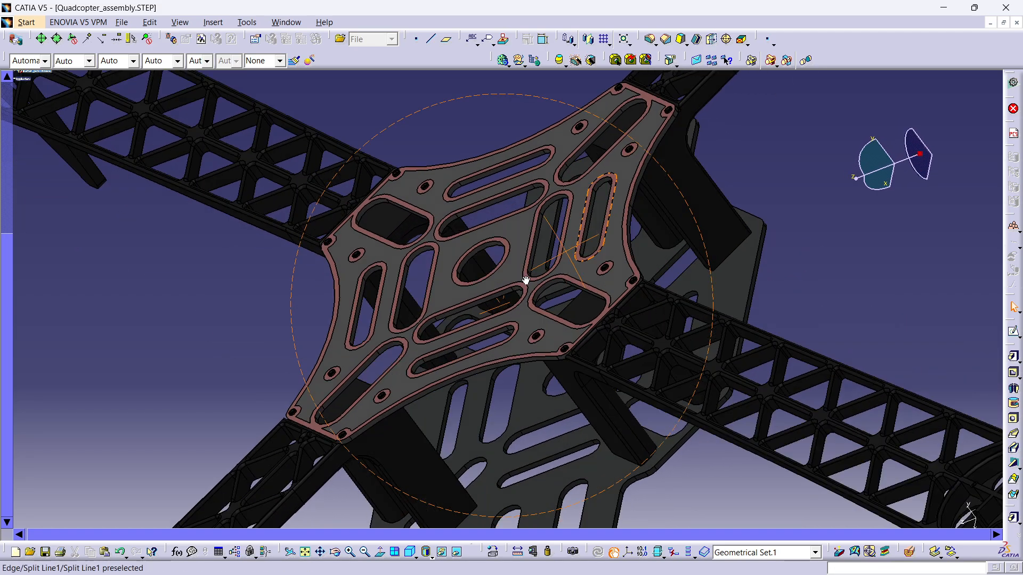
- Examine the centre plate in the quadcopter assembly and its slot and hole dimensions in the Part2.pdf drawing in Microsoft Edge
middle_click_drag(467, 234, 496, 301)
left_click(461, 309)
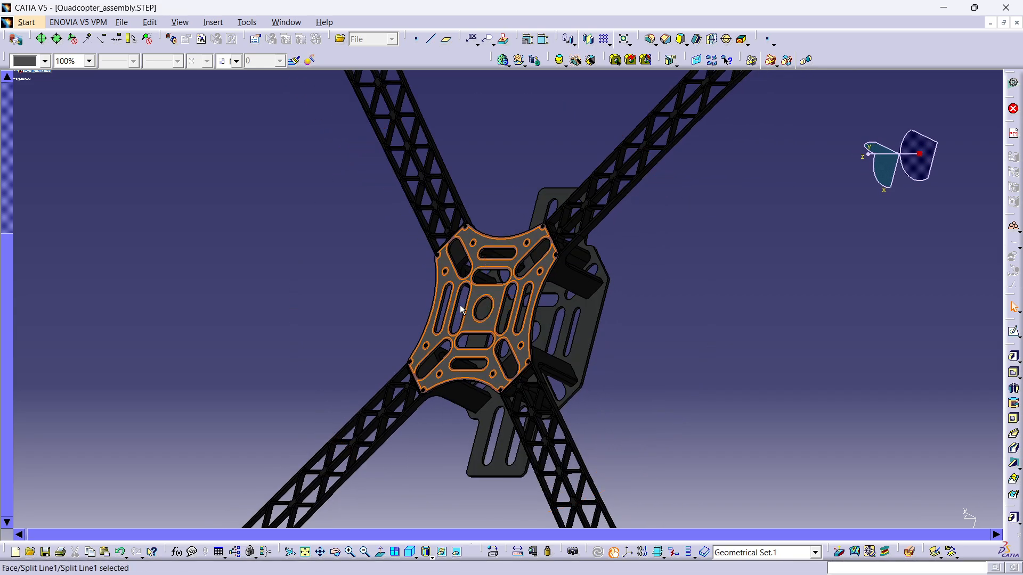
middle_click_drag(730, 358, 605, 279)
key("alt+Tab")
key("alt+Tab")
key("alt+Tab")
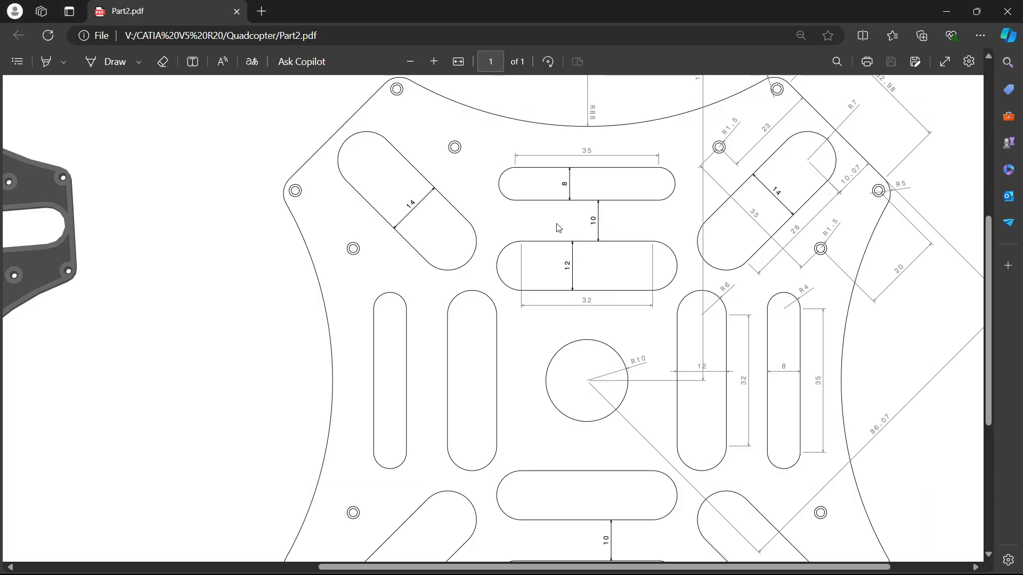
scroll(559, 228, "down", 5, "ctrl")
scroll(678, 389, "up", 6, "ctrl")
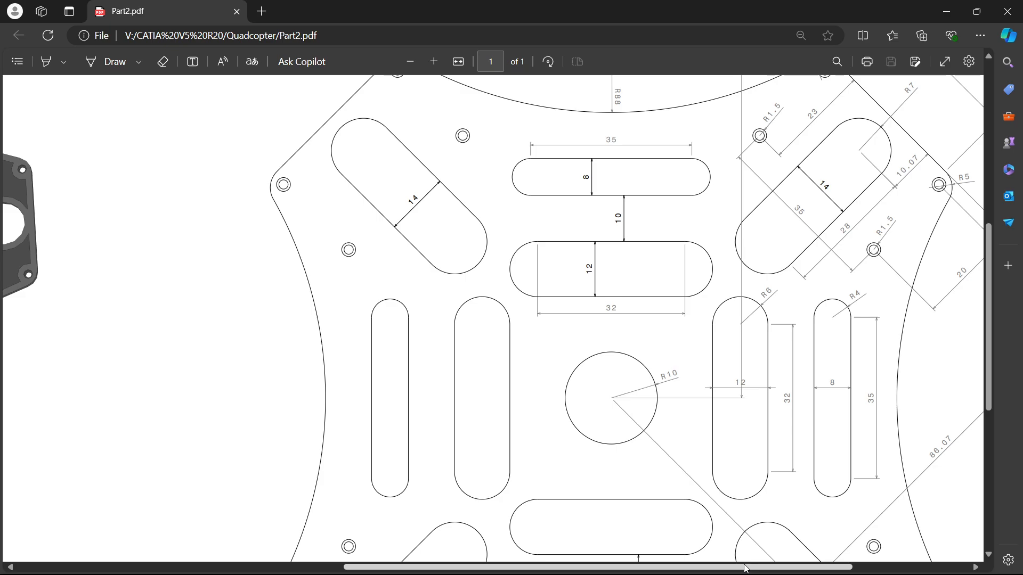
left_click_drag(747, 569, 811, 564)
- Switch back to CATIA V5 and create a new part in the Part Design workbench
key("alt+Tab")
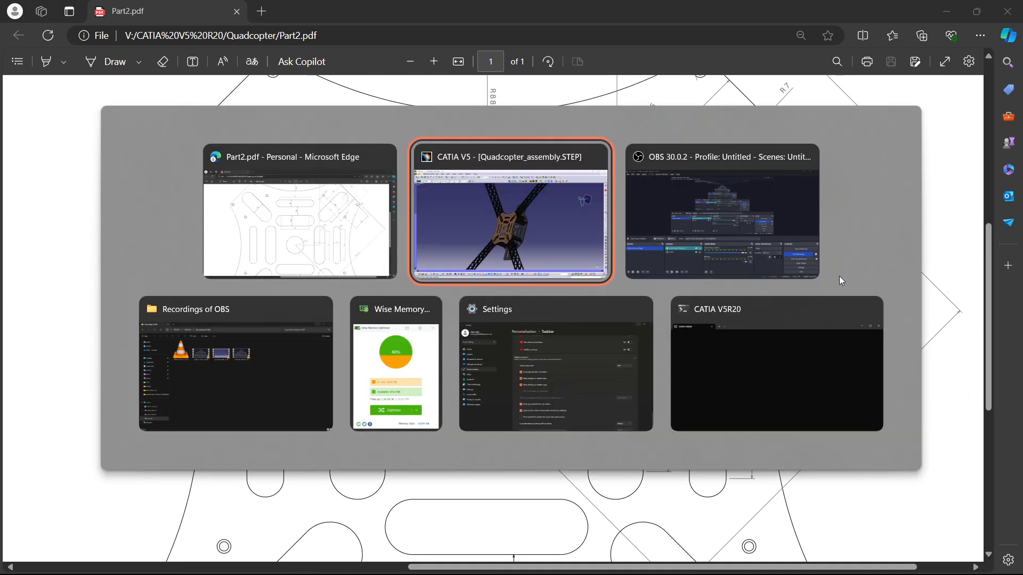
middle_click_drag(678, 197, 426, 298)
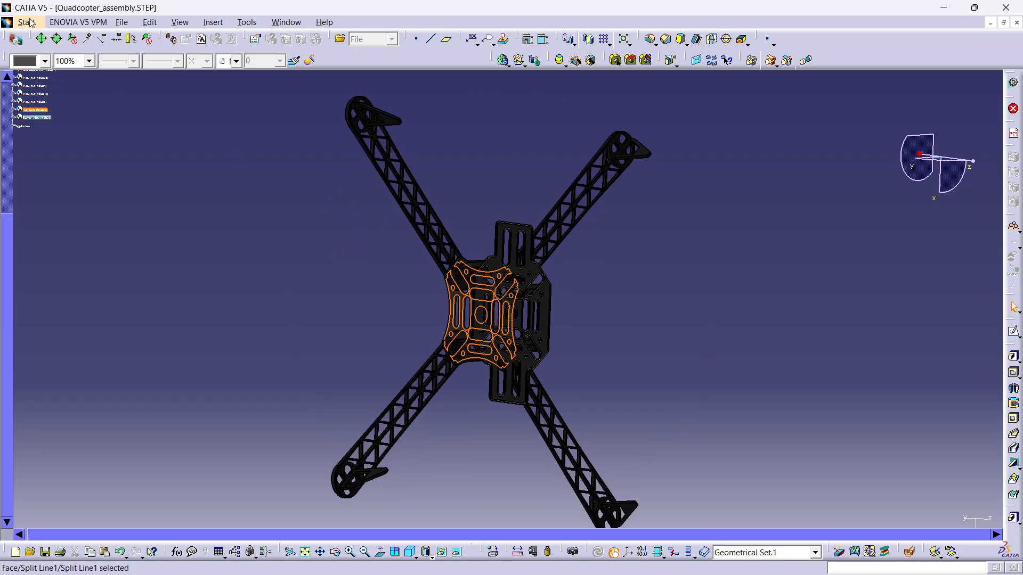
left_click(27, 22)
mouse_move(61, 49)
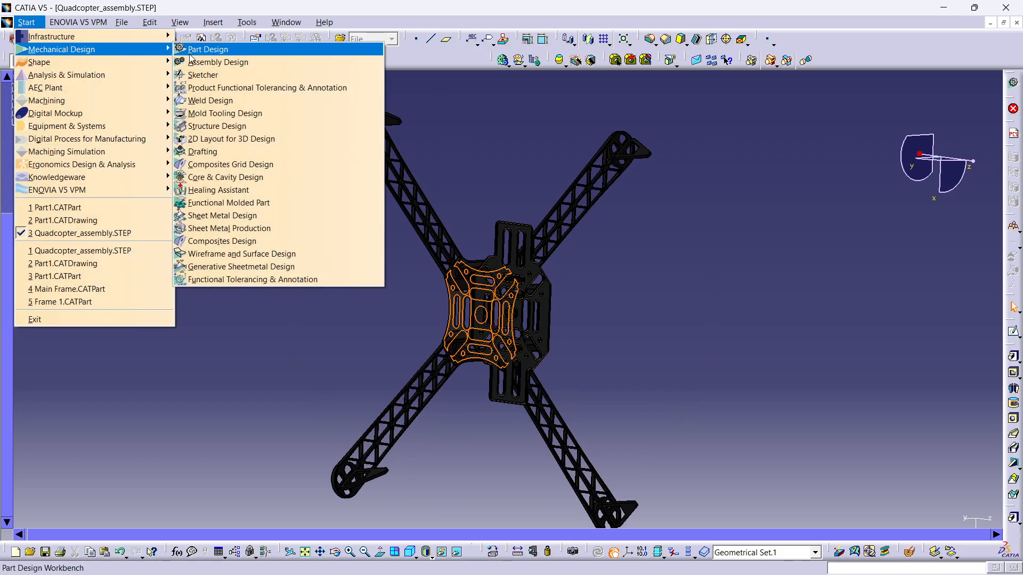
left_click(255, 53)
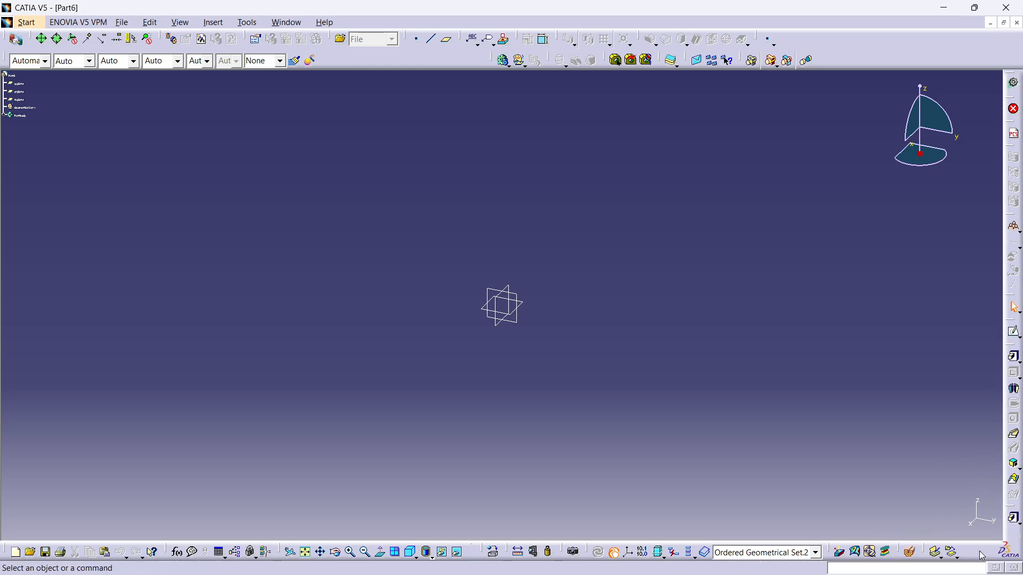
- Rearrange the docked Part Design toolbars, moving the single-command toolbar to the end of its row
right_click(1013, 448)
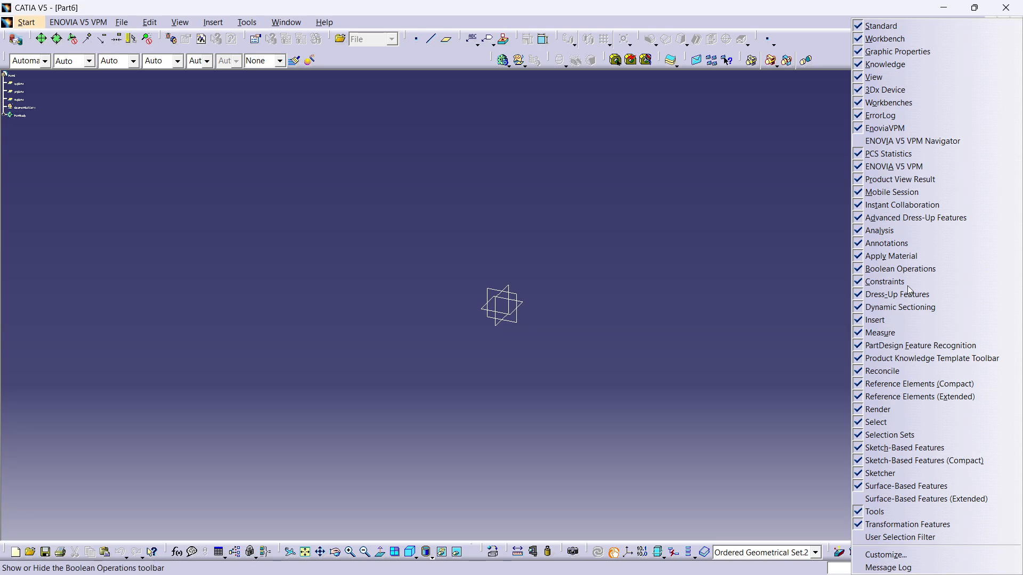
left_click(906, 512)
left_click_drag(487, 552, 484, 449)
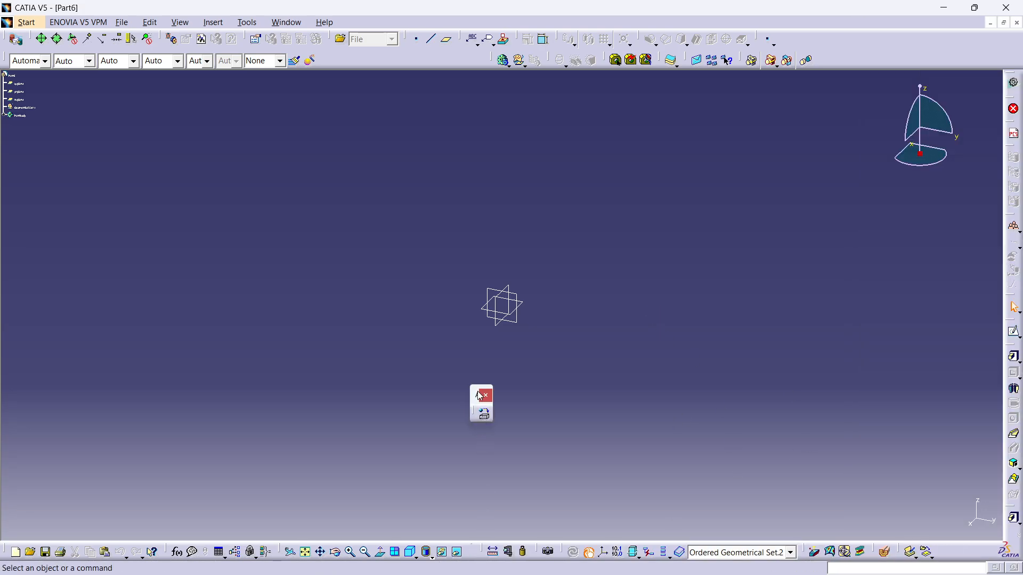
left_click_drag(474, 392, 480, 397)
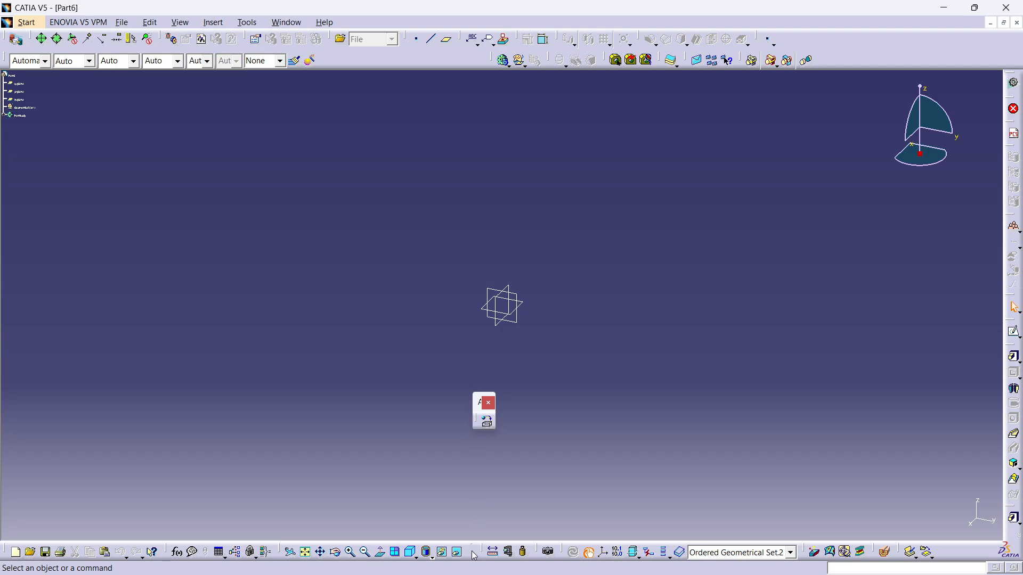
left_click_drag(474, 556, 479, 539)
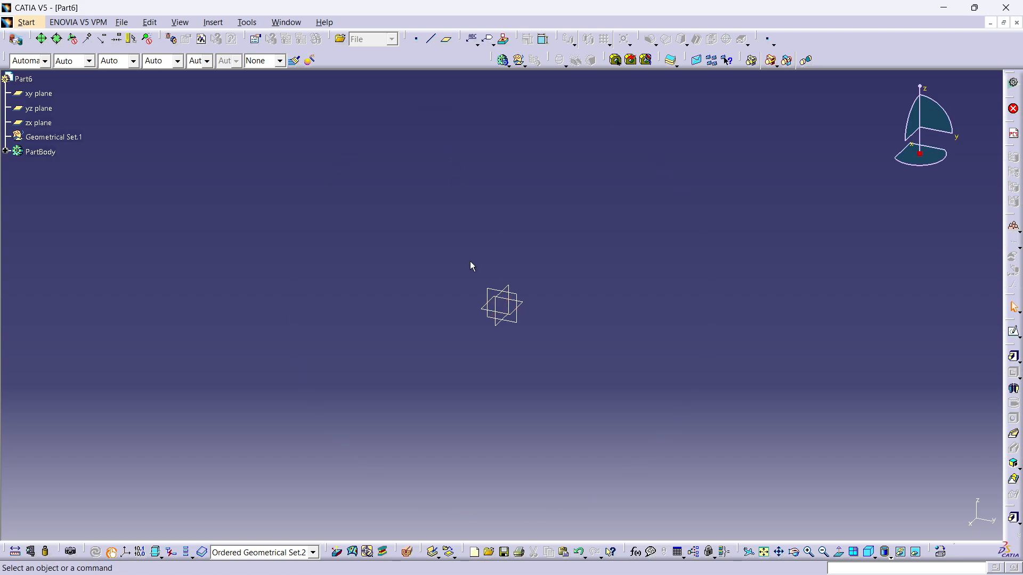
- Start a sketch on the yz plane and draw a horizontal infinite line along the H axis
left_click(516, 302)
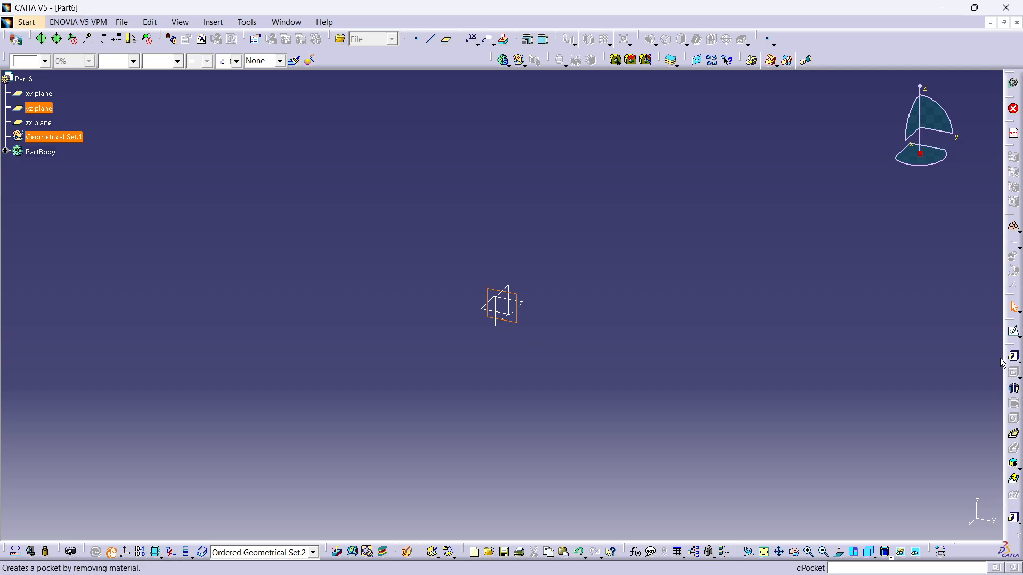
left_click(1014, 332)
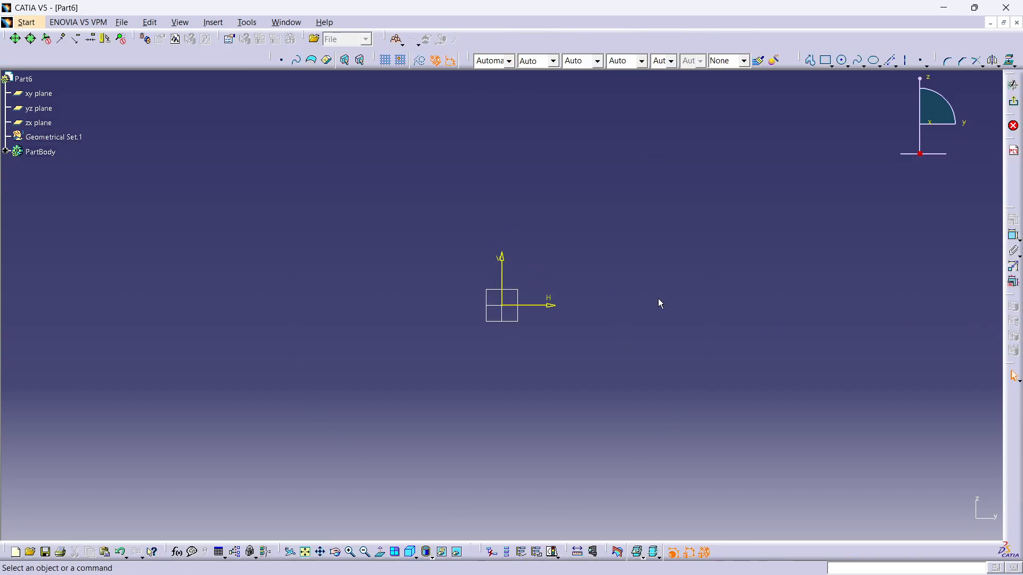
left_click(895, 65)
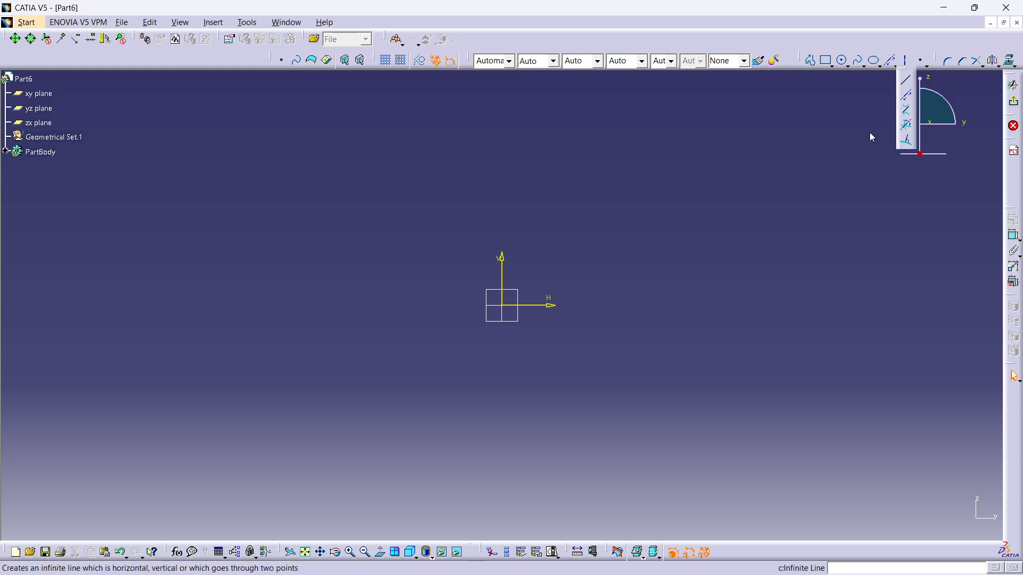
left_click(907, 99)
left_click(510, 307)
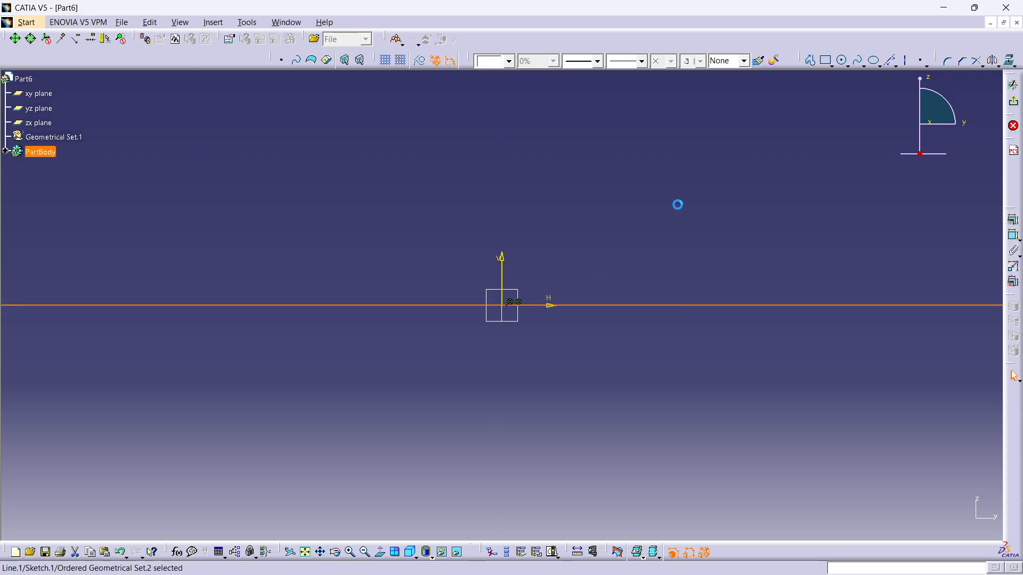
- Sketch a slightly tilted, near-vertical axis line about 2.4 mm long crossing the horizontal line close to the origin
left_click(906, 62)
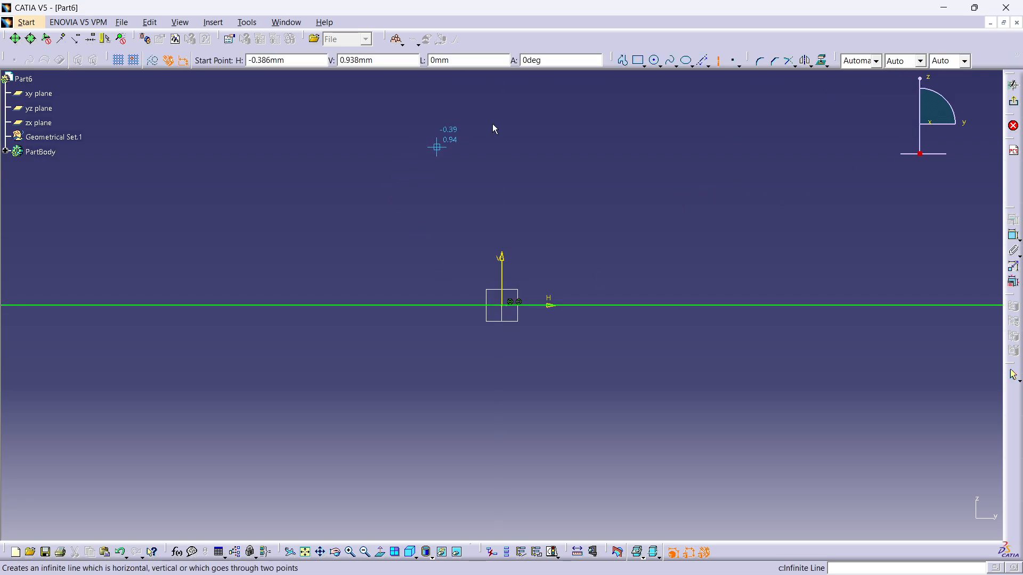
left_click(506, 100)
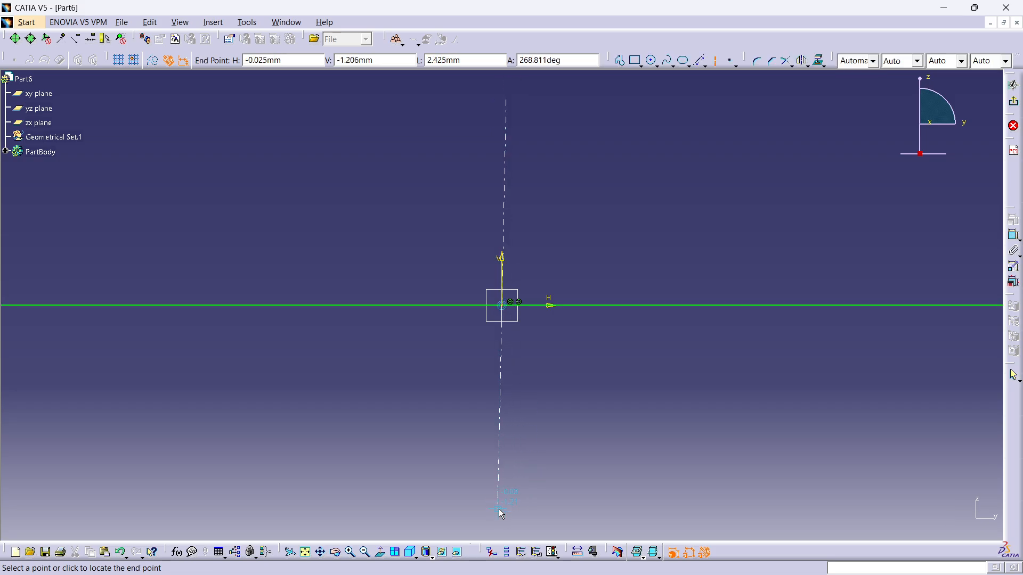
left_click(561, 512)
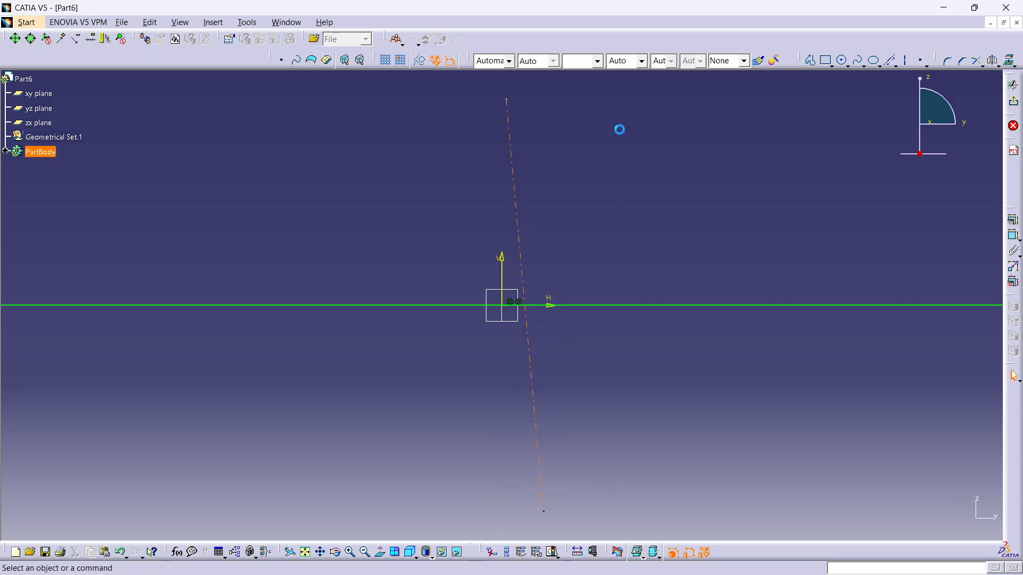
- Constrain the near-vertical axis line to be coincident with the sketch's V axis
left_click(522, 208)
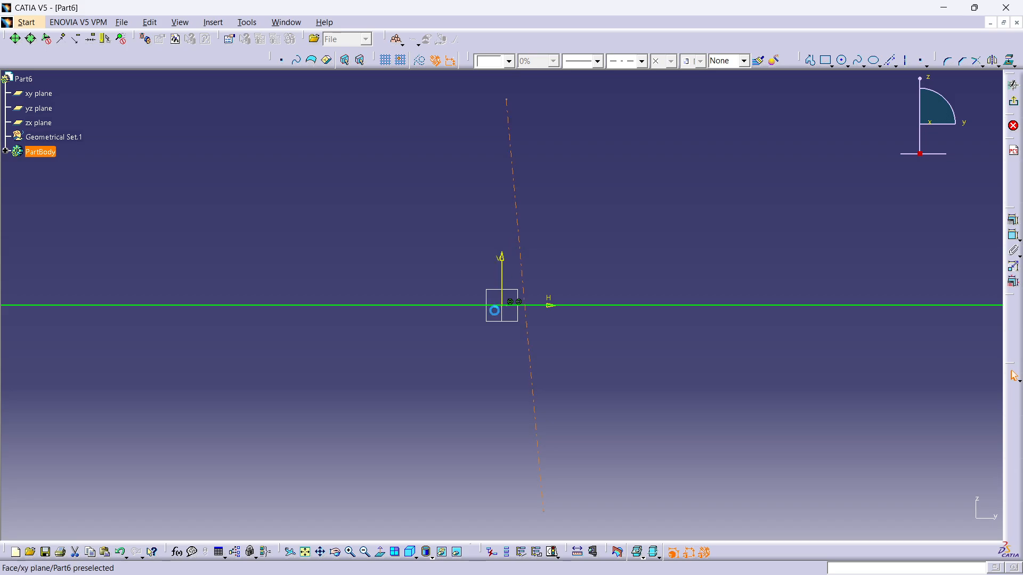
left_click(503, 263, "ctrl")
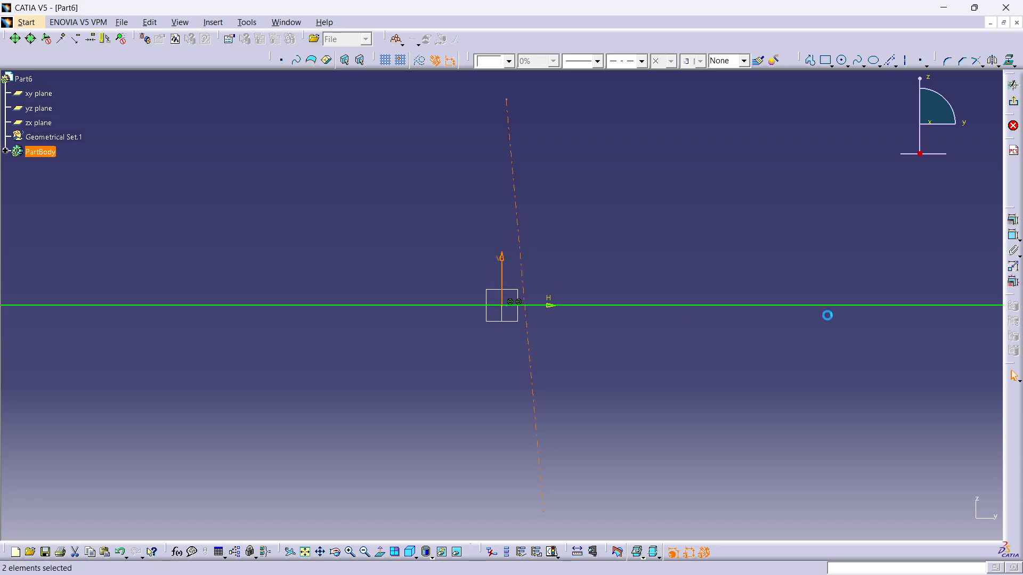
left_click(1013, 235)
right_click(593, 250)
left_click(634, 307)
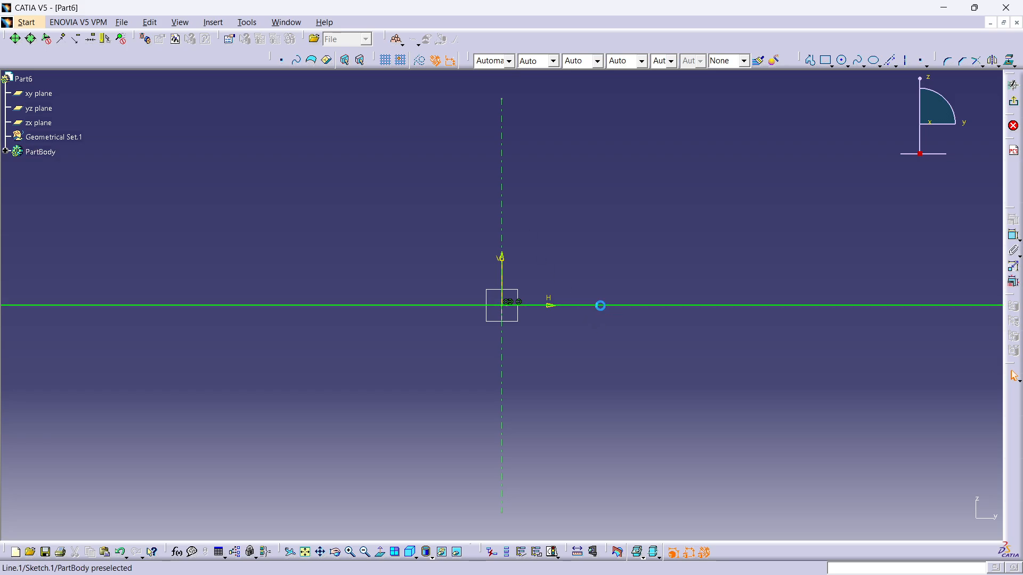
- Constrain the horizontal infinite line coincident with the H axis and convert it to a construction element
left_click(608, 306)
left_click(1014, 235)
right_click(607, 233)
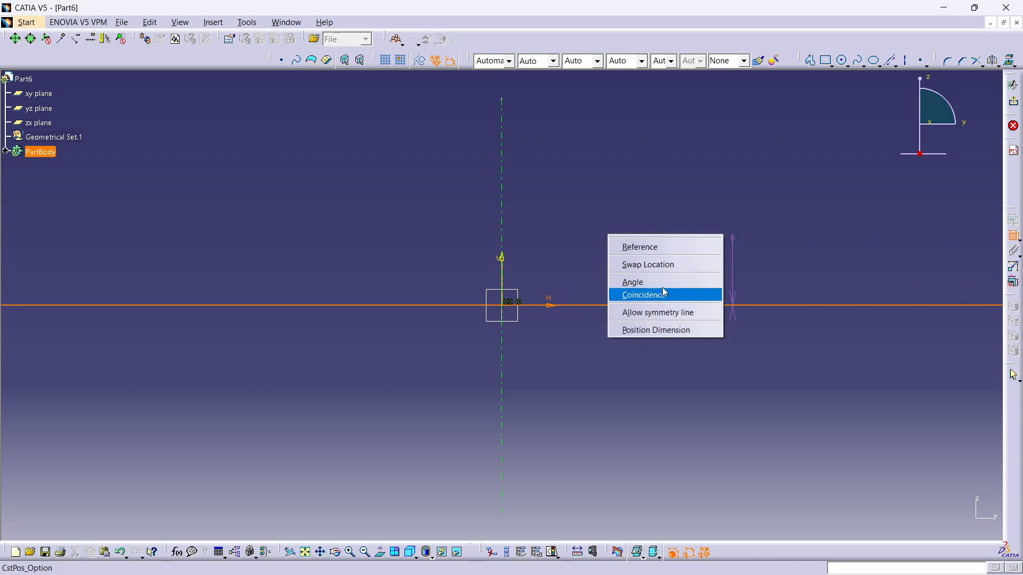
left_click(694, 296)
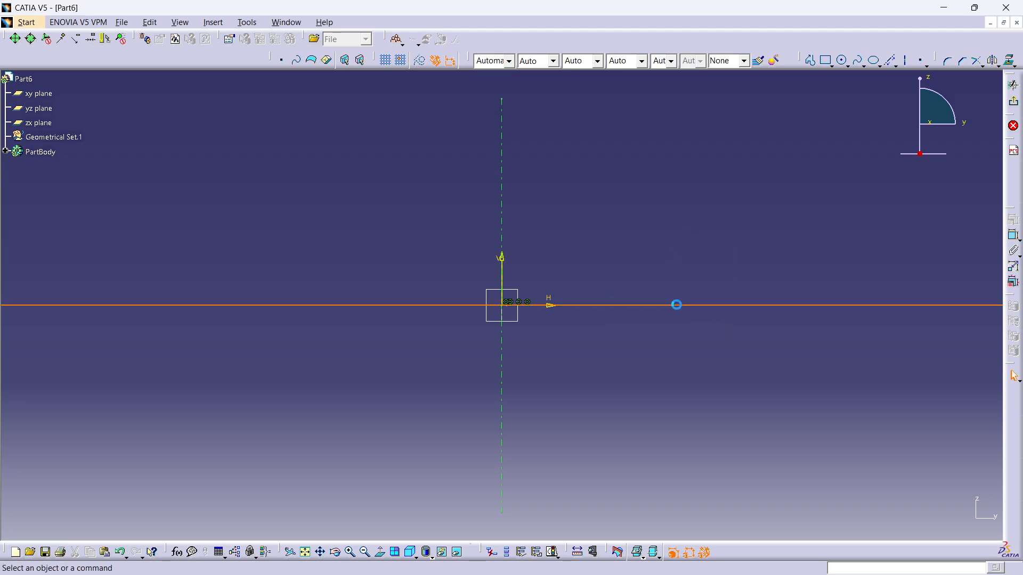
left_click(677, 306)
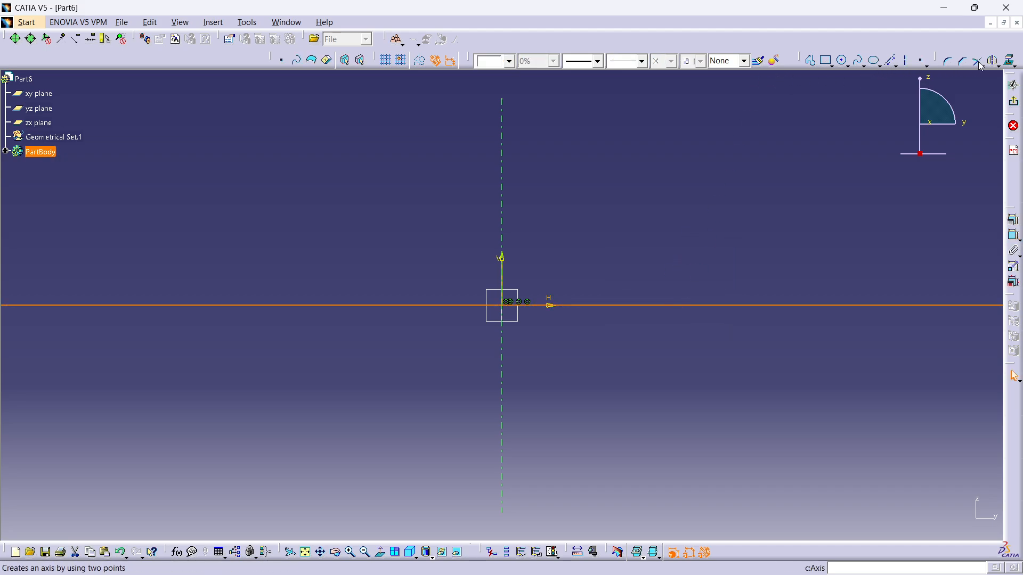
left_click(421, 62)
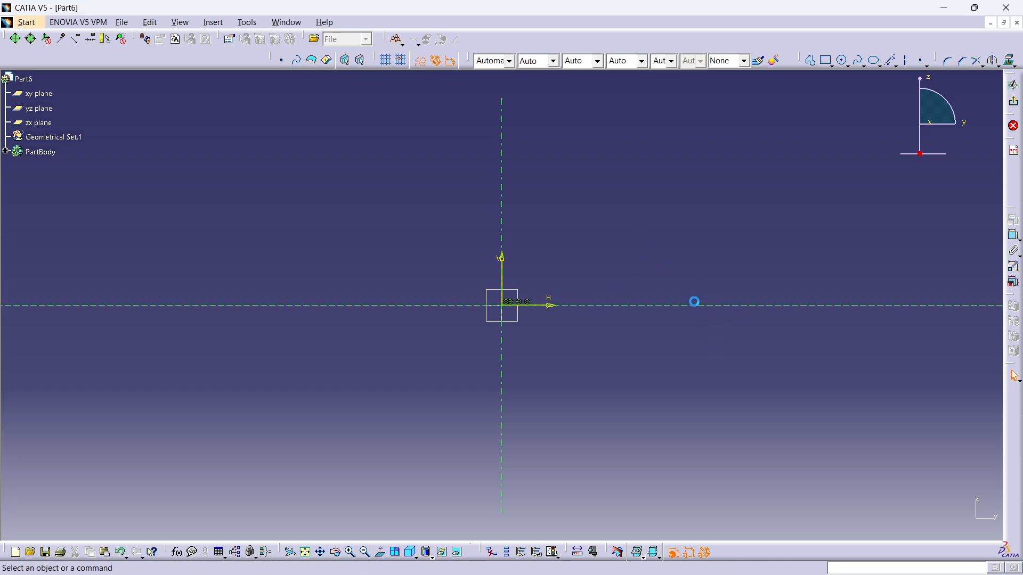
- Adjust the extent of the vertical axis line by repositioning its endpoints along the V axis
middle_click_drag(589, 151, 588, 205)
left_click_drag(502, 240, 502, 84)
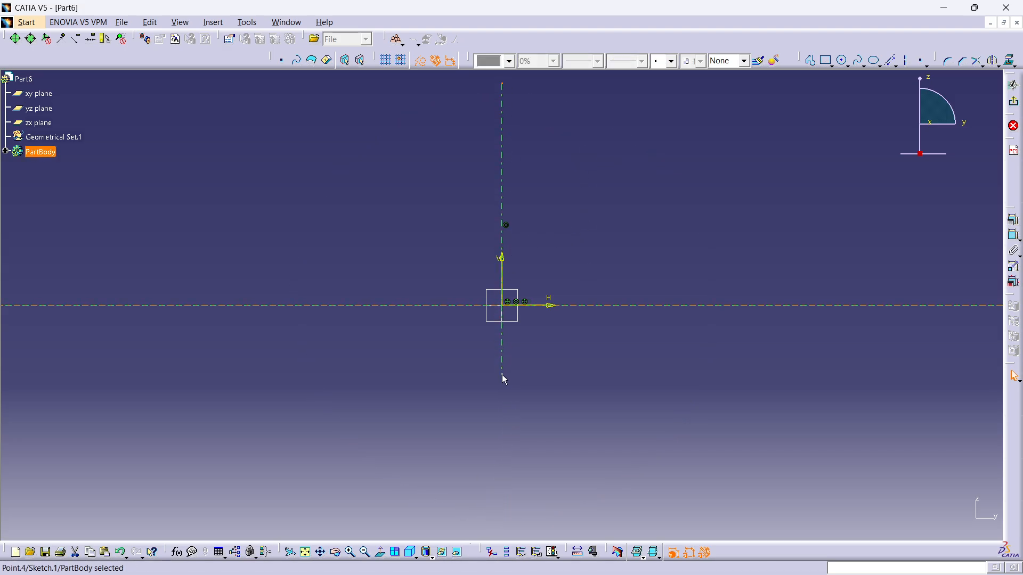
left_click(637, 301)
middle_click_drag(637, 301, 655, 279)
middle_click_drag(599, 201, 541, 282)
- Check the central hole in the Part2.pdf drawing and sketch a construction circle about 1.3 mm in diameter centred on the origin
key("alt+Tab")
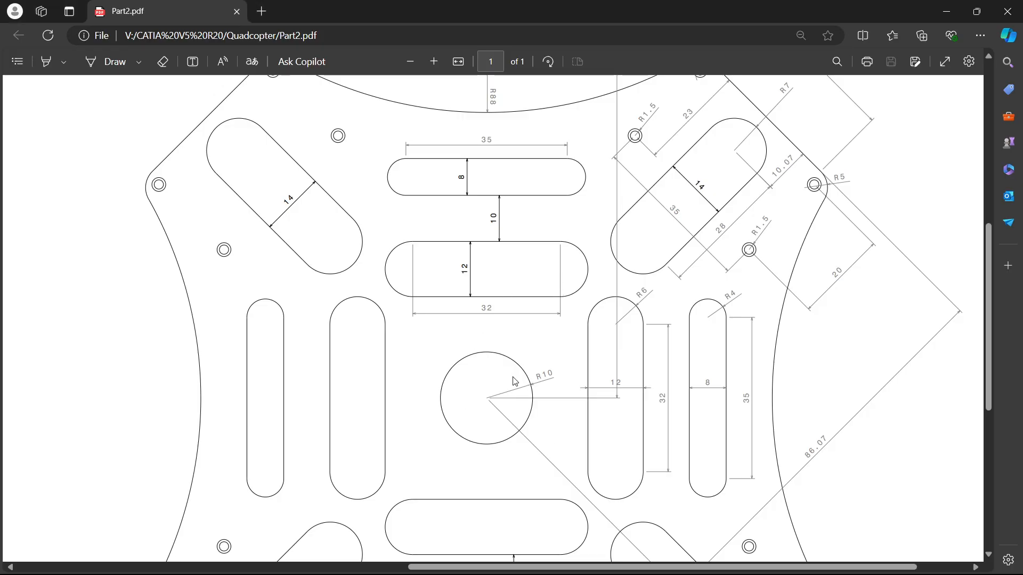
key("alt+Tab")
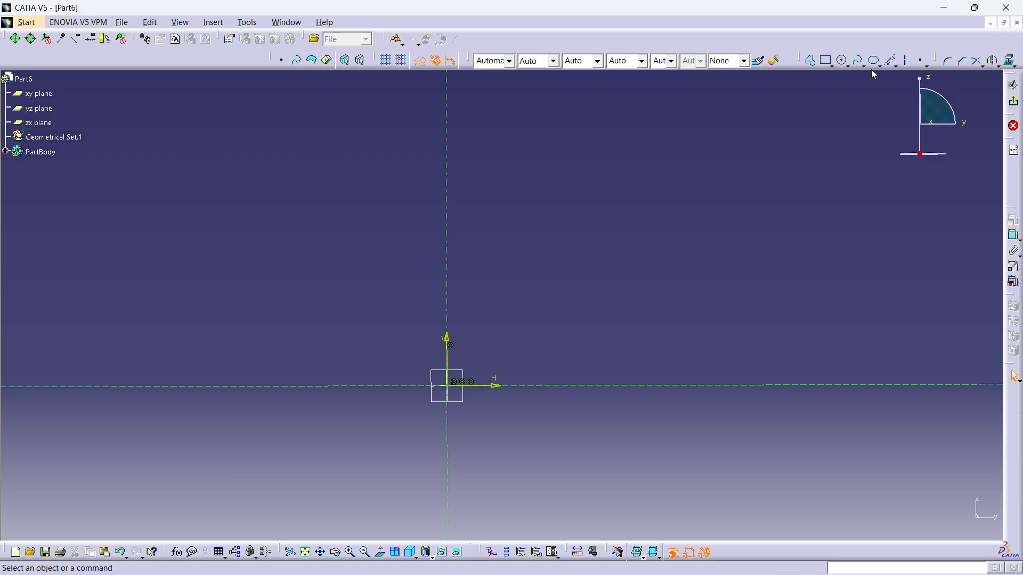
left_click(842, 59)
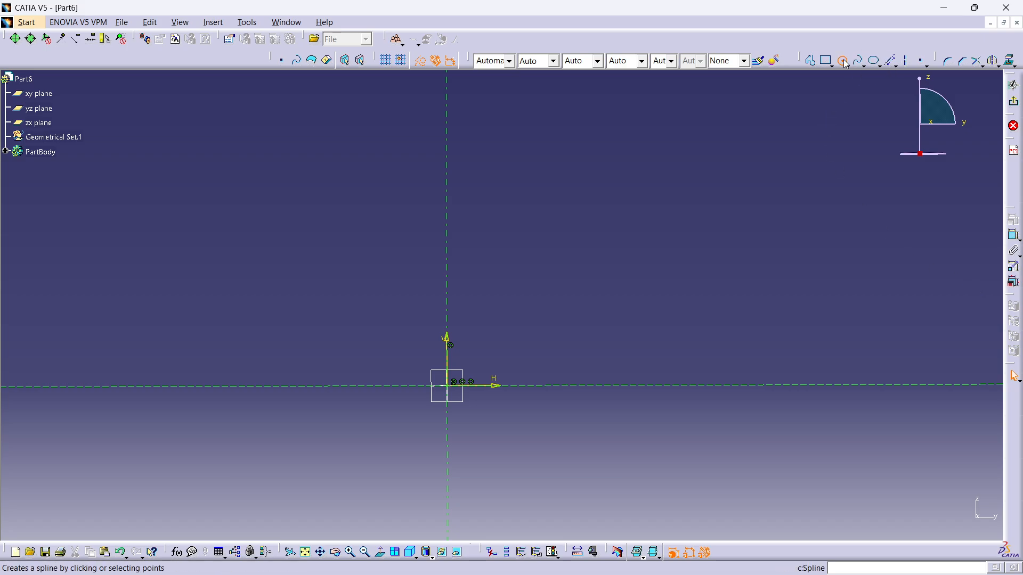
left_click(454, 387)
left_click(486, 325)
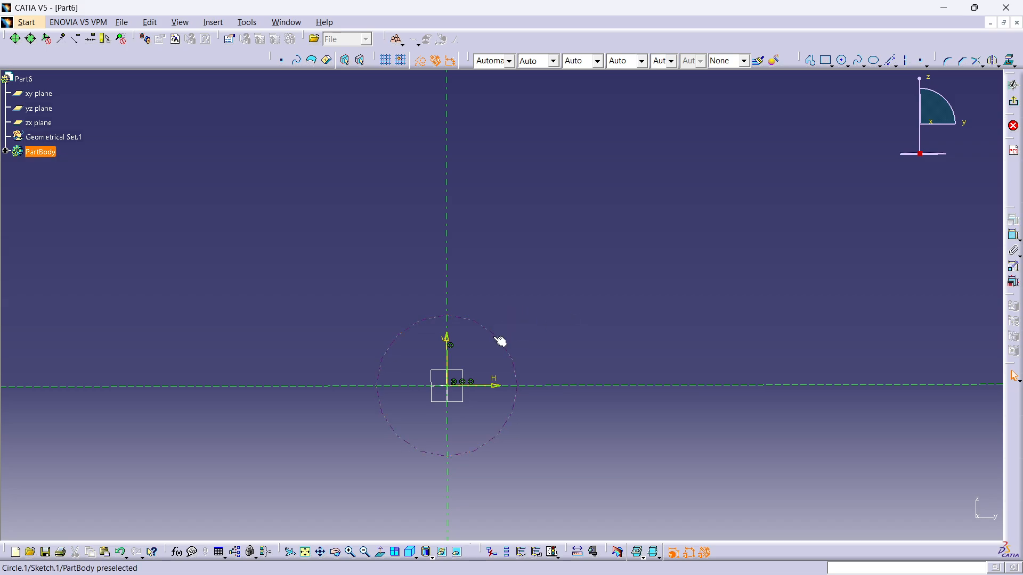
- Convert the circle at the origin from a construction element to standard geometry
middle_click_drag(525, 298, 522, 223)
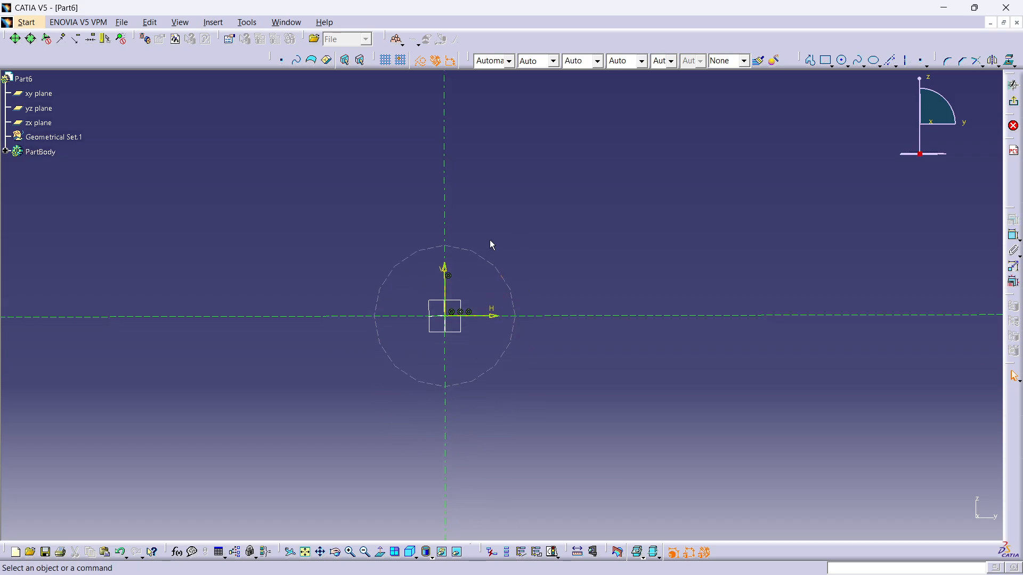
left_click(490, 266)
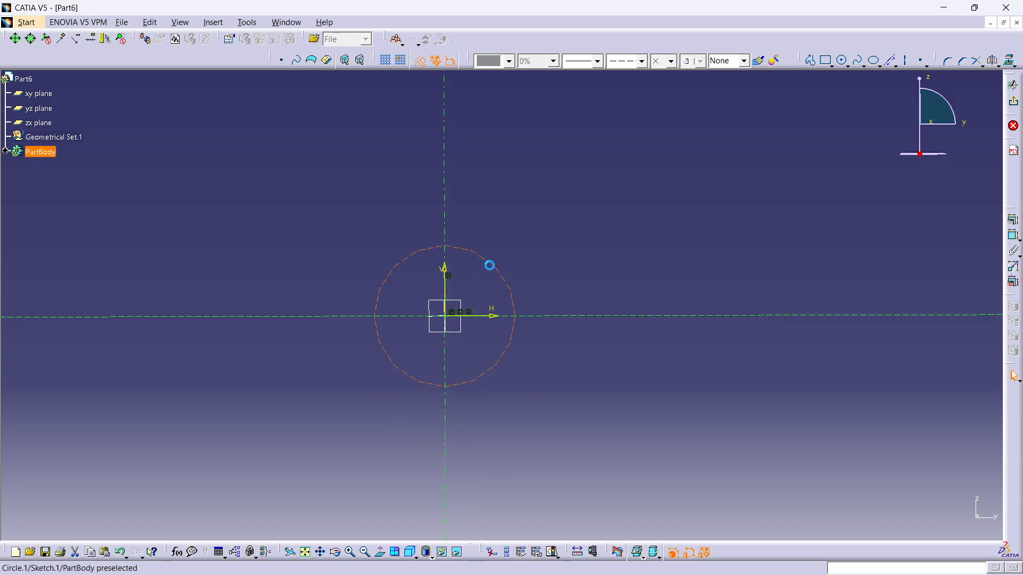
left_click(419, 64)
left_click(562, 206)
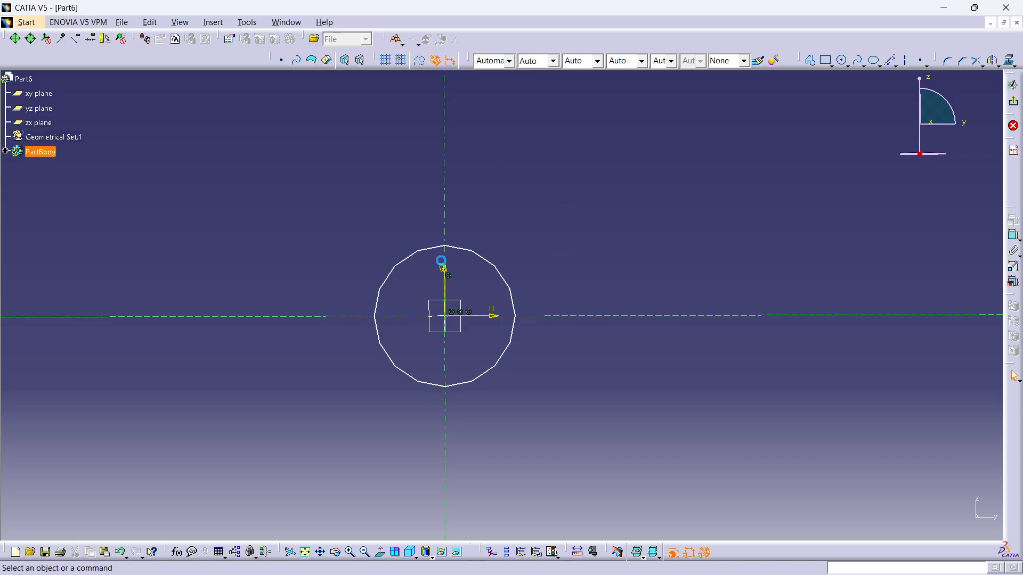
- Dimension the circle at the origin as a radius of 10 mm and check it against the central hole in Part2.pdf
left_click(504, 279)
left_click(1012, 235)
left_click(681, 260)
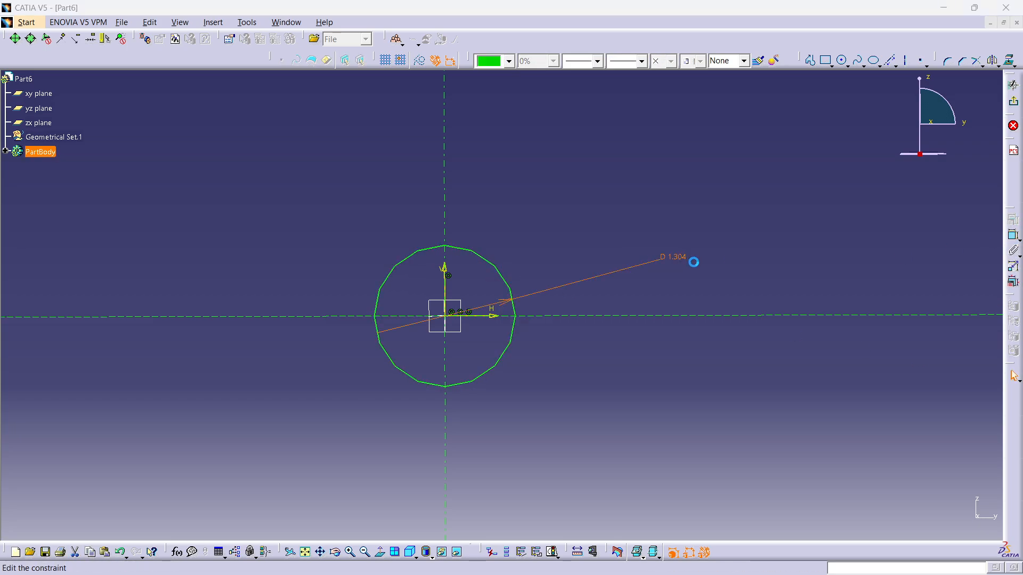
left_click(849, 488)
left_click(831, 500)
left_click(836, 463)
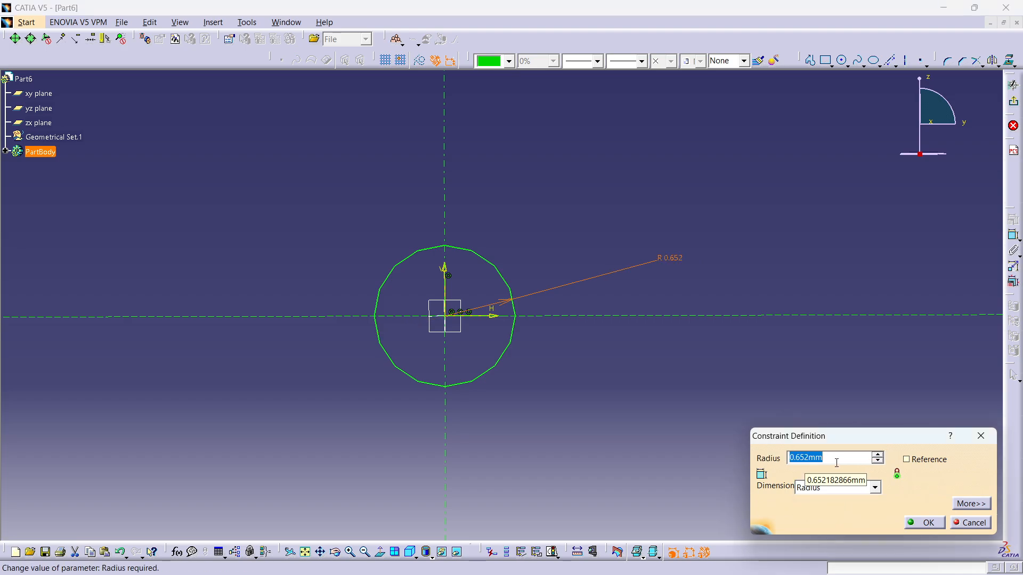
type("10")
key("Return")
key("alt+Tab")
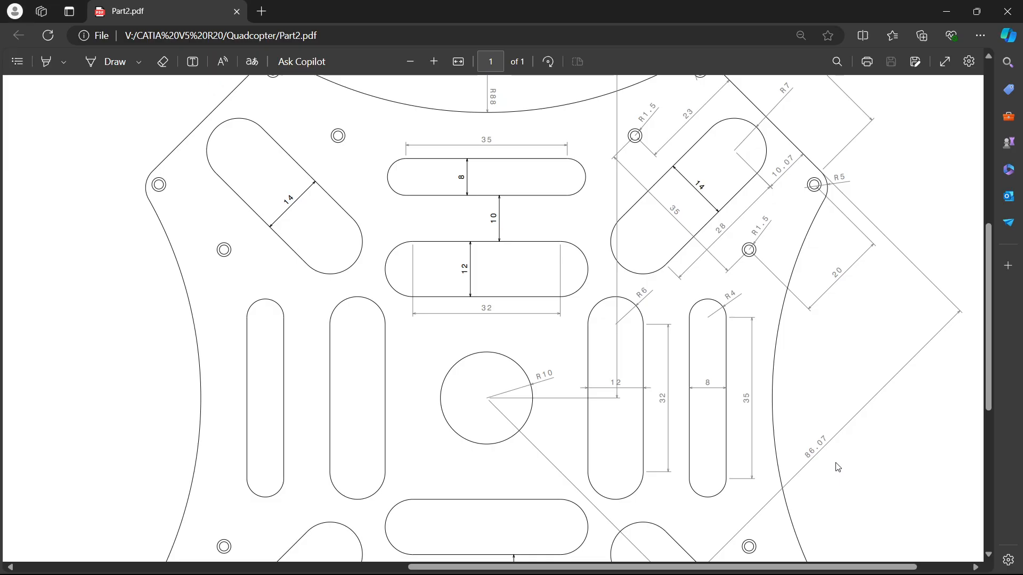
key("alt+Tab")
middle_click_drag(601, 192, 597, 336)
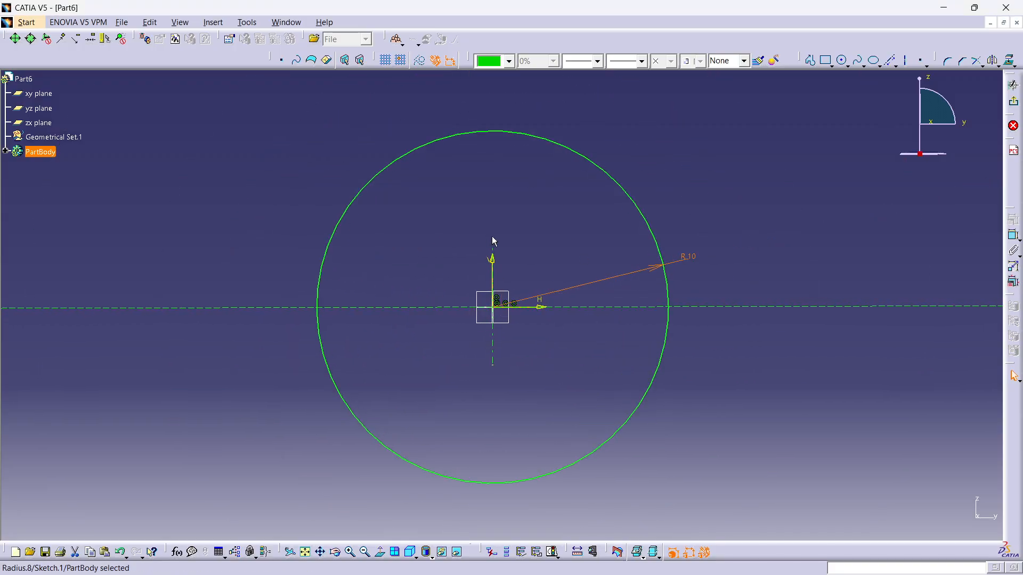
- Constrain the length of the vertical axis line to 1000 mm
left_click(492, 256)
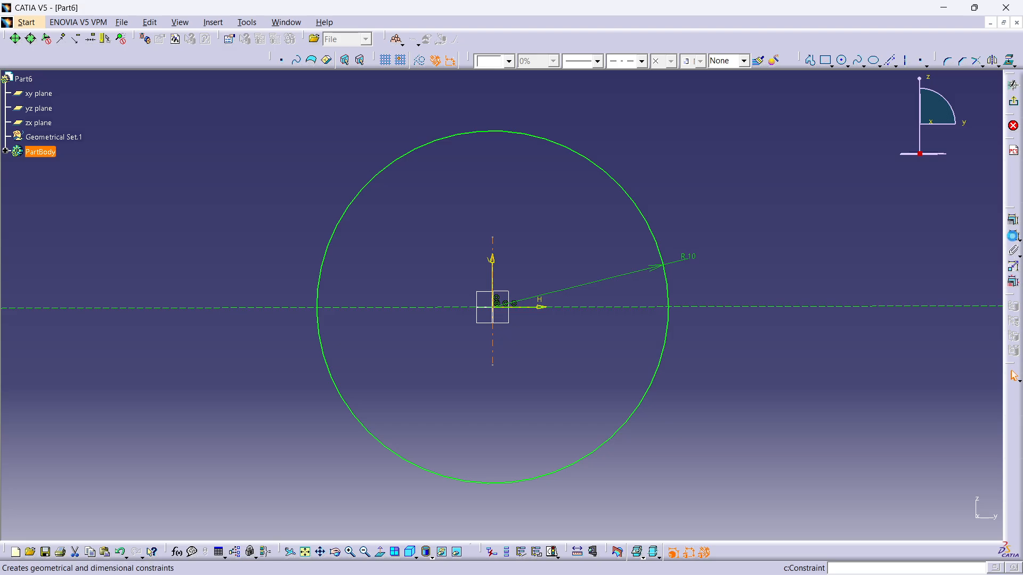
left_click(1013, 236)
left_click(801, 301)
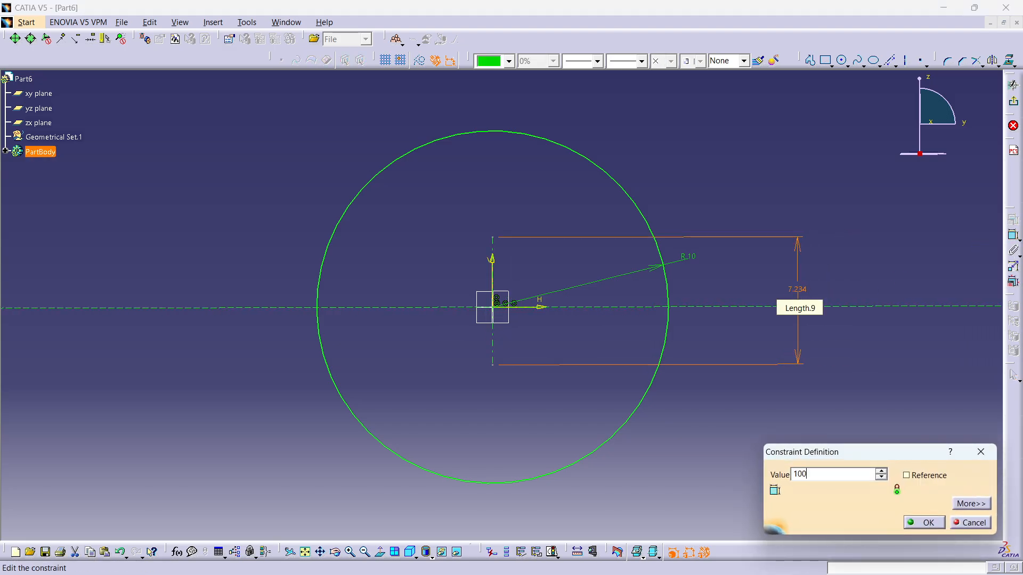
type("1000")
key("Return")
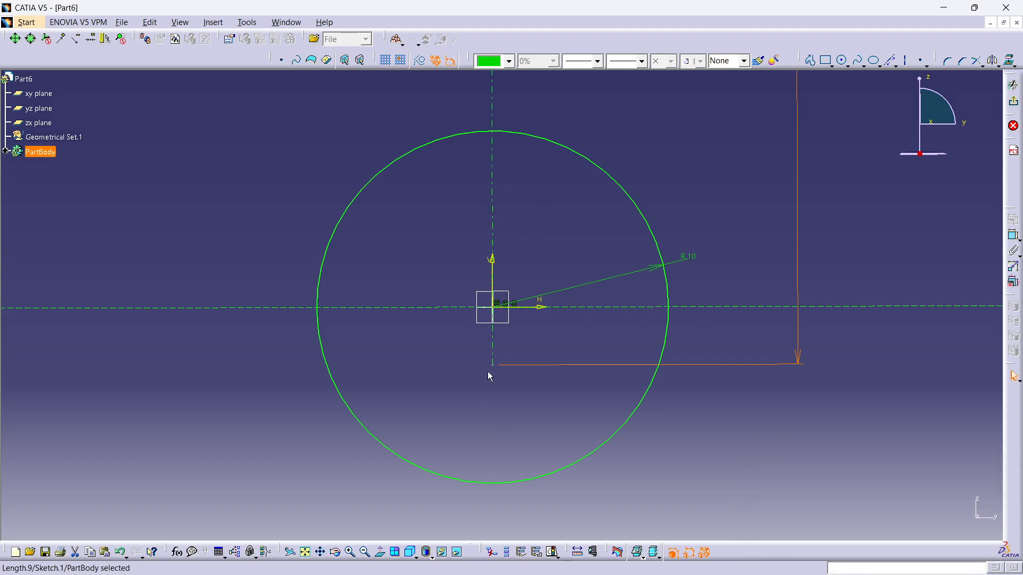
- Move the vertical axis line's lower endpoint far down along the V axis so the line extends well beyond both sides of the circle
left_click(493, 213)
middle_click_drag(580, 153, 569, 307)
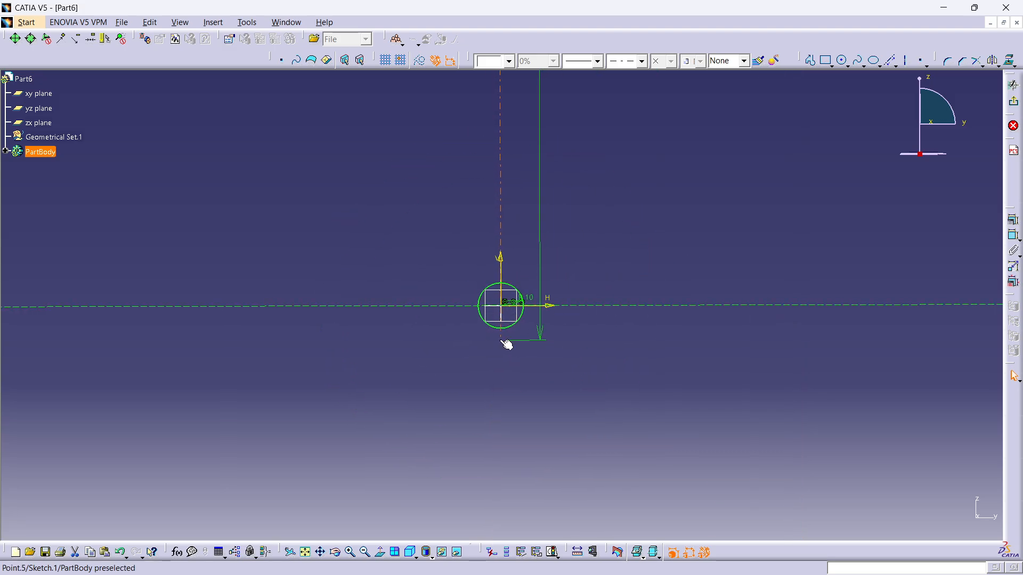
left_click_drag(507, 345, 501, 517)
left_click(576, 157)
middle_click_drag(576, 158, 564, 306)
left_click_drag(502, 409, 498, 511)
left_click(548, 162)
middle_click_drag(548, 161, 539, 74)
middle_click_drag(464, 409, 501, 306)
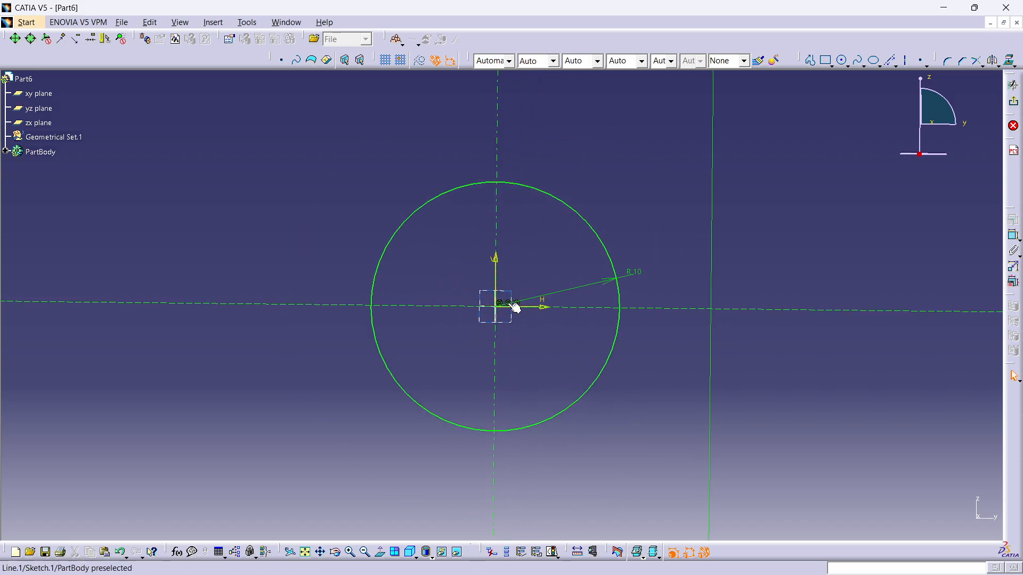
- Hide the length dimension of the vertical axis line
left_click(712, 226)
right_click(713, 223)
left_click(753, 280)
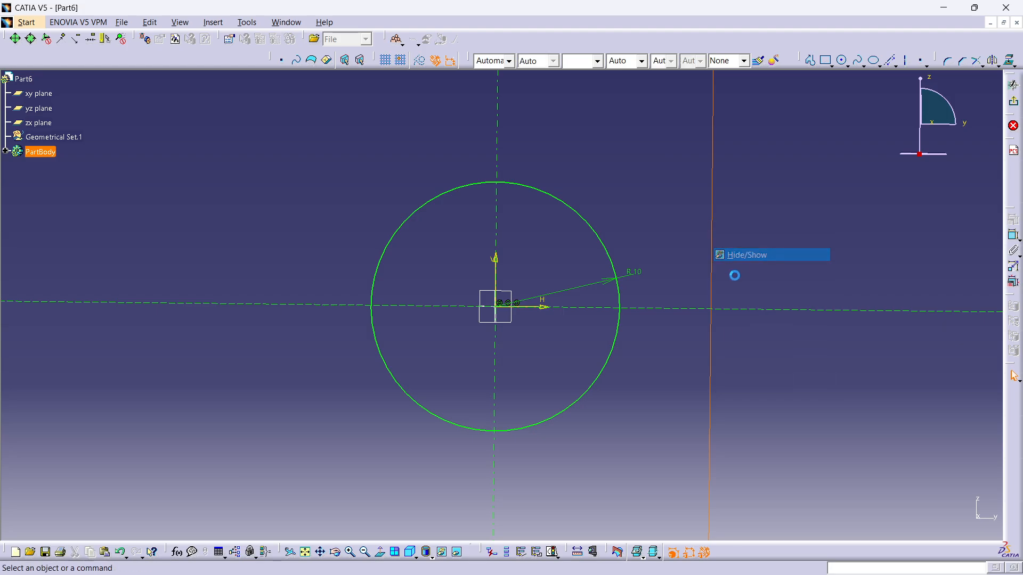
left_click(610, 490)
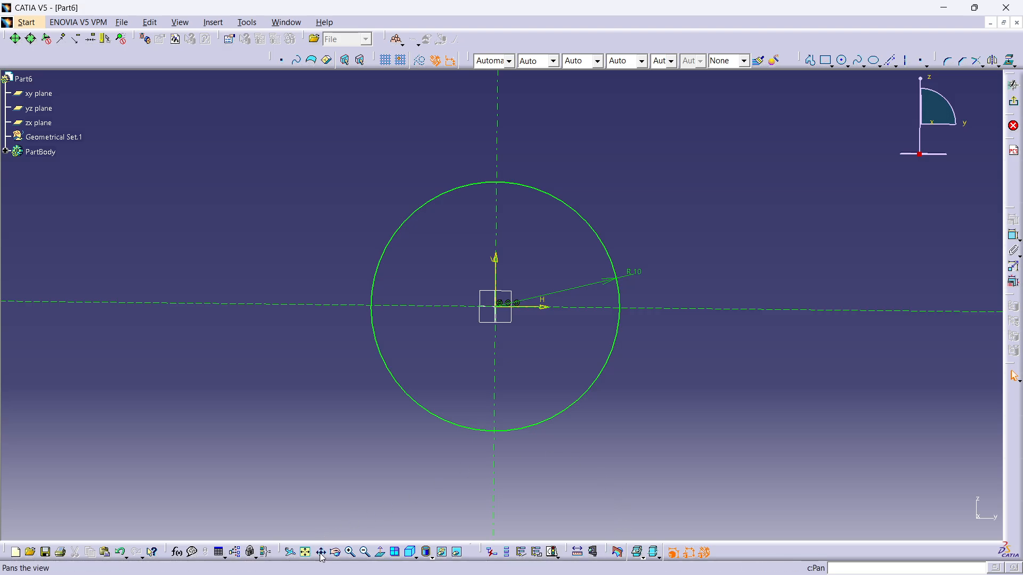
left_click(381, 553)
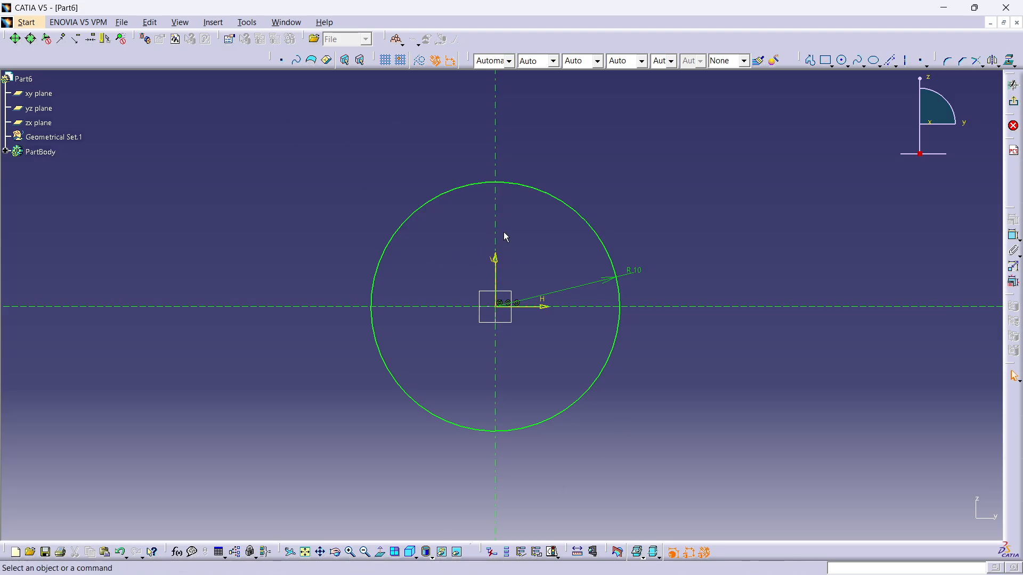
middle_click_drag(503, 231, 498, 270)
- Check the horizontal slots in Part2.pdf and sketch a centered rectangle about 67 mm wide and 13 mm high on the V axis above the circle
key("alt+Tab")
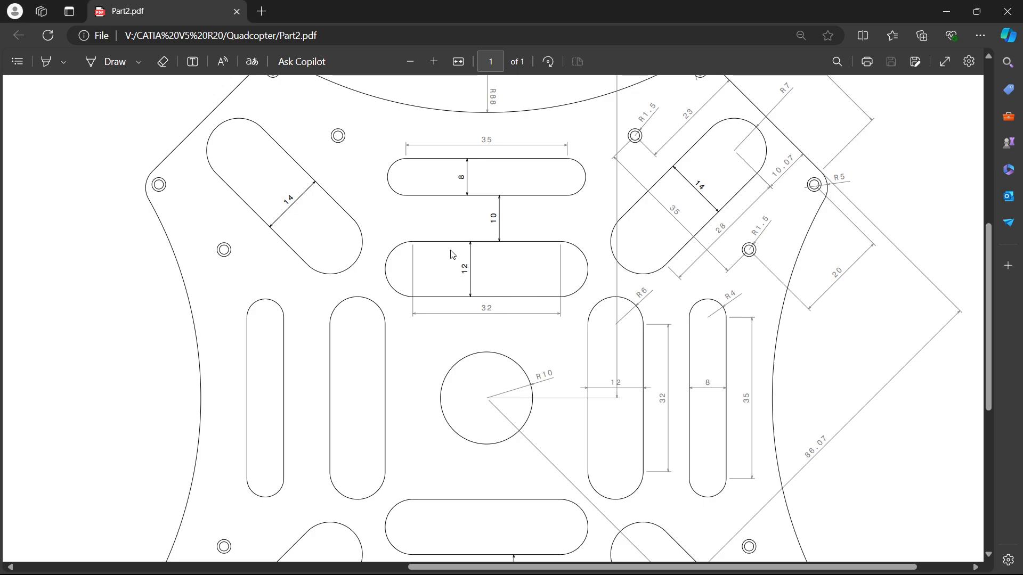
key("alt+Tab")
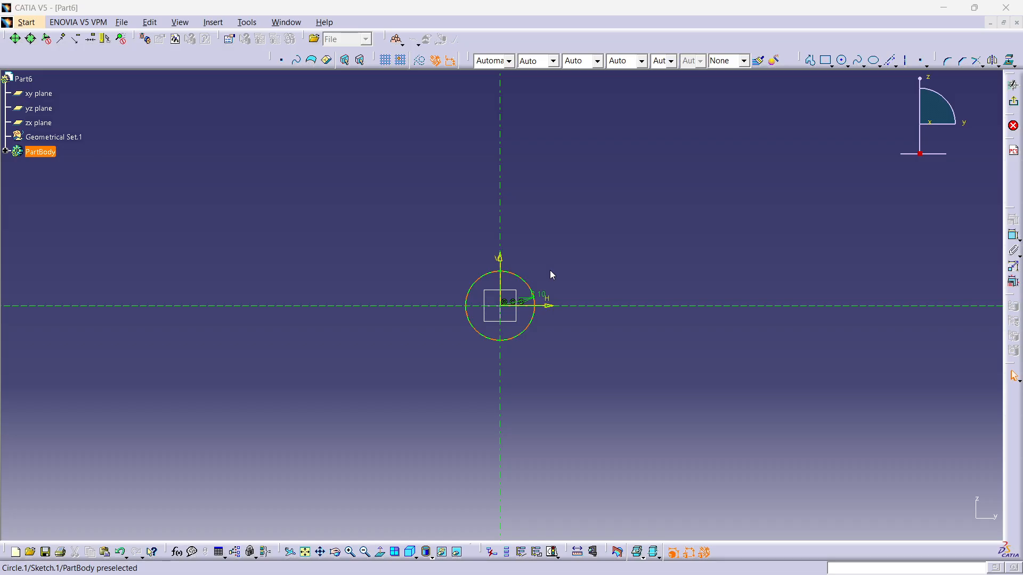
left_click(847, 65)
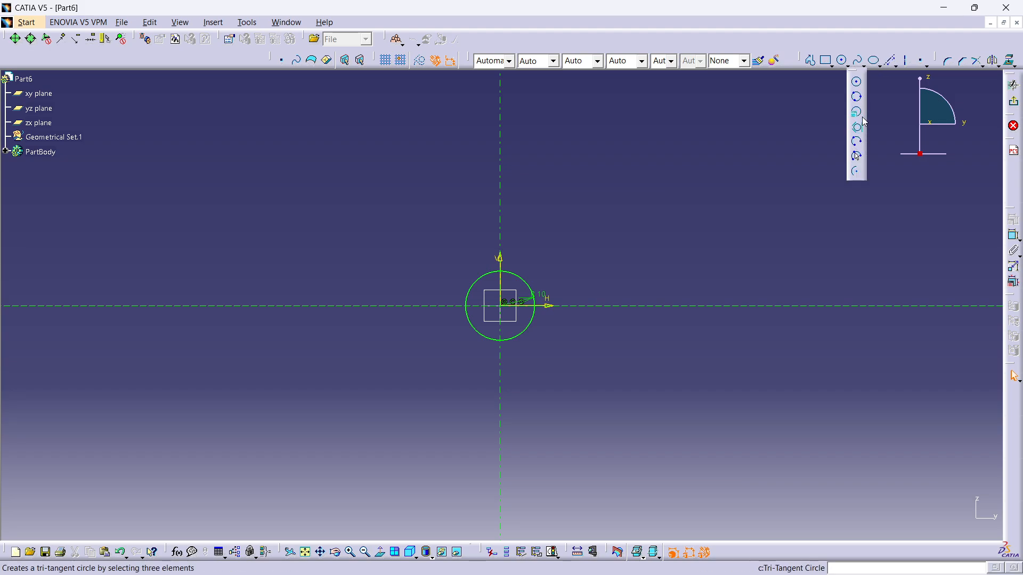
left_click(831, 65)
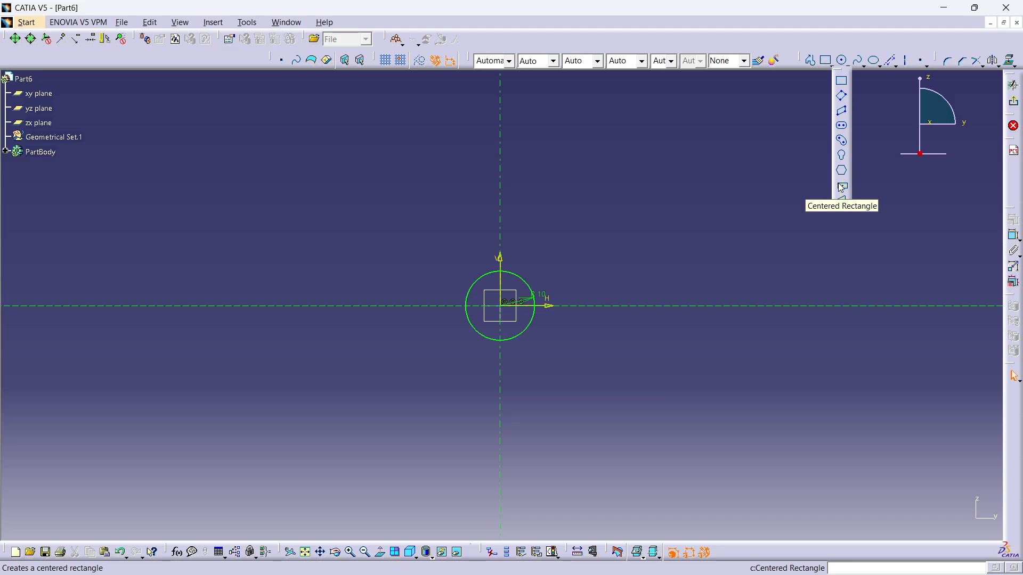
key("alt+Tab")
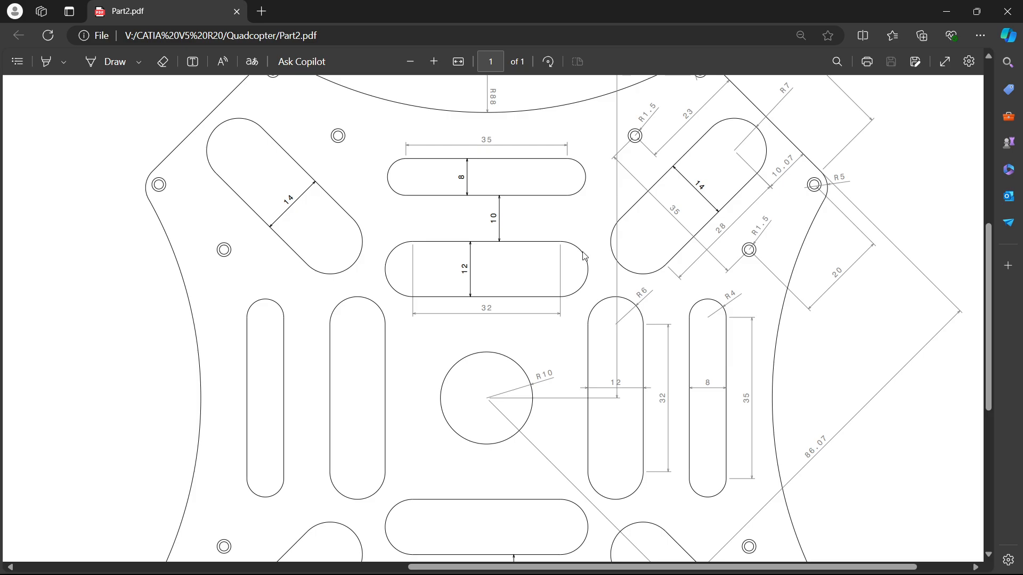
key("alt+Tab")
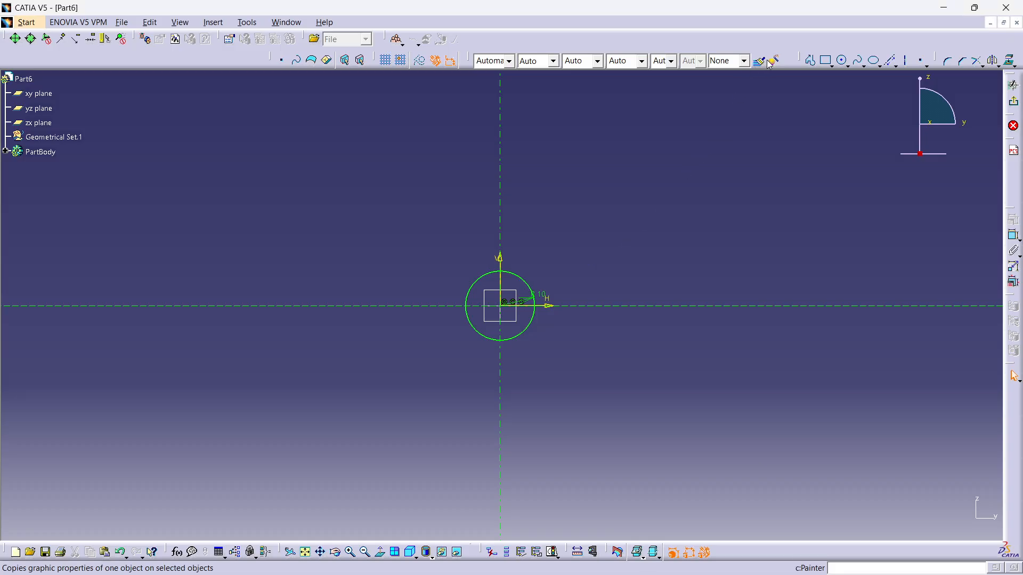
left_click(831, 66)
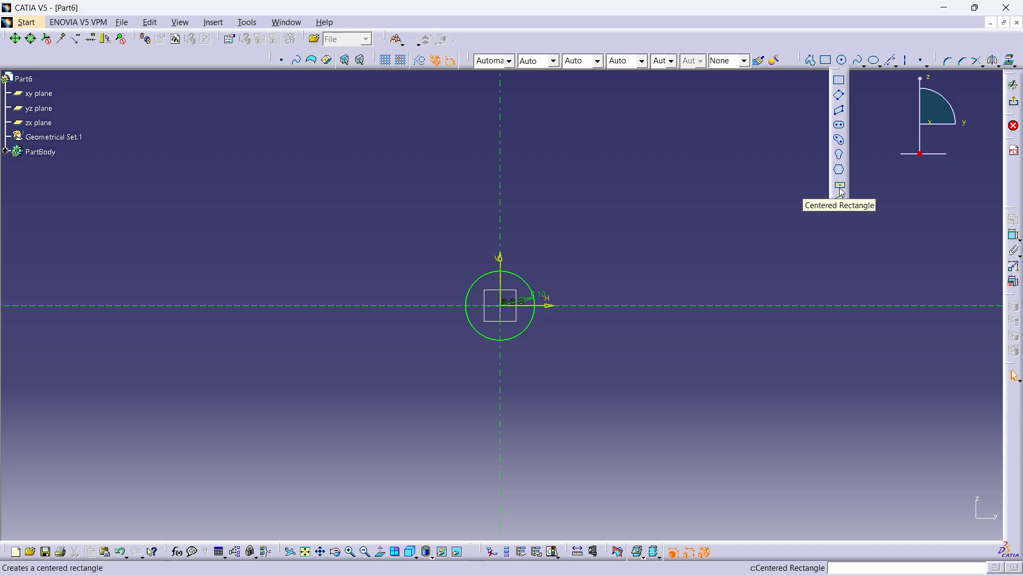
left_click(840, 188)
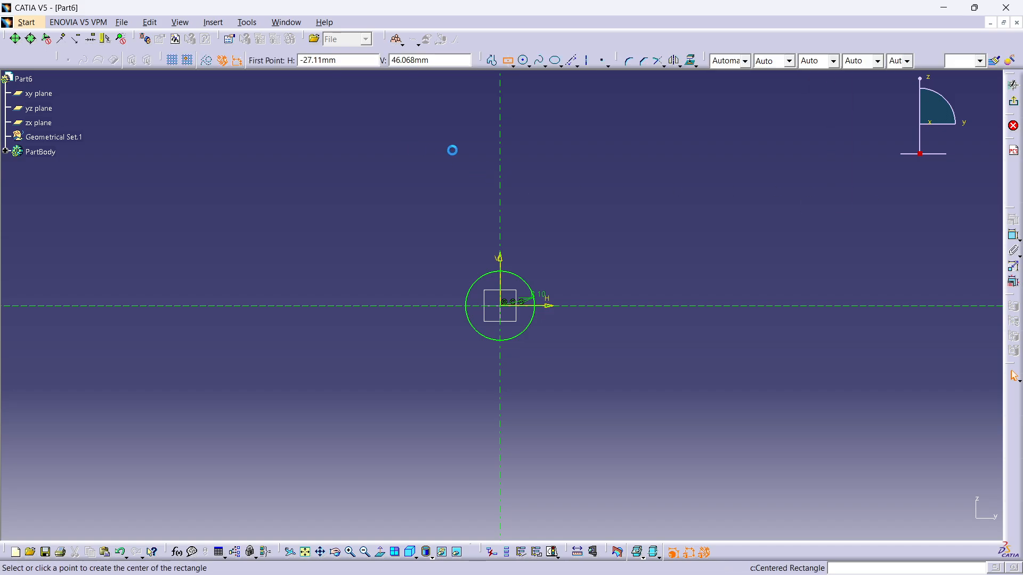
left_click(505, 159)
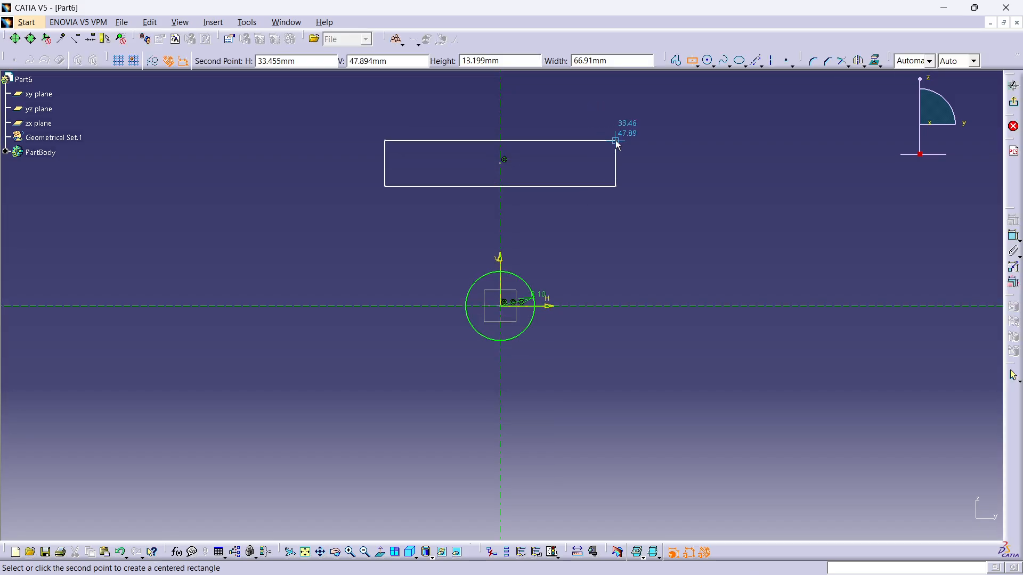
left_click(615, 140)
middle_click_drag(667, 183, 672, 276)
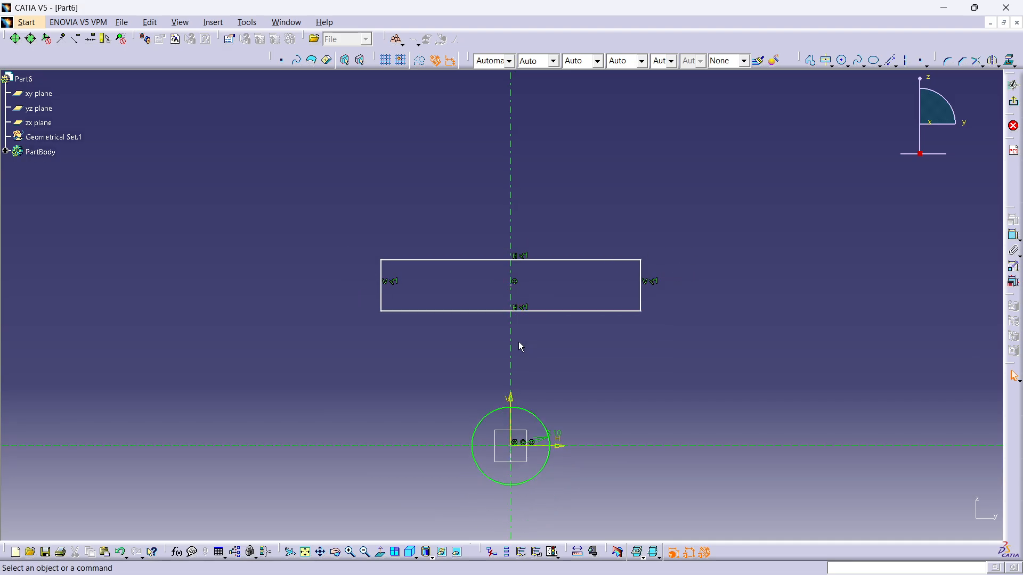
- Look for the position of the 12 mm wide horizontal slot in Part2.pdf, and open Part1.CATPart to compare its sketch
key("alt+Tab")
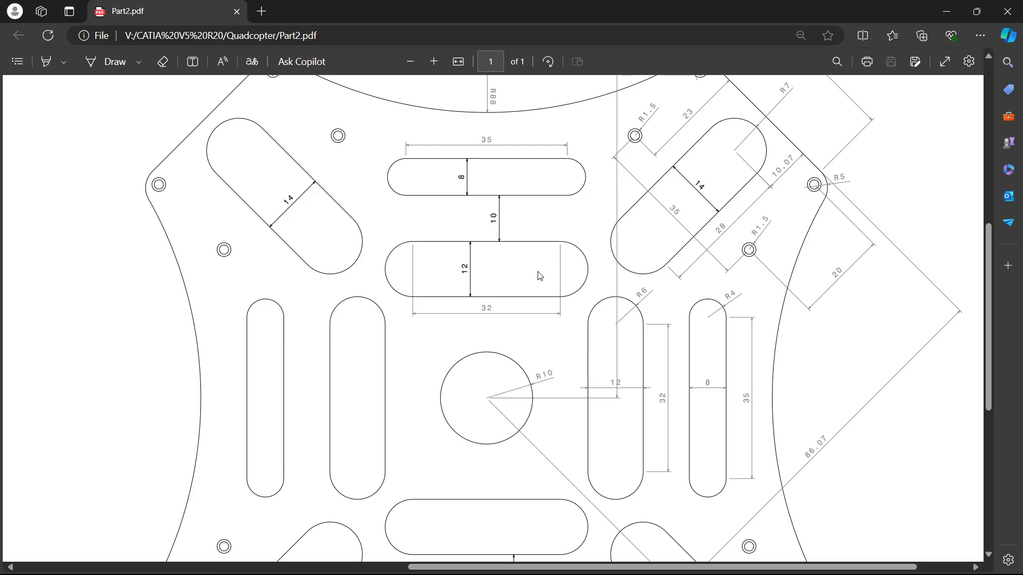
right_click(570, 276)
left_click(582, 226)
scroll(582, 228, "down", 2, "ctrl")
scroll(583, 228, "up", 2, "ctrl")
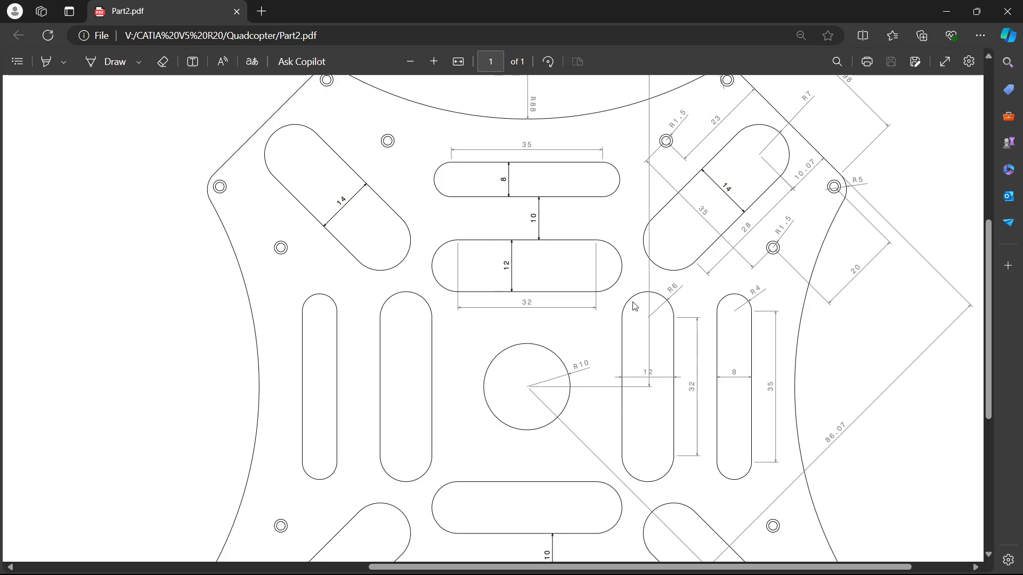
scroll(635, 307, "down", 1, "ctrl")
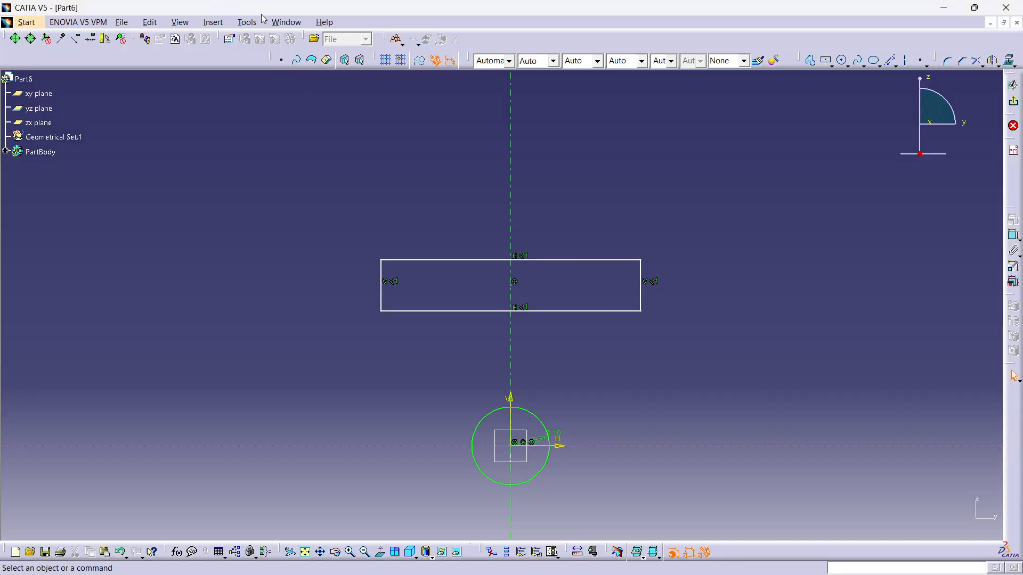
left_click(286, 22)
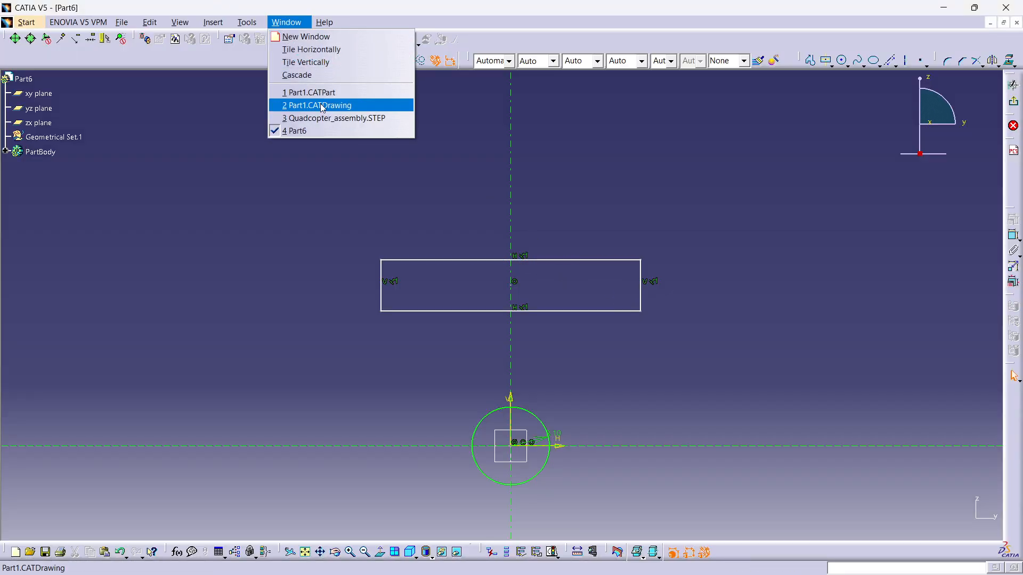
left_click(314, 93)
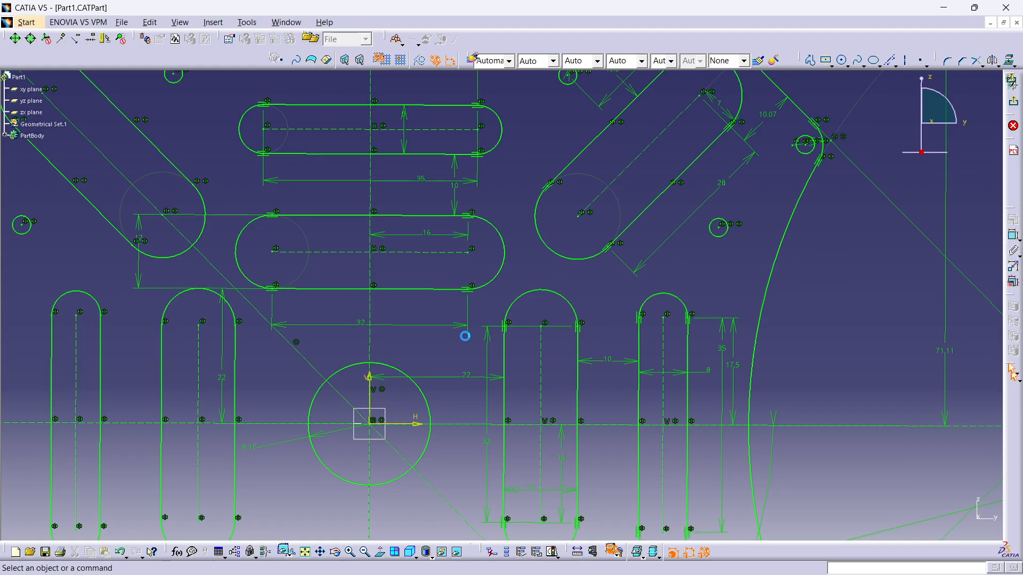
middle_click_drag(419, 233, 413, 266)
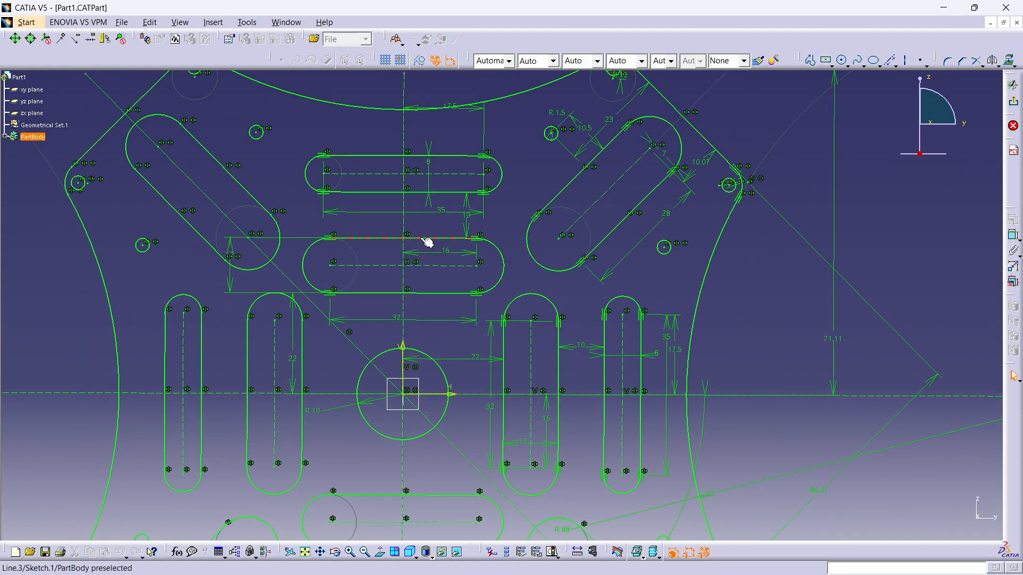
- Measure the distance from the horizontal axis to the upper edge of the 12 mm slot with a temporary dimension, and delete that dimension
left_click(413, 322)
left_click(484, 394)
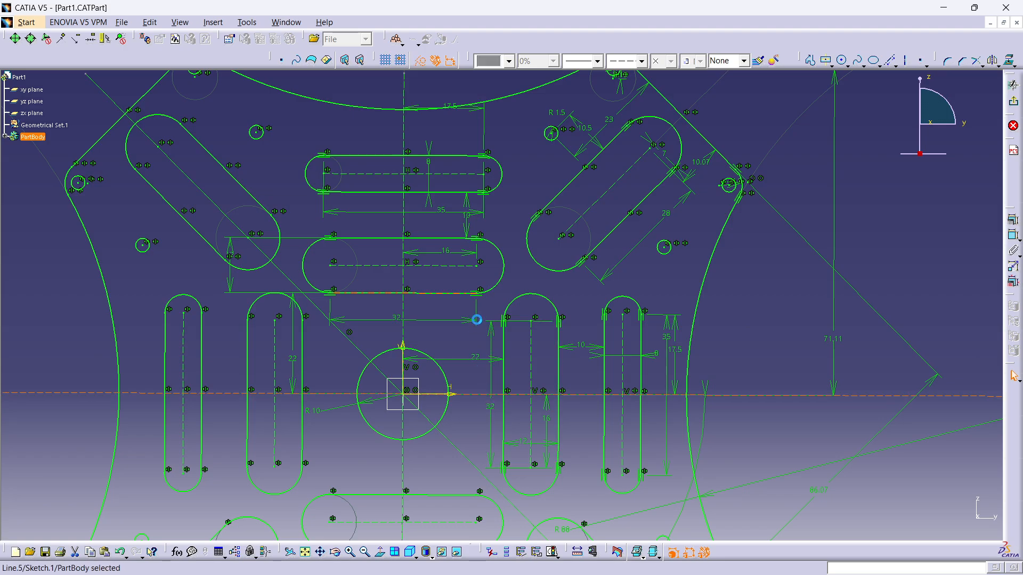
left_click(390, 238, "ctrl")
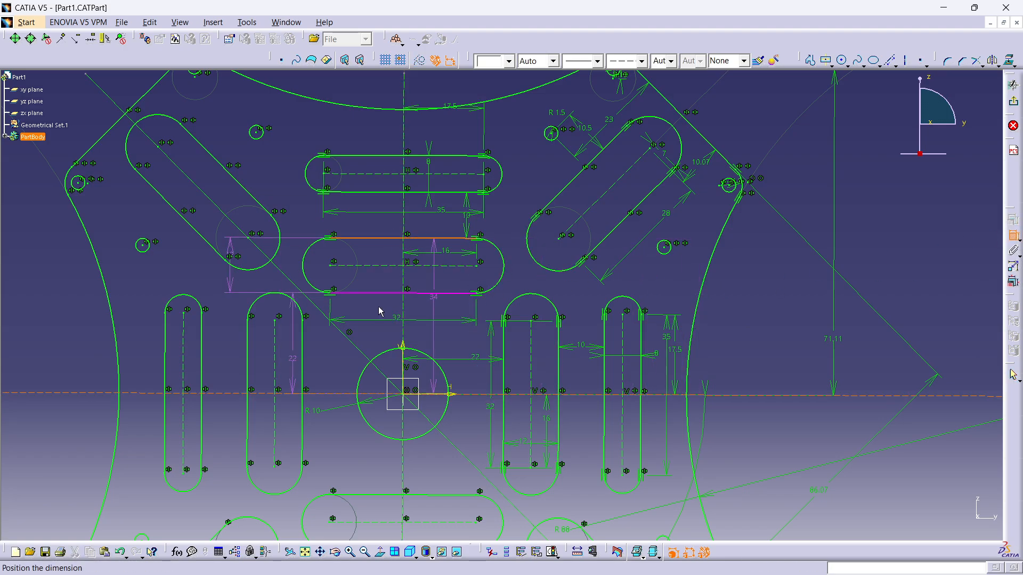
left_click(313, 347)
left_click(311, 350)
double_click(315, 357)
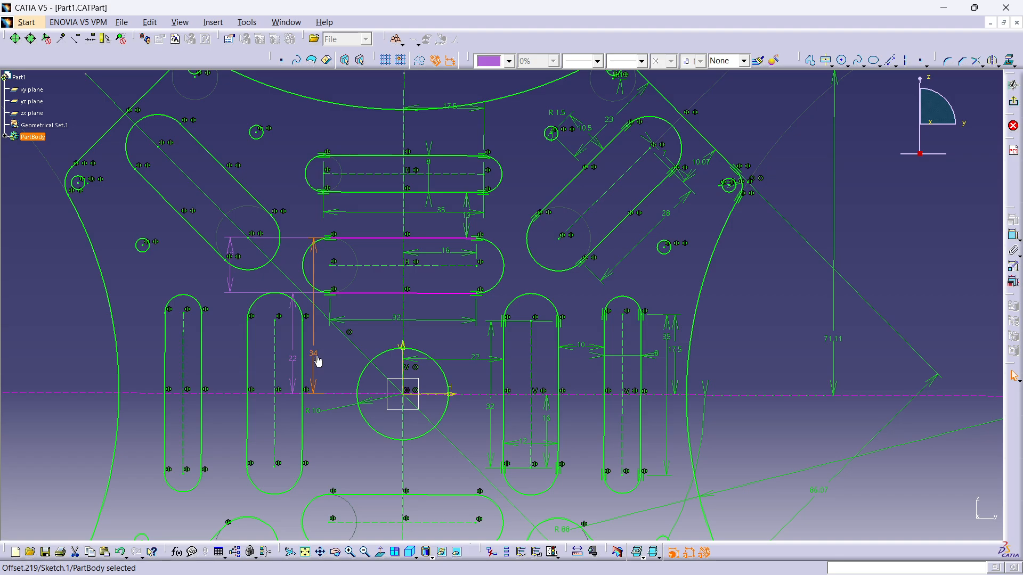
key("Delete")
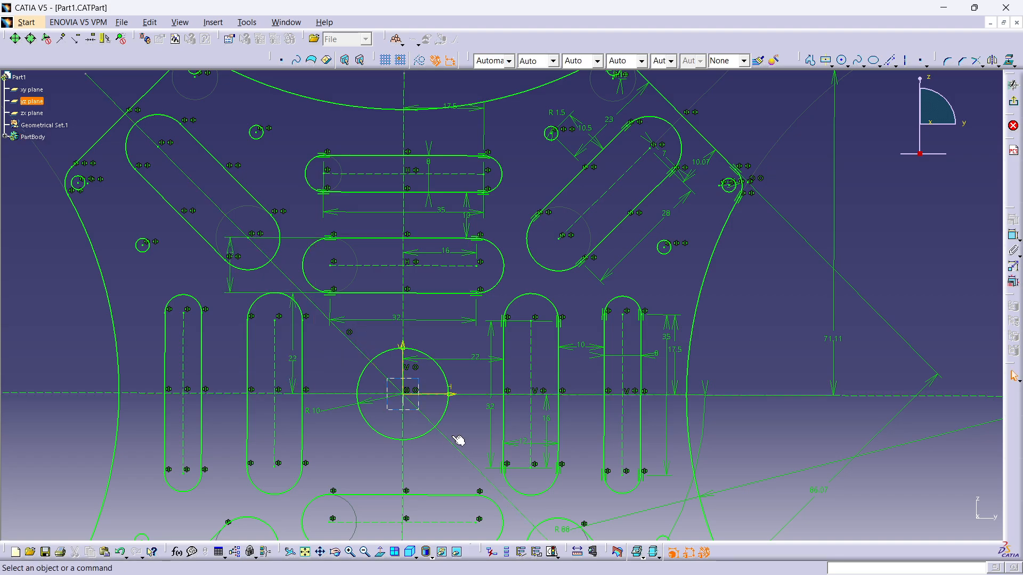
- Compare the slot dimensions around the central hole in Part2.pdf with those in the Part1.CATPart sketch
key("alt+Tab")
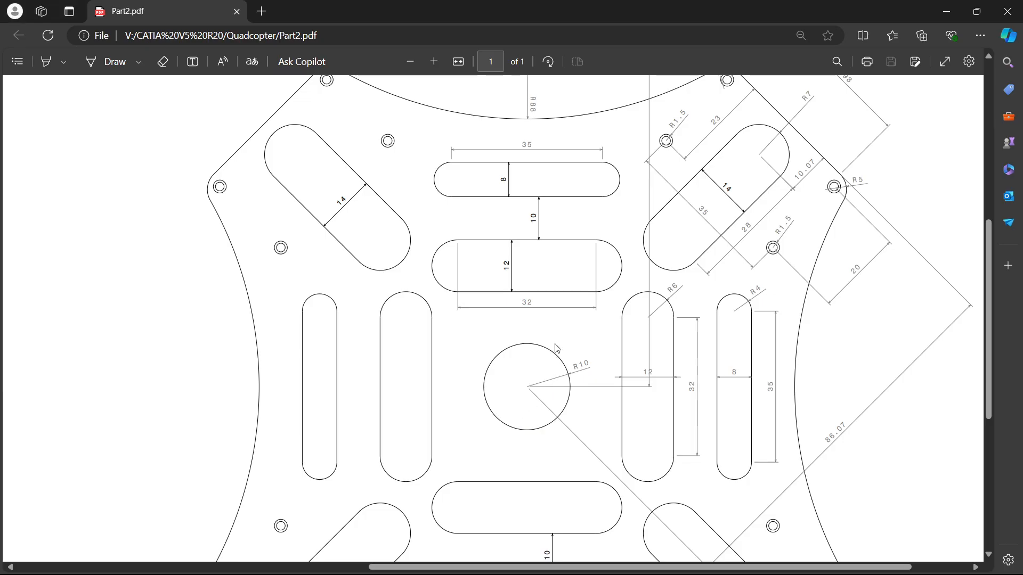
key("alt+Tab")
key("alt+Tab")
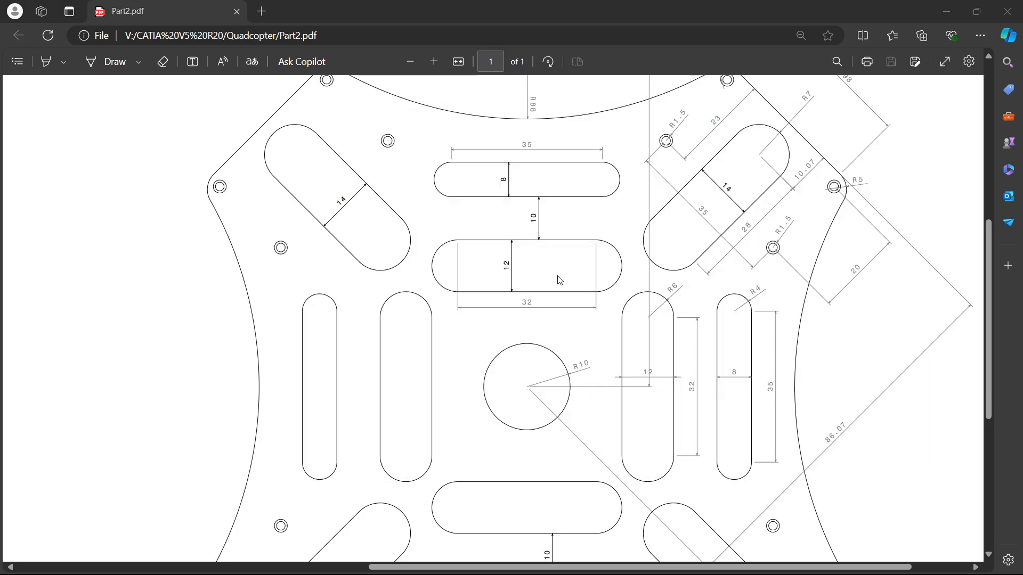
key("alt+Tab")
key("alt+Tab")
key("alt+Tab")
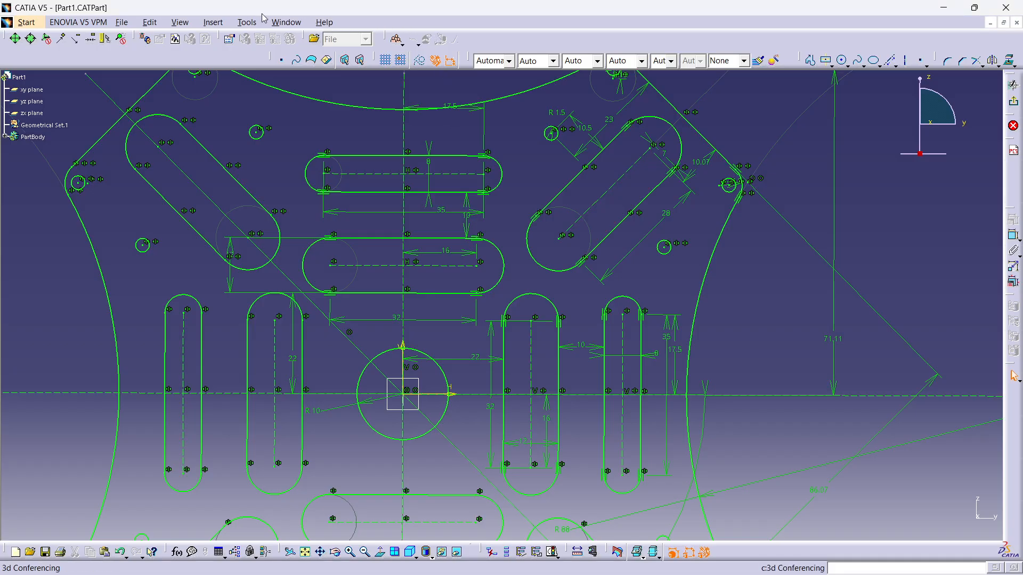
- Switch back from Part1.CATPart to the Part6 sketch
left_click(286, 21)
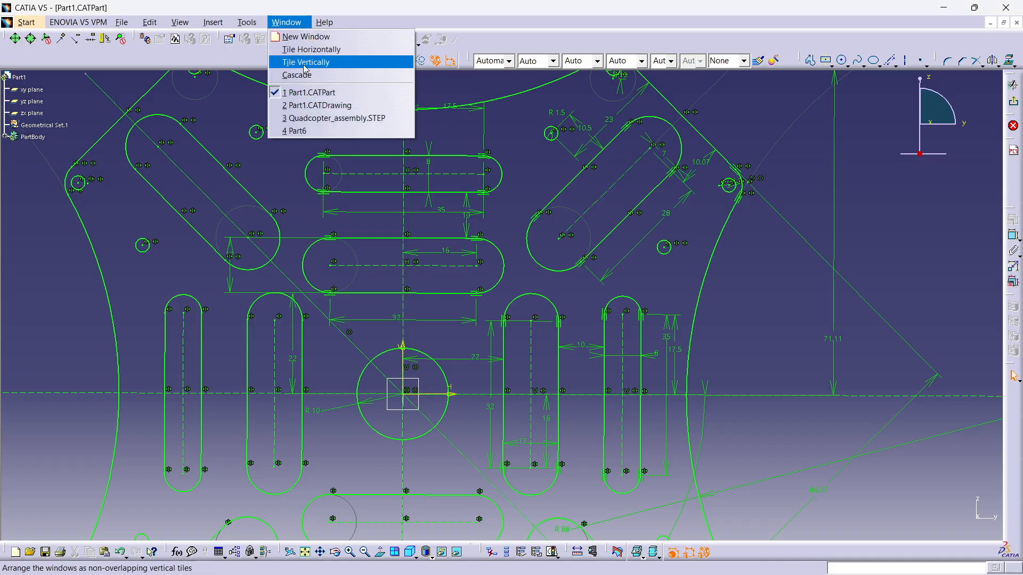
left_click(320, 105)
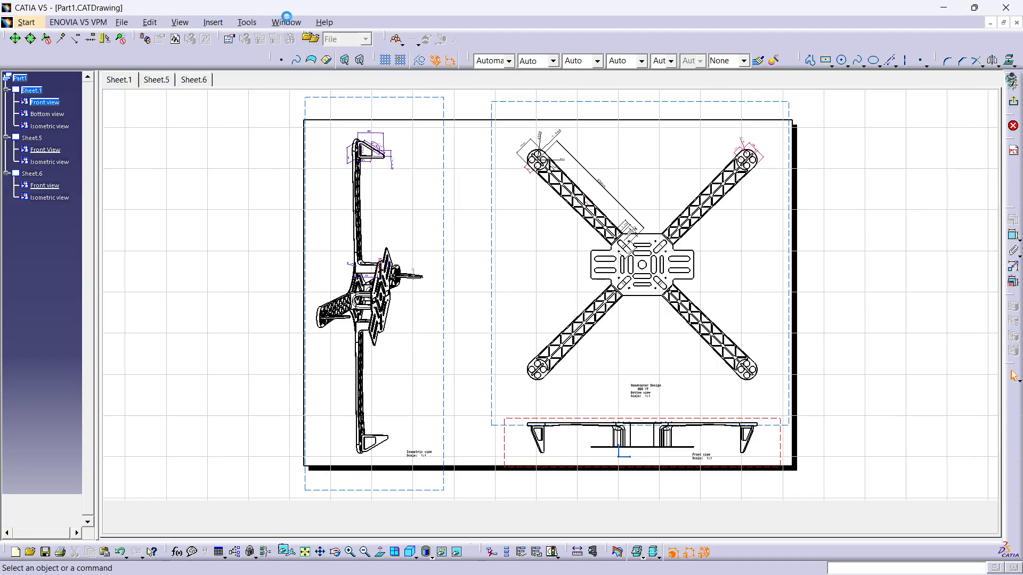
left_click(286, 22)
left_click(318, 131)
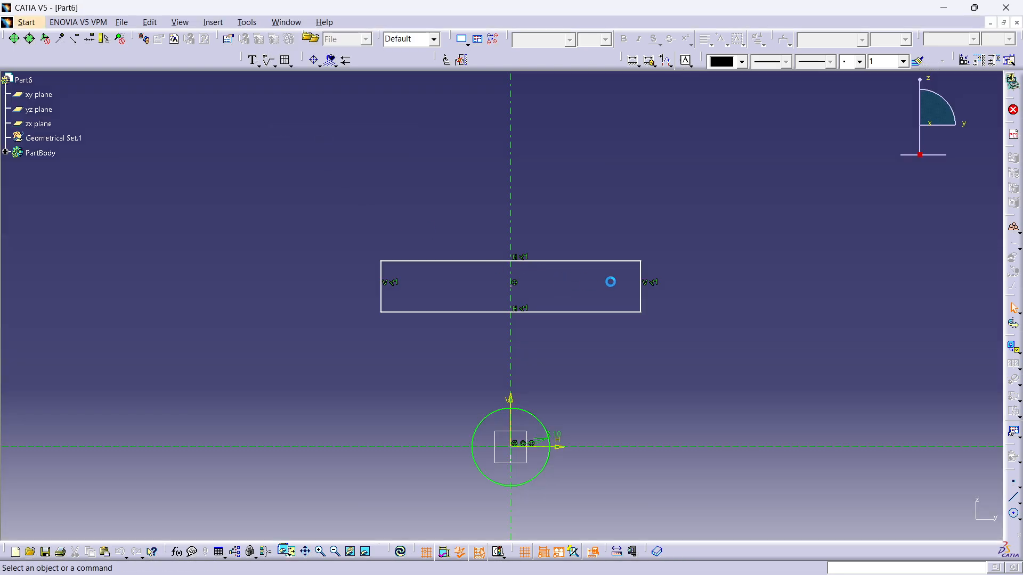
- Constrain the rectangle's lower edge to 22 mm from the horizontal axis
left_click(576, 311)
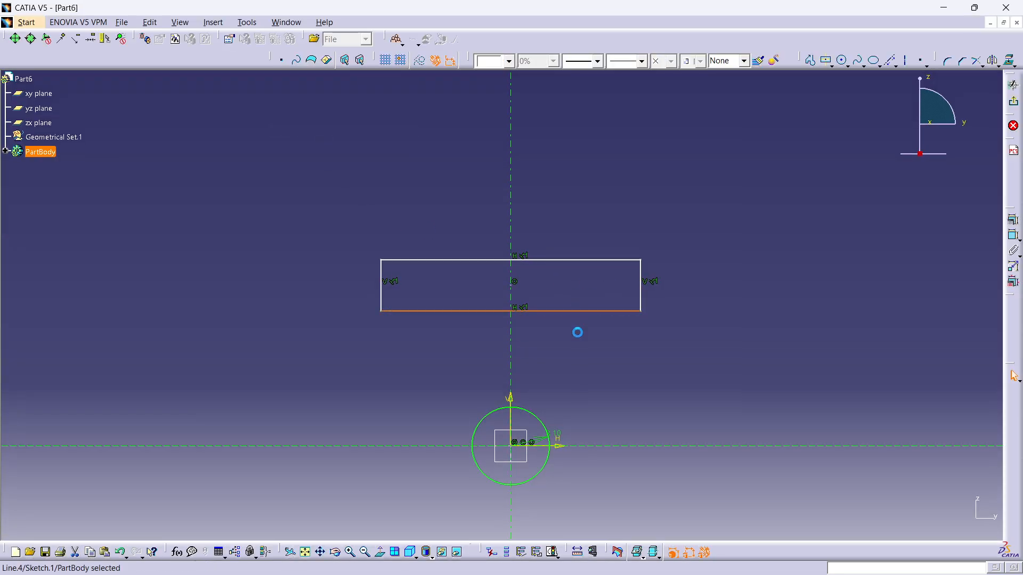
left_click(624, 453, "ctrl")
left_click(1013, 235)
left_click(1013, 237)
left_click(632, 359)
double_click(631, 358)
type("22mm")
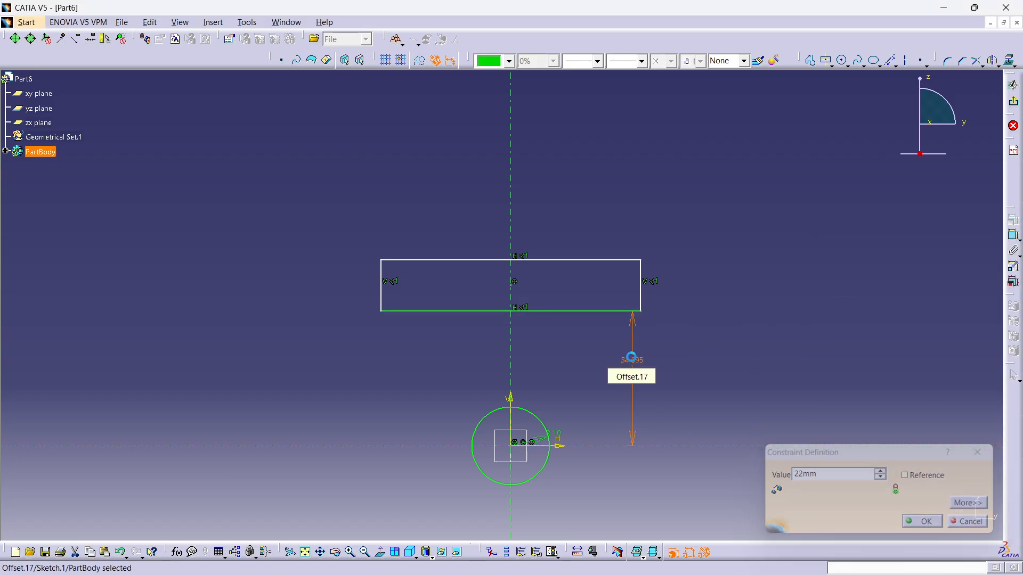
key("Return")
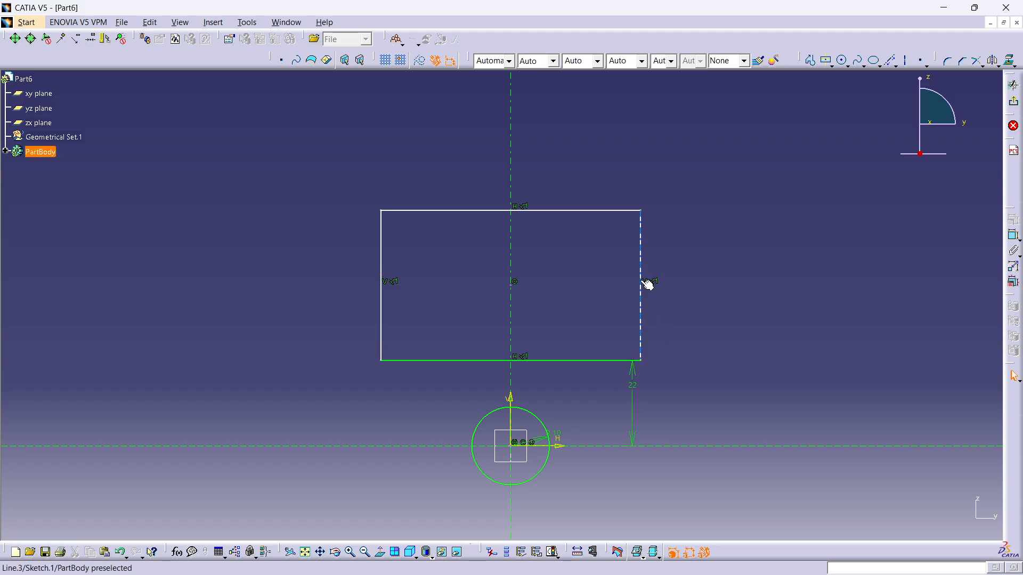
- Shrink the rectangle to about 47 mm wide, and constrain its height to 12 mm following the slot in Part2.pdf
left_click_drag(751, 259, 603, 384)
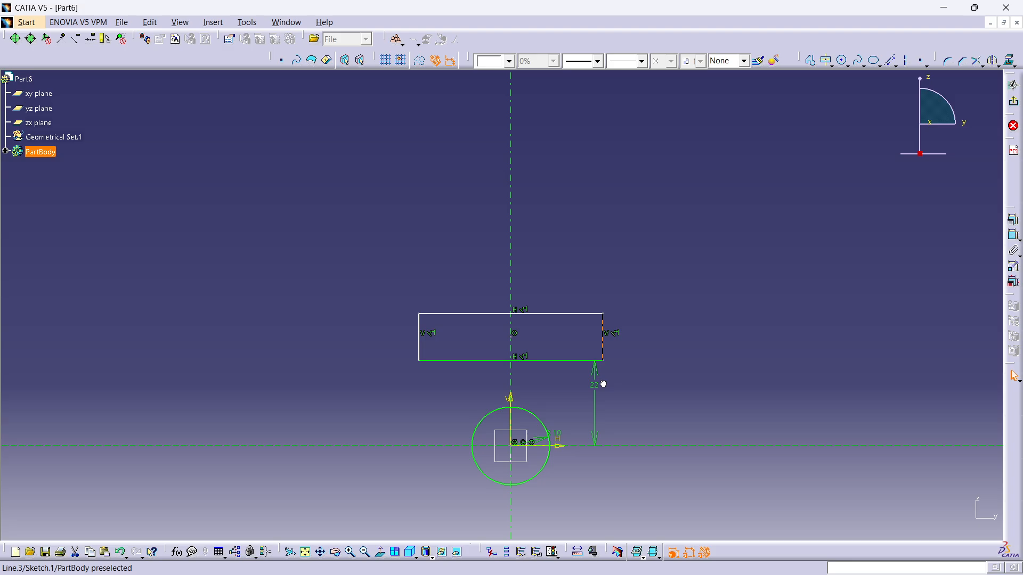
key("alt+Tab")
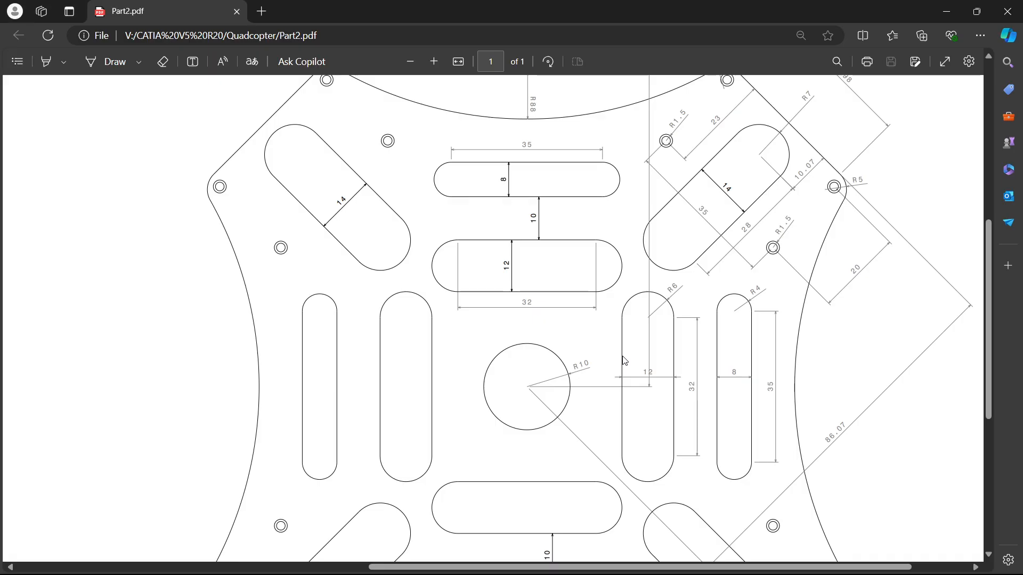
key("alt+Tab")
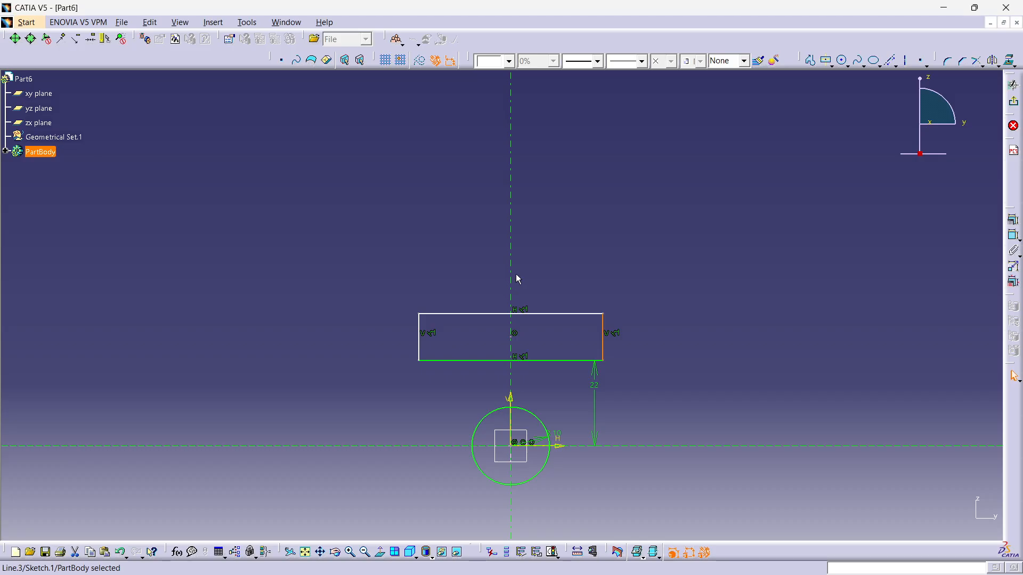
left_click(557, 313)
left_click(561, 361, "ctrl")
left_click(1014, 267)
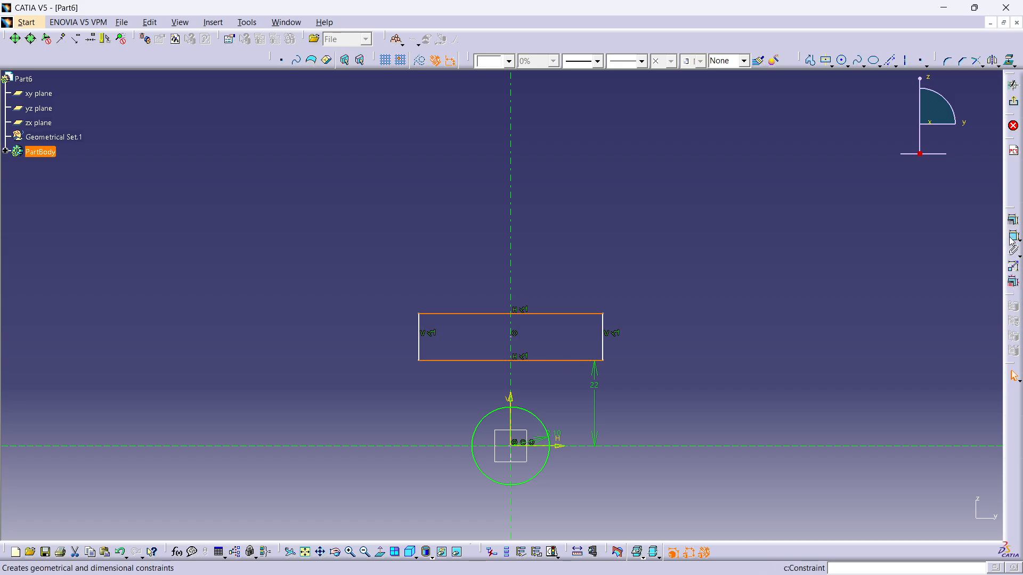
left_click(671, 325)
double_click(674, 325)
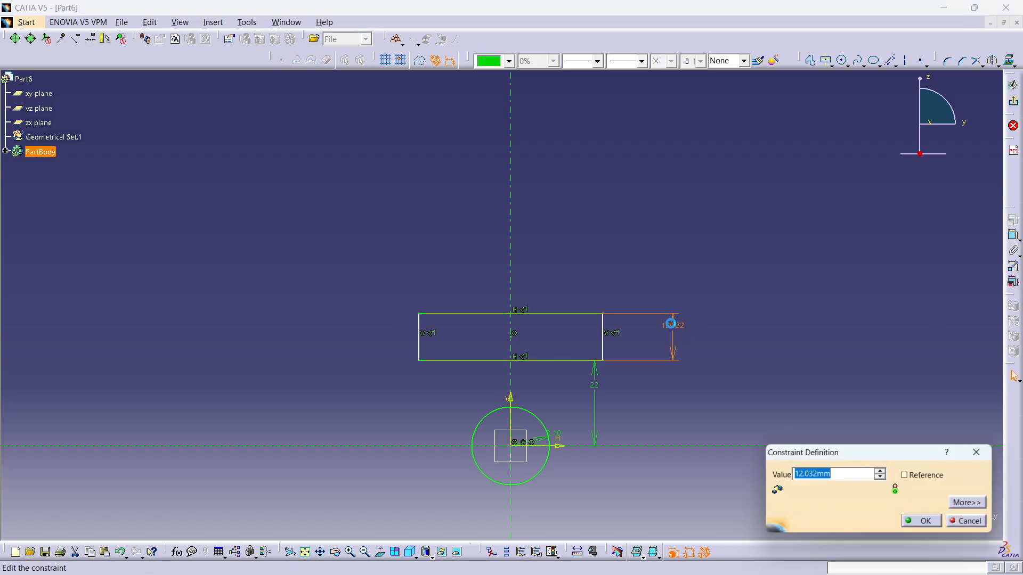
key("Return")
- Check the horizontal slot's length in Part2.pdf and constrain the rectangle's lower edge to a length of 32 mm
mouse_move(569, 256)
middle_mouse_down()
mouse_move(571, 206)
mouse_move(605, 302)
mouse_move(536, 157)
mouse_move(537, 196)
middle_mouse_up()
key("alt+Tab")
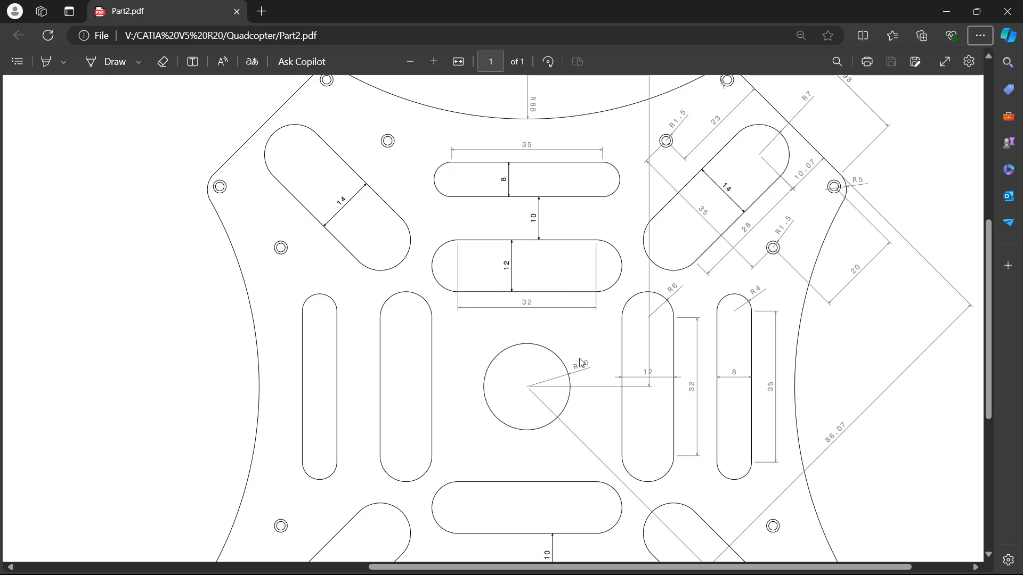
key("alt+Tab")
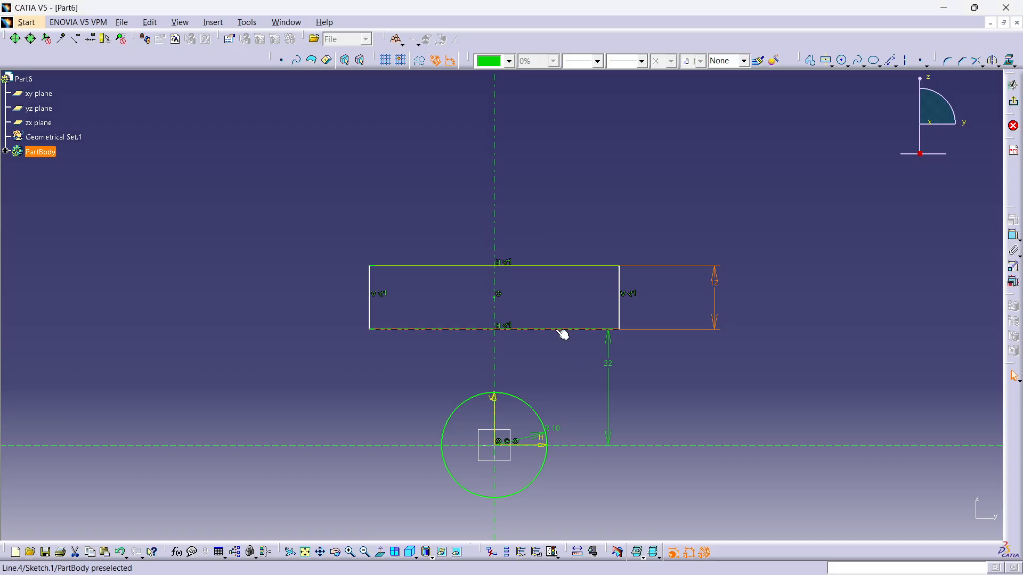
left_click(560, 330)
left_click(1013, 235)
left_click(544, 365)
double_click(542, 362)
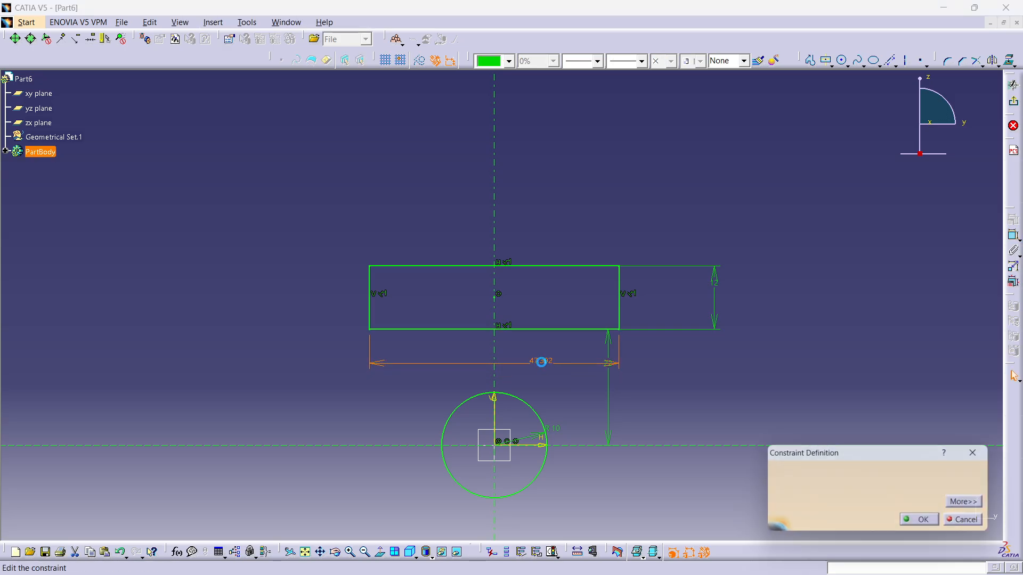
type("32")
key("Return")
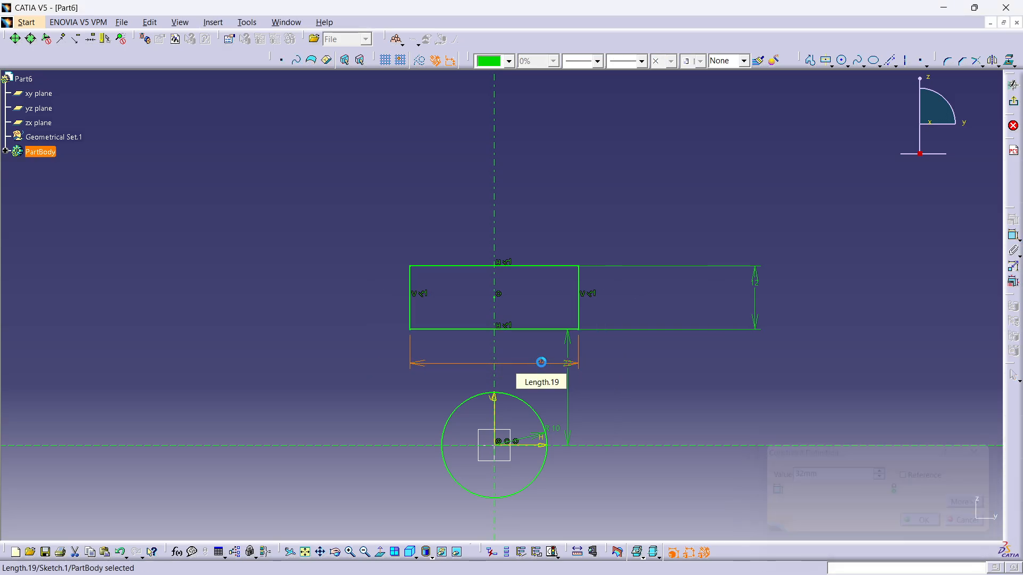
- Try to constrain the rectangle's two vertical edges about the V axis, and undo the added width dimension
left_click(578, 277)
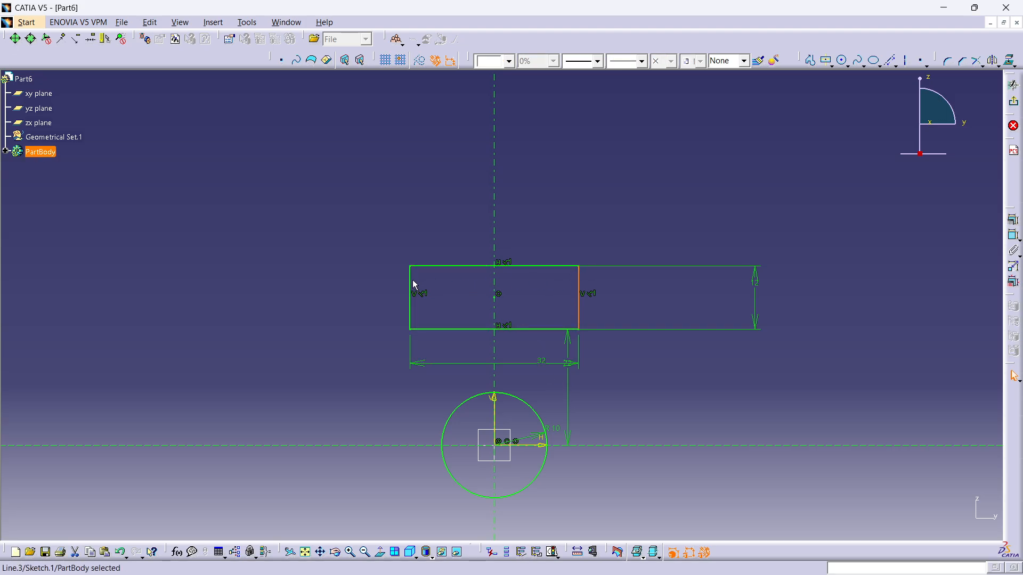
left_click(409, 277, "ctrl")
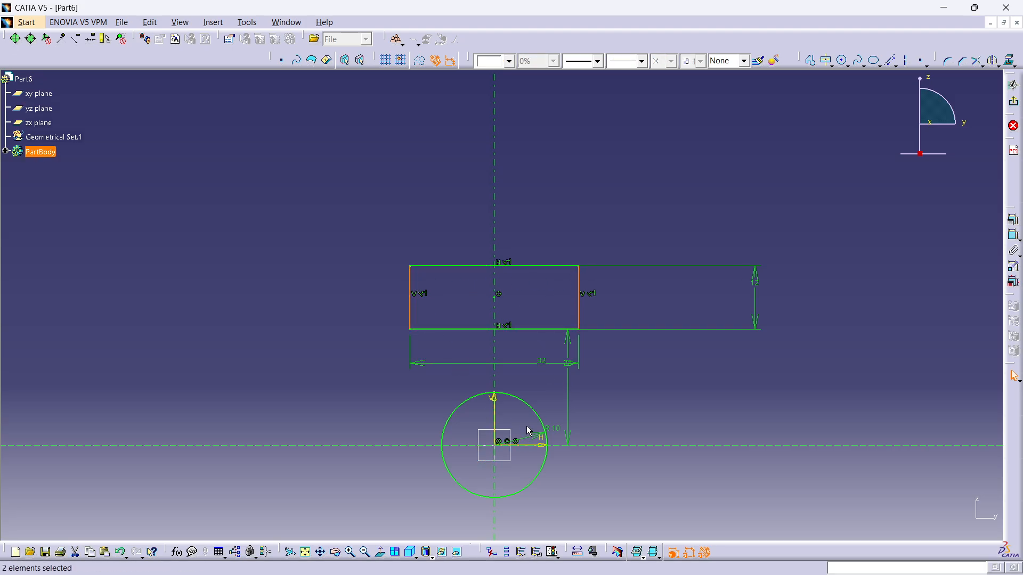
left_click(501, 417, "ctrl")
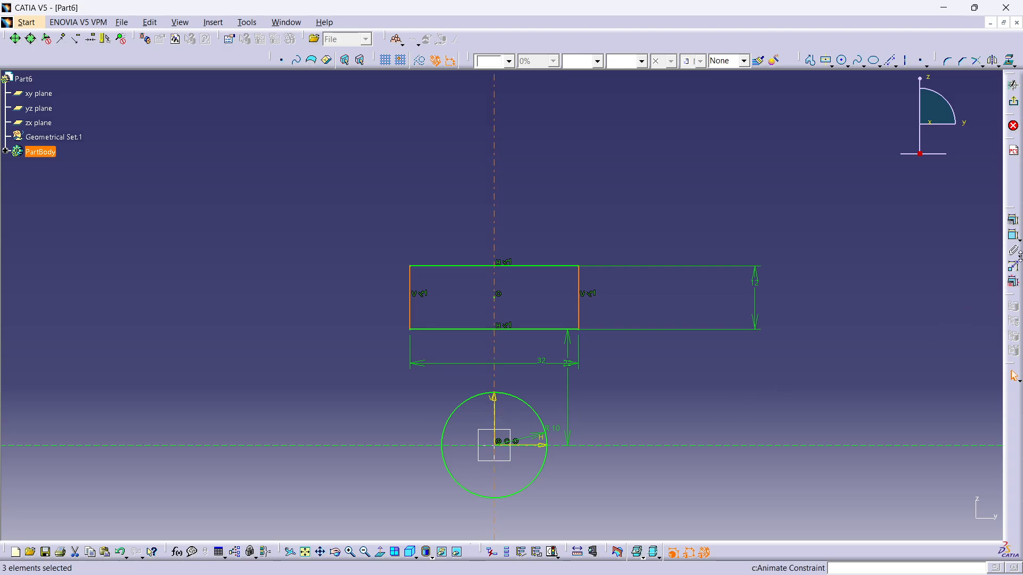
left_click(834, 280)
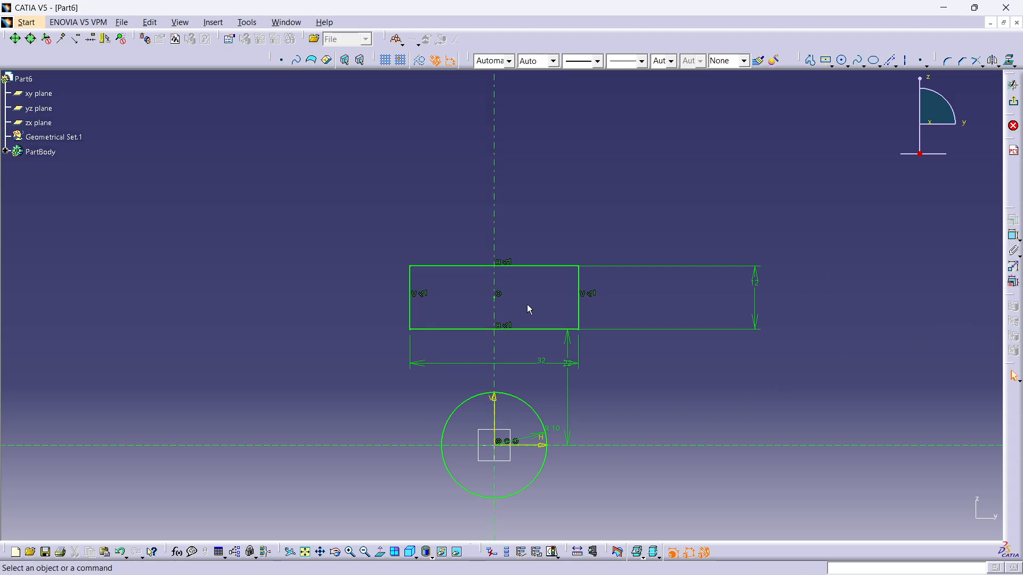
left_click(1012, 235)
left_click(410, 281)
left_click(581, 284)
left_click(500, 408)
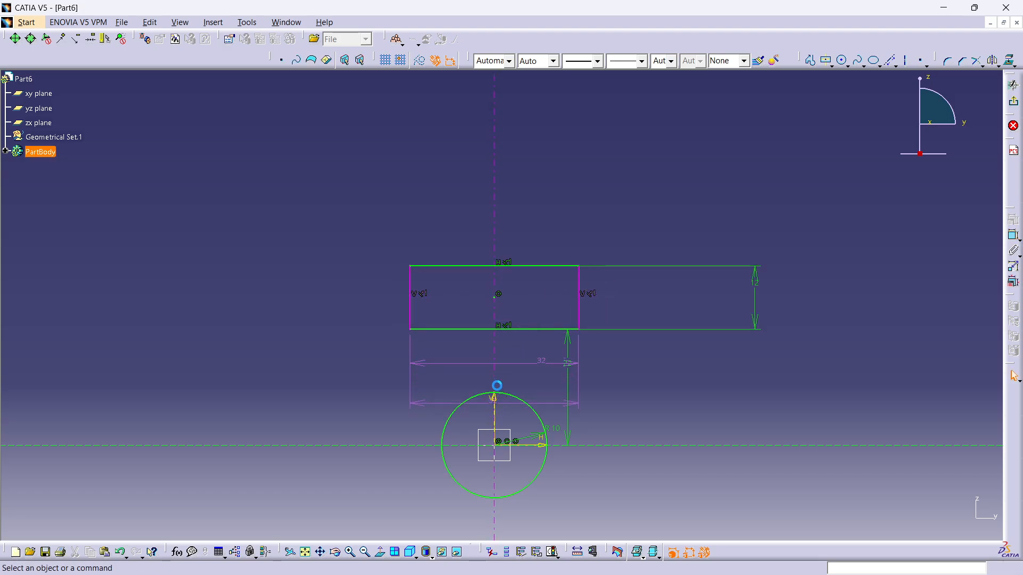
key("ctrl+z")
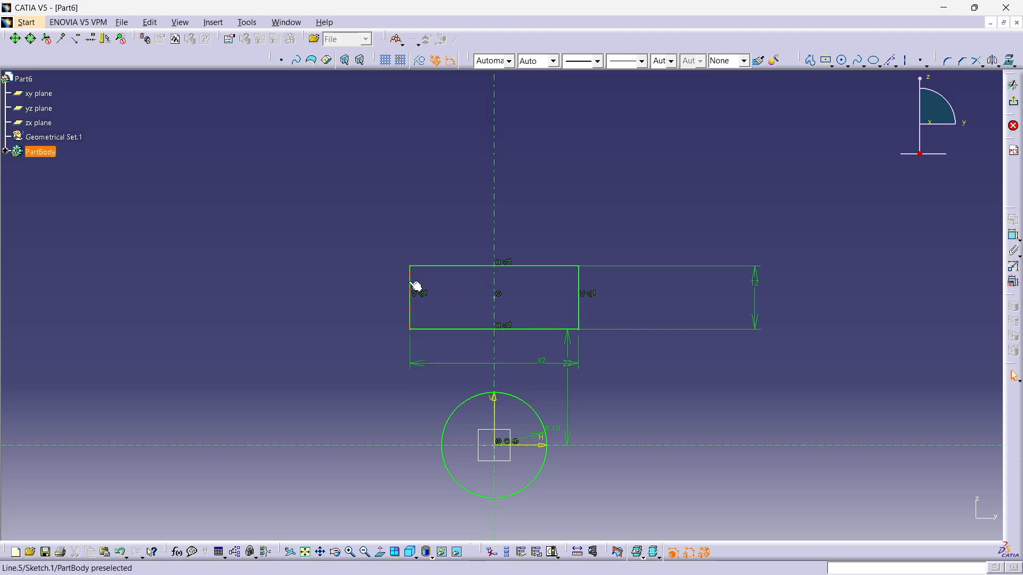
left_click(410, 282)
left_click(580, 288, "ctrl")
left_click(495, 398, "ctrl")
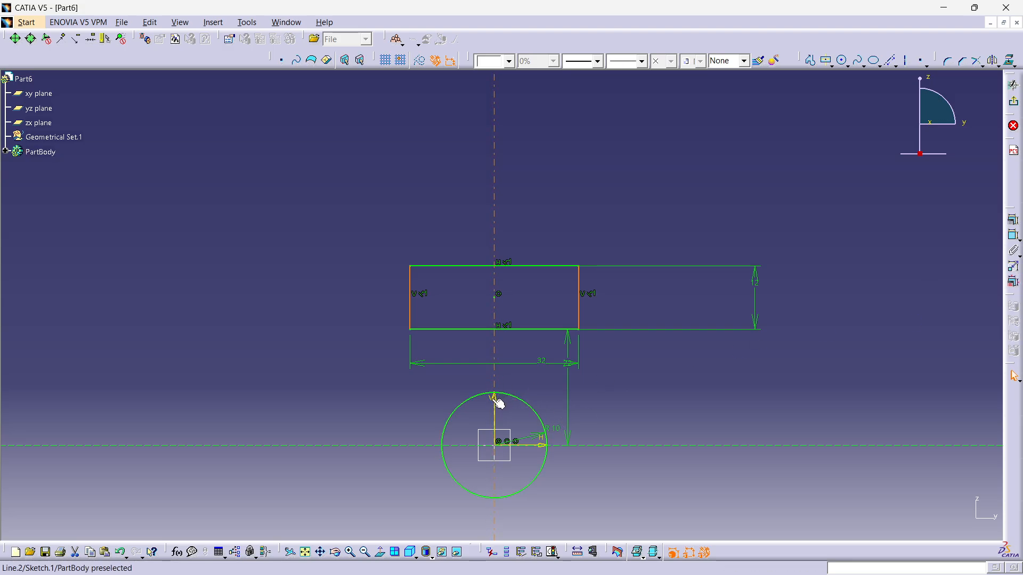
left_click(1014, 237)
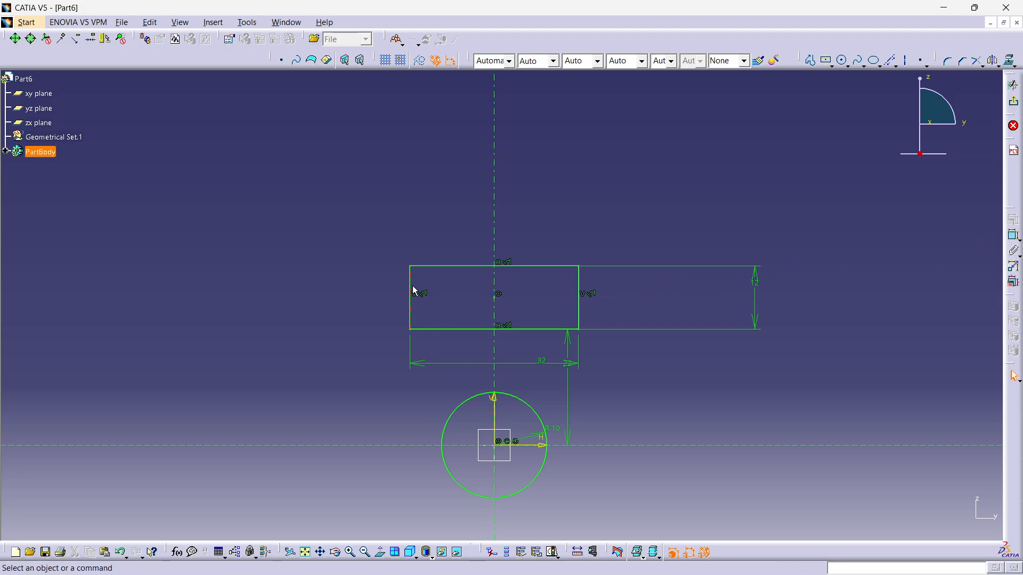
- Apply a parallelism constraint to the rectangle's two vertical edges and the V axis
left_click(579, 283)
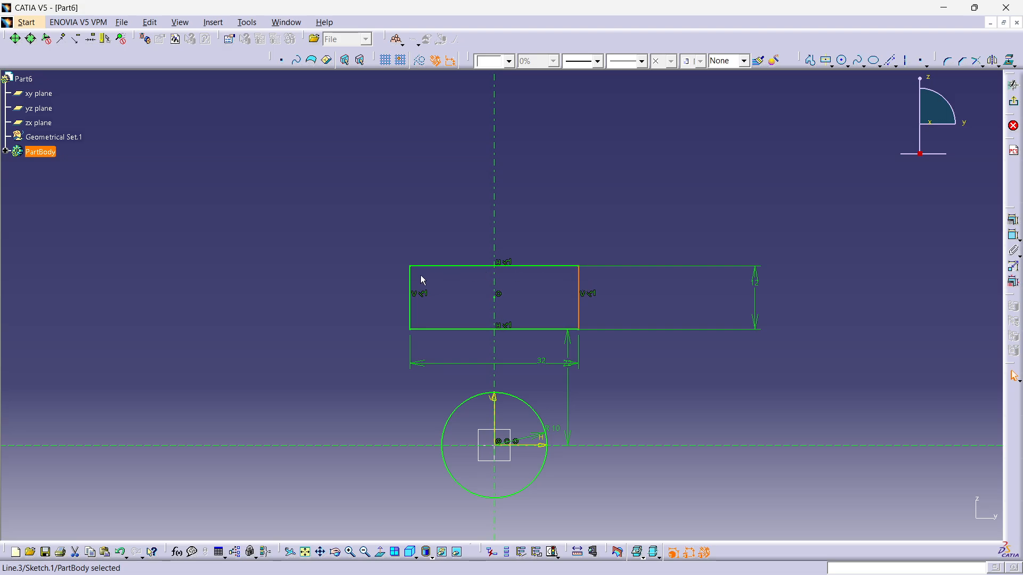
left_click(410, 278, "ctrl")
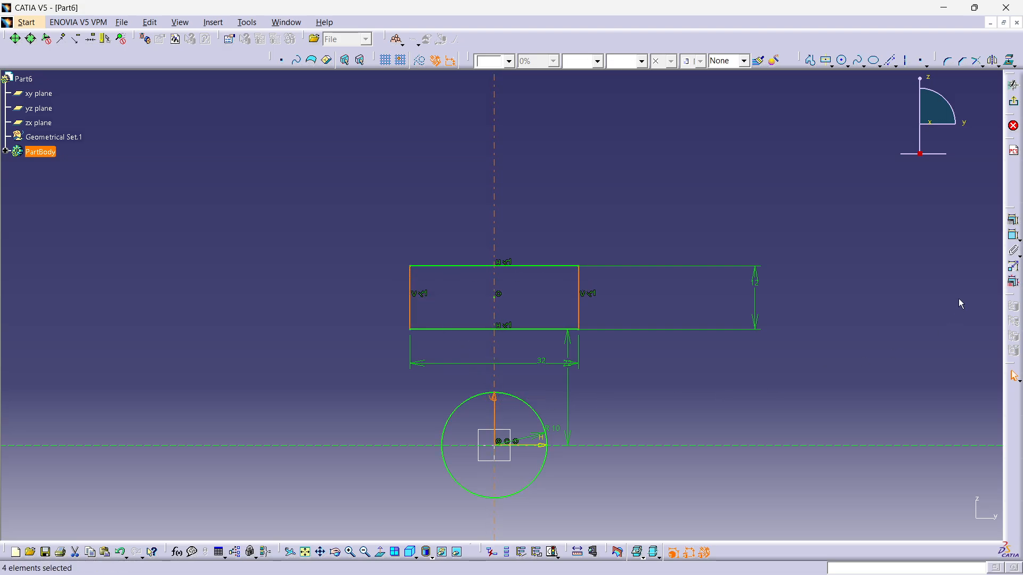
left_click(1013, 220)
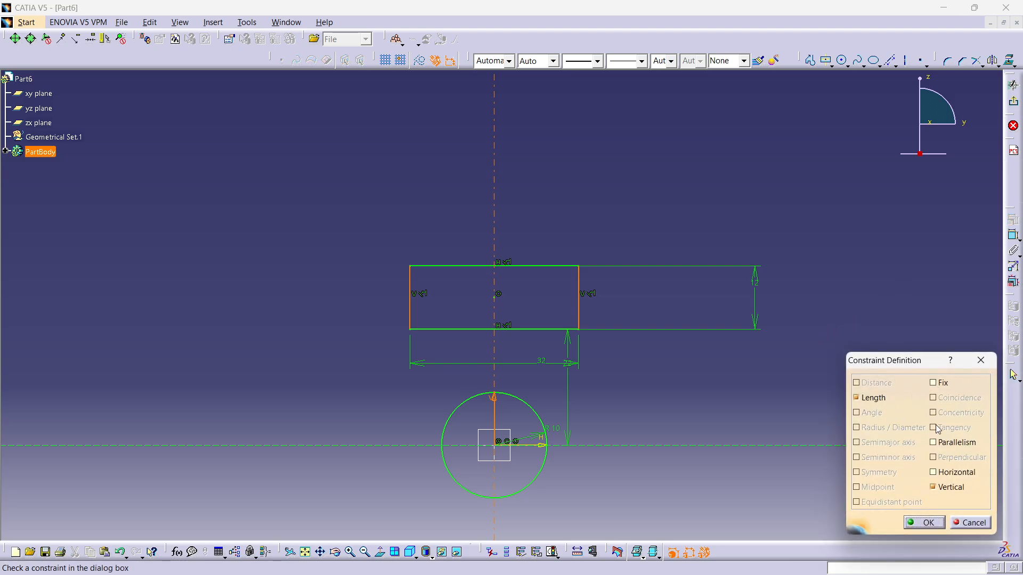
left_click(944, 445)
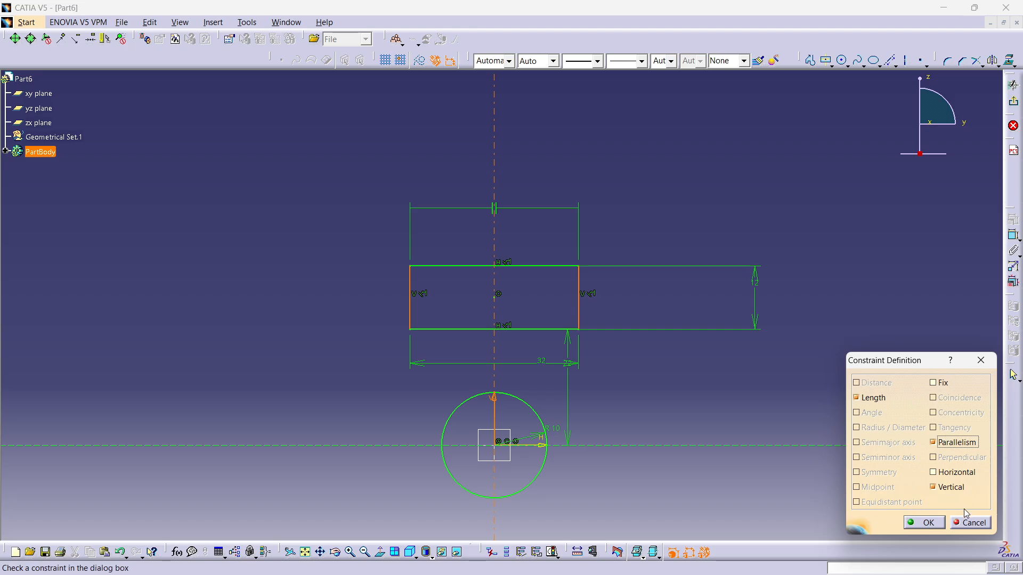
left_click(913, 521)
- Try dimensioning the distance from the V axis to the rectangle's right edge, and undo that dimension
mouse_move(613, 316)
middle_mouse_down()
mouse_move(589, 267)
mouse_move(585, 290)
middle_mouse_up()
left_click(491, 439)
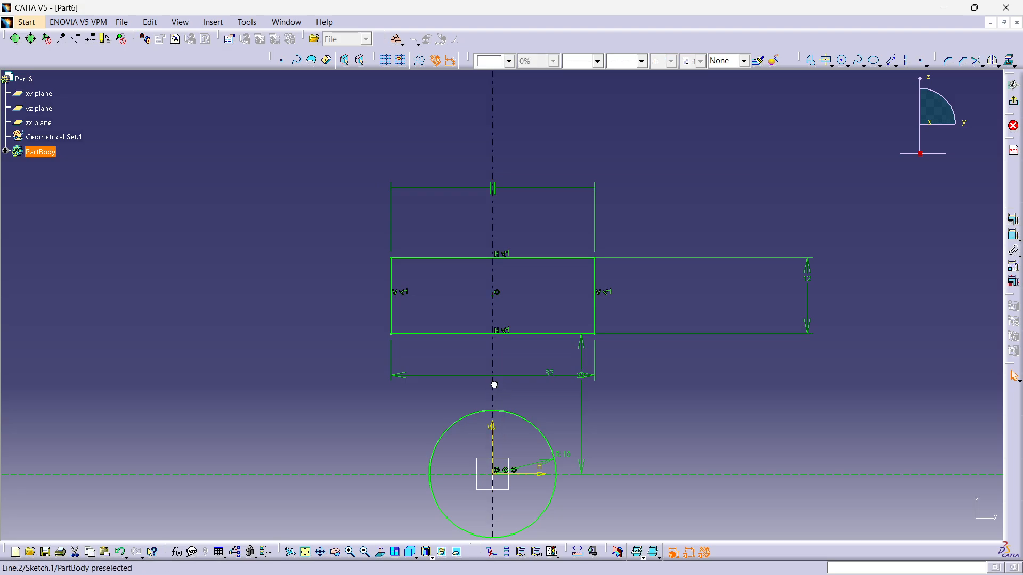
left_click(595, 280)
left_click(1015, 238)
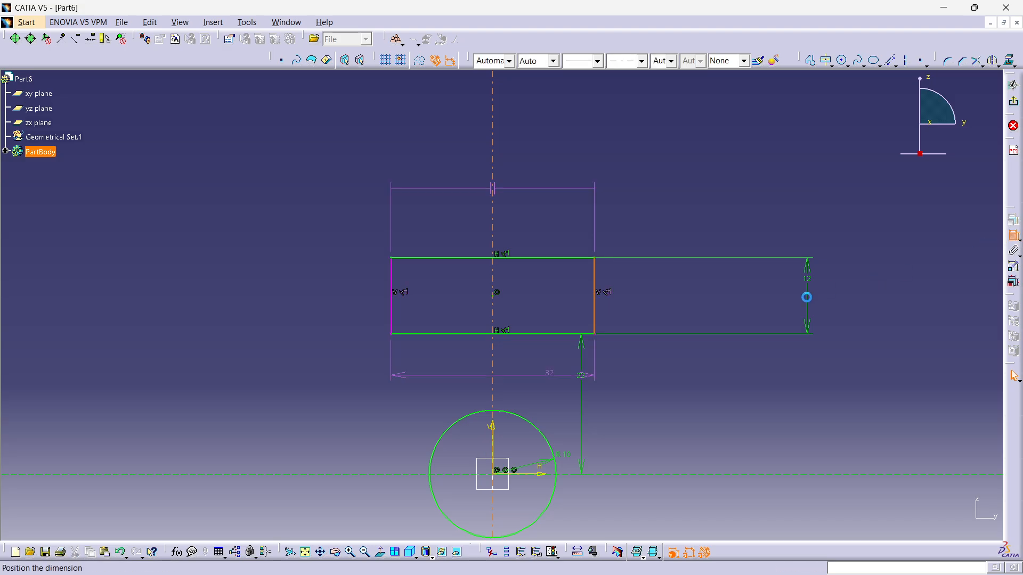
left_click(691, 314)
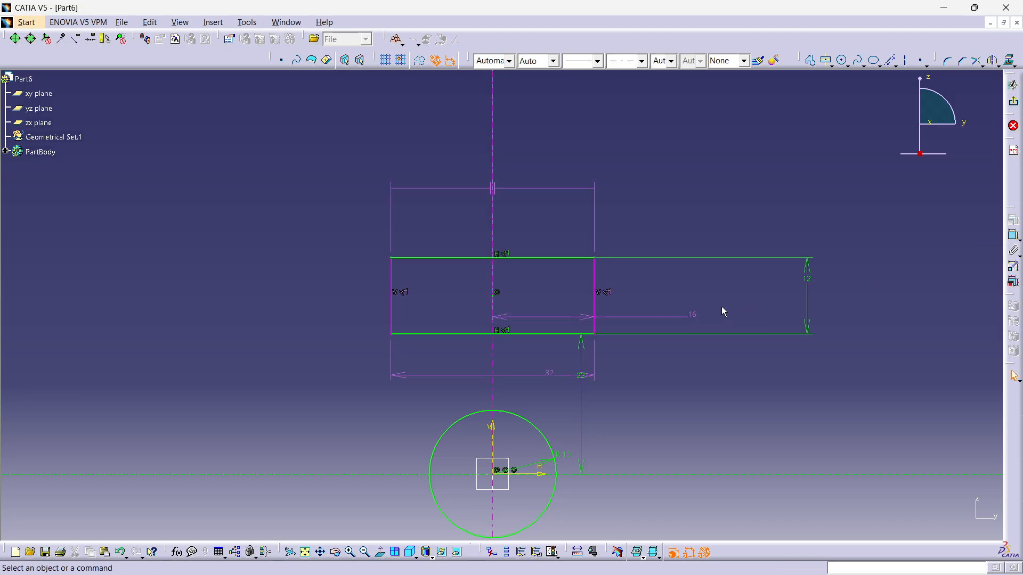
key("ctrl+z")
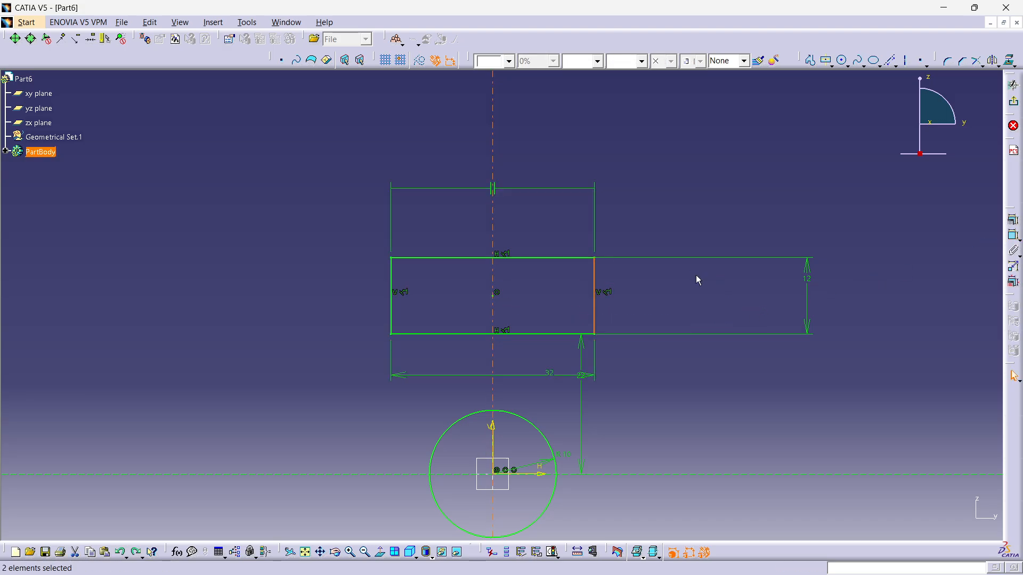
left_click(845, 65)
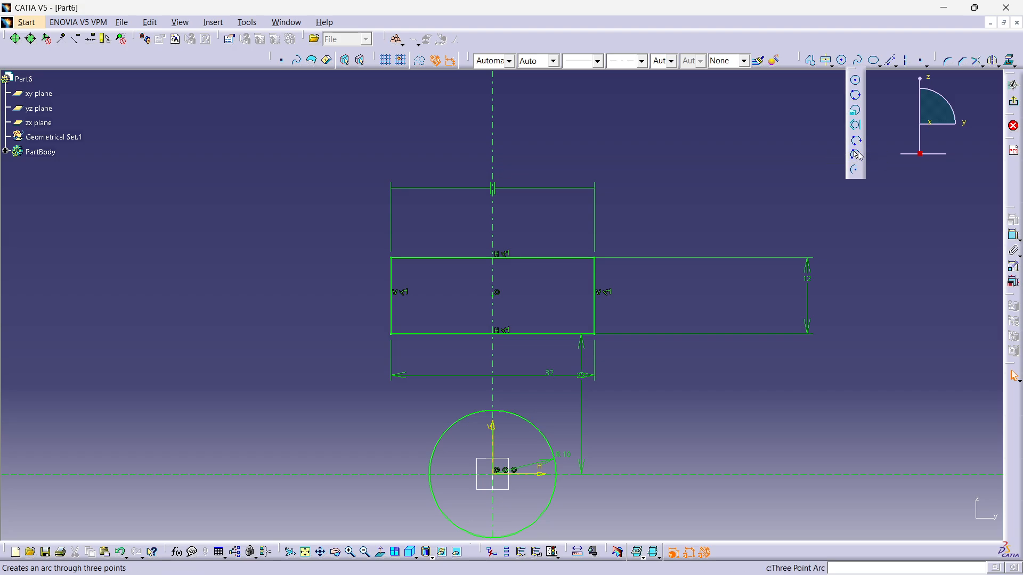
left_click(856, 143)
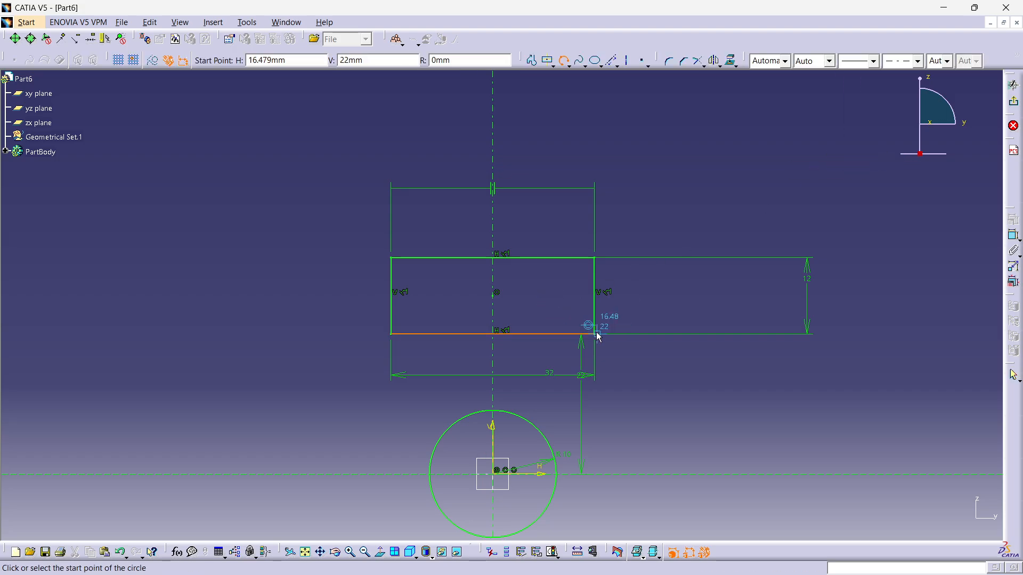
left_click(595, 334)
left_click(664, 288)
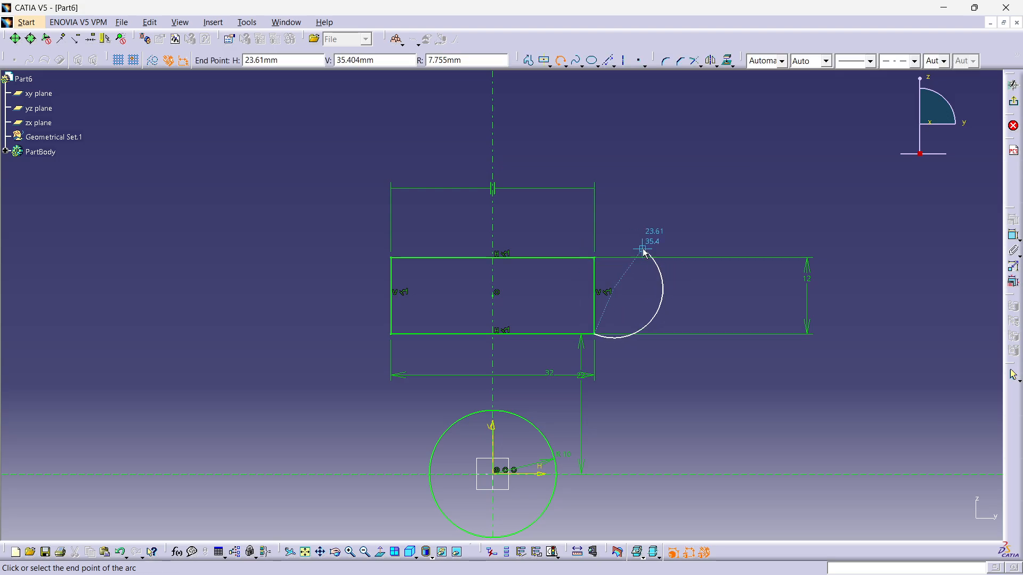
key("Escape")
- Close the rectangle's right end with a three-point arc of 6 mm radius between its two right corners
left_click(847, 66)
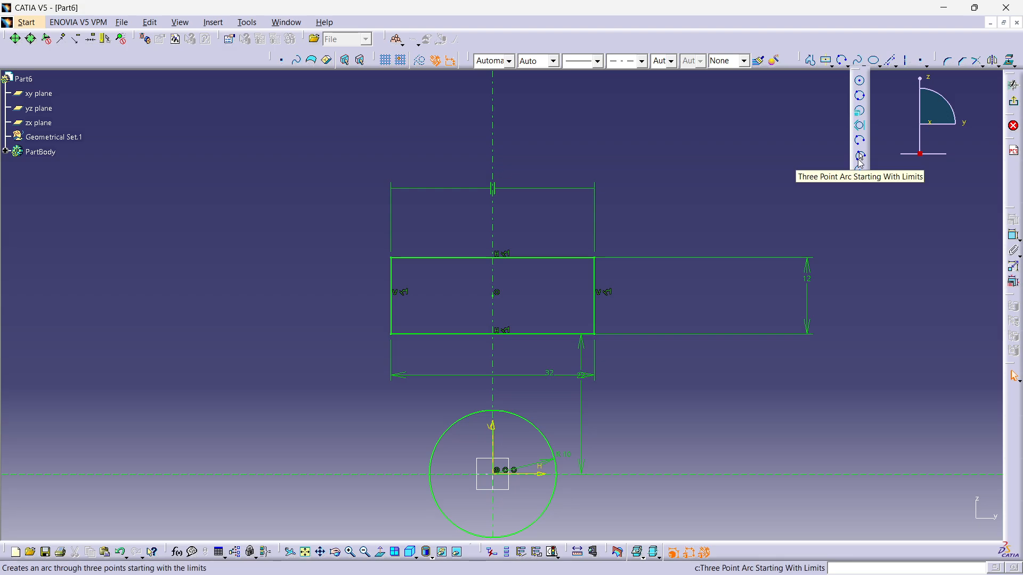
left_click(860, 157)
left_click(594, 258)
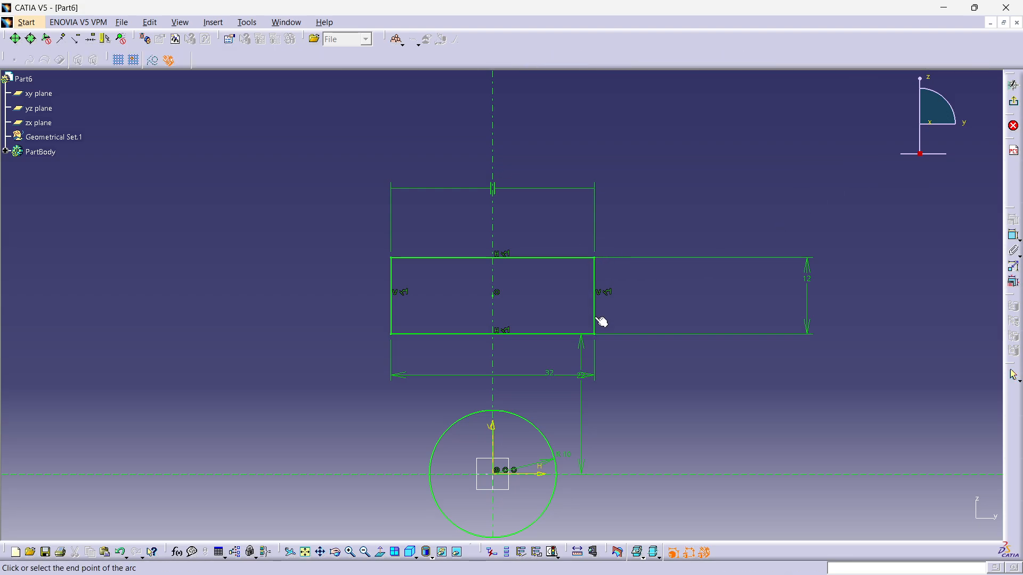
left_click(595, 335)
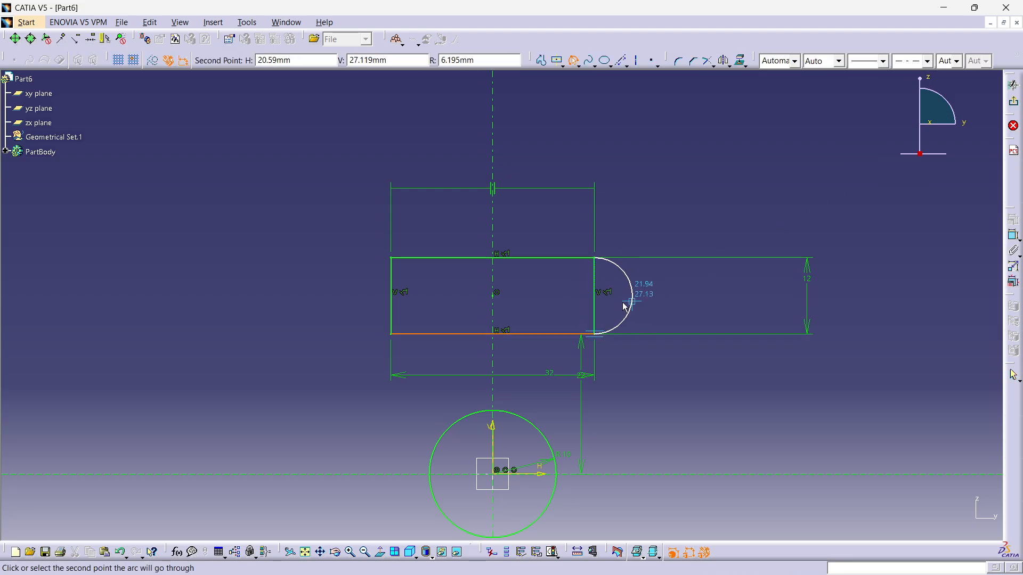
left_click(631, 304)
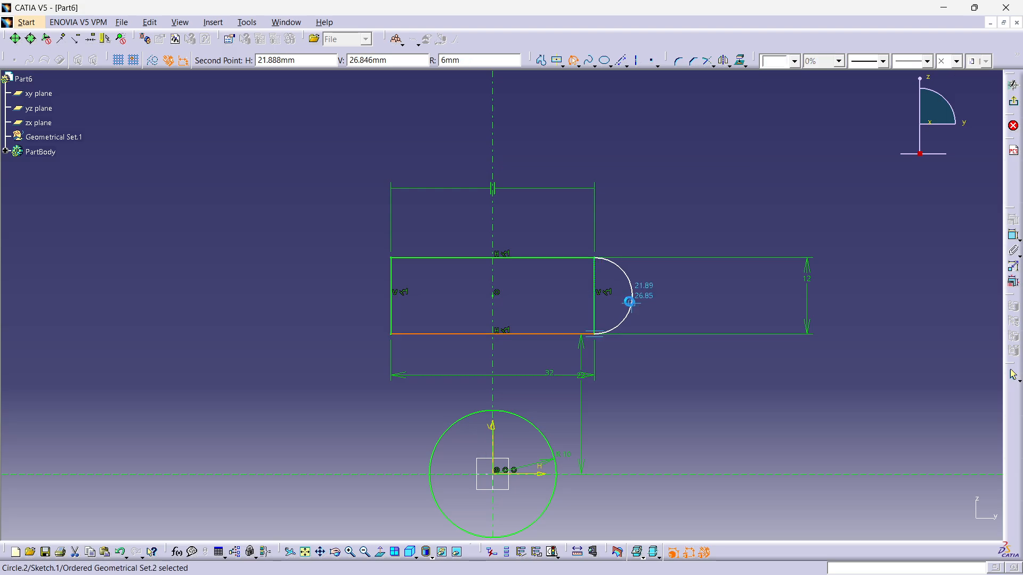
left_click(669, 299)
- Mirror the right-end arc about the V axis onto the rectangle's left end
left_click(632, 287)
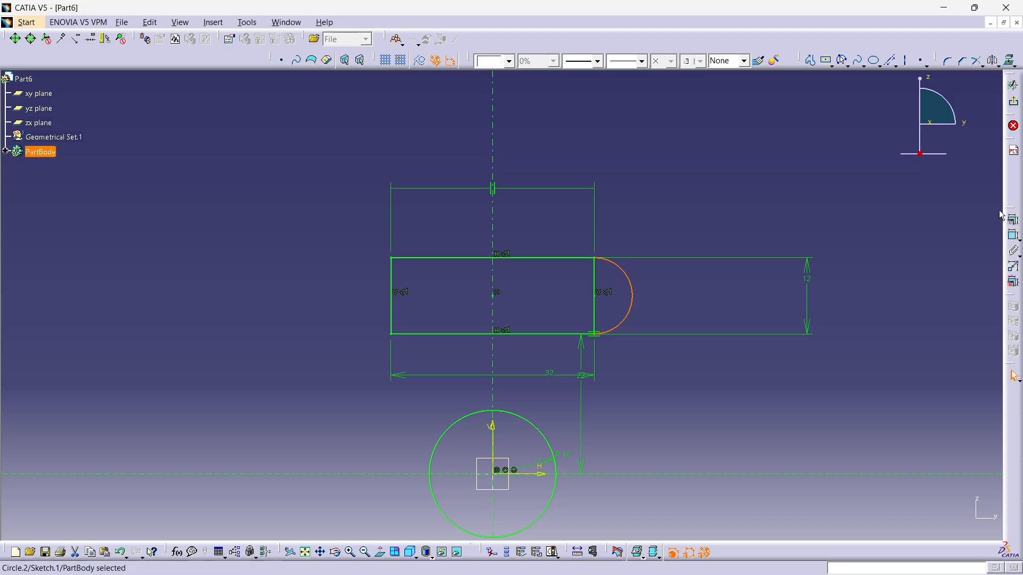
left_click(993, 60)
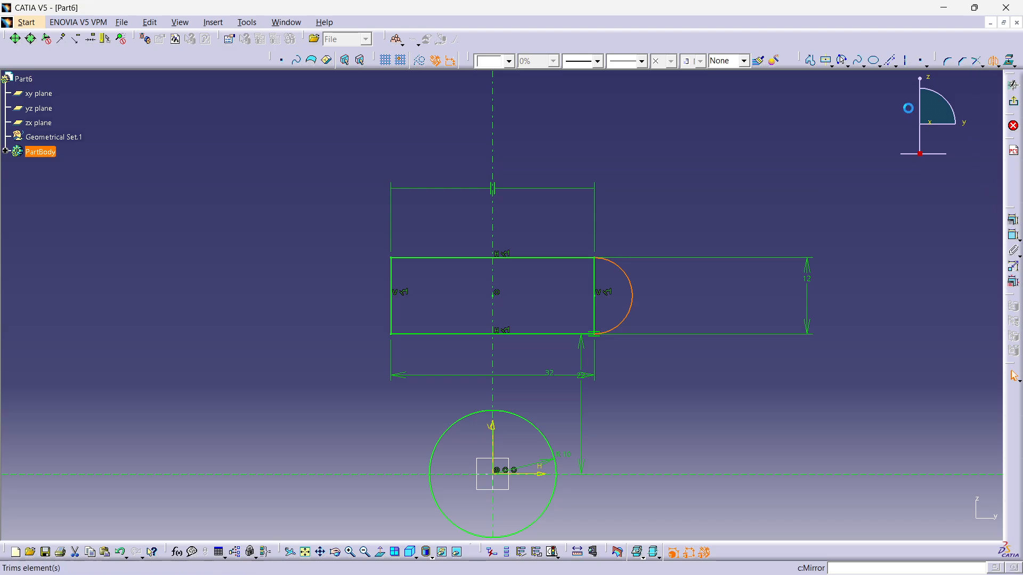
left_click(494, 291)
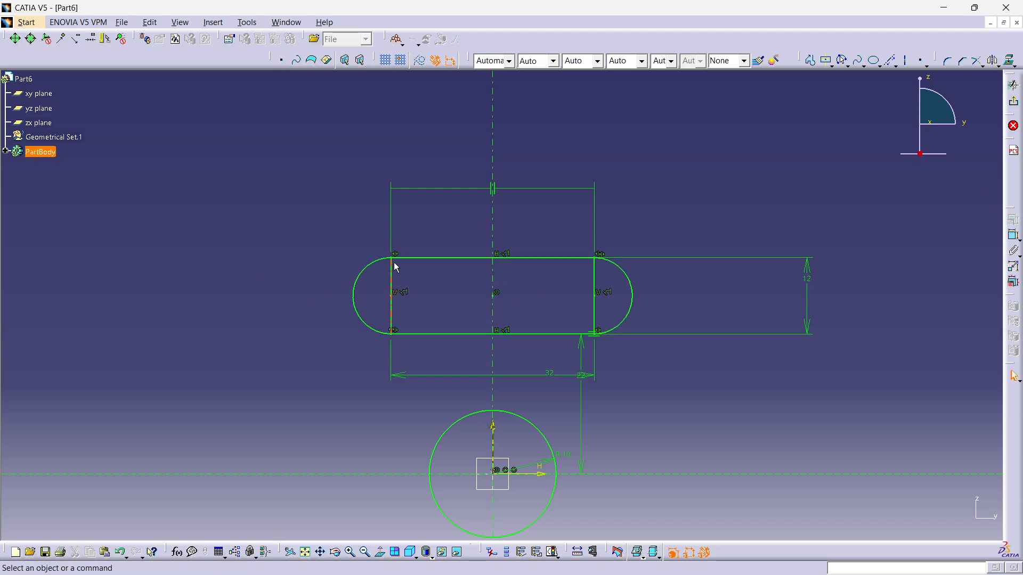
- Convert the rectangle's two vertical edges inside the 12 mm slot into construction lines
middle_click_drag(446, 261, 221, 275, "ctrl")
left_click(213, 252)
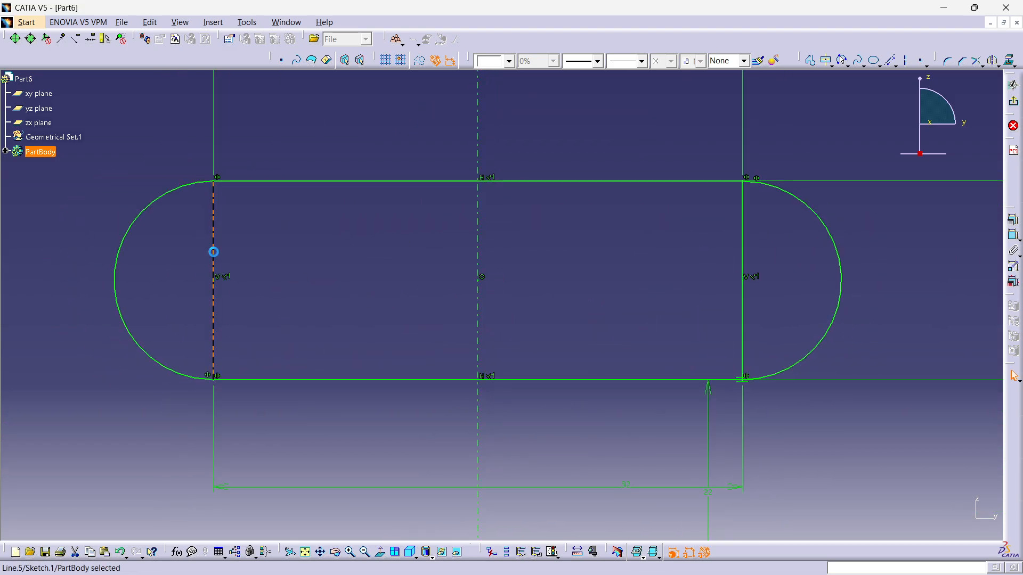
left_click(742, 240, "ctrl")
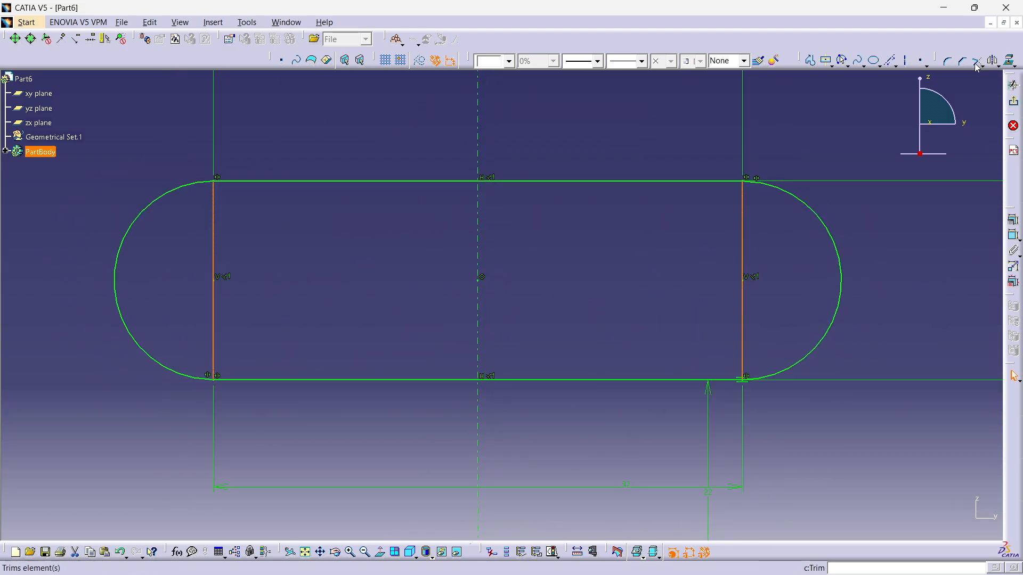
left_click(422, 63)
left_click(606, 159)
mouse_move(608, 167)
middle_mouse_down("ctrl")
mouse_move(613, 250)
mouse_move(617, 223)
mouse_move(601, 250)
mouse_move(594, 226)
middle_mouse_up("ctrl")
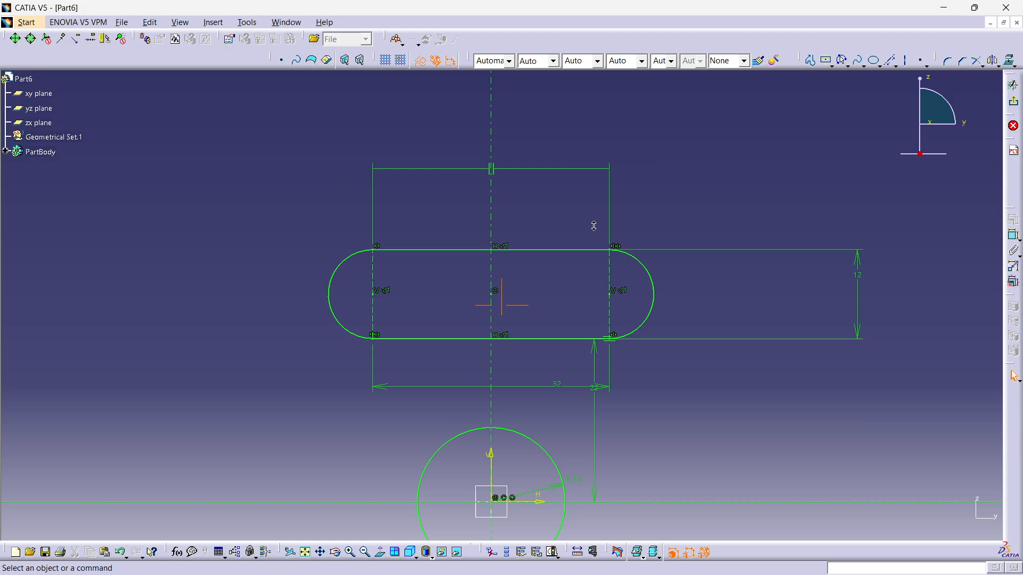
- Check the upper slot in Part2.pdf and sketch a centred rectangle about 30 mm wide on the V axis above the 12 mm slot
key("alt+Tab")
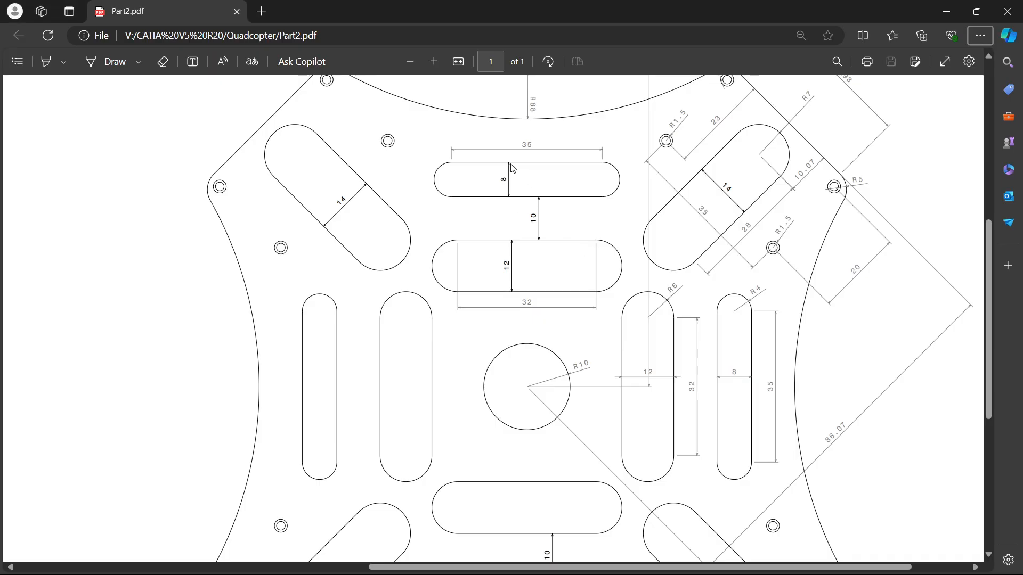
key("alt+Tab")
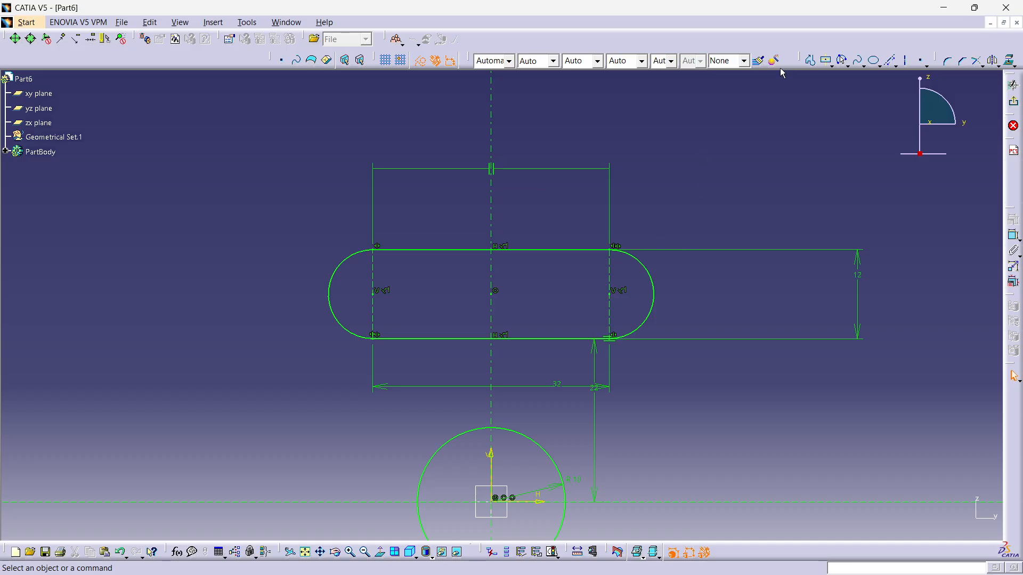
left_click(826, 60)
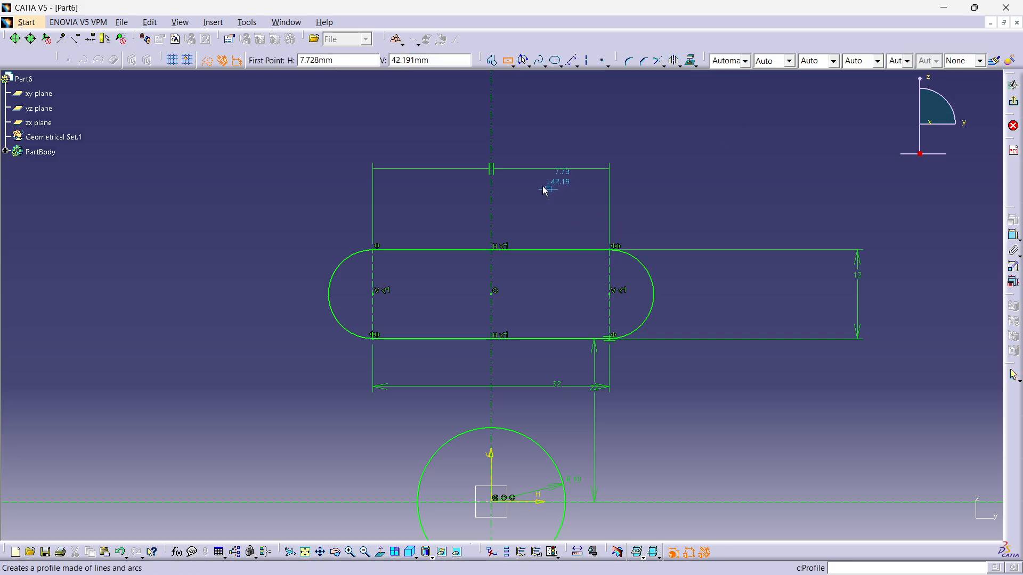
left_click(491, 152)
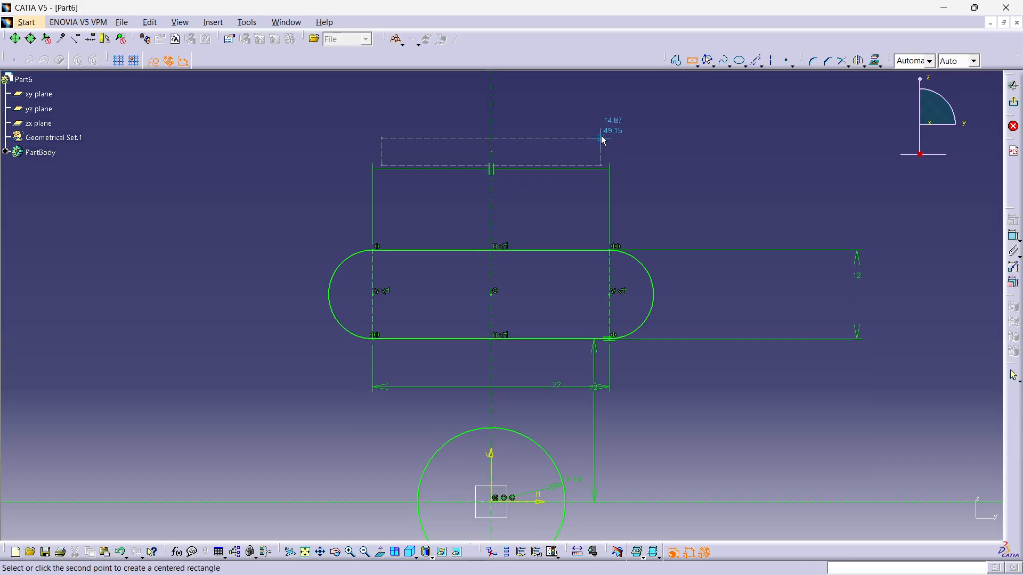
left_click(602, 138)
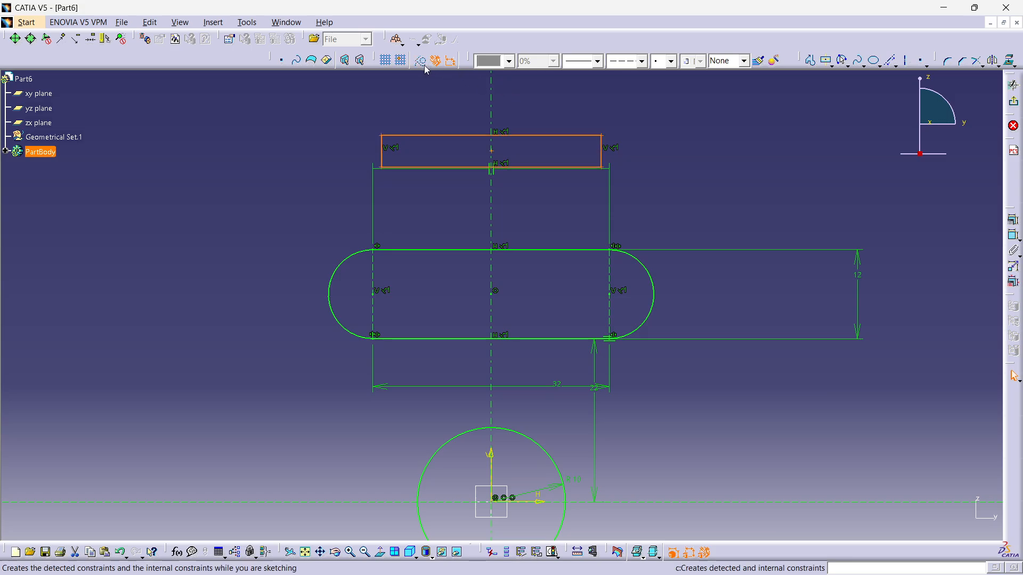
left_click(486, 121)
- Check the upper slot's length in Part2.pdf and constrain the new rectangle's top edge to a length of 35 mm
mouse_move(496, 294)
middle_mouse_down()
mouse_move(504, 292)
mouse_move(516, 373)
mouse_move(516, 301)
middle_mouse_up()
mouse_move(484, 238)
left_mouse_down()
mouse_move(479, 227)
mouse_move(475, 466)
left_mouse_up()
mouse_move(550, 412)
middle_mouse_down()
mouse_move(526, 258)
mouse_move(533, 265)
middle_mouse_up()
key("alt+Tab")
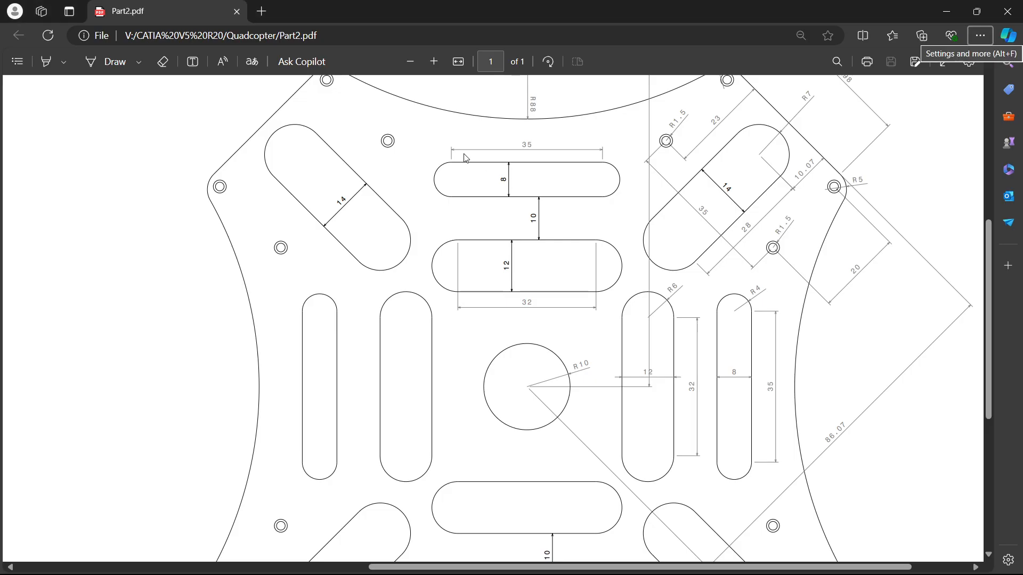
key("alt+Tab")
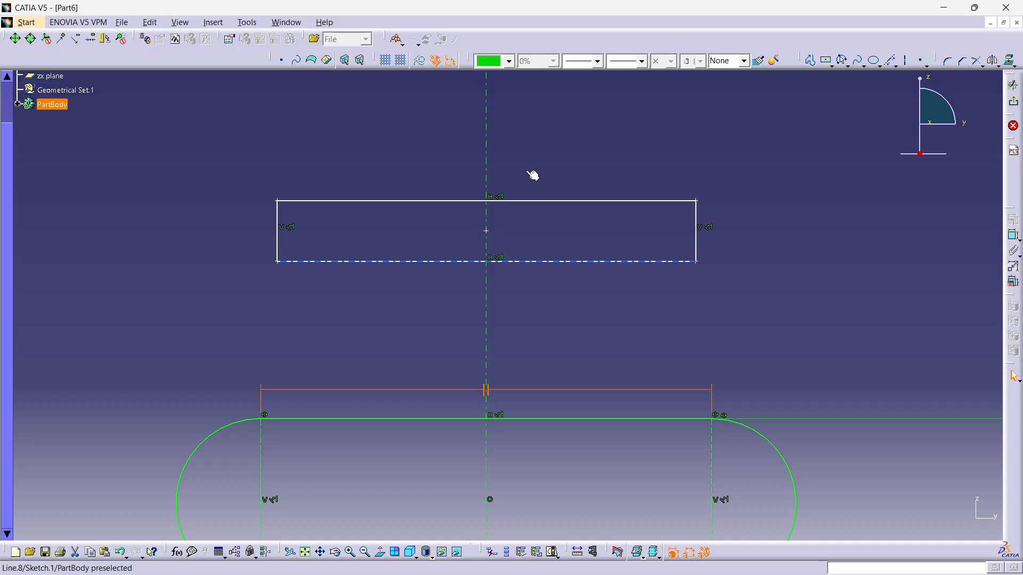
left_click(526, 201)
left_click(1013, 235)
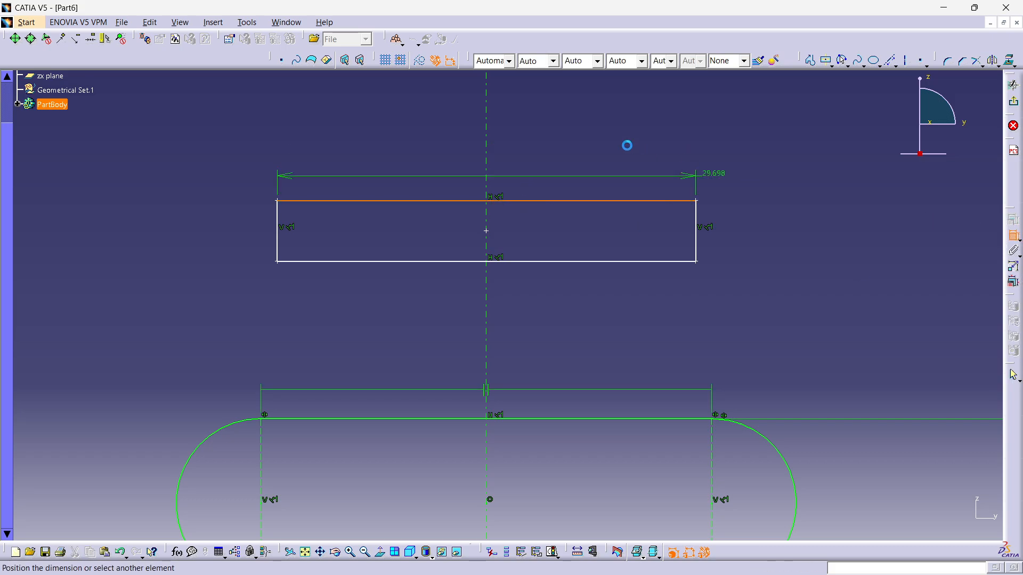
left_click(610, 141)
double_click(611, 142)
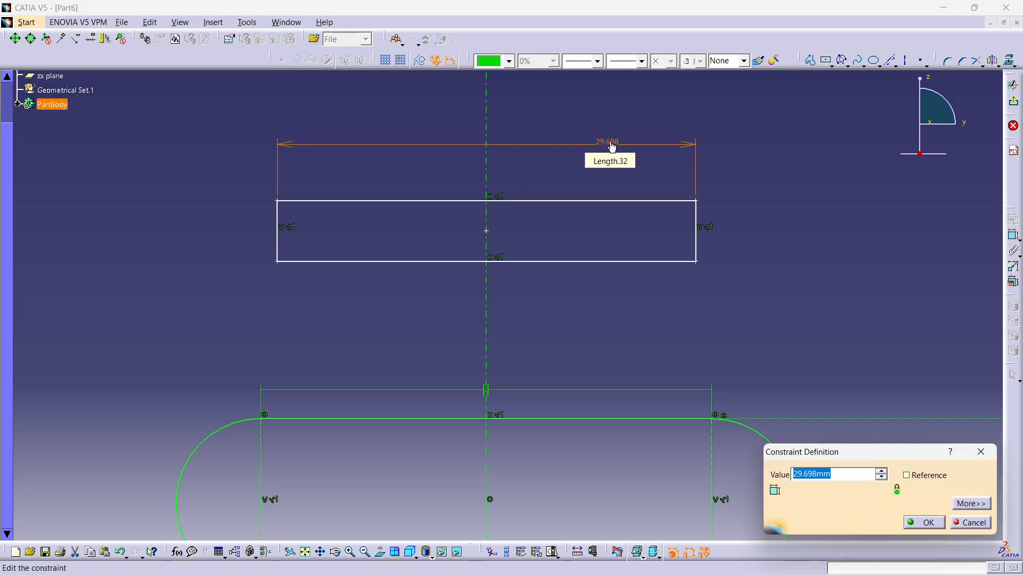
key("Return")
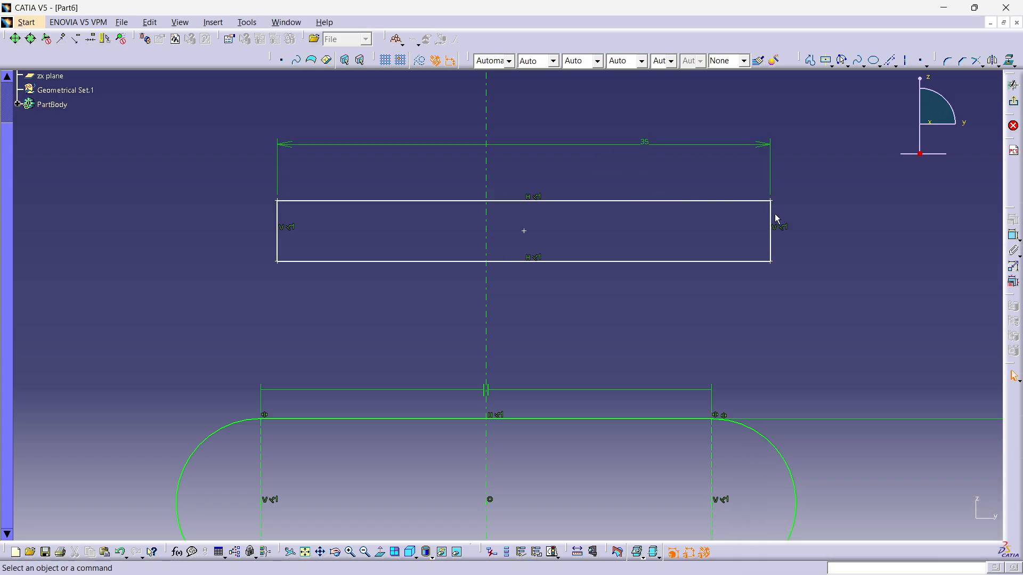
- Dimension the distance from the V axis to the upper rectangle's right edge and set it to 17.5 mm
left_click(486, 229)
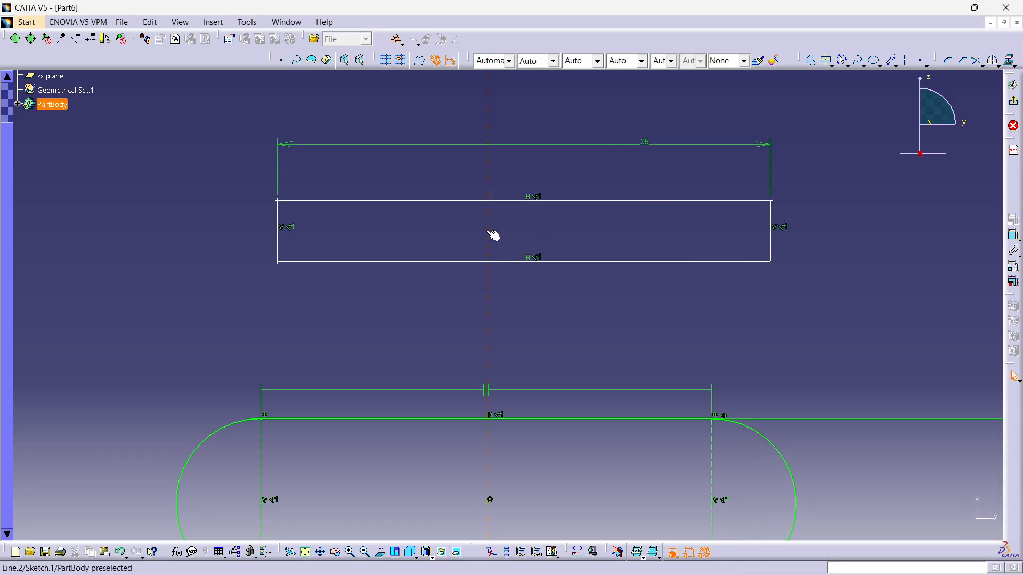
left_click(778, 220, "ctrl")
left_click(1014, 235)
left_click(669, 241)
double_click(672, 240)
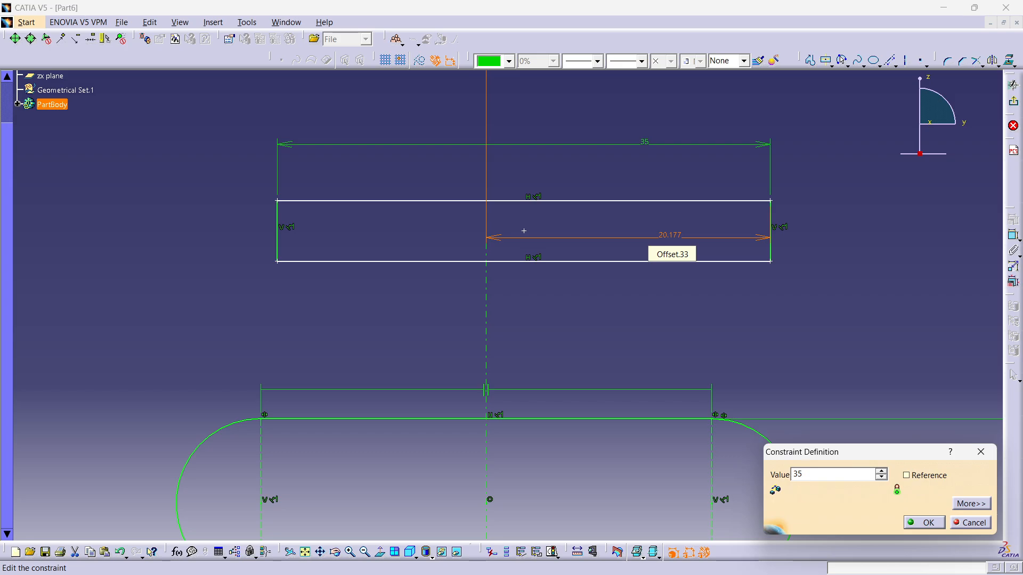
key("Return")
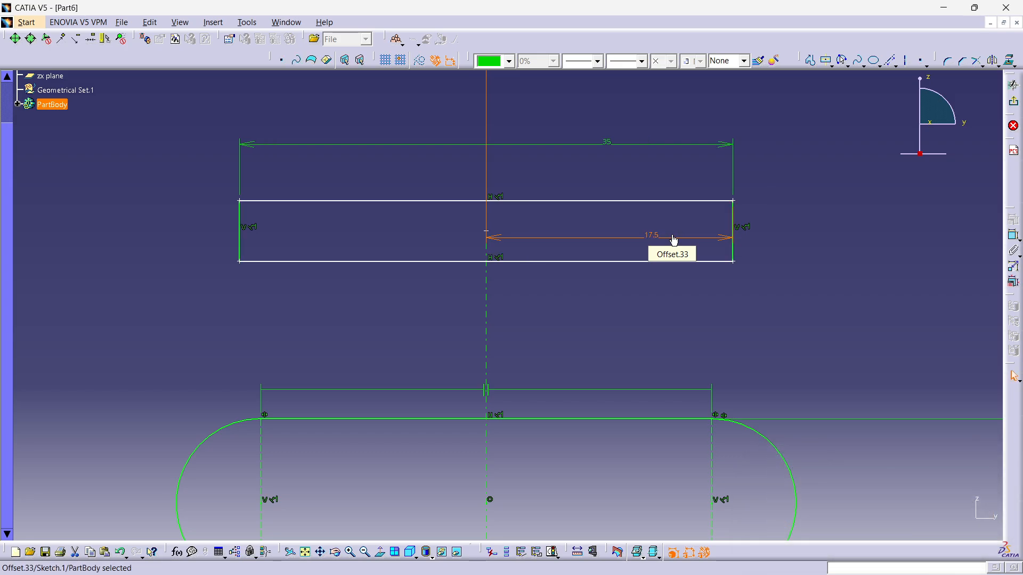
- Check the upper slot's height in Part2.pdf and constrain the distance between the rectangle's horizontal edges to 8 mm
key("alt+Tab")
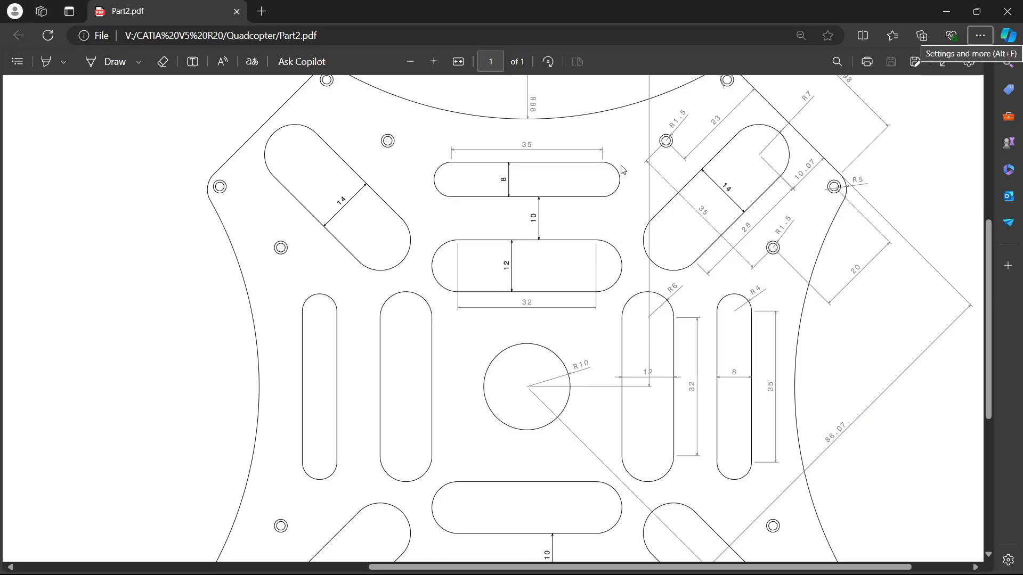
right_click(606, 185)
left_click(540, 175)
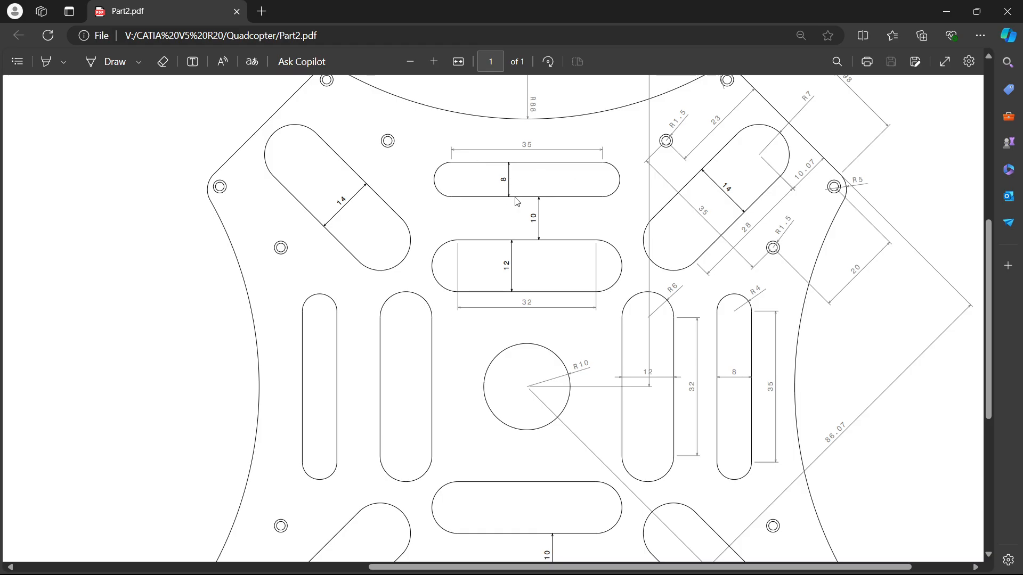
key("alt+Tab")
left_click(588, 201)
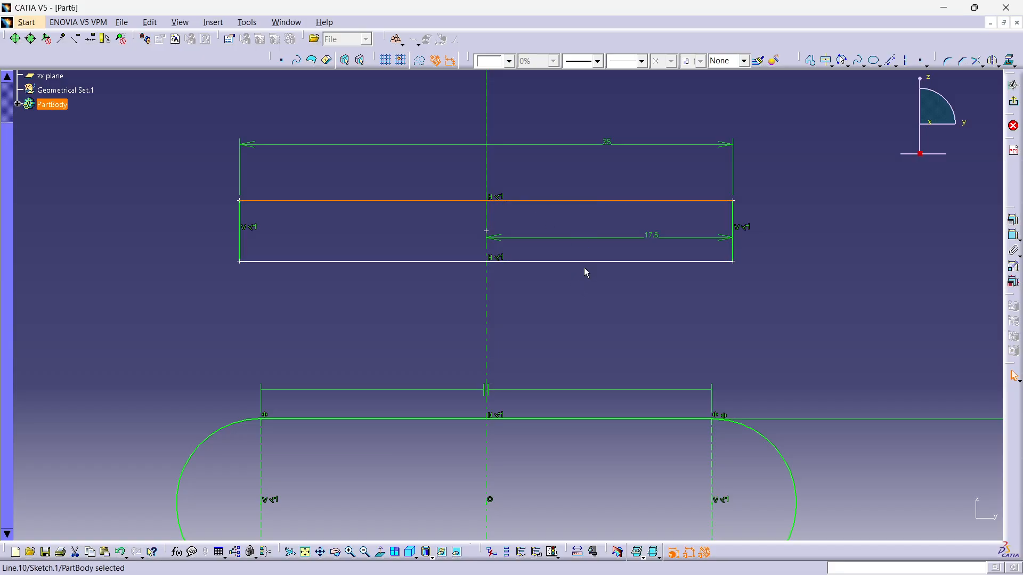
left_click(588, 261, "ctrl")
left_click(1013, 235)
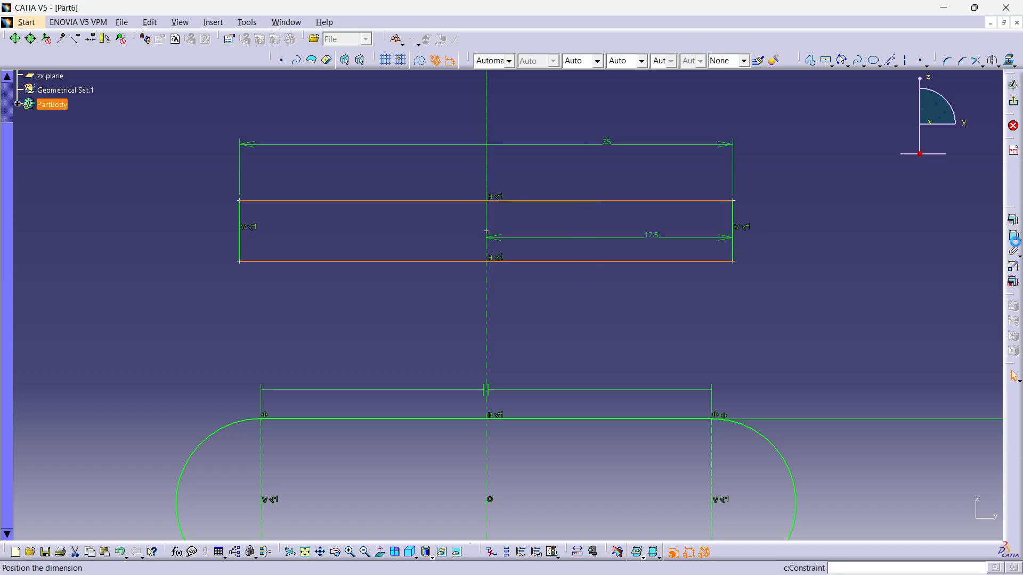
left_click(829, 206)
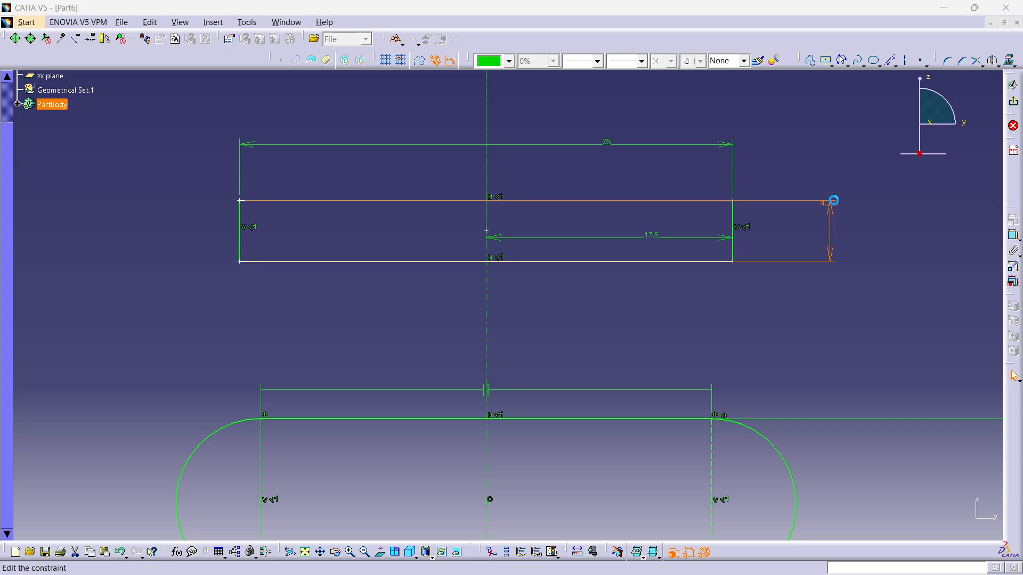
double_click(836, 207)
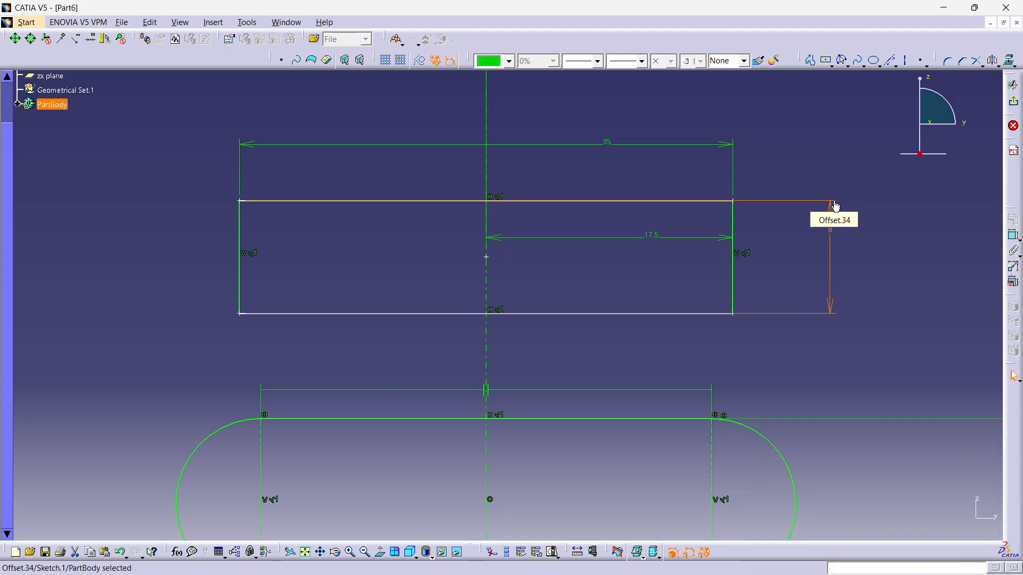
- Check the slot spacing in Part2.pdf and constrain the gap between the upper rectangle's bottom edge and the lower slot's top edge to 10 mm
key("alt+Tab")
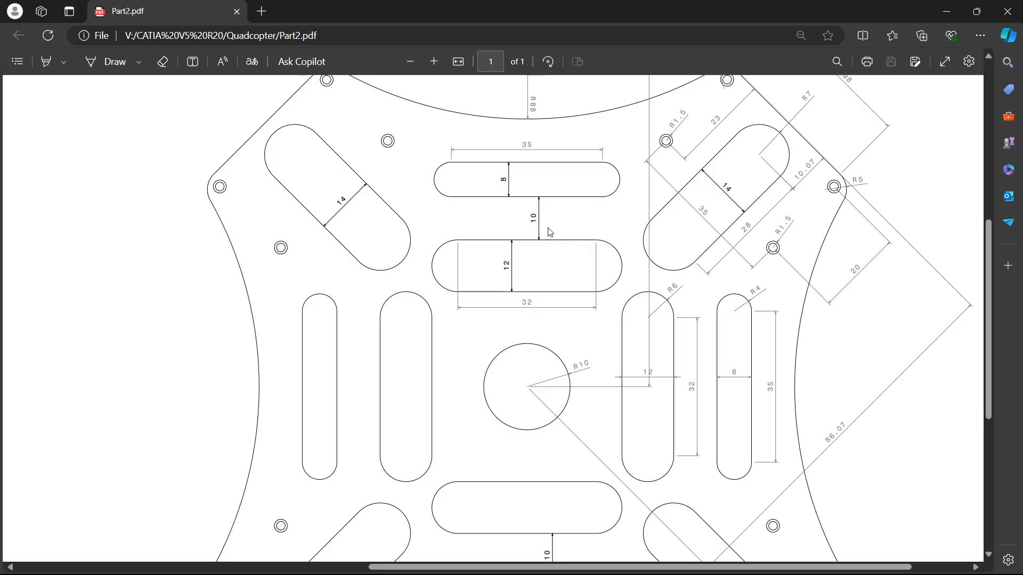
key("alt+Tab")
left_click(650, 314)
left_click(626, 420, "ctrl")
left_click(1013, 235)
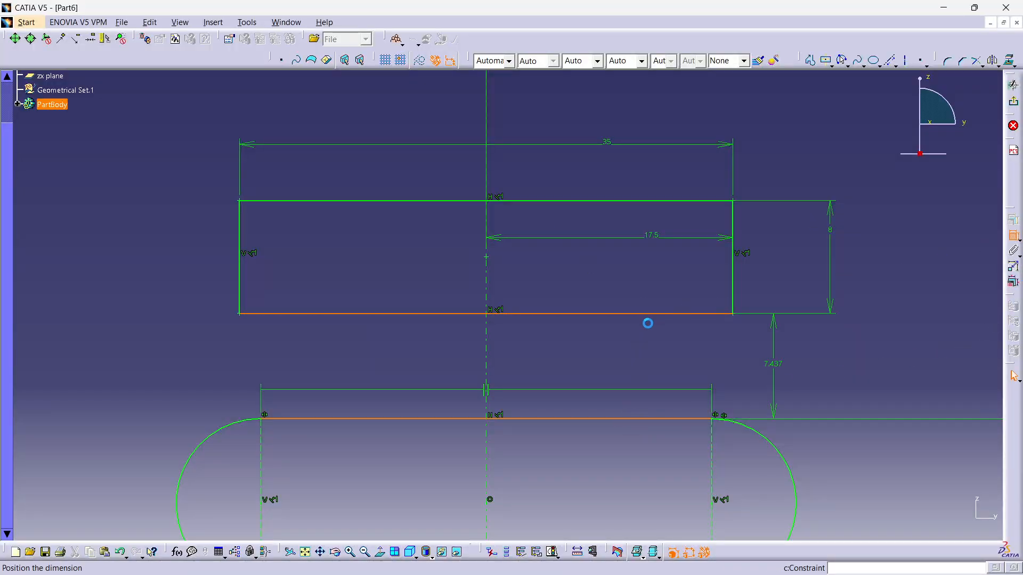
left_click(656, 349)
double_click(657, 348)
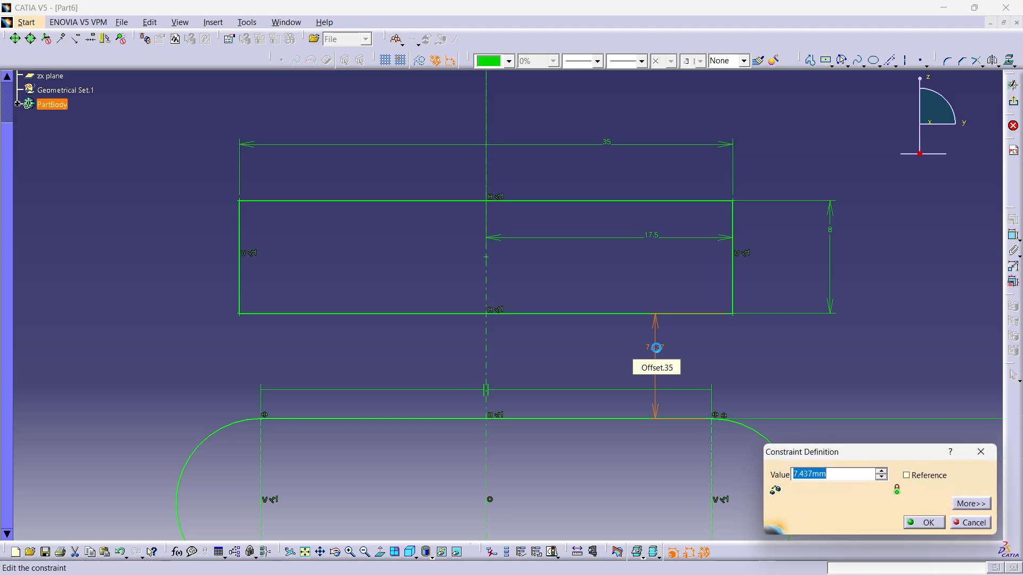
type("10")
key("Return")
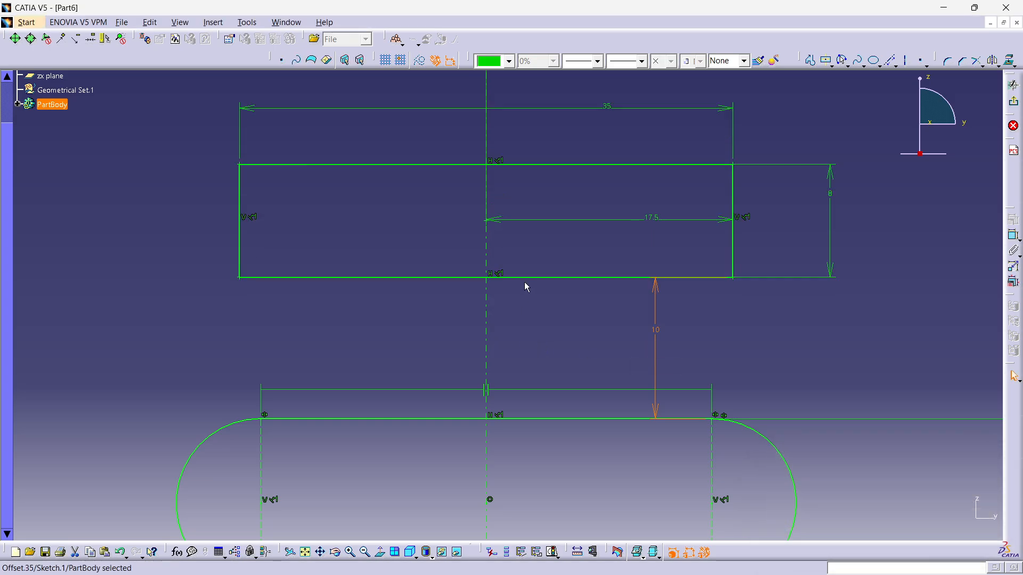
- Check the upper slot's rounded ends in Part2.pdf and draw a three-point arc joining the rectangle's right-hand corners, bulging outward
mouse_move(523, 276)
middle_mouse_down()
mouse_move(504, 253)
mouse_move(504, 309)
mouse_move(506, 253)
mouse_move(508, 269)
middle_mouse_up()
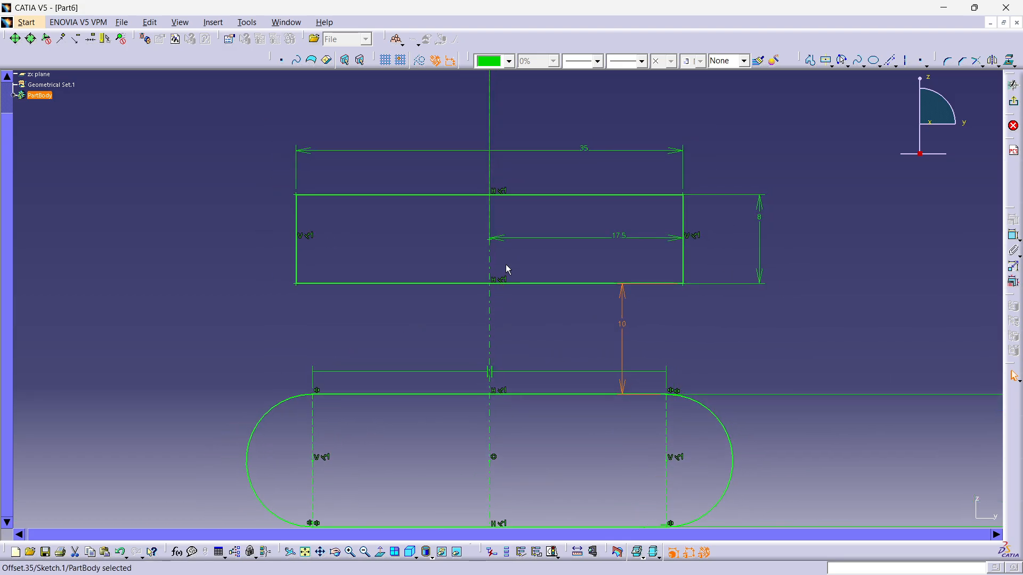
key("alt+Tab")
key("alt+Tab")
key("alt+Tab")
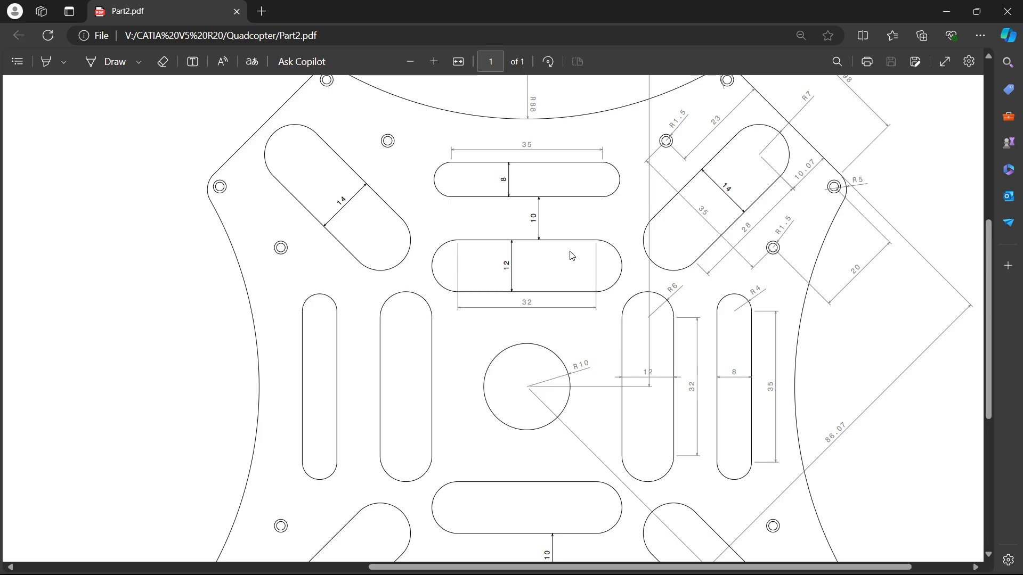
key("alt+Tab")
mouse_move(575, 251)
middle_mouse_down()
mouse_move(573, 379)
mouse_move(576, 254)
middle_mouse_up()
left_click(898, 226)
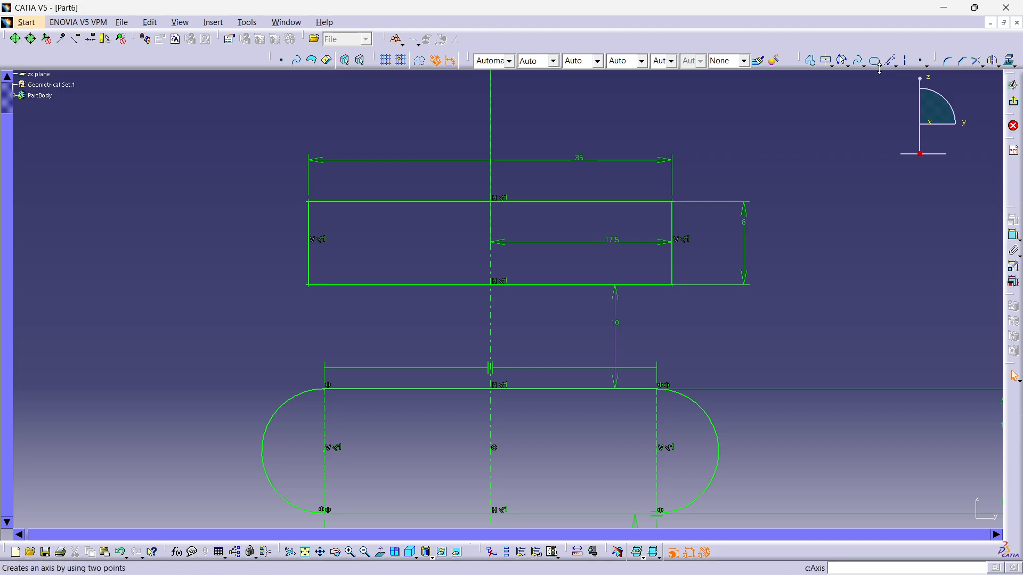
left_click(842, 61)
left_click(842, 61)
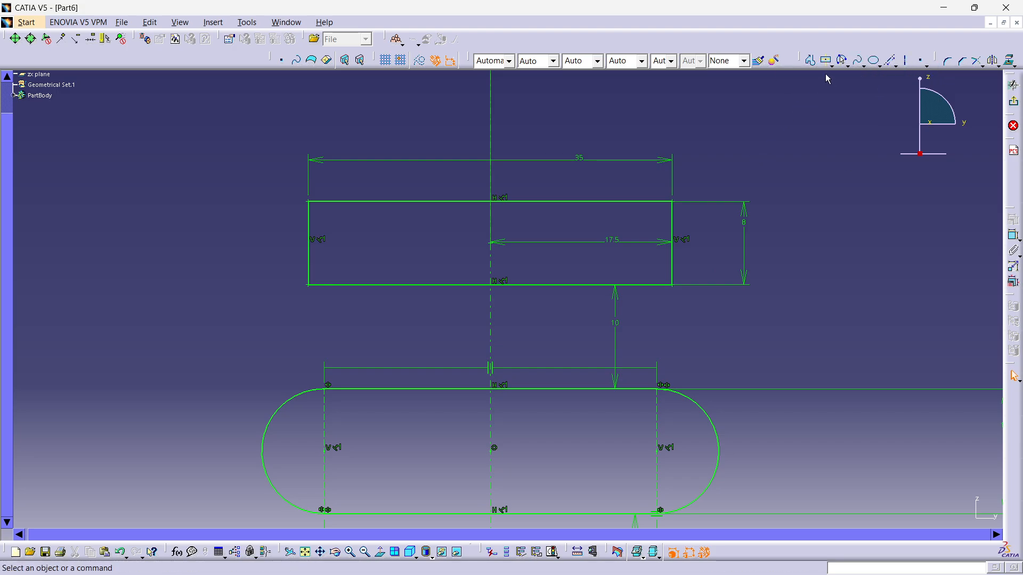
left_click(841, 61)
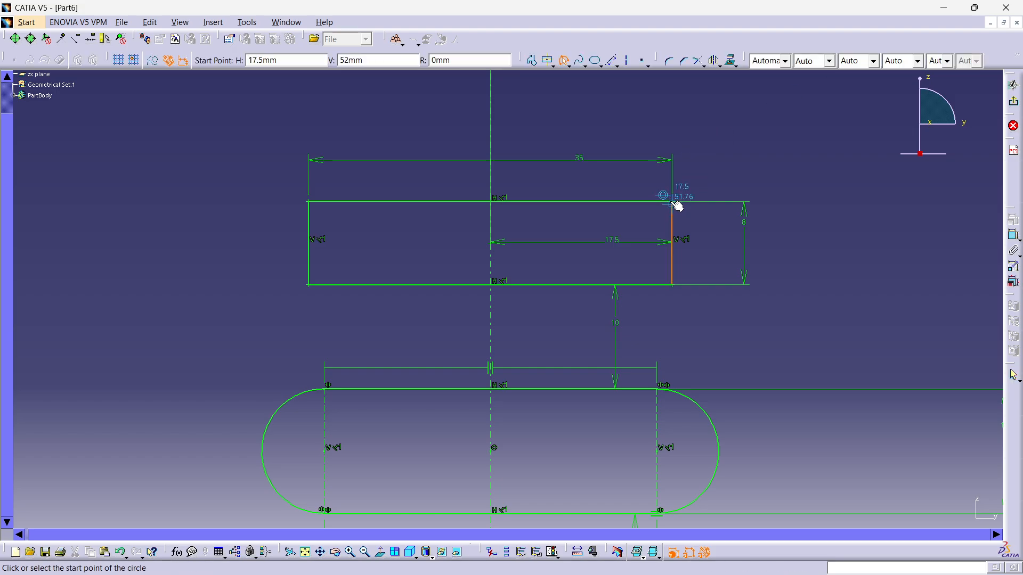
left_click(672, 285)
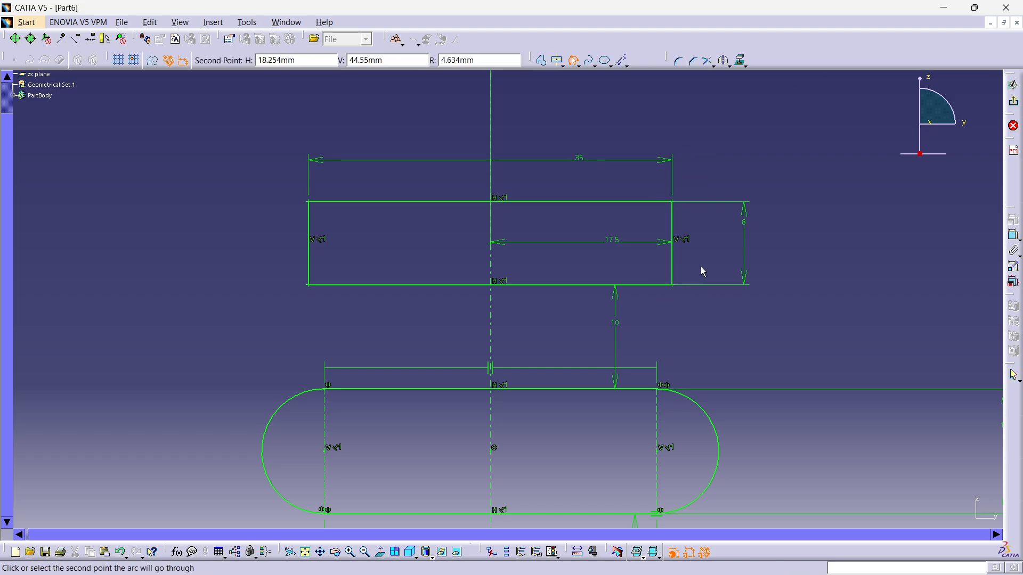
left_click(713, 265)
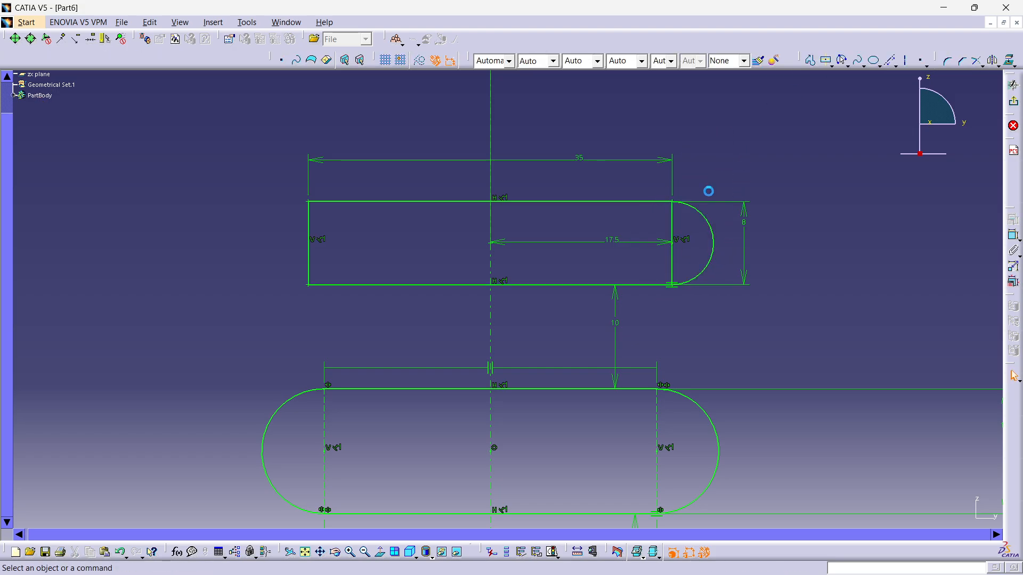
- Mirror the right end arc of the upper slot about the vertical centreline to round its left end
mouse_move(672, 294)
middle_mouse_down()
mouse_move(664, 294)
mouse_move(752, 226)
mouse_move(233, 317)
middle_mouse_up()
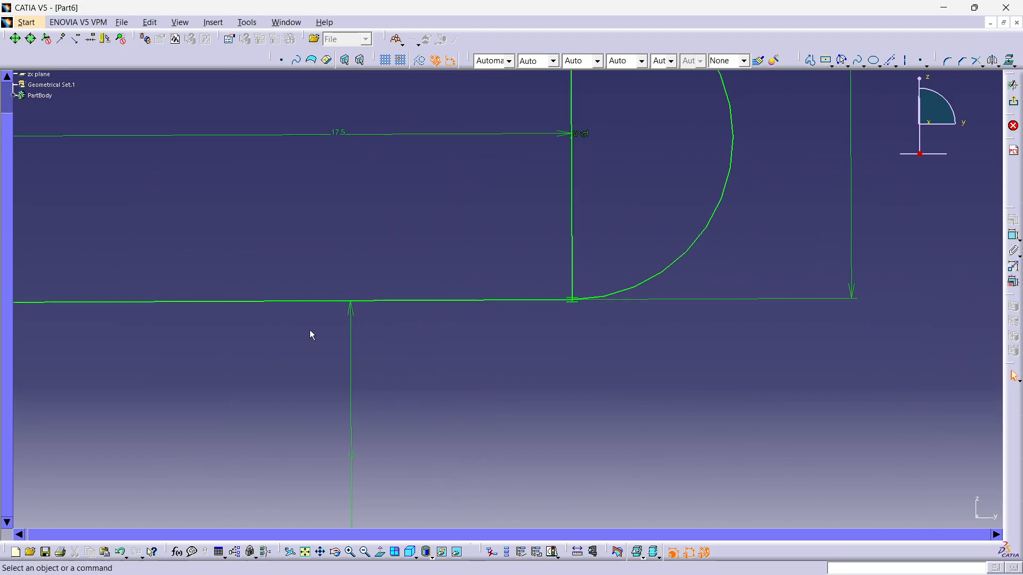
mouse_move(583, 299)
middle_mouse_down()
mouse_move(400, 307)
mouse_move(742, 347)
mouse_move(813, 302)
middle_mouse_up()
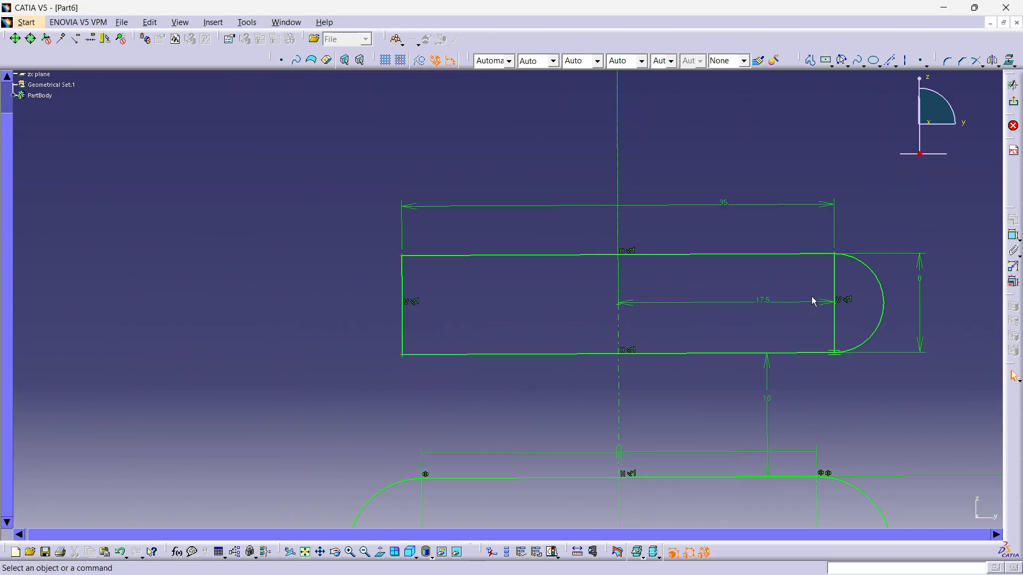
left_click(882, 282)
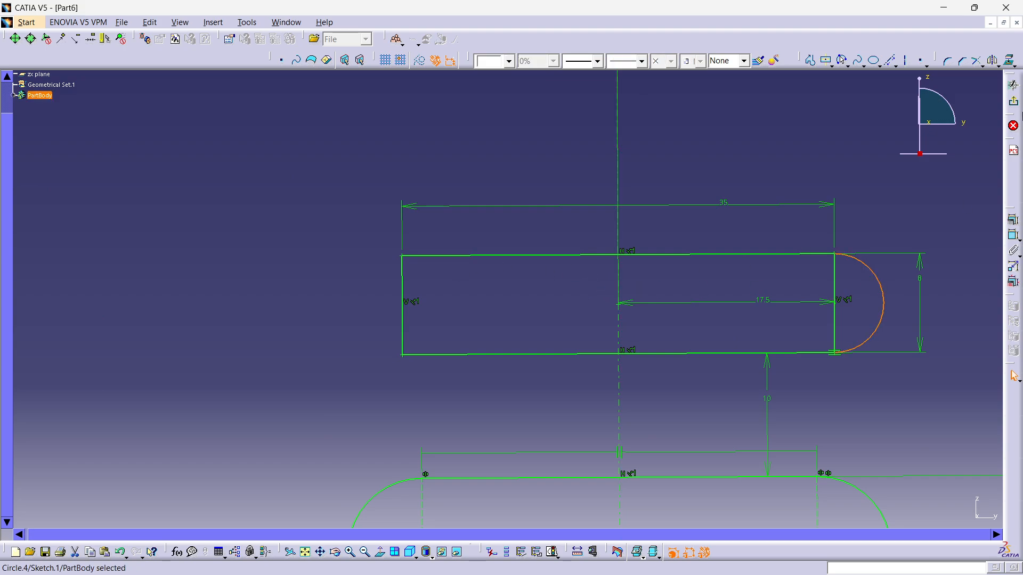
left_click(992, 60)
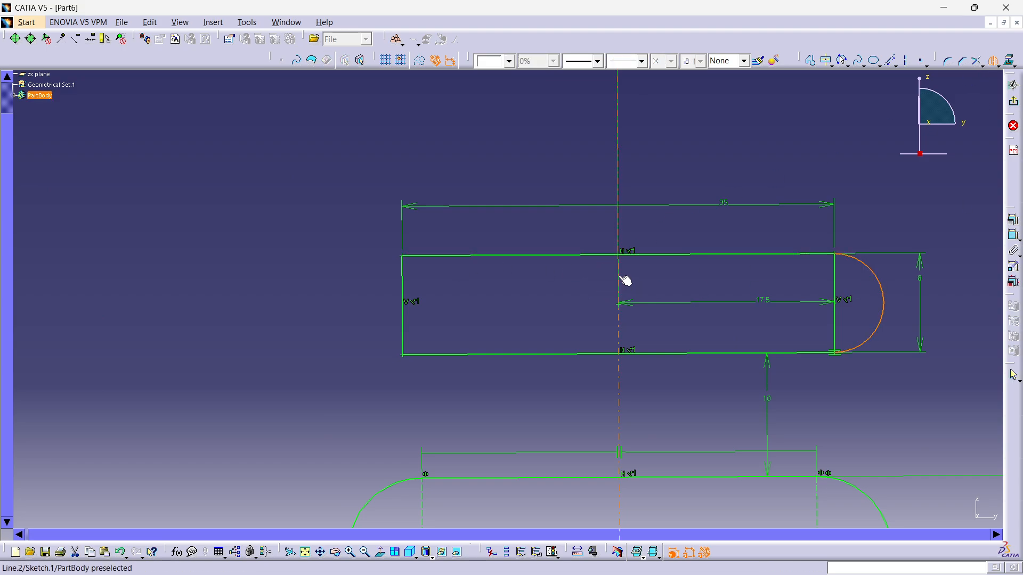
left_click(625, 281)
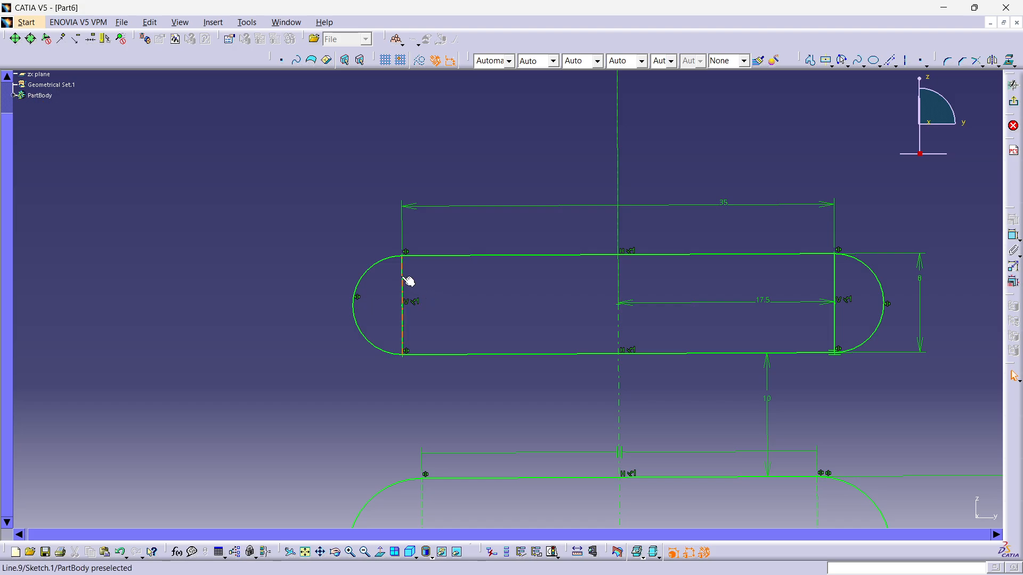
- Convert the upper rectangle's two vertical edges into construction lines
left_click(402, 277)
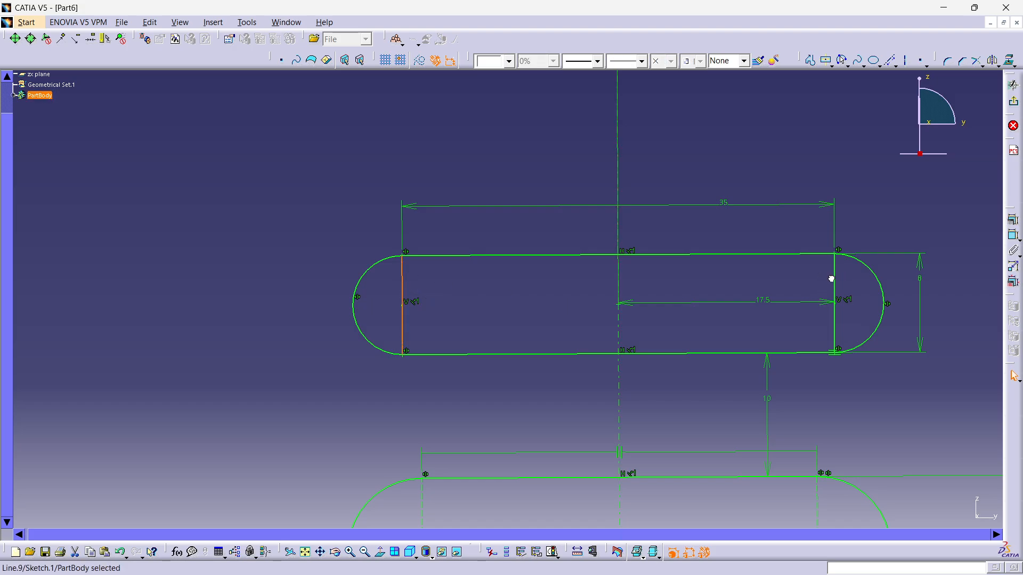
left_click(834, 280, "ctrl")
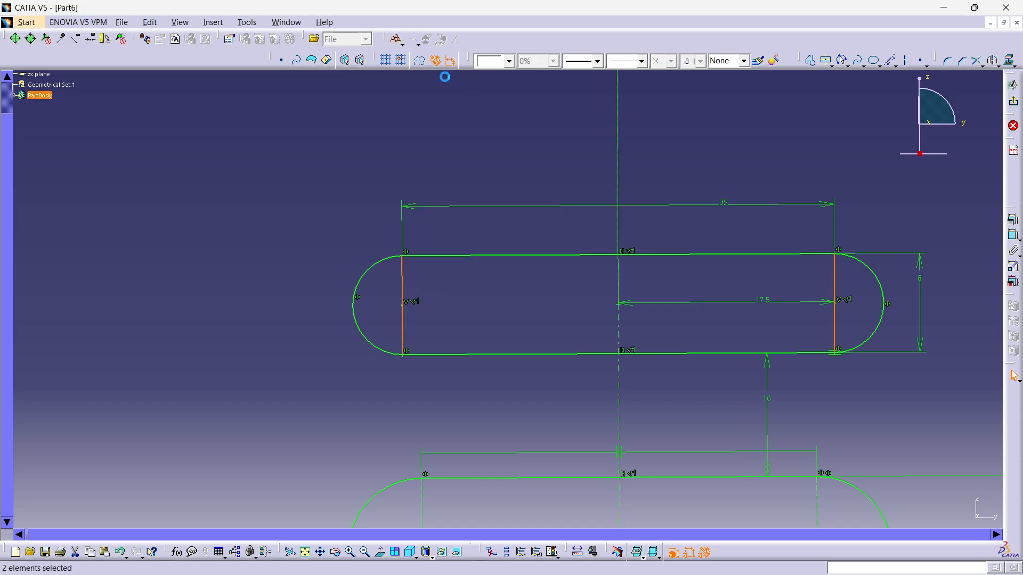
left_click(420, 62)
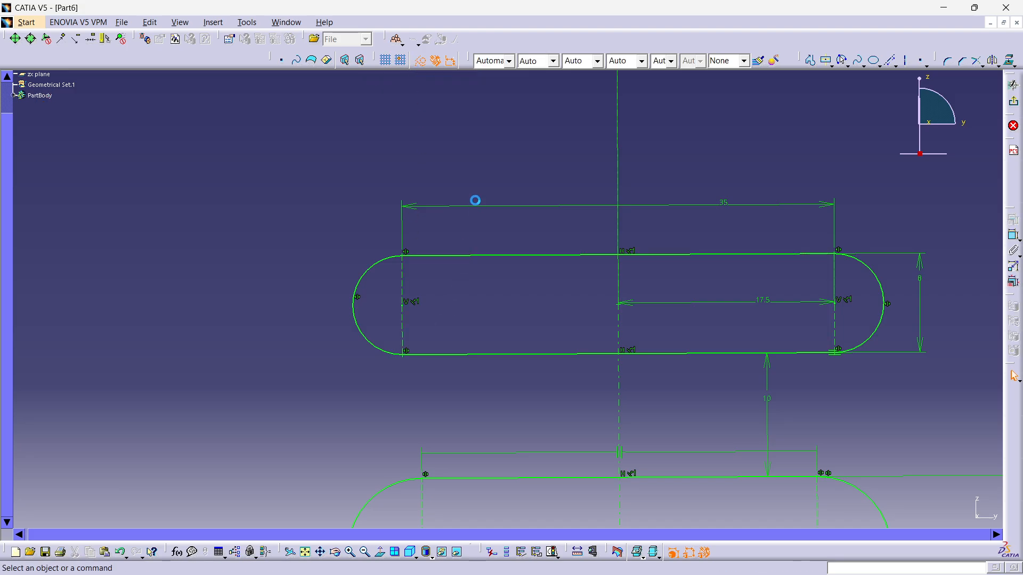
- Examine the plate's upper concave edge and its arc dimensions in Part2.pdf
mouse_move(498, 139)
middle_mouse_down()
mouse_move(477, 256)
mouse_move(487, 280)
mouse_move(459, 231)
middle_mouse_up()
key("alt+Tab")
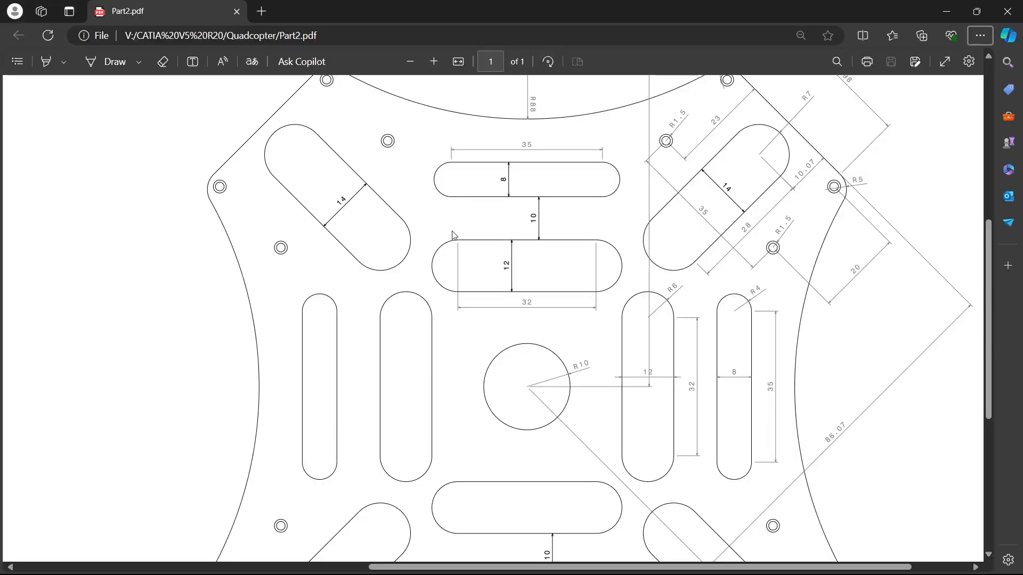
right_click(562, 211)
left_click(553, 198)
scroll(591, 211, "up", 8)
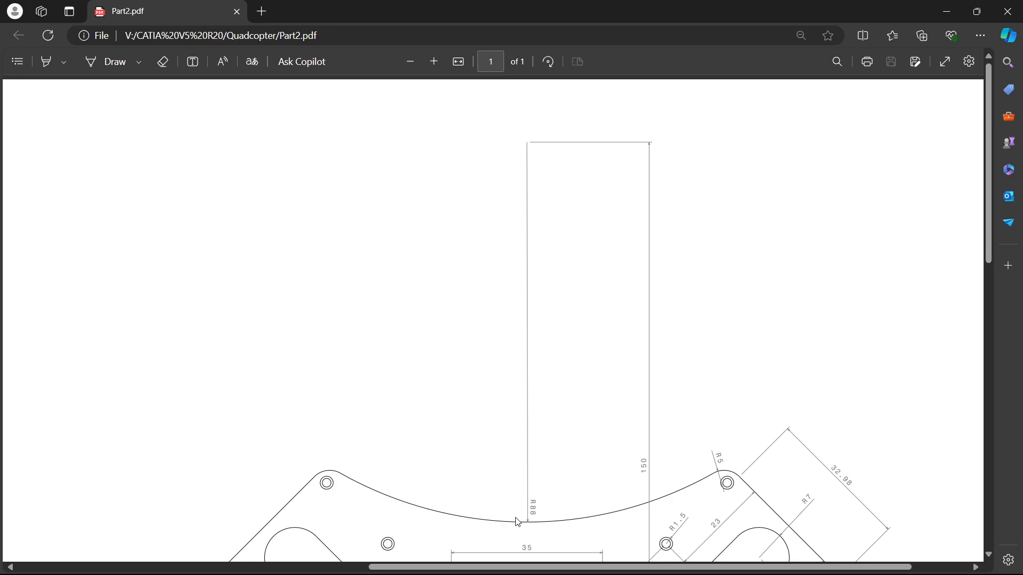
left_click_drag(990, 134, 990, 268)
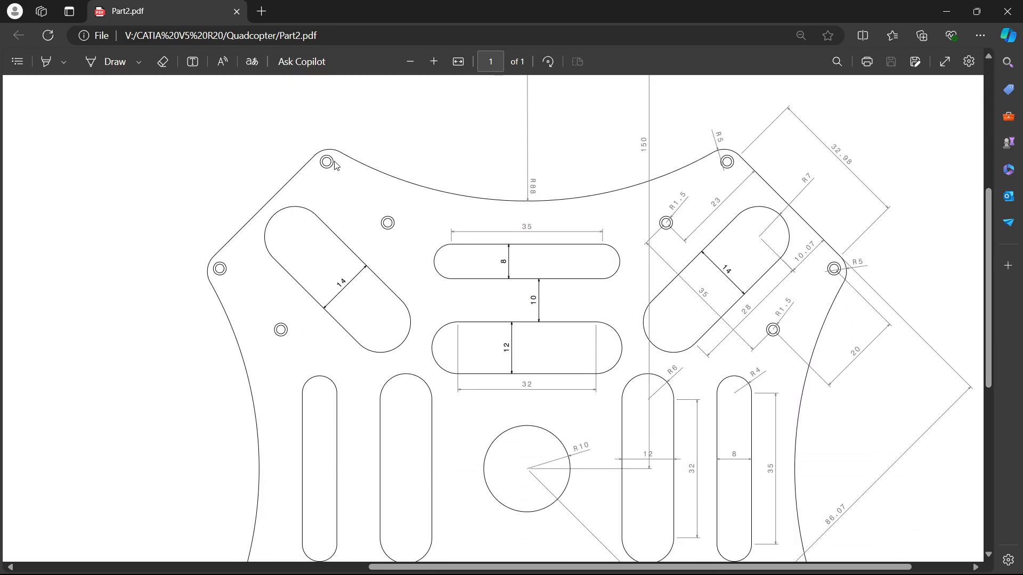
key("alt+Tab")
- Draw a circle of about 80.5 mm radius centred on the vertical axis above the two slots
middle_click(511, 186)
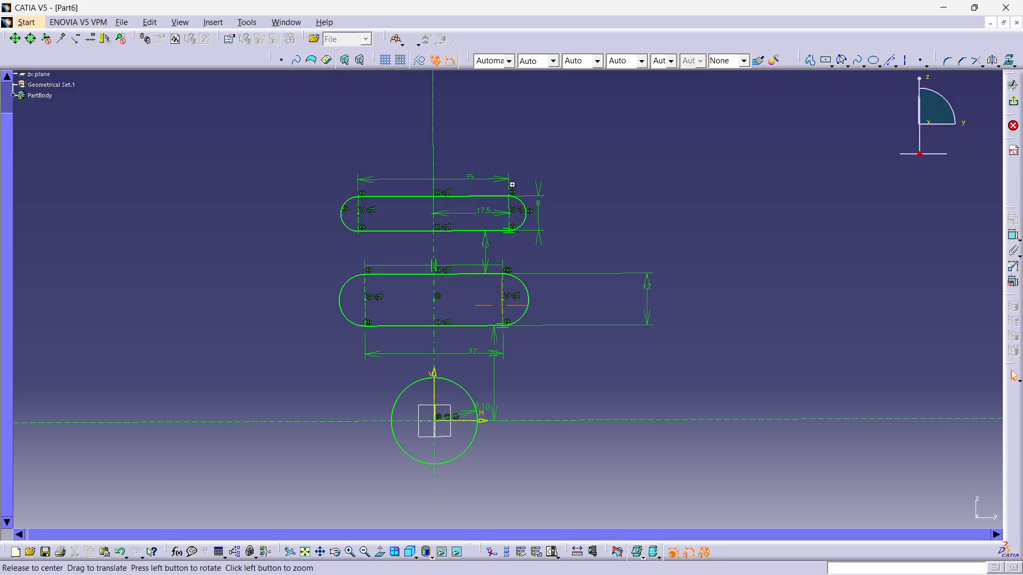
mouse_move(559, 199)
middle_mouse_down("ctrl")
mouse_move(560, 278)
mouse_move(560, 263)
middle_mouse_up("ctrl")
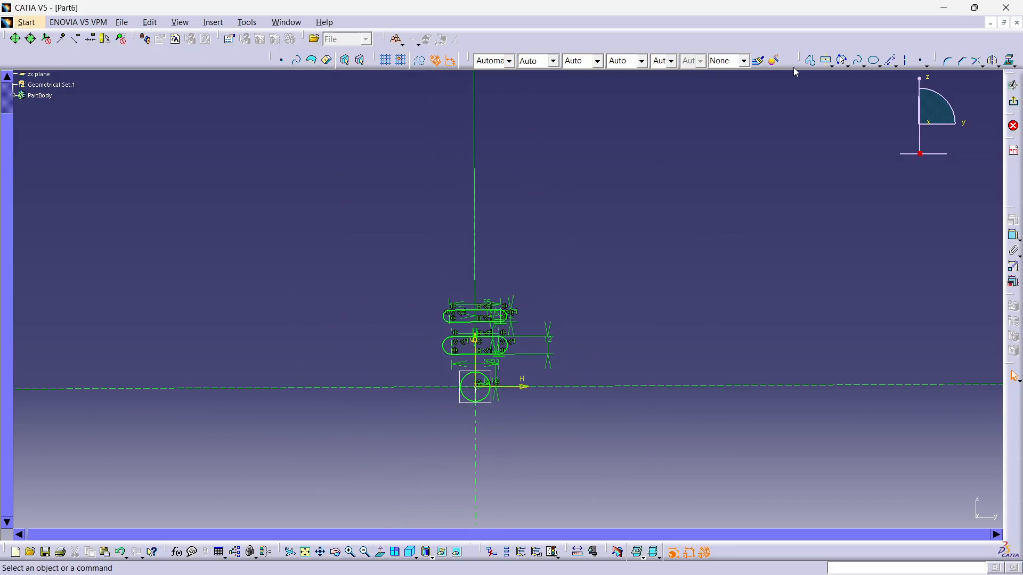
left_click(847, 65)
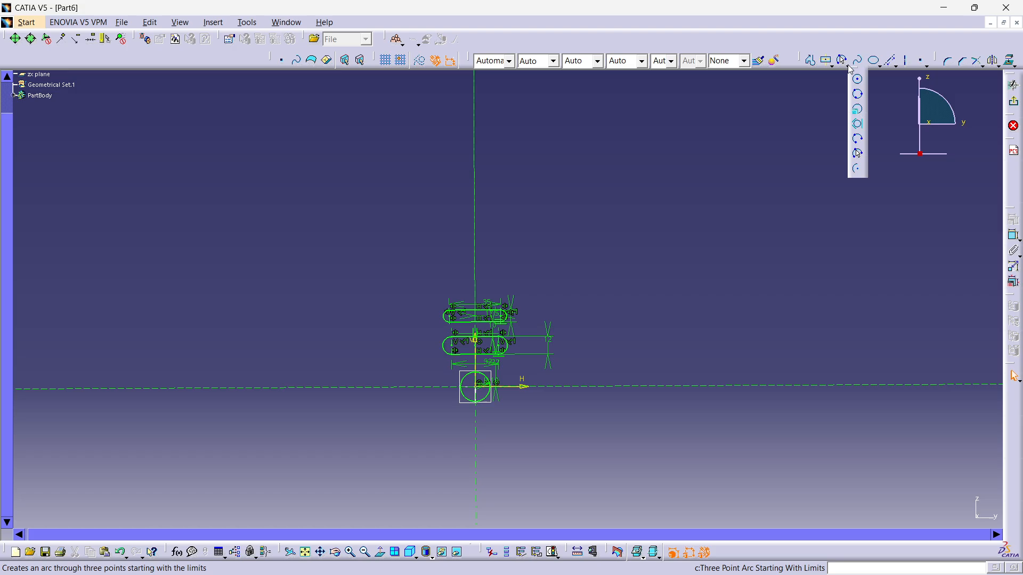
left_click(857, 78)
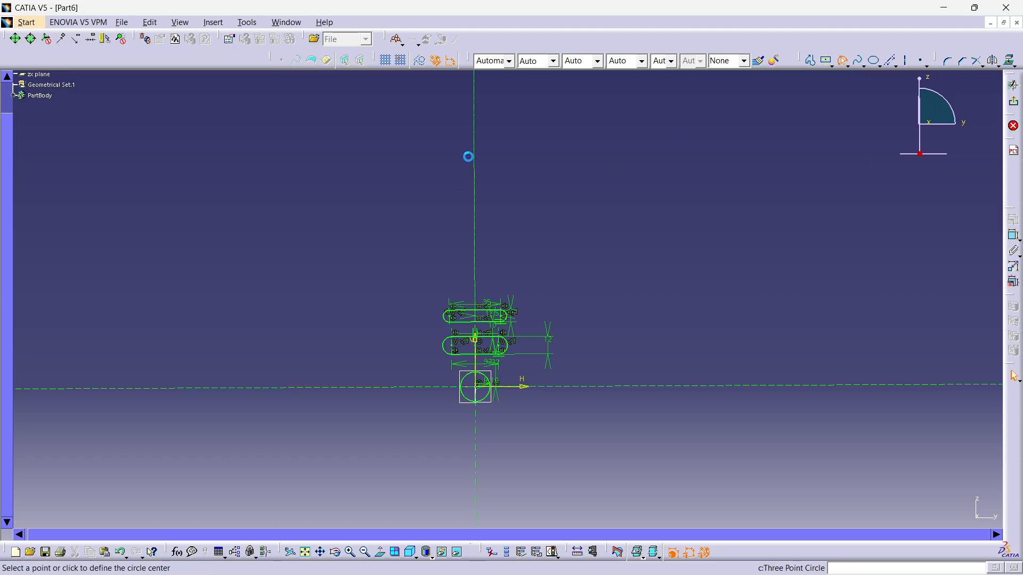
left_click(476, 127)
left_click(583, 171)
- Try to constrain the large circle's centre to the vertical centreline
mouse_move(509, 96)
middle_mouse_down()
mouse_move(517, 208)
mouse_move(507, 126)
middle_mouse_up()
left_click(443, 92)
left_click(1014, 235)
right_click(451, 158)
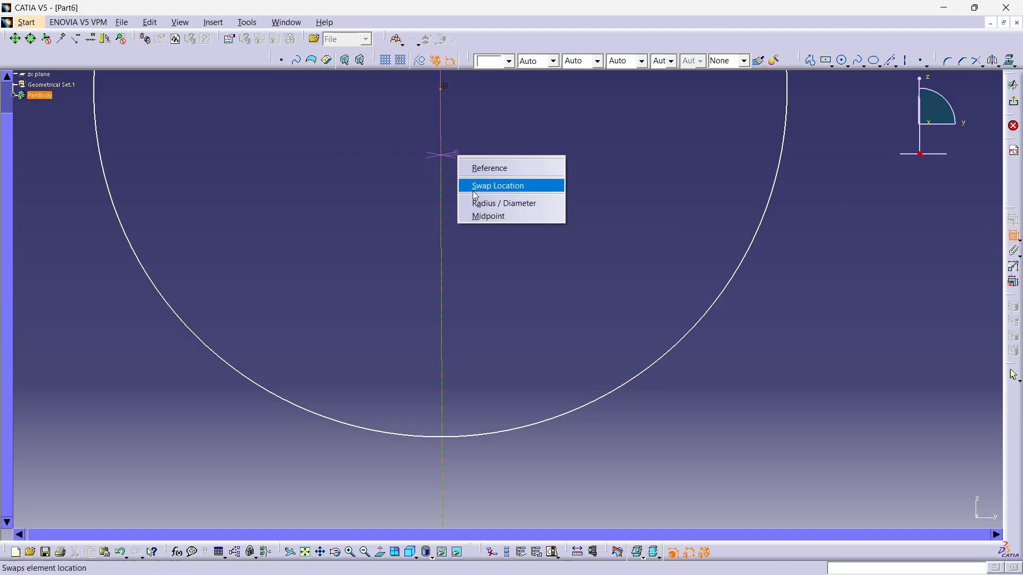
left_click(504, 119)
left_click(486, 123)
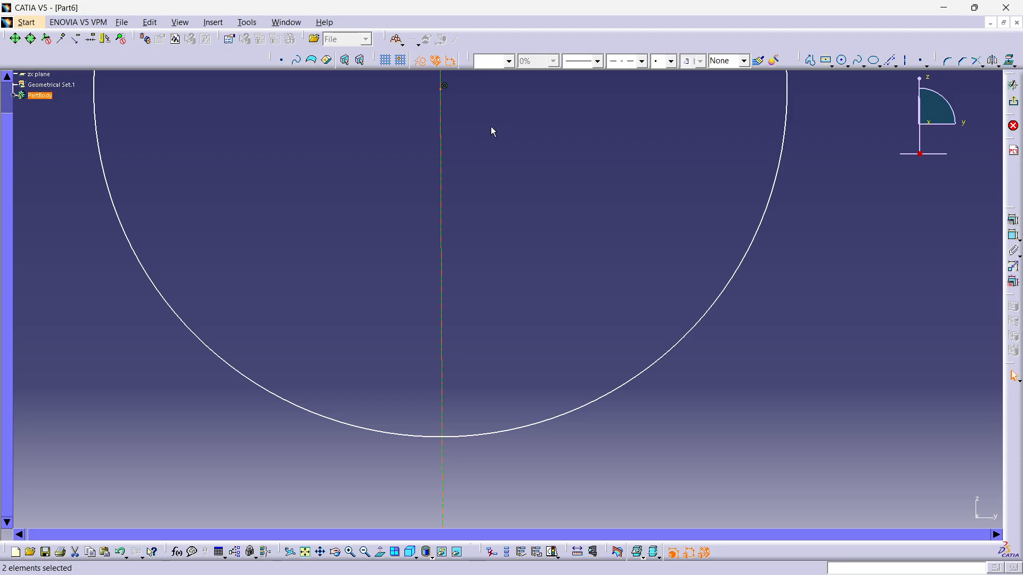
- Dimension the large circle's radius and set it to 88 mm
middle_click_drag(499, 132, 510, 216)
left_click(610, 213)
left_click(1014, 235)
left_click(738, 227)
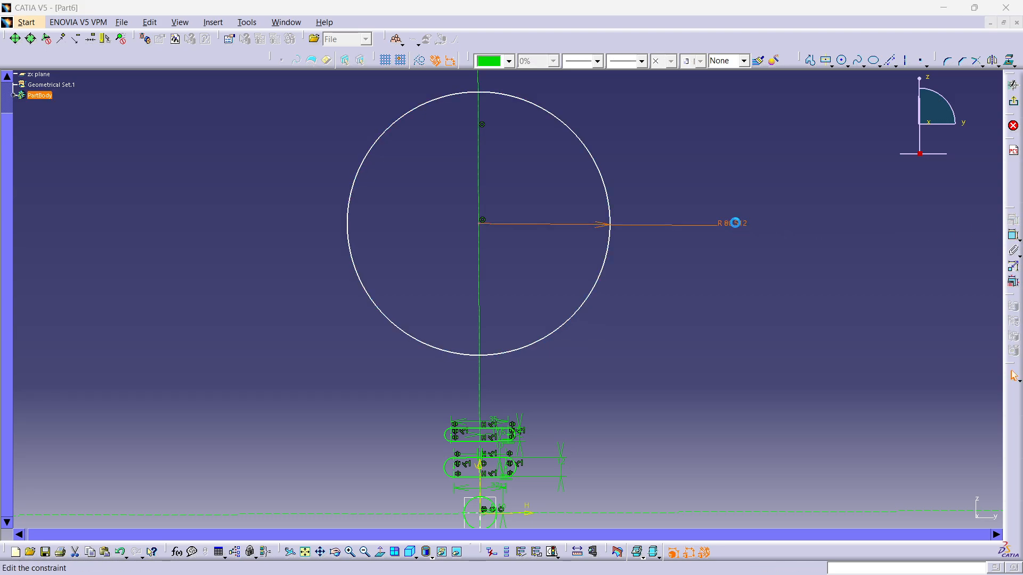
double_click(735, 222)
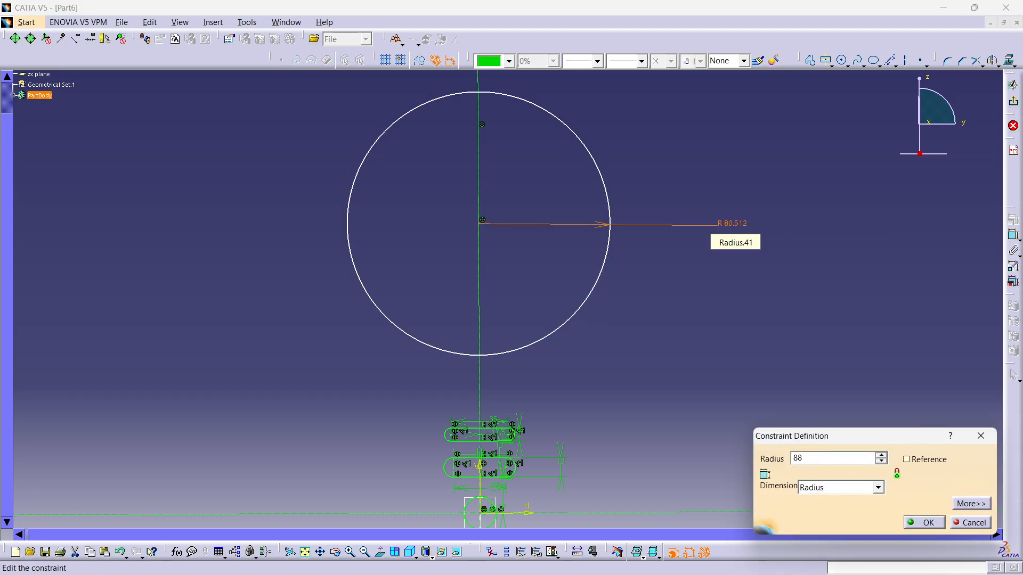
key("Return")
- Check in Part2.pdf how far the concave edge's arc centre lies from the plate's centre
key("alt+Tab")
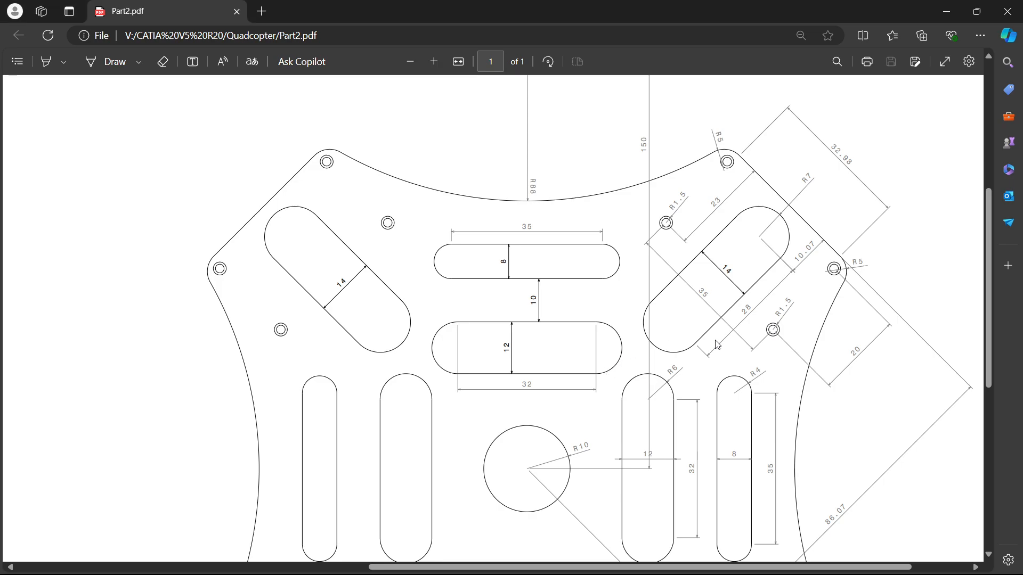
scroll(693, 267, "down", 2, "ctrl")
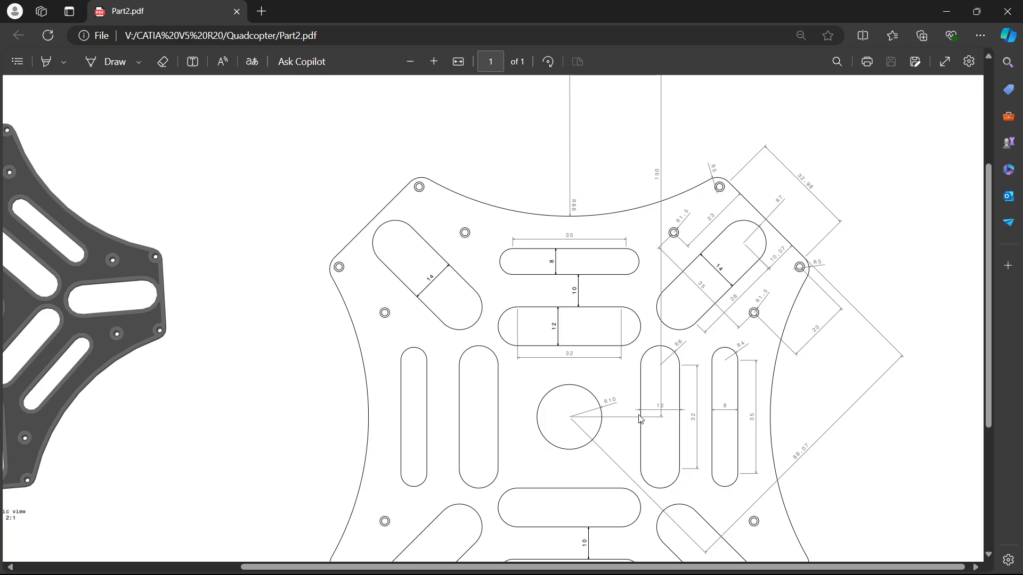
mouse_move(989, 219)
left_mouse_down()
mouse_move(990, 83)
mouse_move(979, 191)
left_mouse_up()
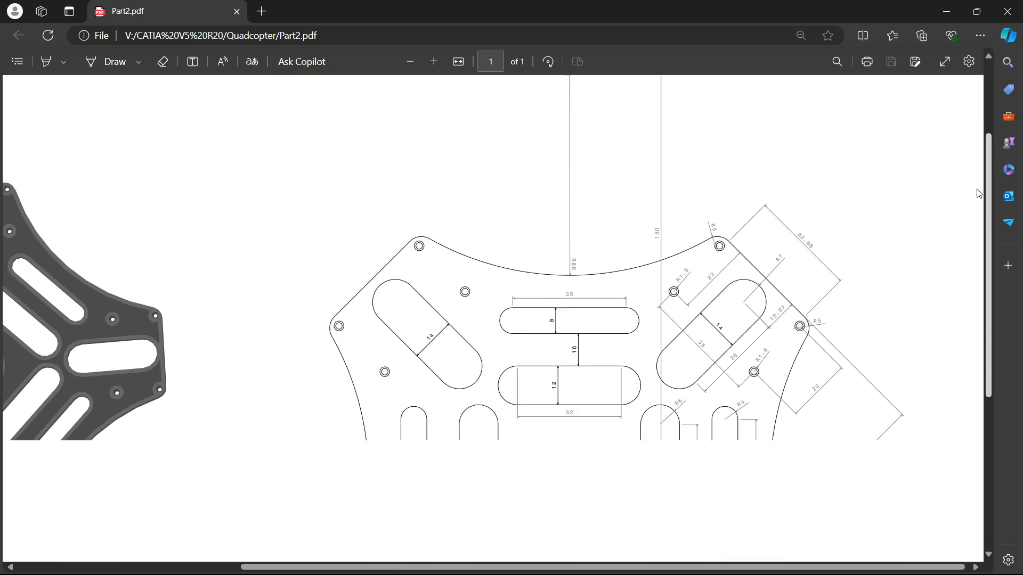
key("alt+Tab")
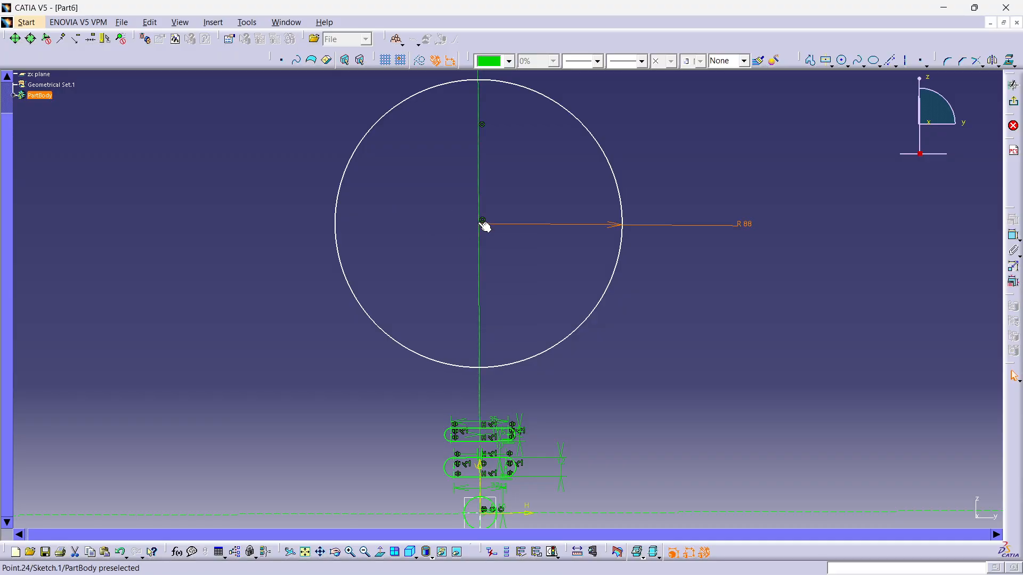
left_click(482, 221)
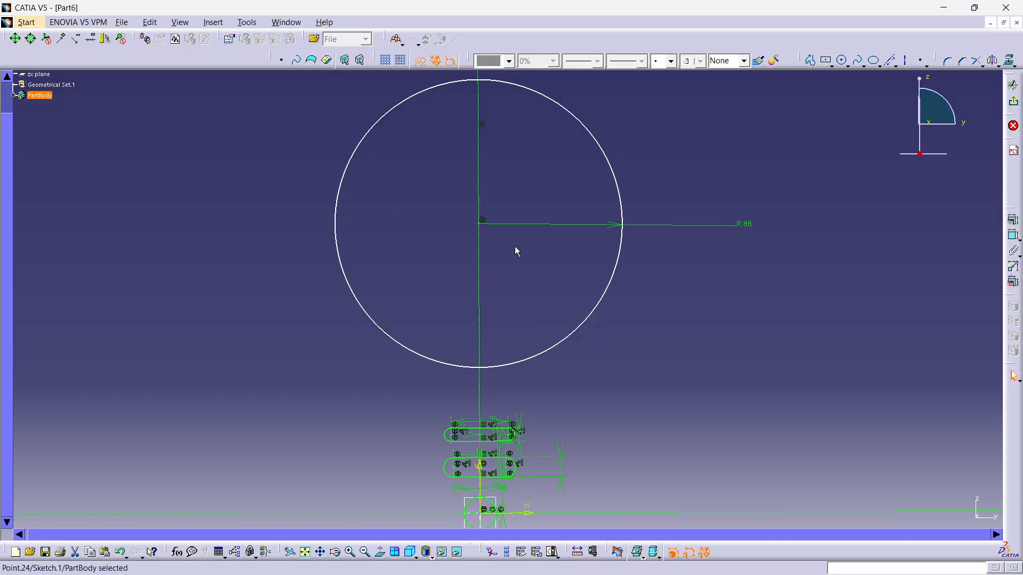
key("alt+Tab")
key("alt+Tab")
middle_click_drag(571, 444, 562, 253)
middle_click_drag(504, 217, 519, 451)
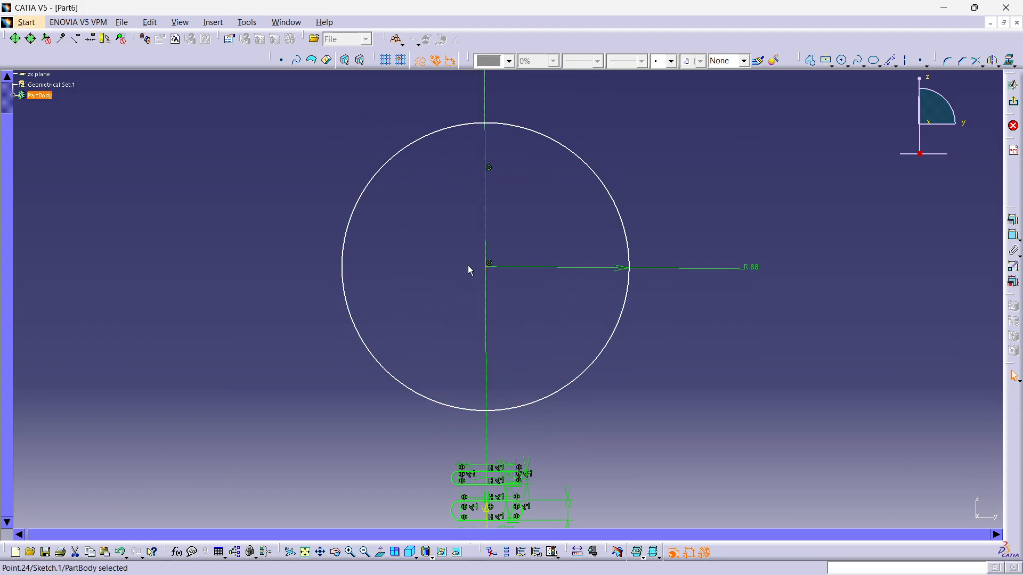
middle_click_drag(491, 349, 478, 104)
left_click(491, 219)
middle_click_drag(489, 333, 496, 46)
middle_click_drag(514, 278, 520, 64)
left_click(482, 324)
middle_click_drag(481, 324, 464, 214)
middle_click(448, 261)
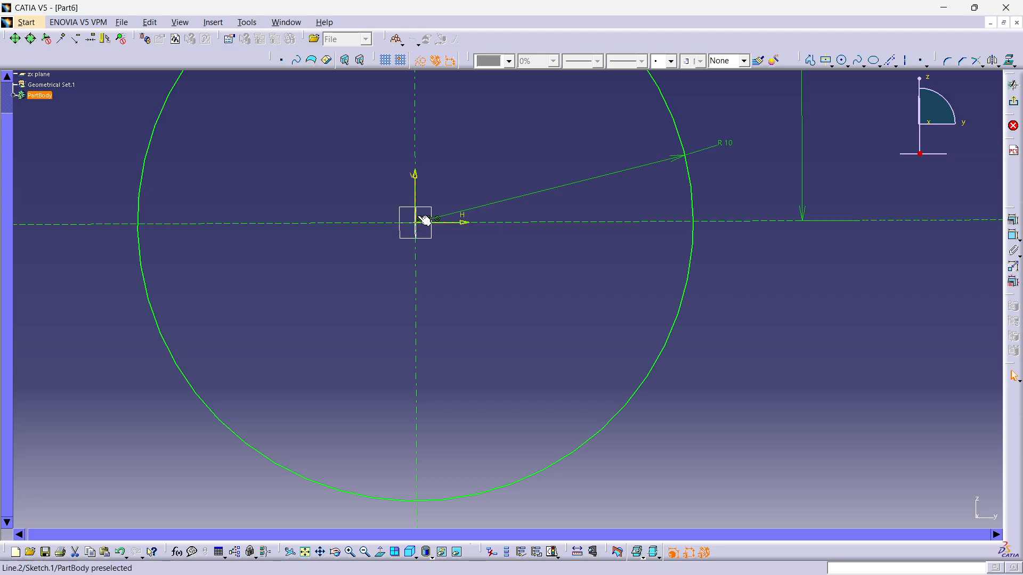
left_click(457, 223, "ctrl")
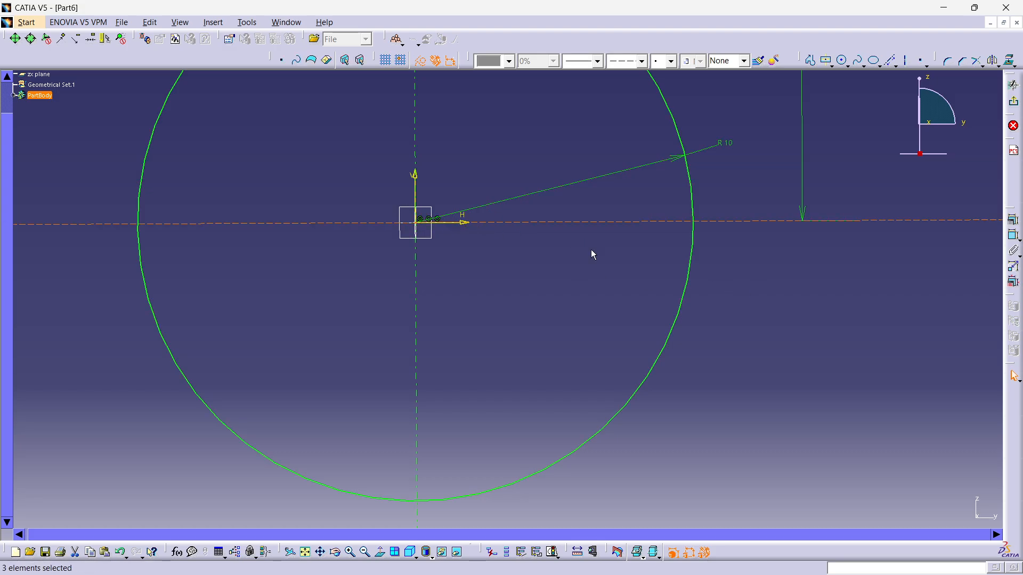
left_click(1000, 231)
middle_click_drag(728, 279, 718, 500)
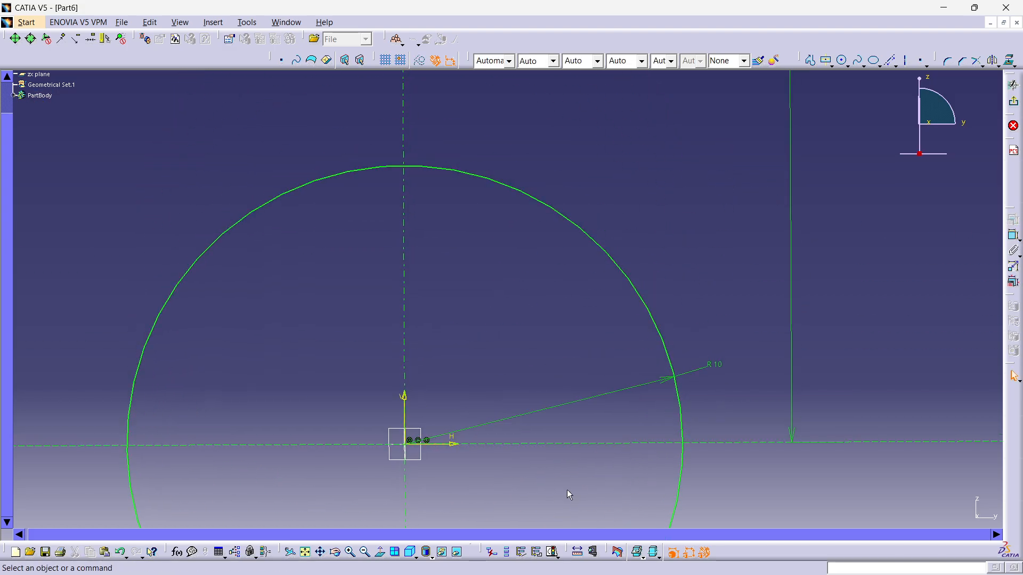
- Dimension the vertical distance from the horizontal axis to the large circle's centre and set it to 150 mm
left_click(456, 444)
mouse_move(500, 390)
middle_mouse_down()
mouse_move(551, 297)
mouse_move(519, 394)
middle_mouse_up()
left_click(551, 297)
middle_click_drag(516, 219, 521, 491)
middle_click_drag(524, 189, 511, 506)
middle_click_drag(513, 263, 468, 361)
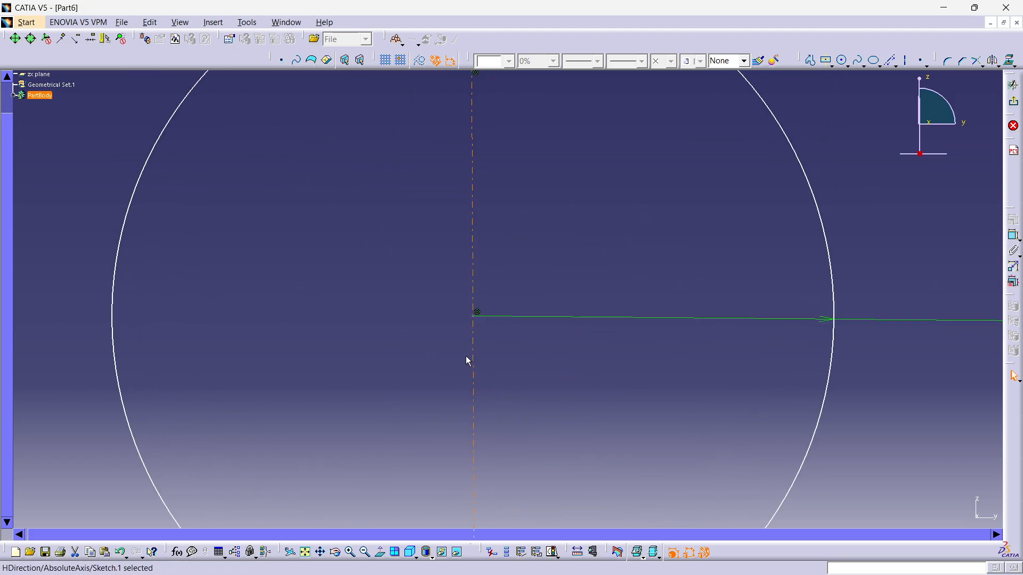
left_click(477, 319)
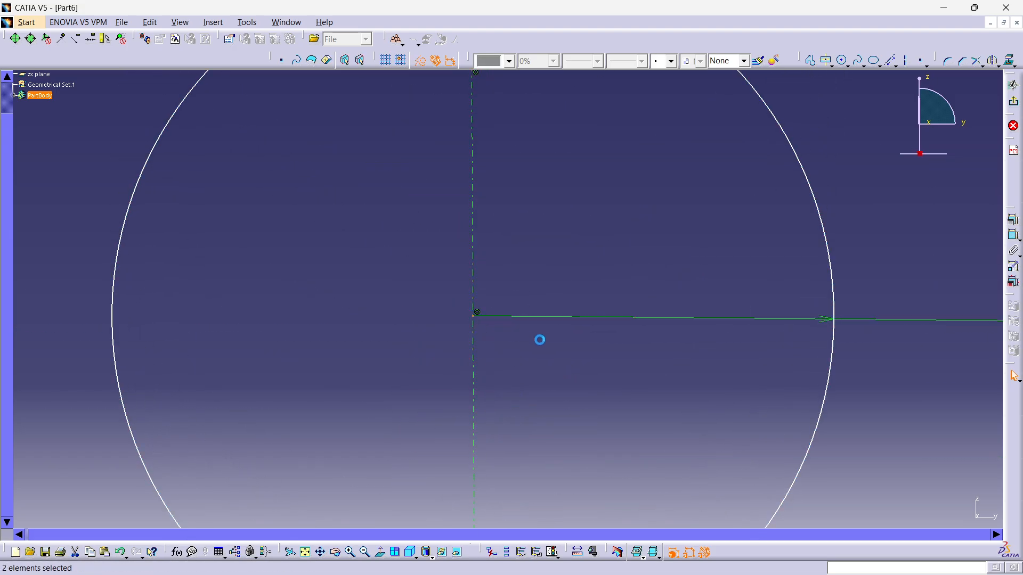
left_click(1014, 235)
double_click(682, 373)
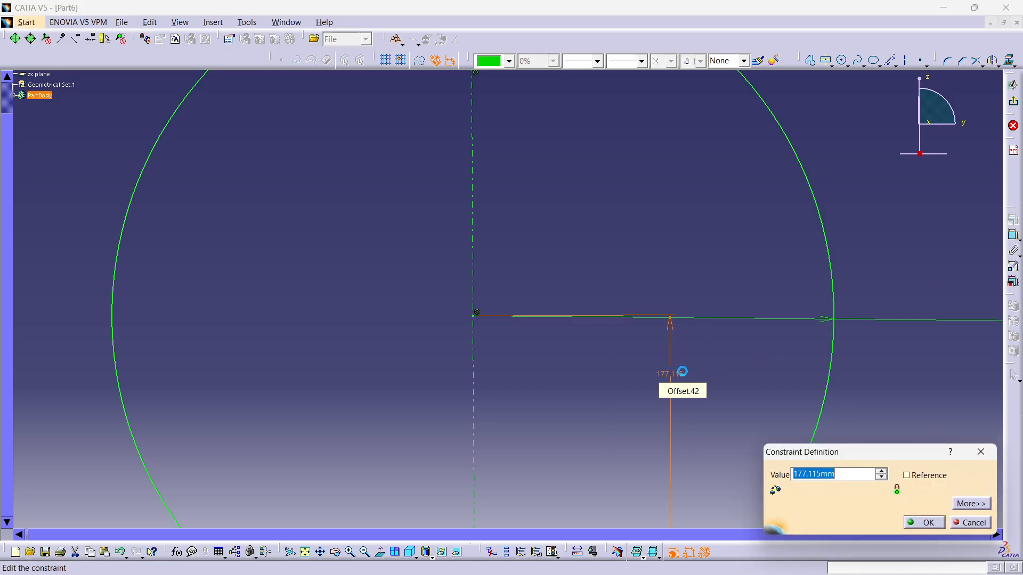
key("Return")
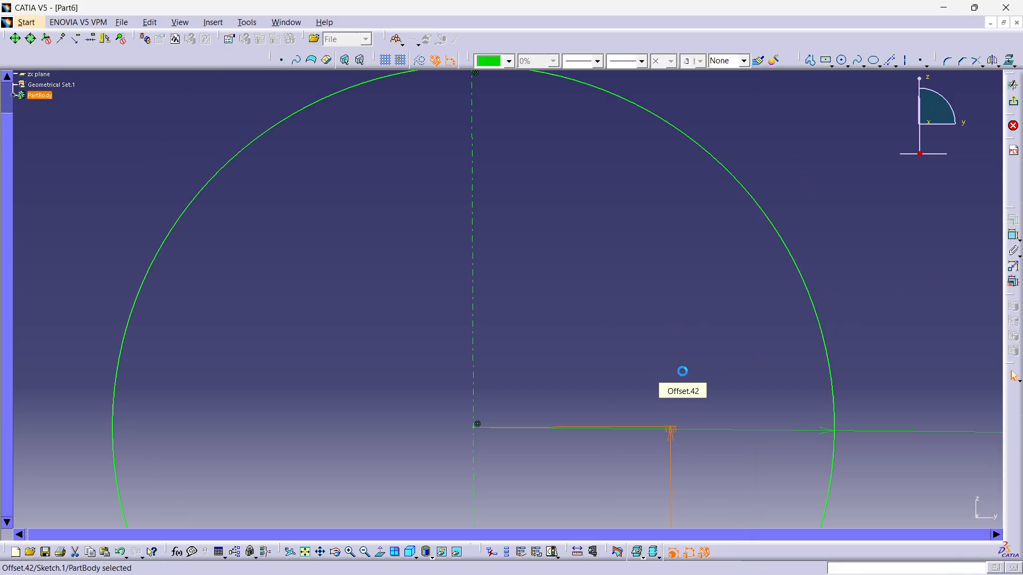
- Compare the sketched upper arc and two slots with the plate's concave edges in Part2.pdf
mouse_move(600, 299)
middle_mouse_down("ctrl")
mouse_move(575, 459)
mouse_move(557, 315)
mouse_move(518, 192)
mouse_move(555, 523)
mouse_move(551, 500)
middle_mouse_up("ctrl")
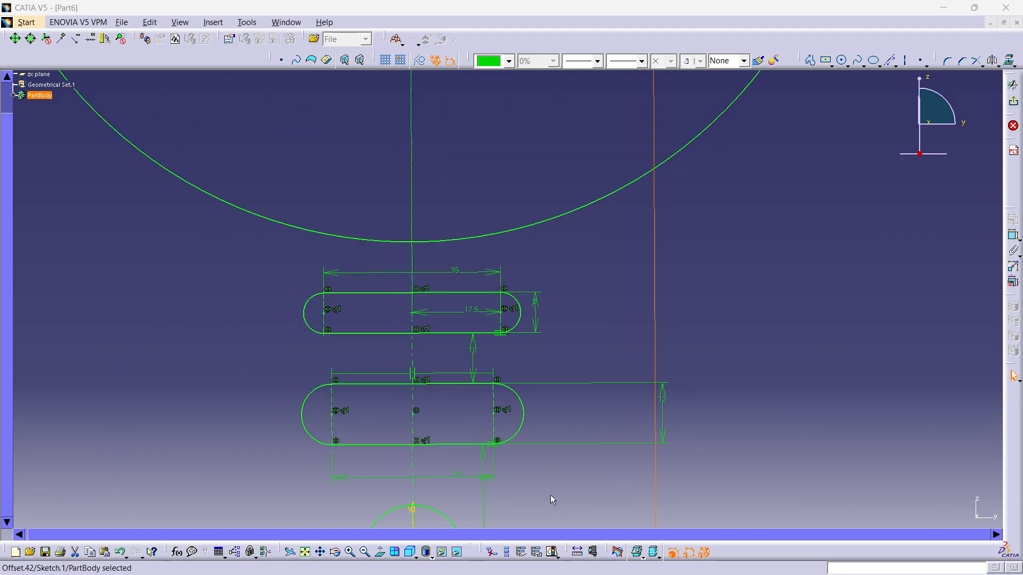
key("alt+Tab")
key("alt+Tab")
mouse_move(512, 296)
middle_mouse_down("ctrl")
mouse_move(469, 341)
mouse_move(472, 304)
middle_mouse_up("ctrl")
key("alt+Tab")
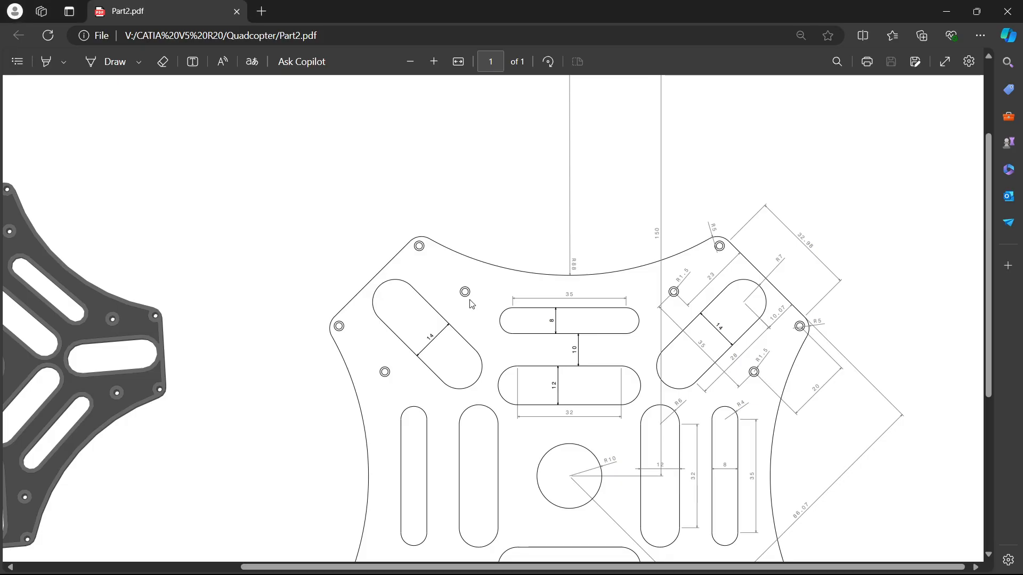
middle_click_drag(621, 290, 568, 139)
scroll(785, 405, "down", 8)
key("alt+Tab")
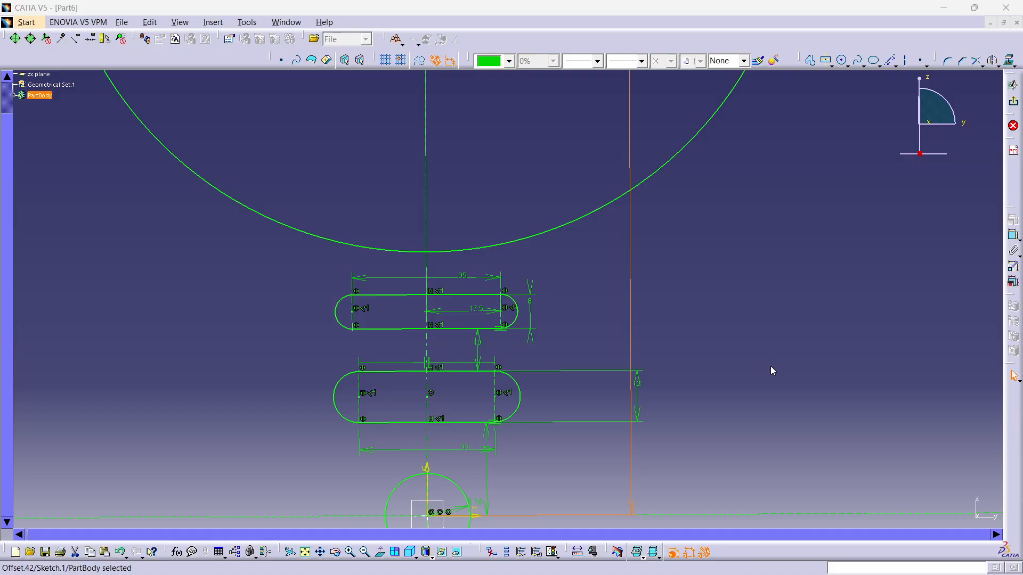
- Mirror the R88 circle about the horizontal axis to the opposite side of the plate
mouse_move(642, 209)
middle_mouse_down("ctrl")
mouse_move(658, 326)
mouse_move(592, 296)
middle_mouse_up("ctrl")
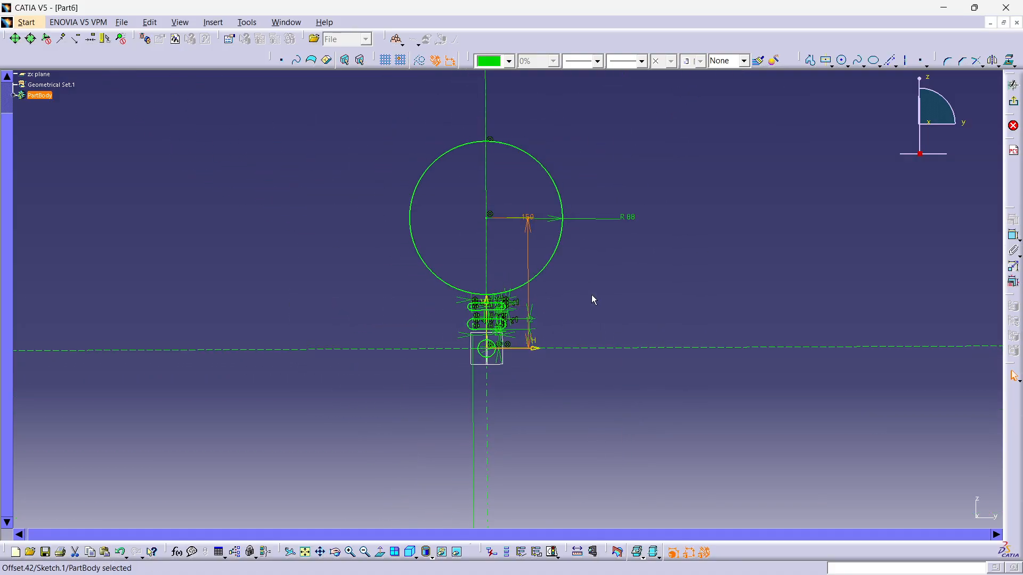
left_click(559, 243)
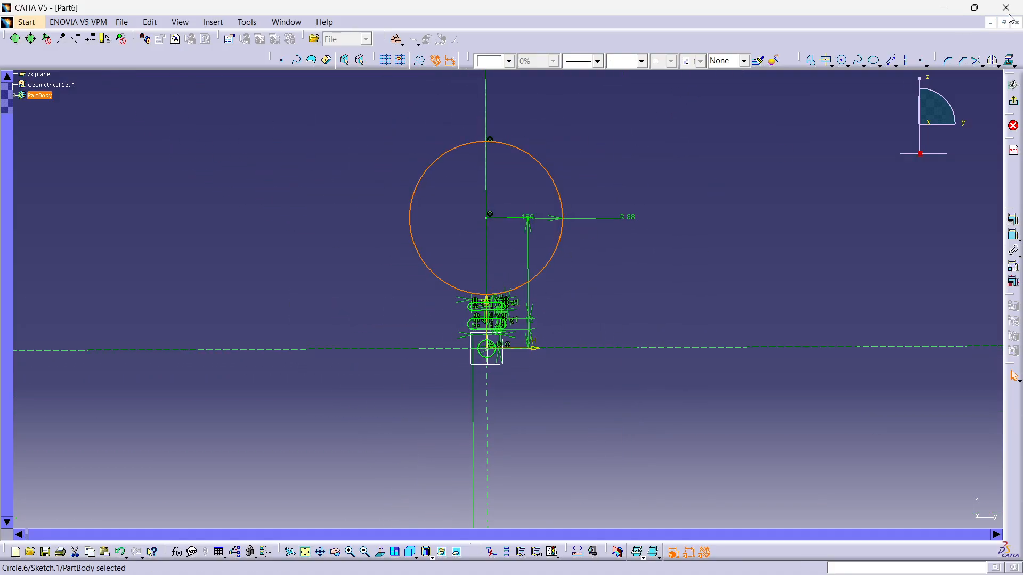
left_click(996, 65)
left_click(685, 348)
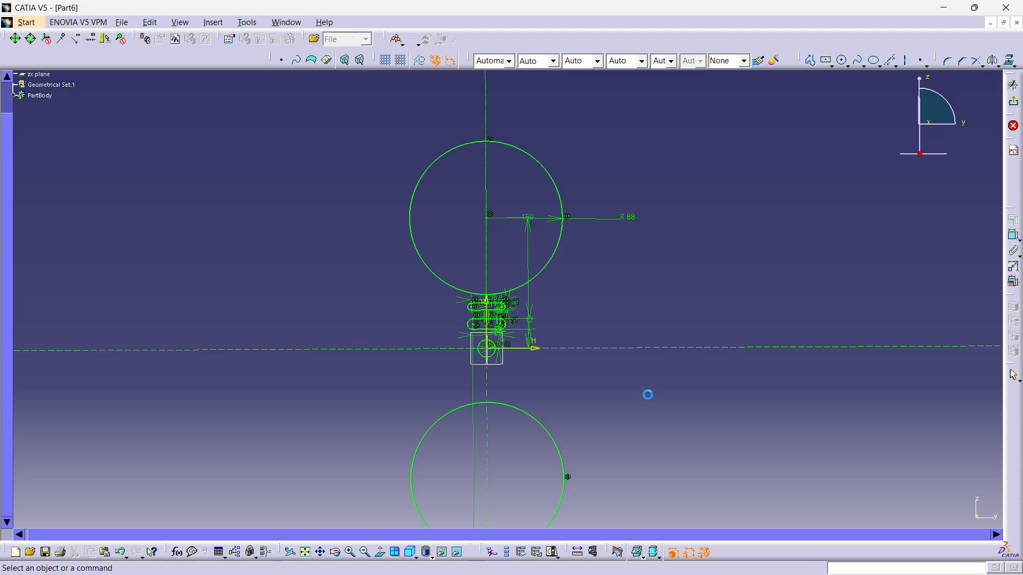
- Check the plate's side edges in Part2.pdf and draw a circle of about 123.5 mm radius centred on the horizontal axis, on its positive side
key("alt+Tab")
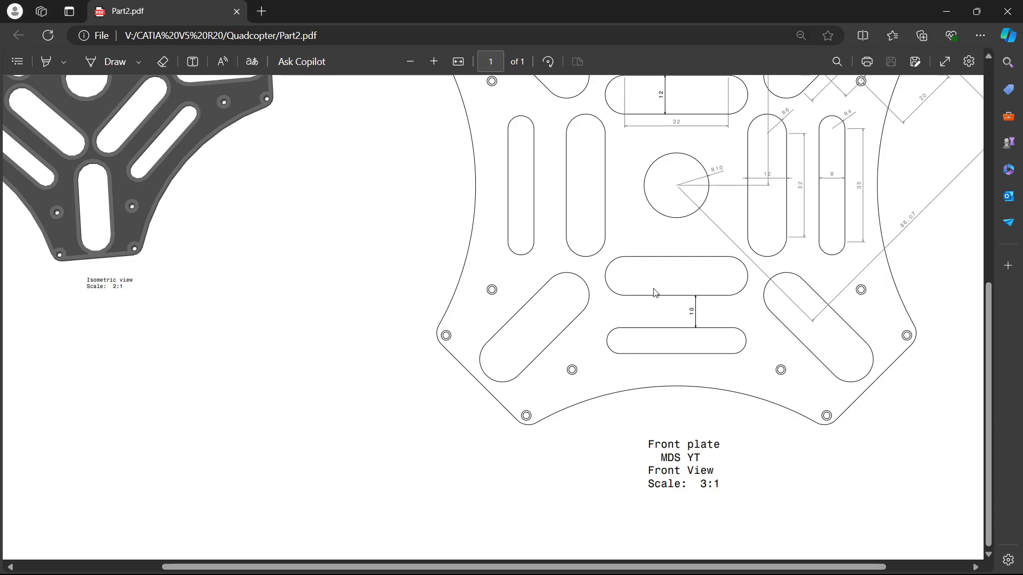
right_click(656, 239)
left_click(720, 164)
left_click_drag(991, 307, 992, 219)
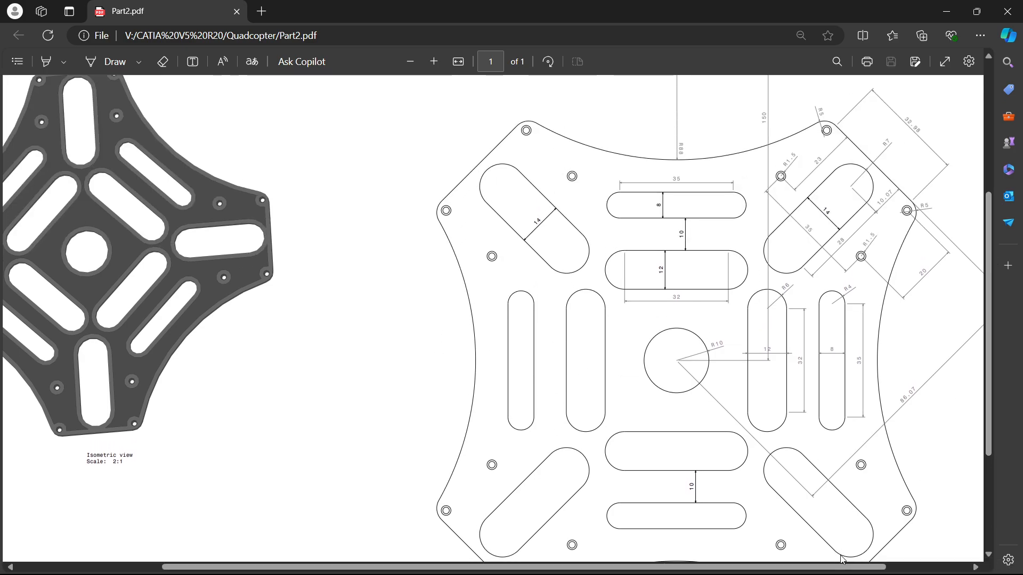
left_click_drag(858, 568, 933, 569)
key("alt+Tab")
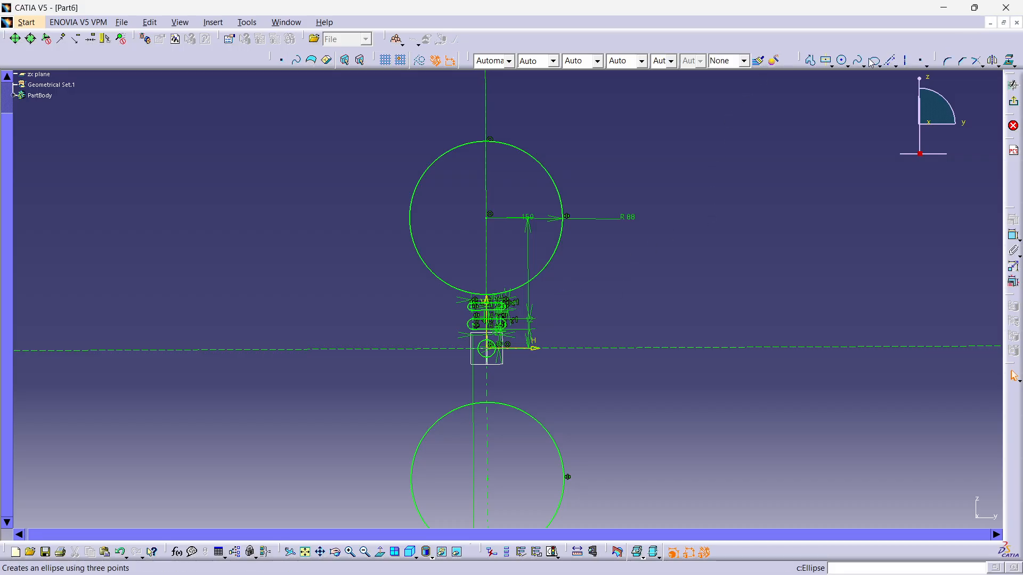
left_click(842, 60)
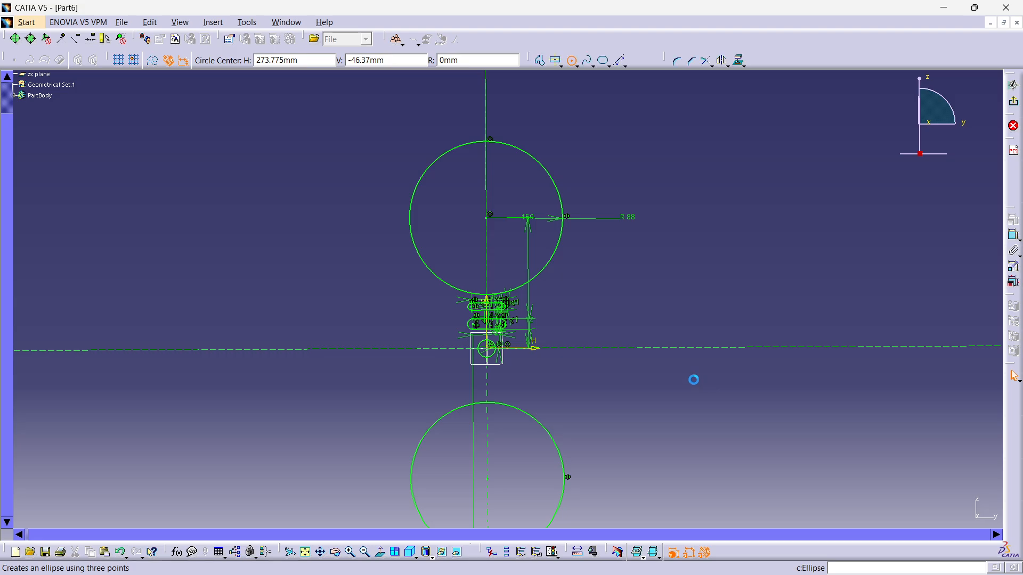
left_click(691, 348)
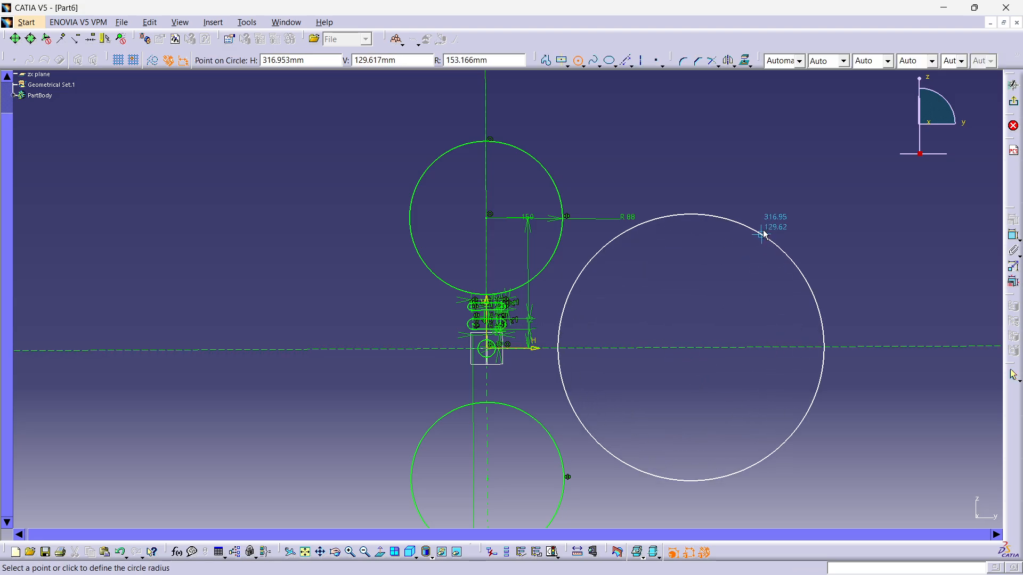
left_click(758, 263)
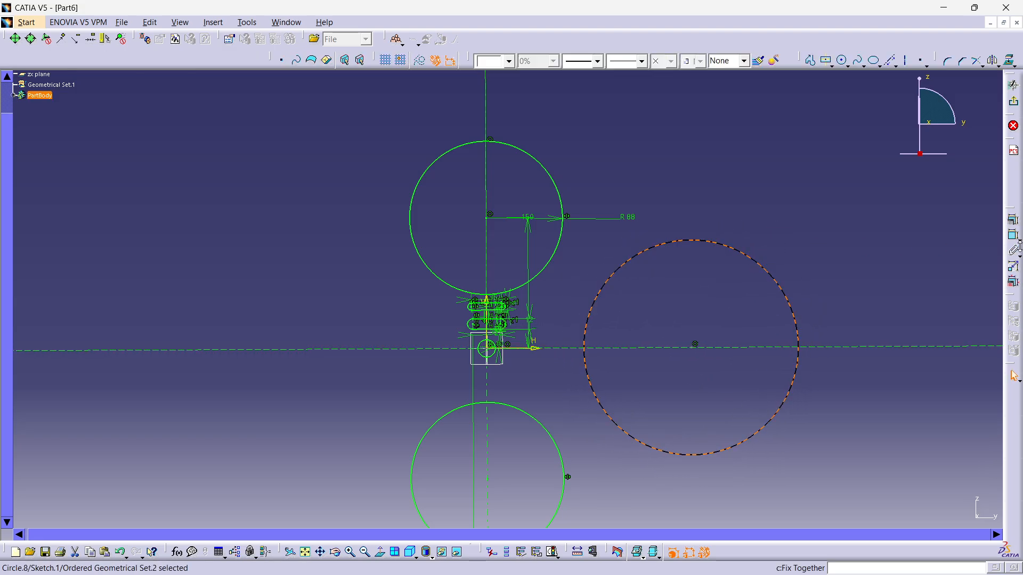
- Dimension the side circle's radius and set it to 88 mm
left_click(782, 284)
left_click(834, 248)
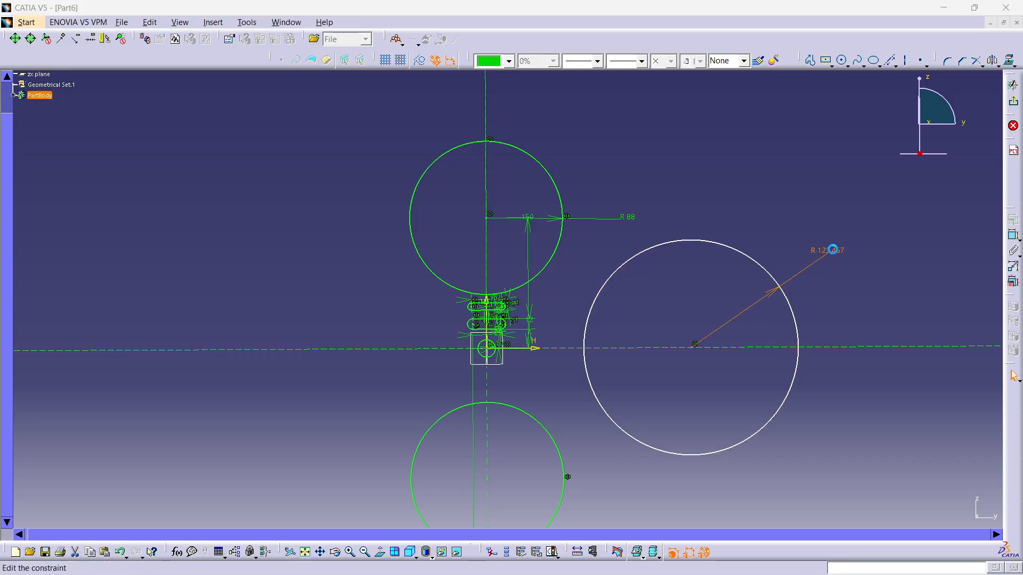
double_click(833, 249)
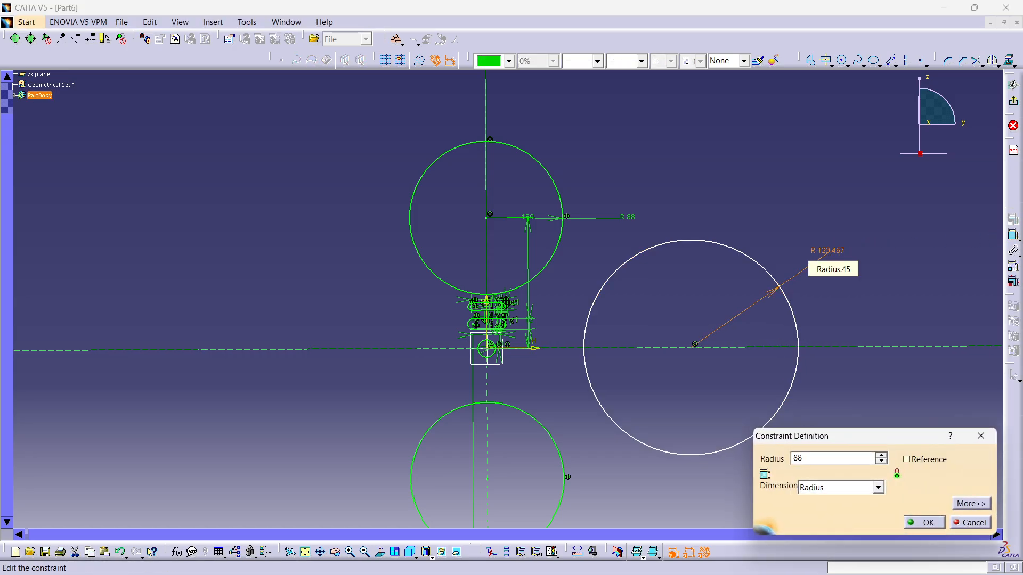
type("88")
key("Return")
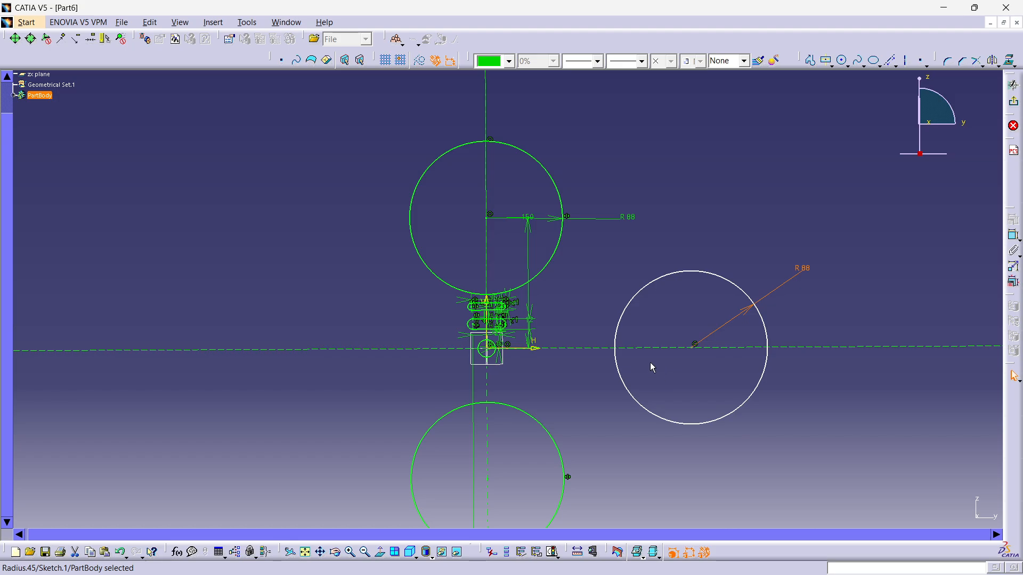
left_click(701, 299)
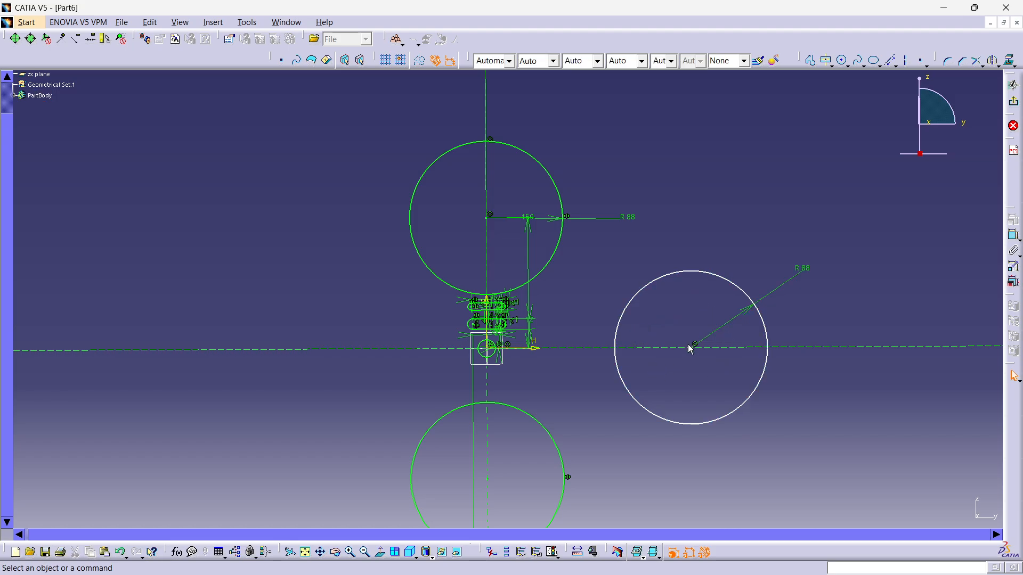
- Dimension the horizontal distance from the vertical axis to the side circle's centre and set it to 150 mm
mouse_move(690, 349)
middle_mouse_down()
mouse_move(678, 313)
mouse_move(119, 262)
middle_mouse_up()
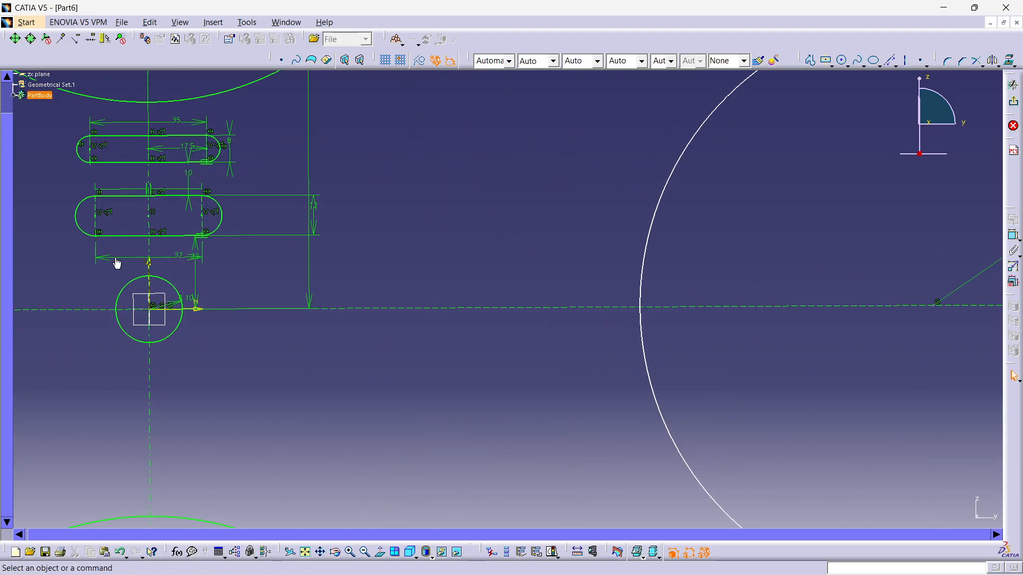
left_click(150, 267)
left_click(153, 263)
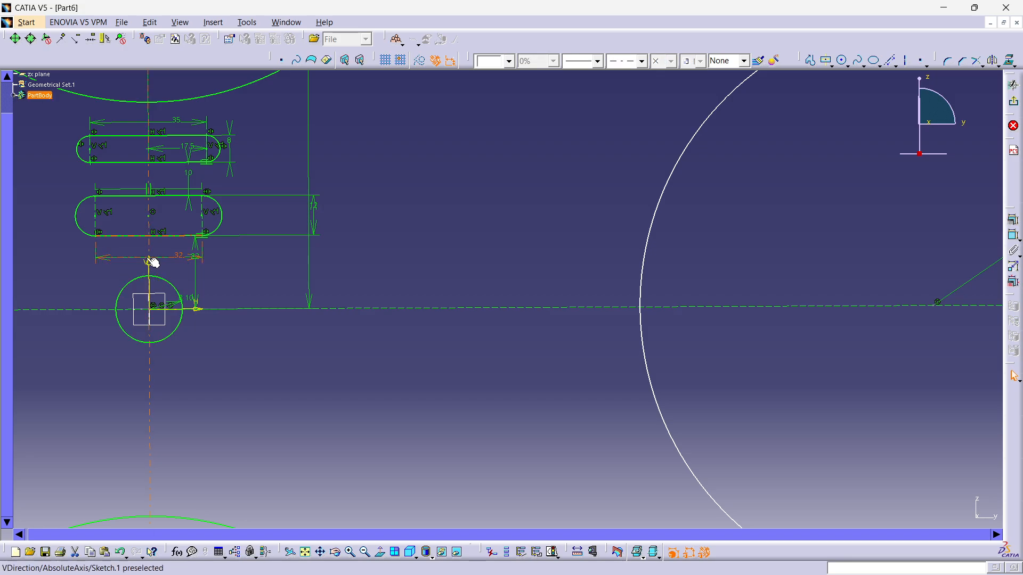
left_click(149, 271)
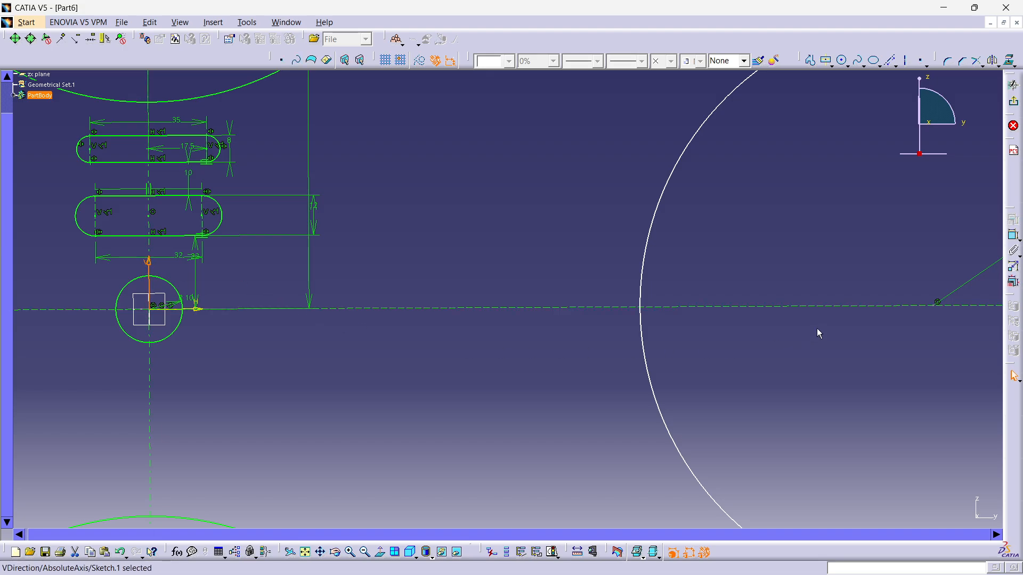
left_click(934, 305, "ctrl")
left_click(1014, 236)
left_click(471, 246)
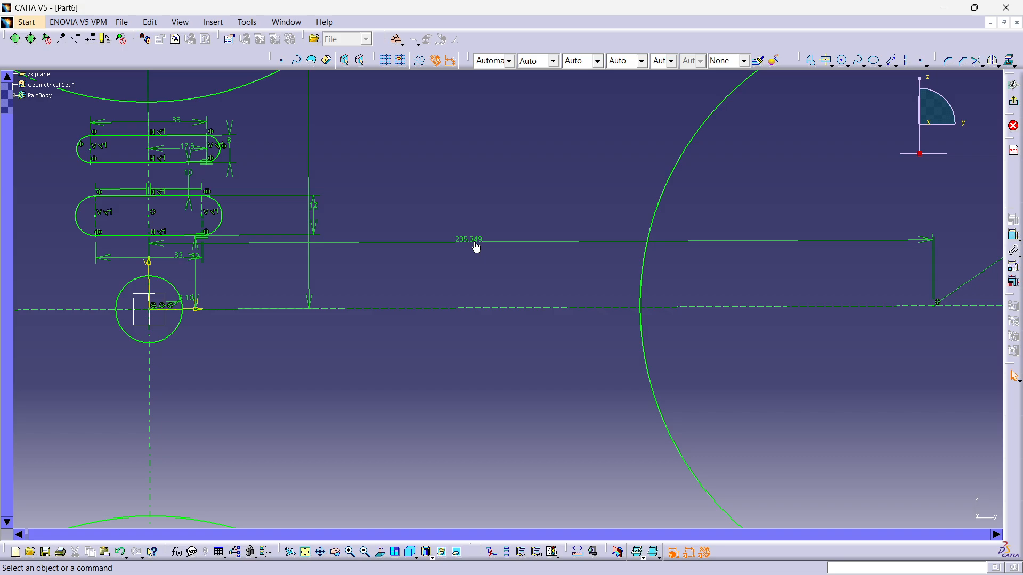
double_click(477, 237)
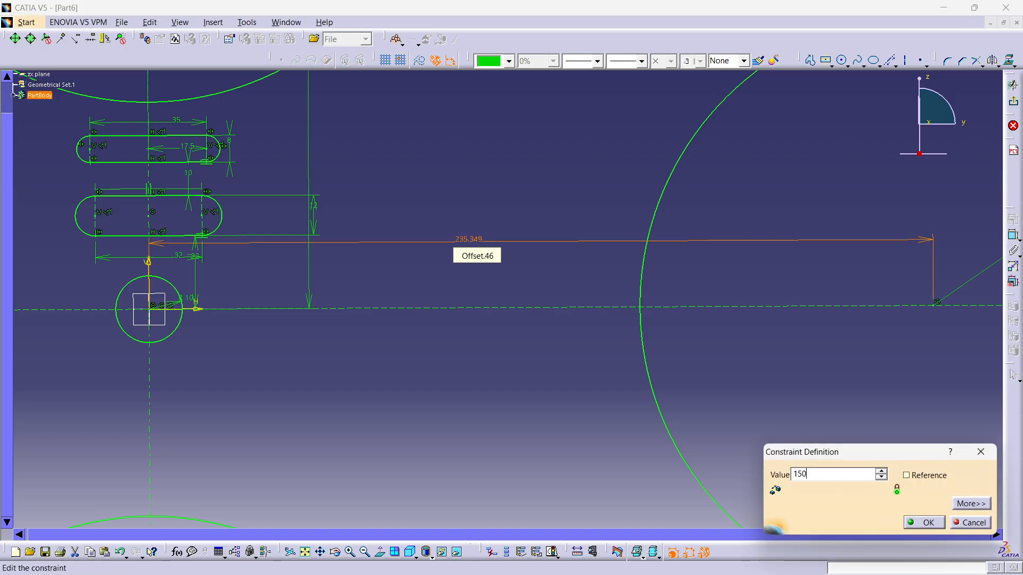
key("Return")
mouse_move(435, 235)
middle_mouse_down()
mouse_move(461, 317)
mouse_move(465, 269)
middle_mouse_up()
- Check the side circle's centre distance in Part2.pdf and mirror the circle about the vertical axis to the opposite side of the plate
key("alt+Tab")
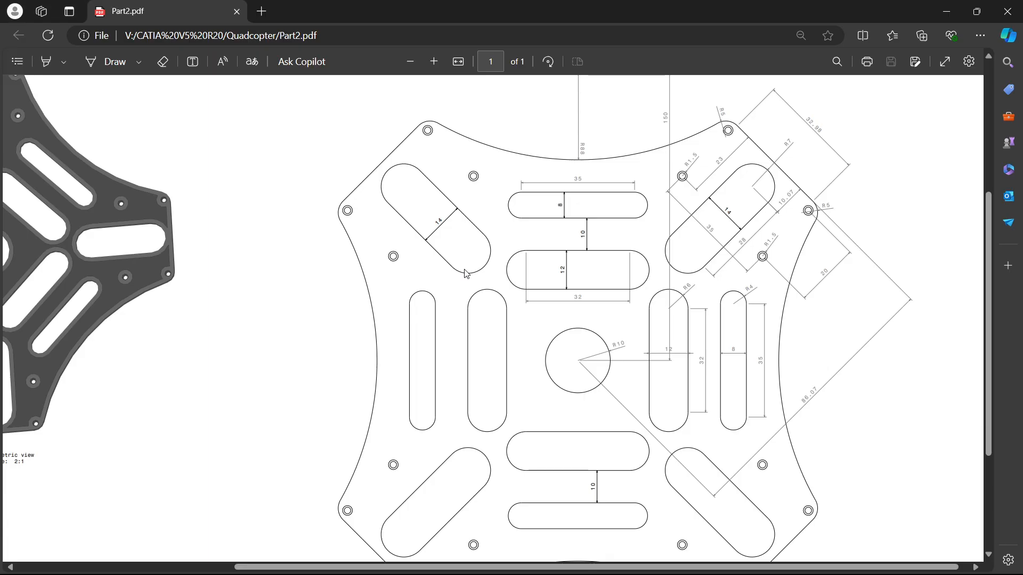
key("alt+Tab")
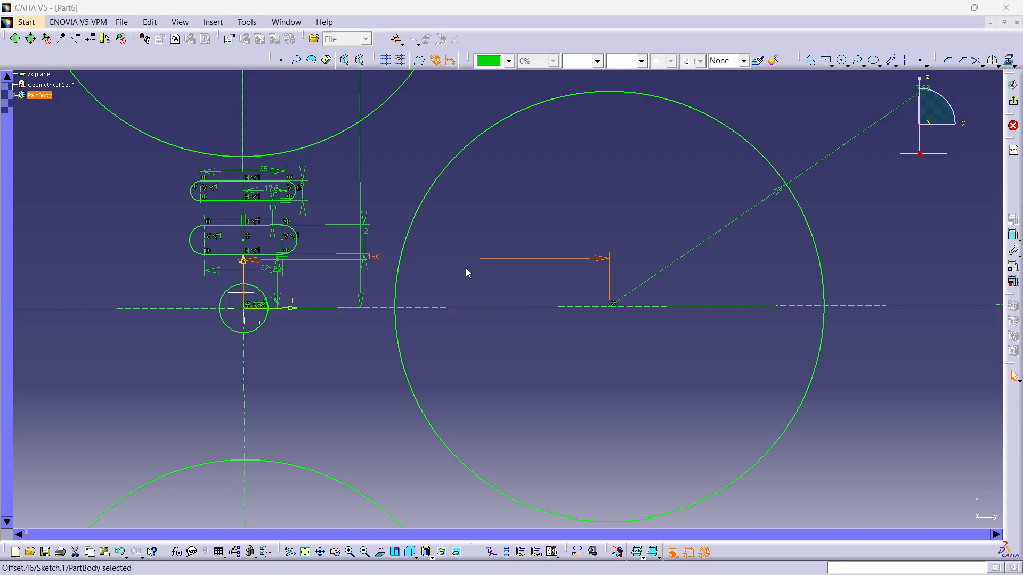
key("alt+Tab")
key("alt+Tab")
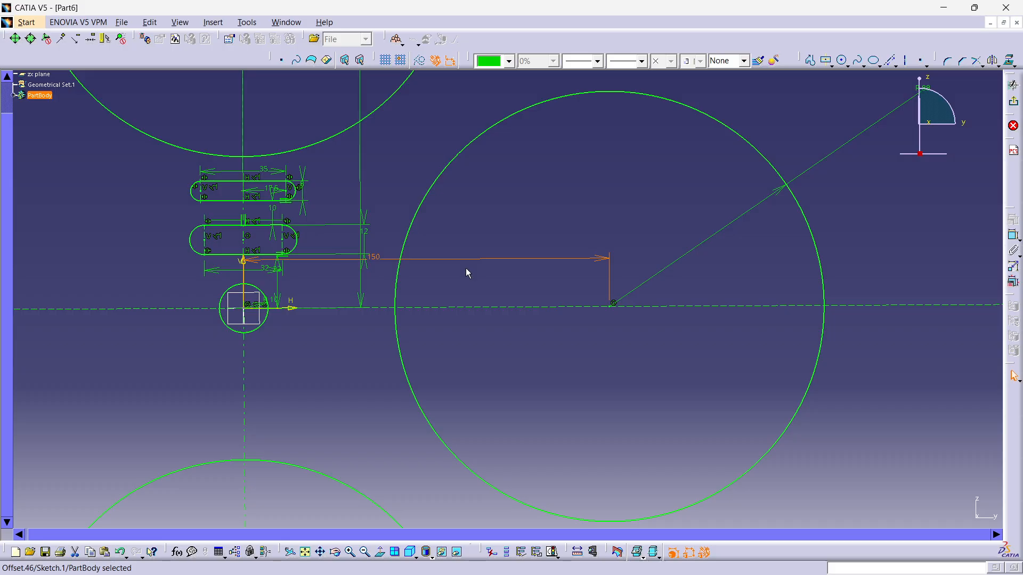
mouse_move(433, 208)
middle_mouse_down()
mouse_move(427, 169)
mouse_move(434, 221)
mouse_move(507, 237)
middle_mouse_up()
left_click(506, 235)
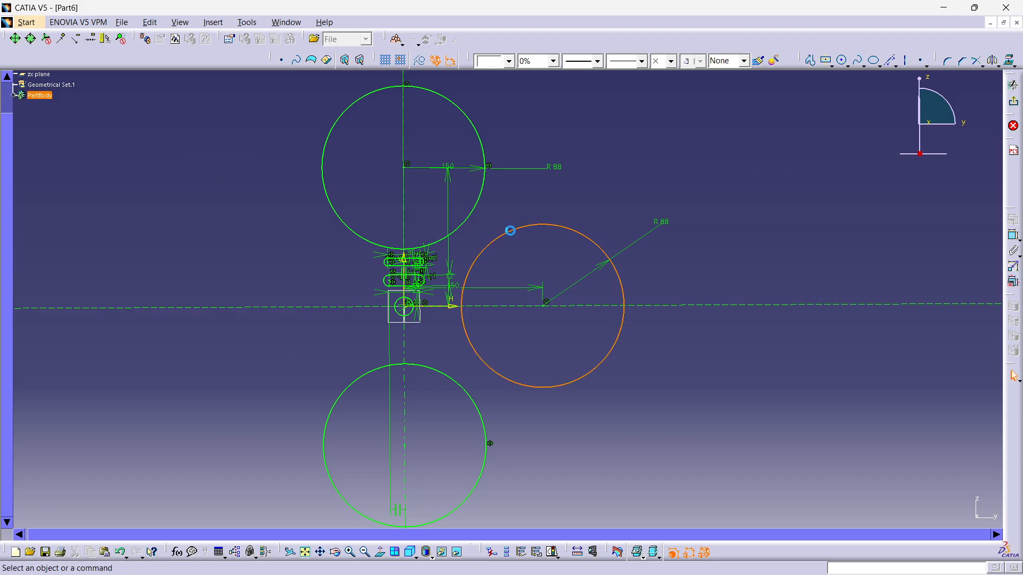
left_click(993, 62)
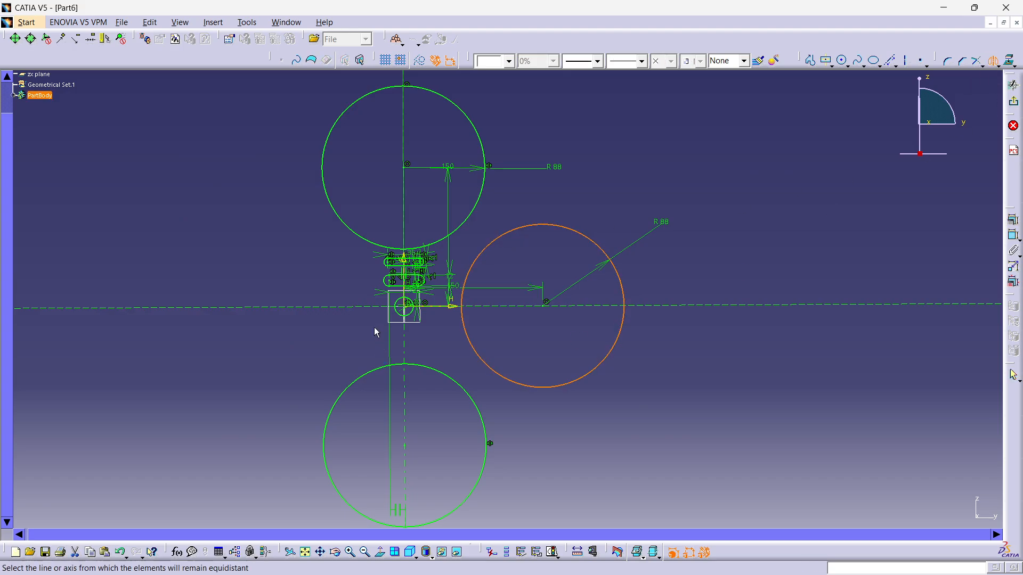
left_click(411, 345)
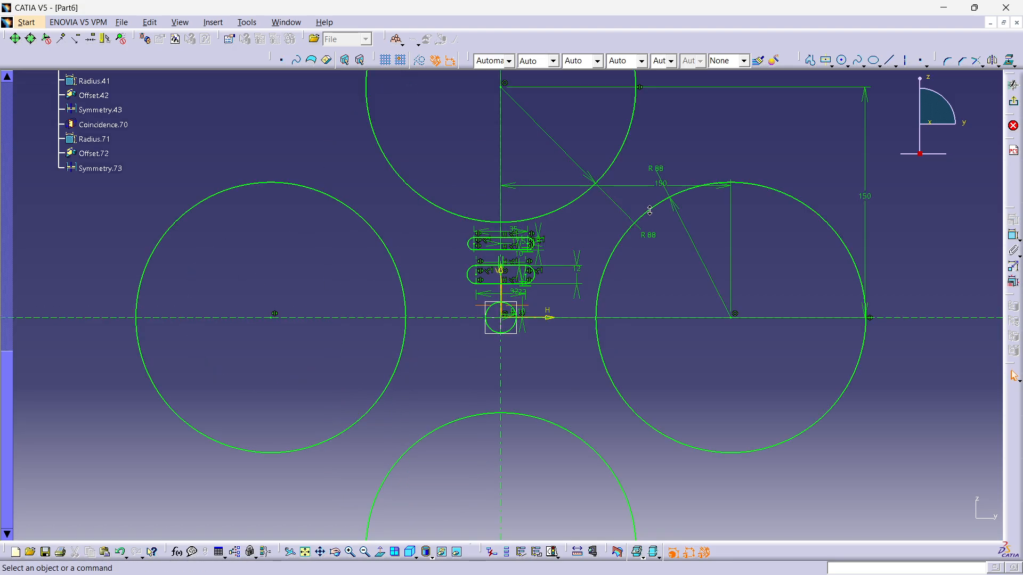
- Draw a slanted corner line about 40 mm long between the negative-side R88 circle and the upper R88 circle
middle_click_drag(650, 208, 650, 233)
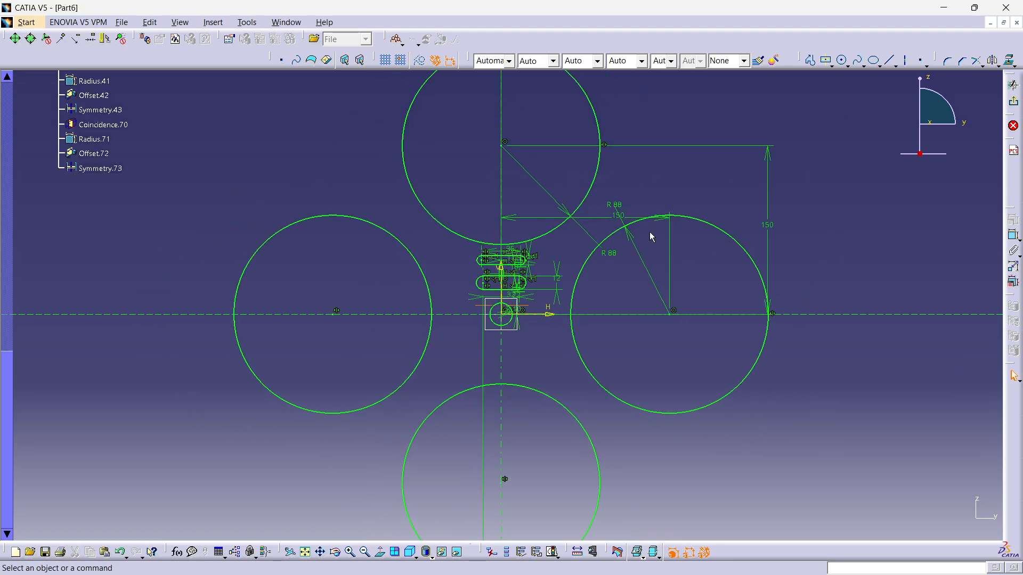
mouse_move(506, 319)
middle_mouse_down()
mouse_move(503, 243)
mouse_move(544, 337)
middle_mouse_up()
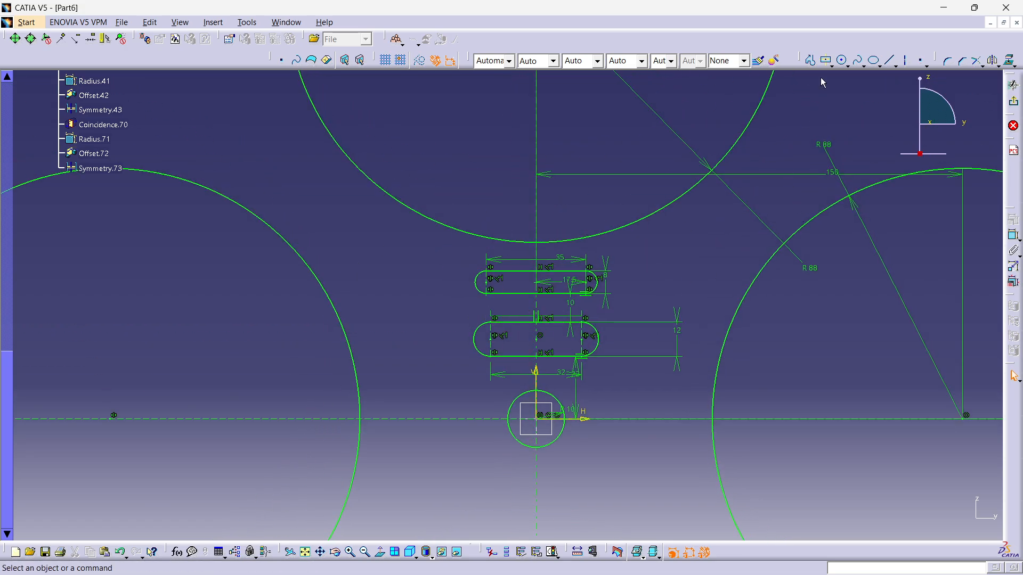
left_click(896, 65)
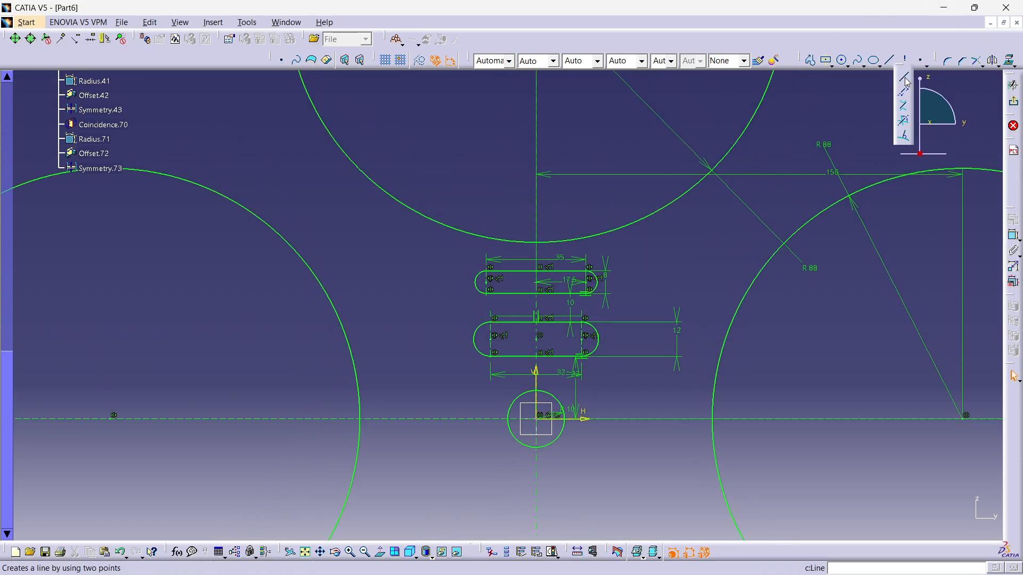
left_click(318, 279)
left_click(403, 199)
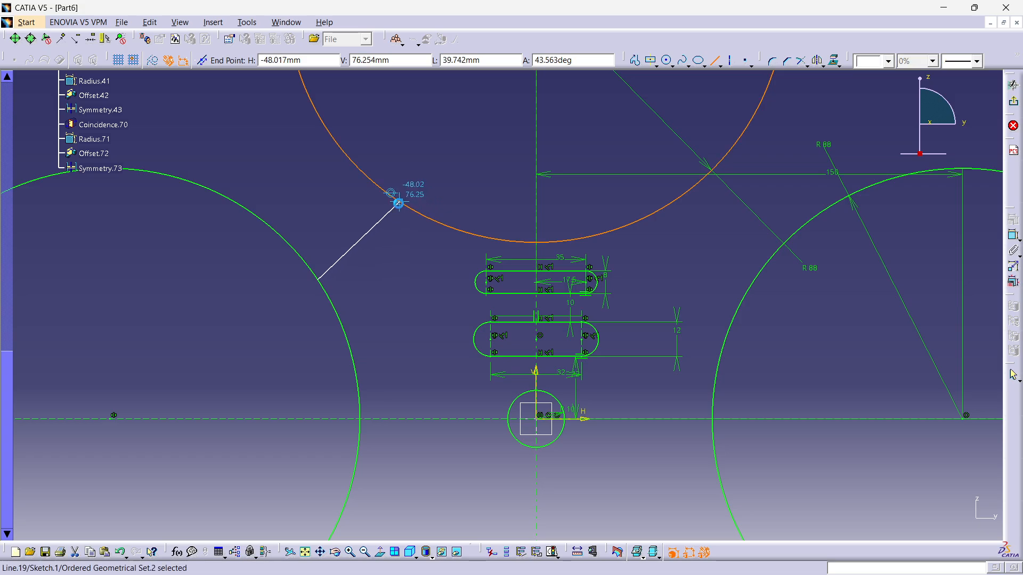
left_click(476, 222)
- Dimension the perpendicular distance from the origin to the slanted corner line and set it to 86.08 mm
left_click(390, 212)
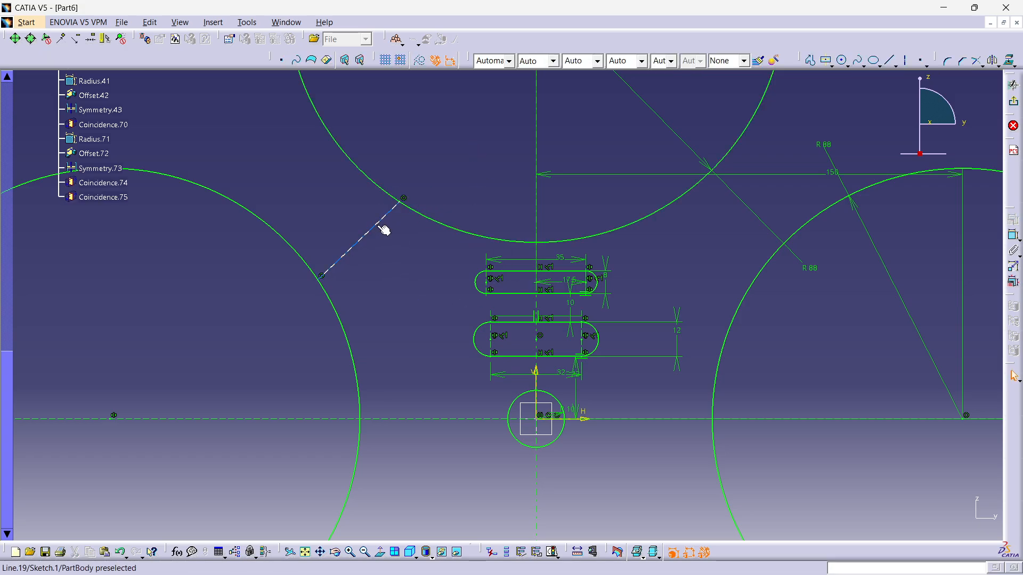
left_click(542, 425, "ctrl")
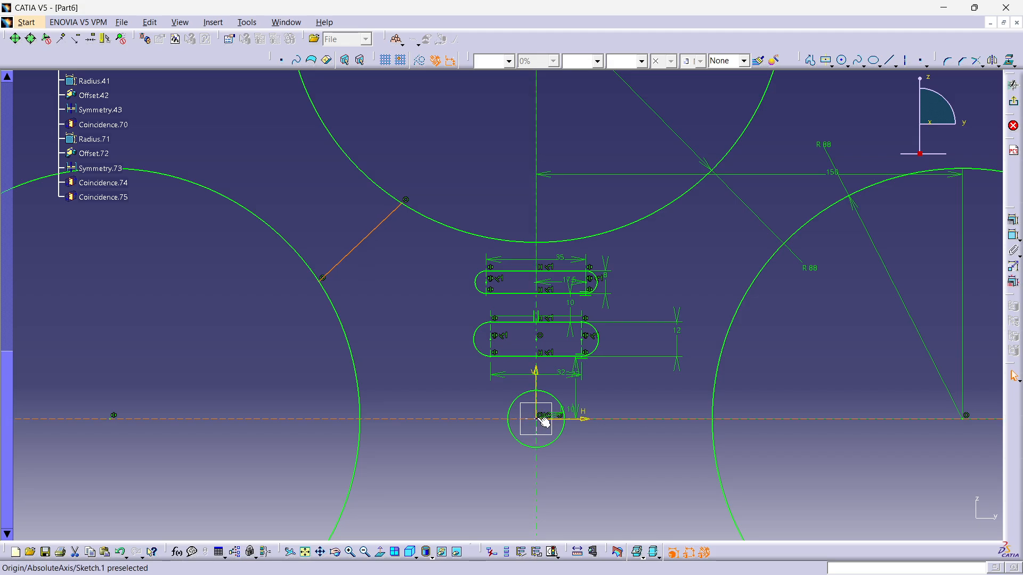
mouse_move(547, 430)
middle_mouse_down()
mouse_move(527, 233)
mouse_move(591, 439)
mouse_move(589, 498)
middle_mouse_up()
left_click(384, 202, "ctrl")
left_click(1013, 235)
left_click(451, 314)
double_click(432, 309)
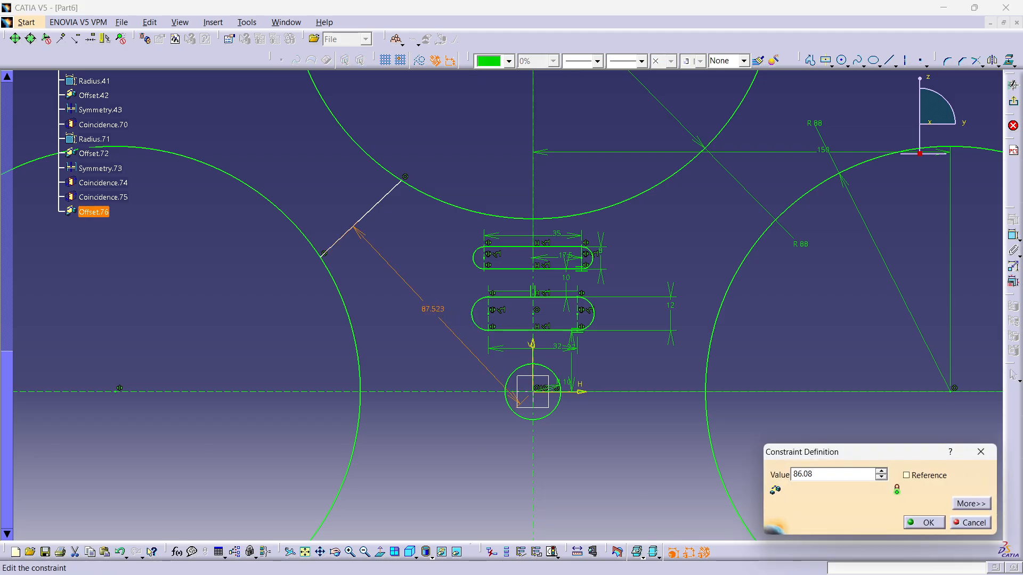
key("Return")
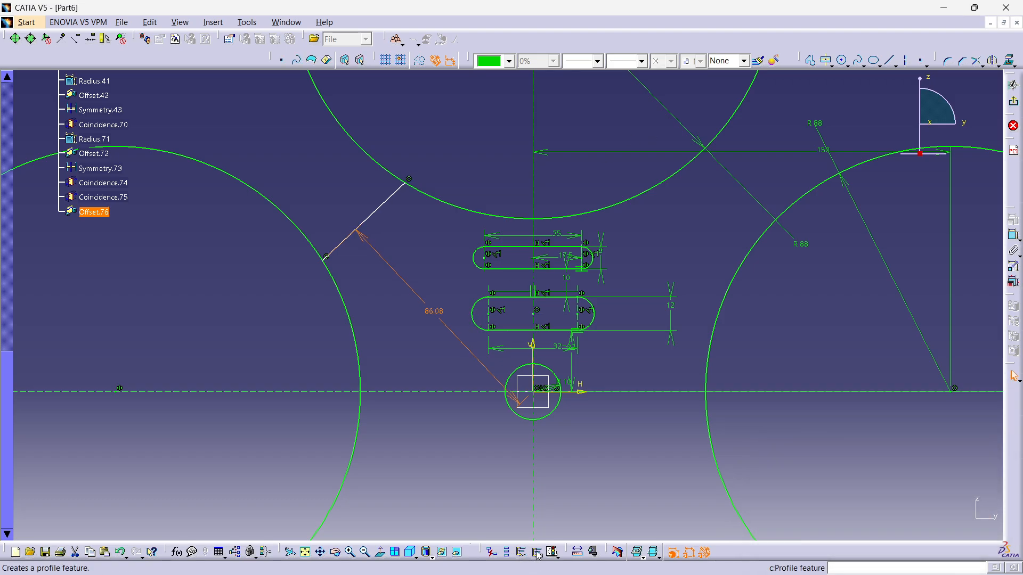
- Check the corner edge's distance in Part2.pdf and correct the corner line's offset from the origin to 86.07 mm
key("alt+Tab")
key("Tab")
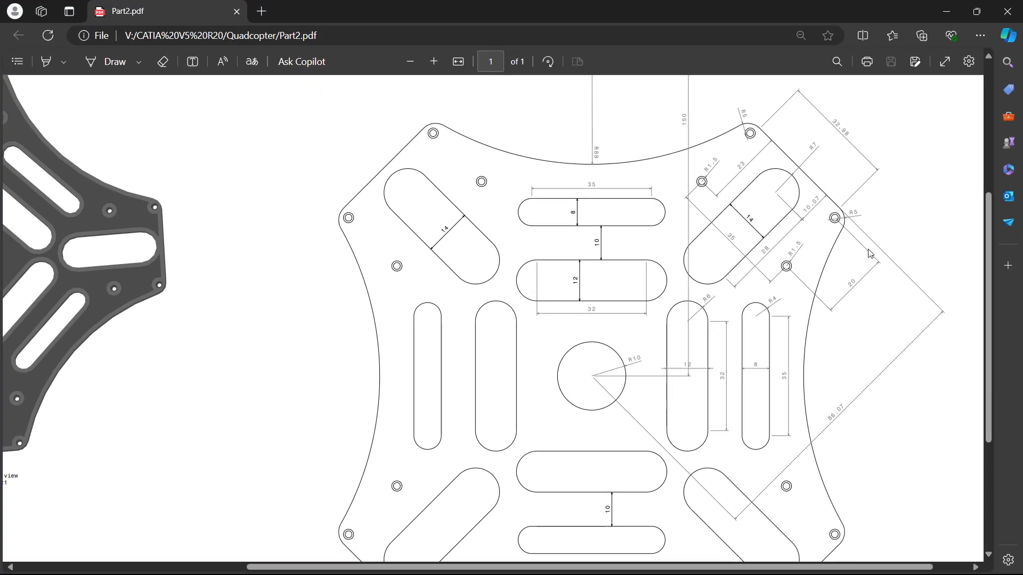
key("alt+Tab")
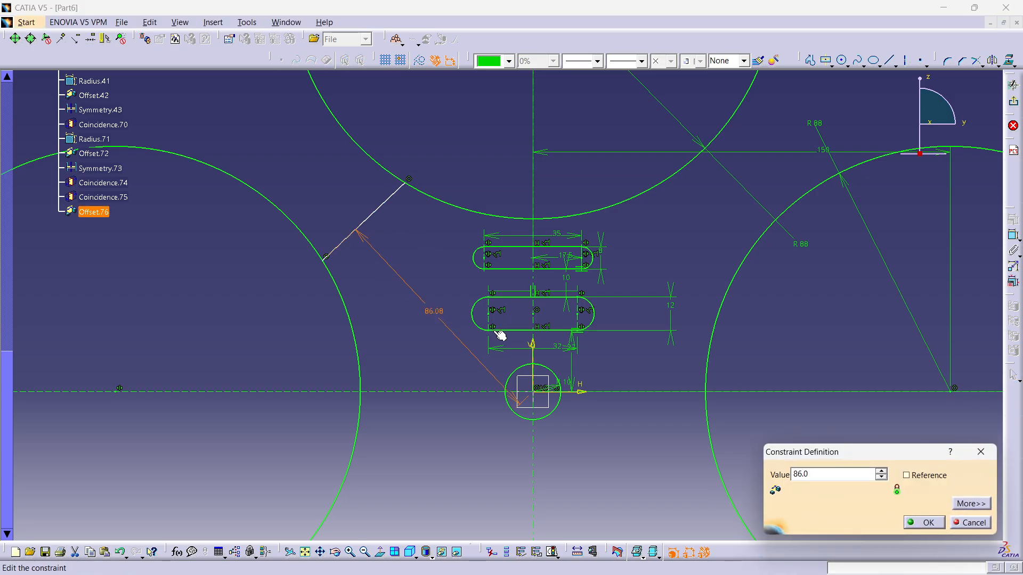
key("Return")
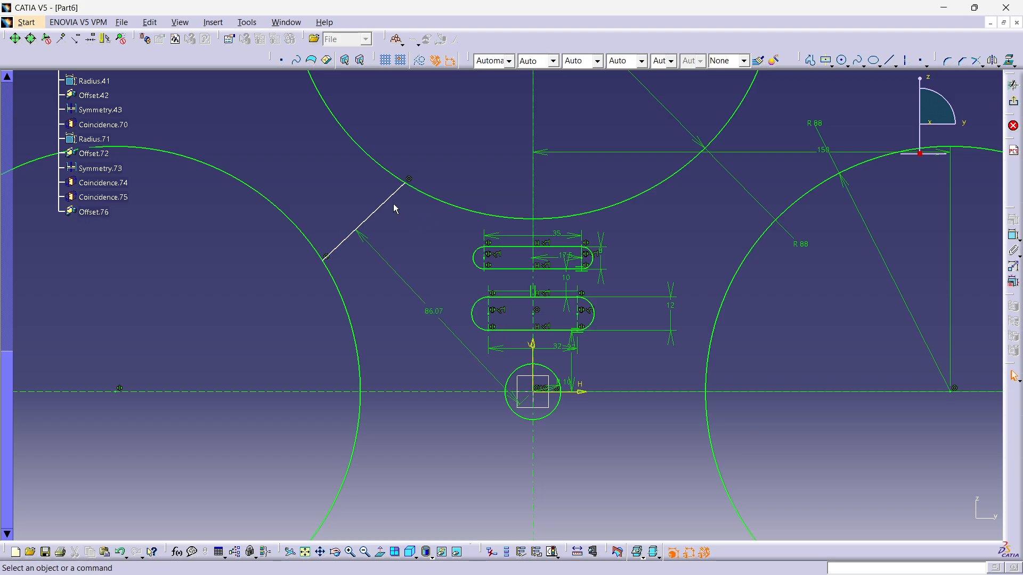
- Dimension the angle between the slanted corner line and the horizontal axis and set it to 45 degrees
left_click(393, 196)
left_click(433, 392, "ctrl")
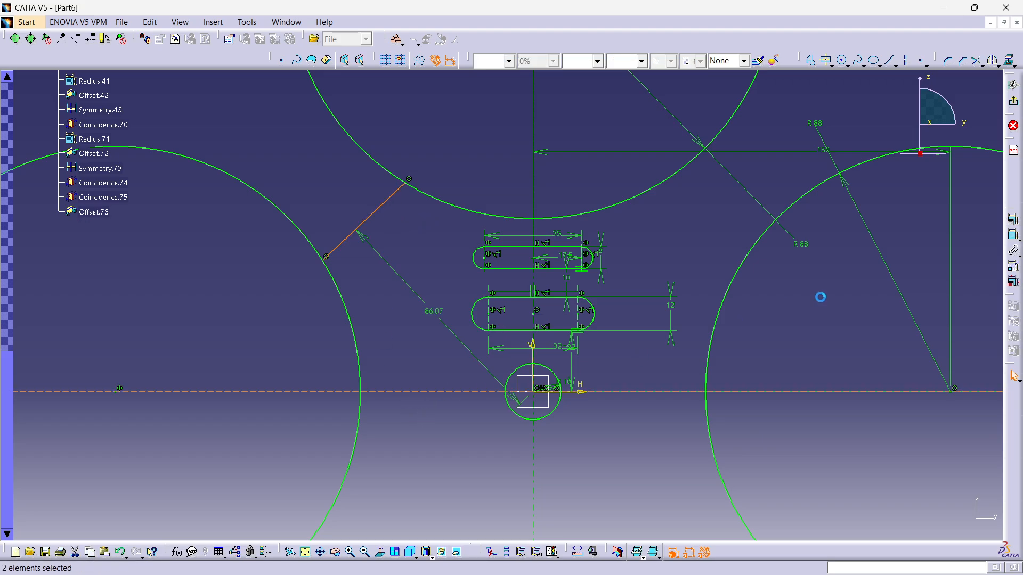
left_click(1012, 250)
left_click(442, 253)
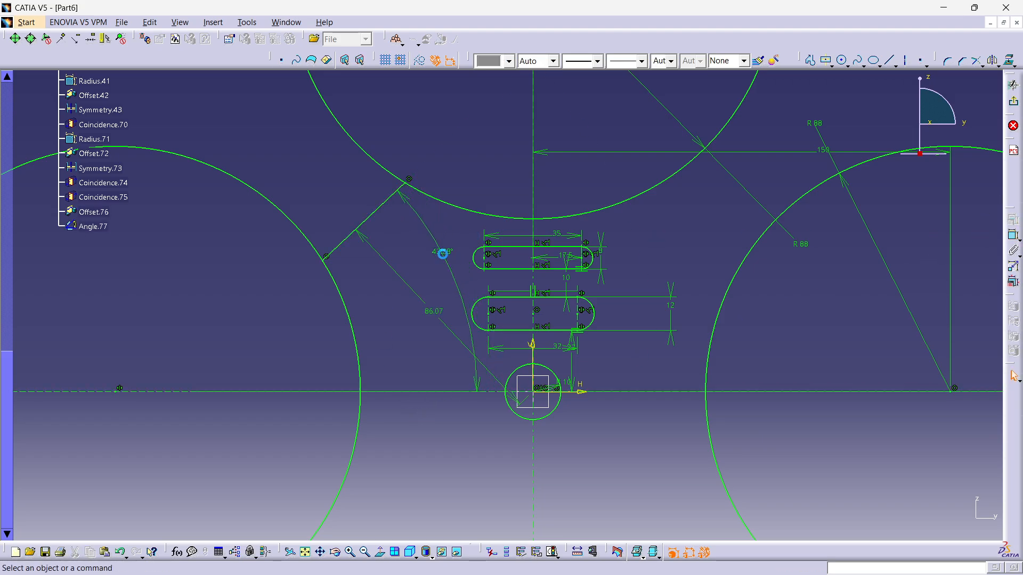
double_click(443, 254)
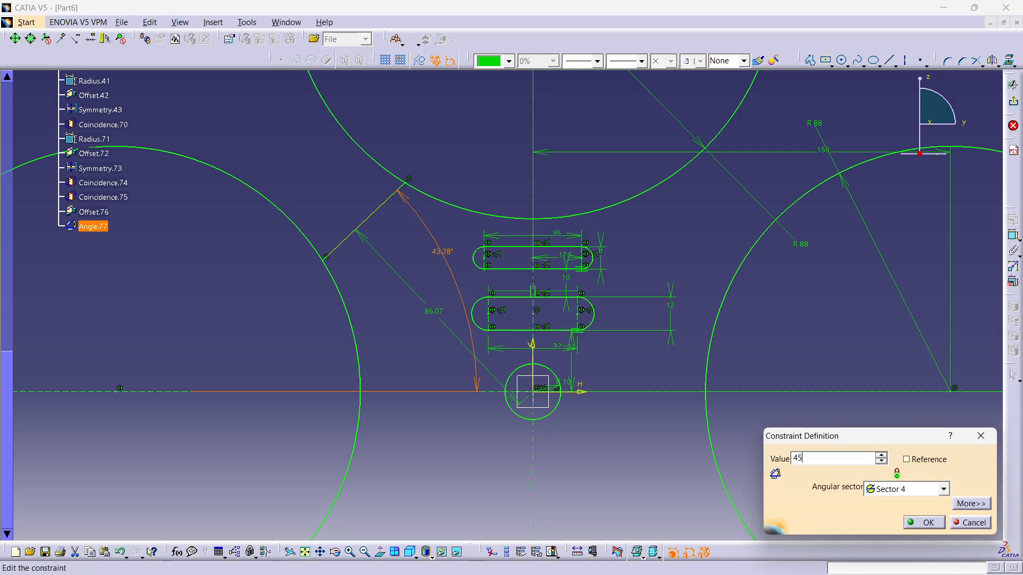
type("45")
key("Return")
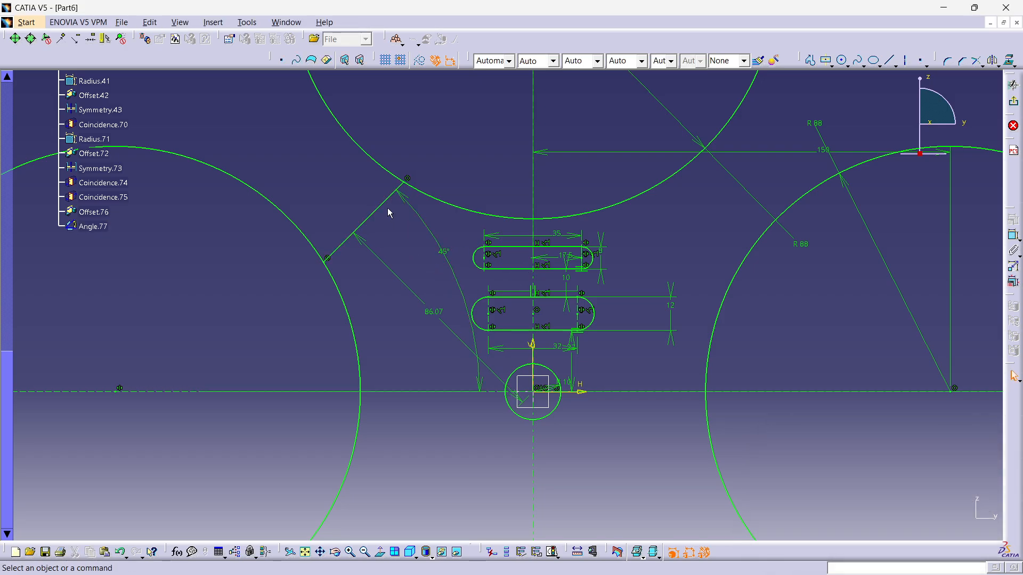
- Mirror the 45-degree corner line about the vertical axis to the opposite upper corner
left_click(379, 206)
left_click(992, 60)
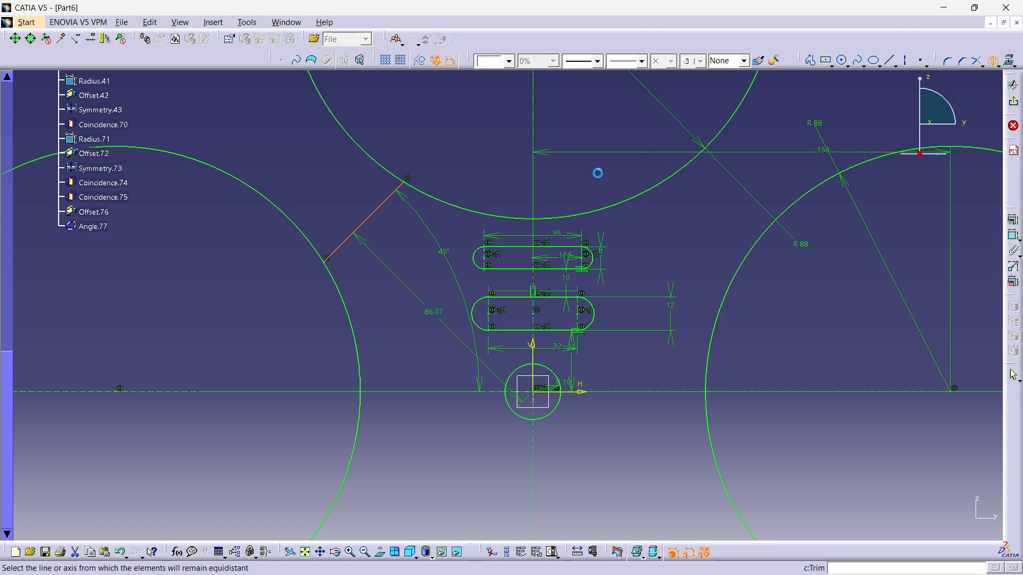
left_click(533, 170)
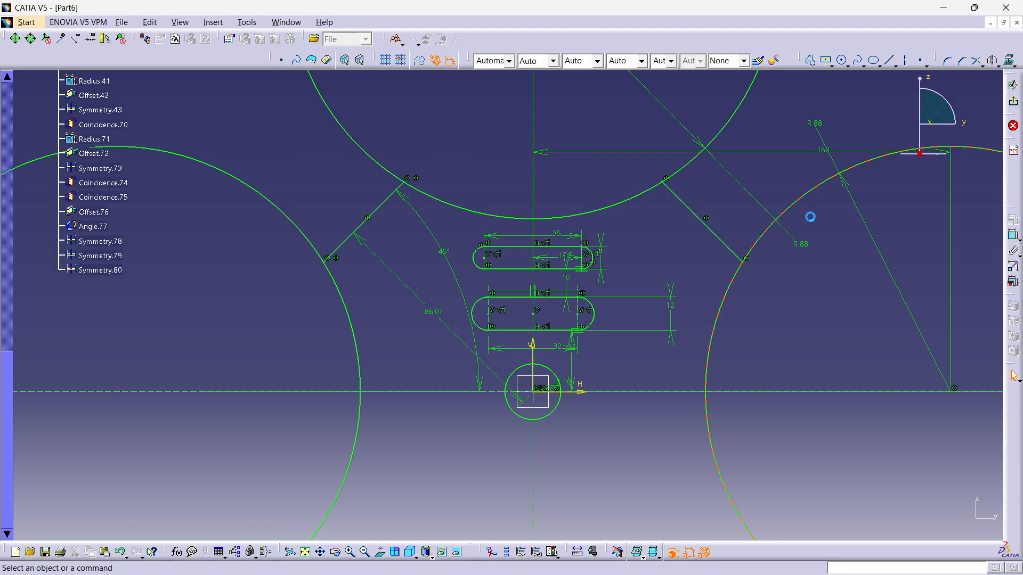
- Mirror the second upper corner line, using the original corner line as the symmetry axis
left_click(991, 60)
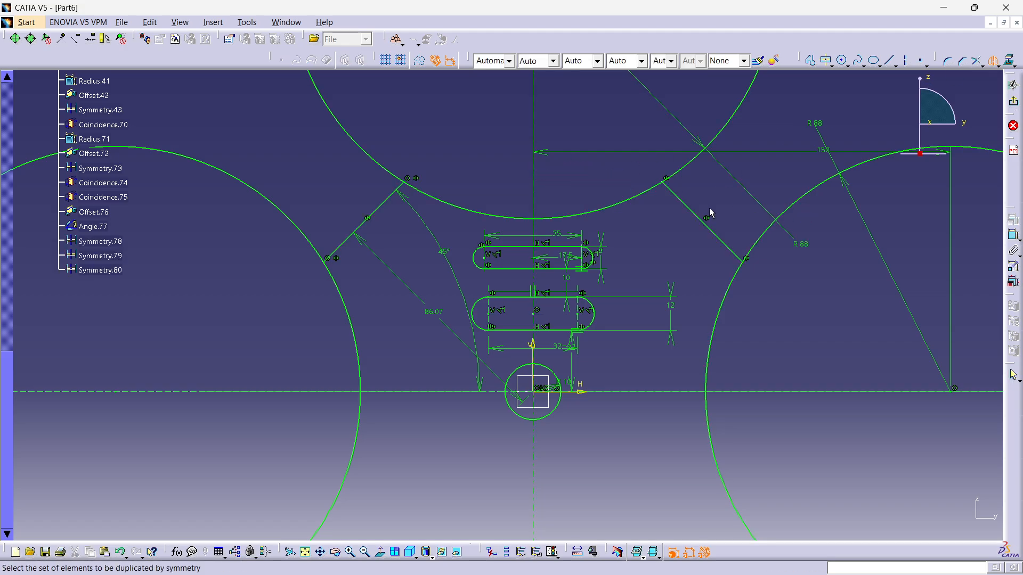
left_click(691, 213)
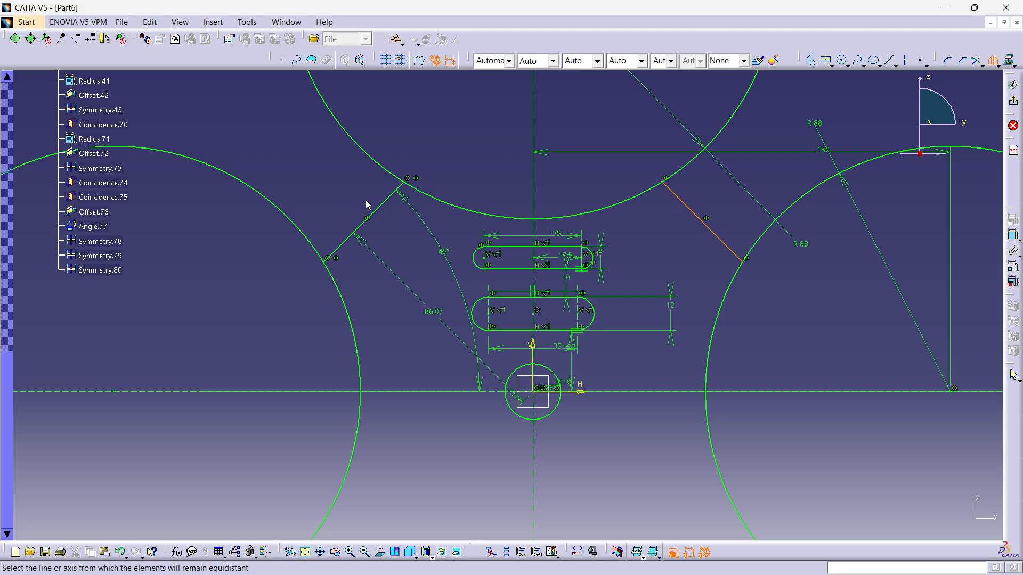
left_click(384, 201)
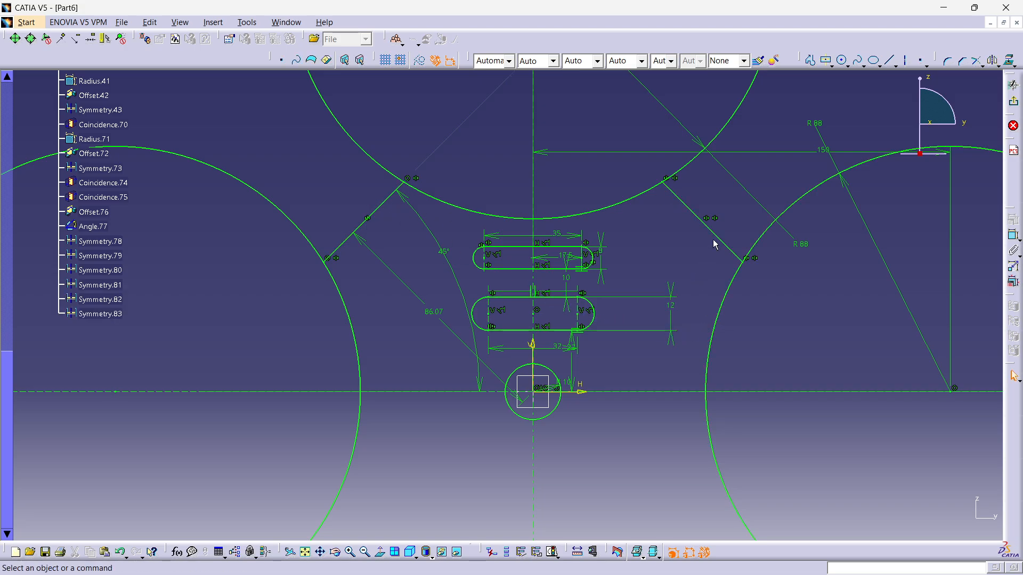
- Mirror both upper corner lines about the horizontal axis to form the two lower corner lines
mouse_move(714, 240)
middle_mouse_down()
mouse_move(698, 198)
mouse_move(641, 215)
middle_mouse_up()
left_click(344, 167, "ctrl")
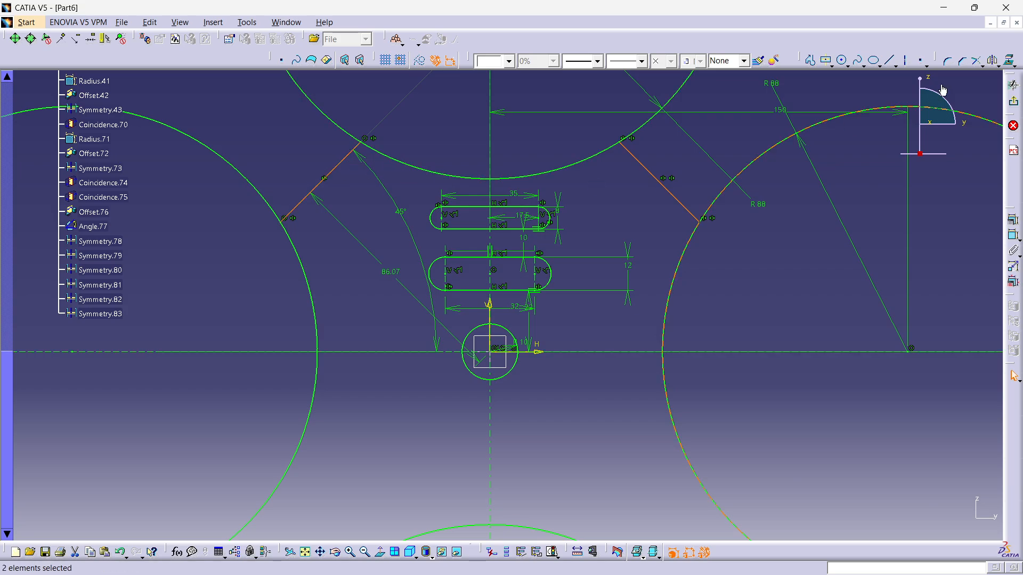
left_click(993, 60)
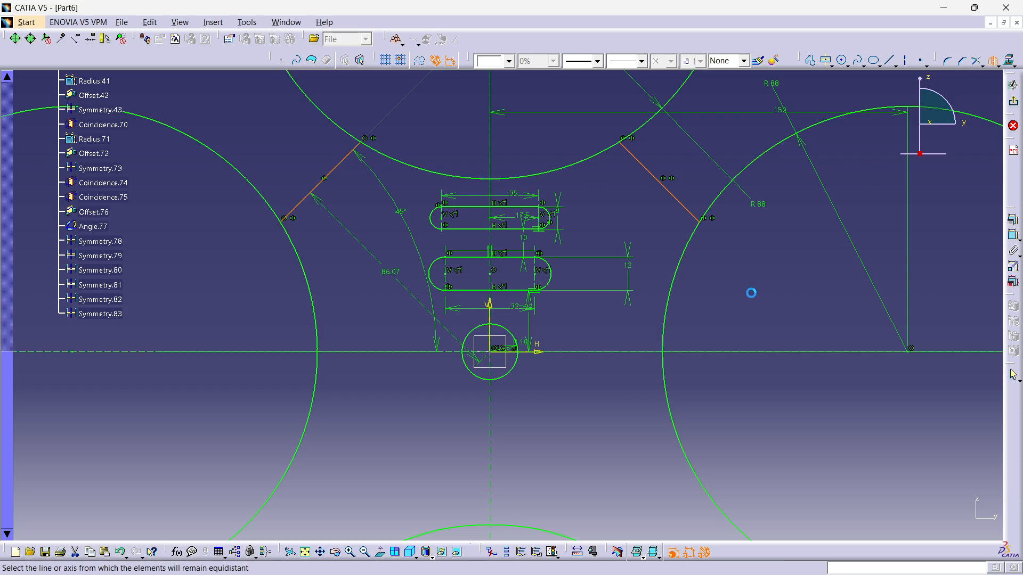
left_click(709, 352)
- Trim the positive-side R88 circle and the upper corner line at their intersection, keeping the concave arc facing the plate centre
mouse_move(678, 255)
middle_mouse_down()
mouse_move(673, 231)
mouse_move(658, 286)
mouse_move(628, 229)
middle_mouse_up()
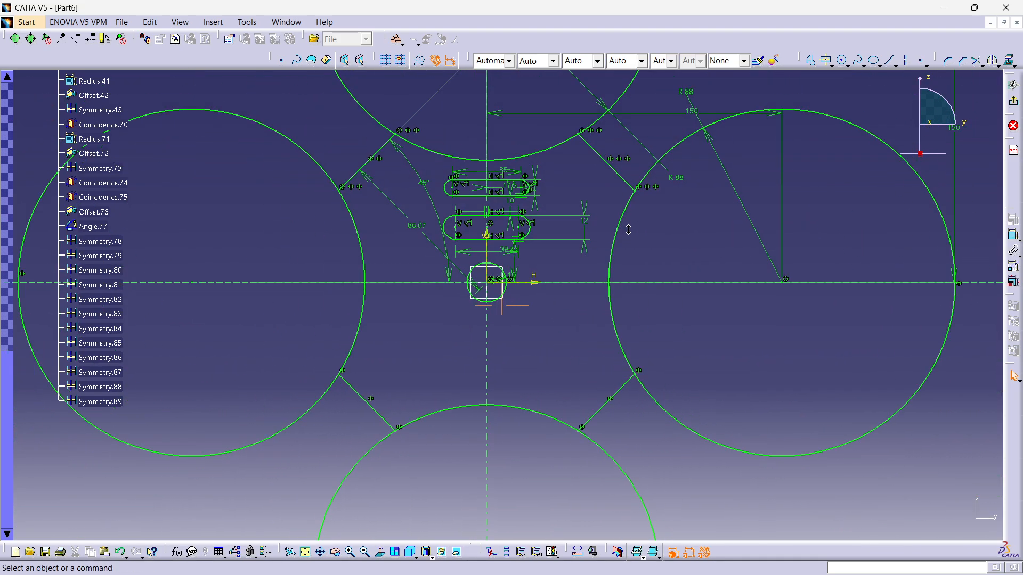
middle_click_drag(746, 211, 702, 265)
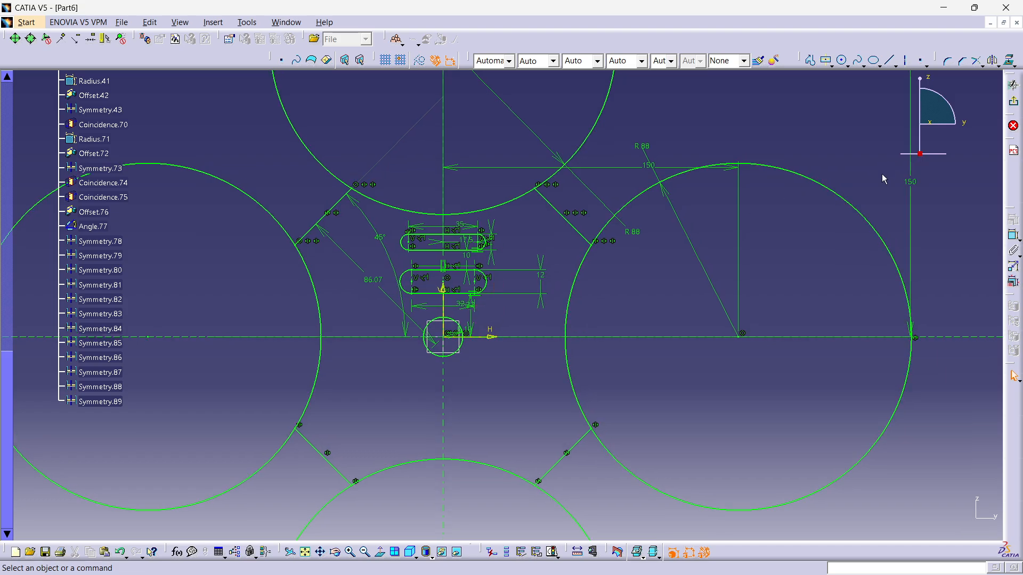
left_click(980, 65)
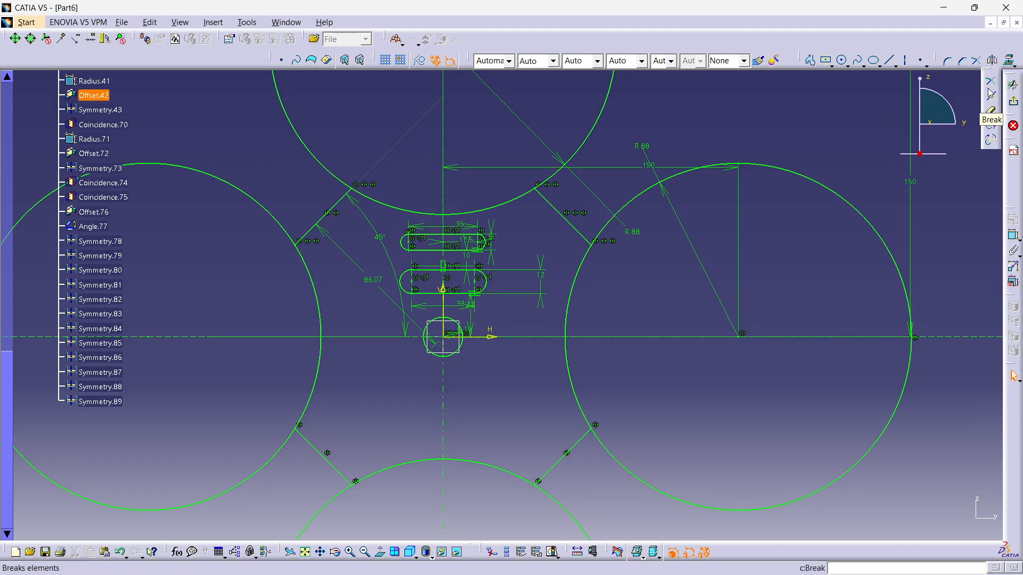
left_click(992, 84)
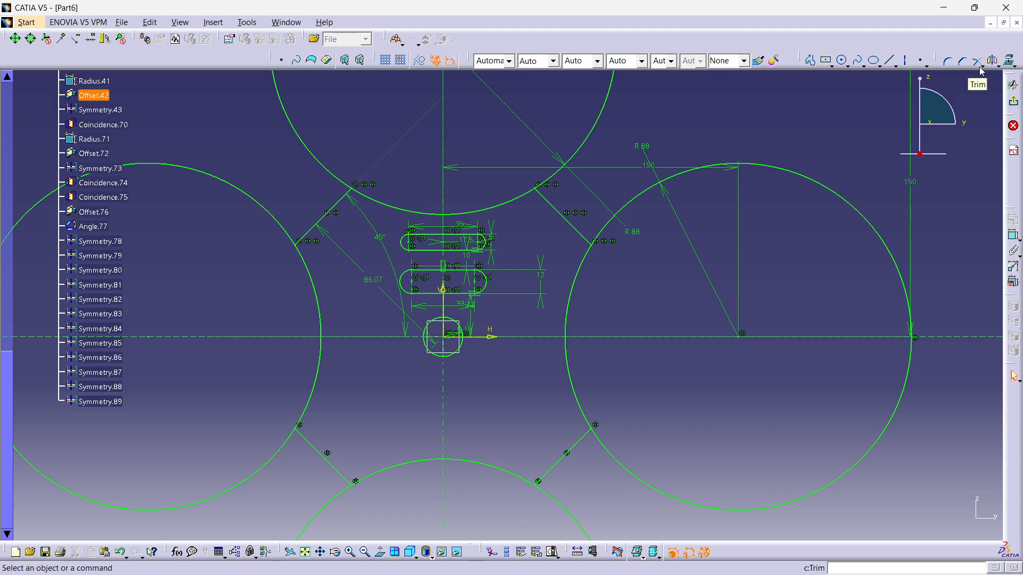
left_click(980, 65)
left_click(992, 84)
mouse_move(699, 186)
middle_mouse_down()
mouse_move(669, 105)
mouse_move(608, 313)
mouse_move(600, 246)
mouse_move(629, 189)
middle_mouse_up()
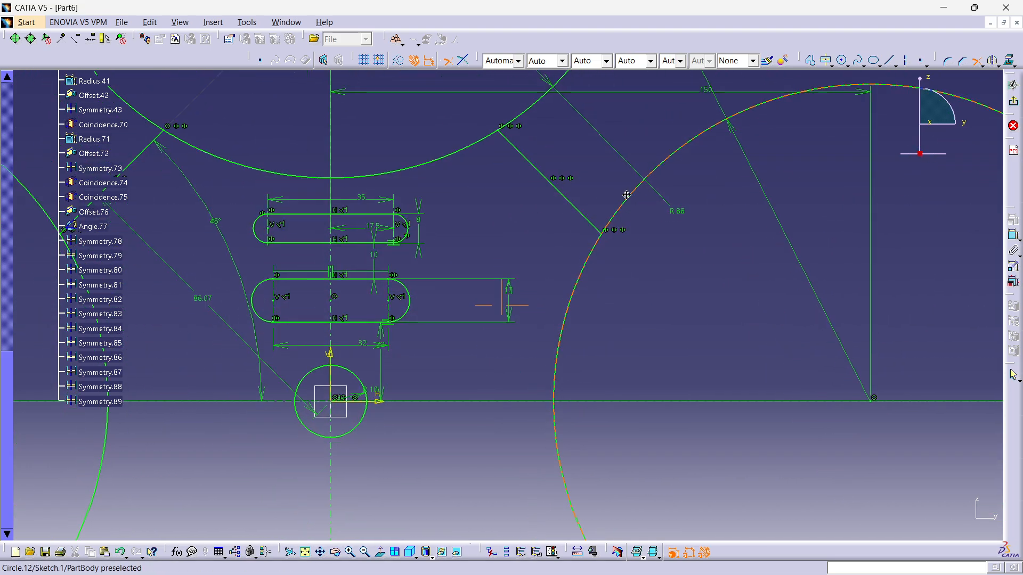
left_click(592, 262)
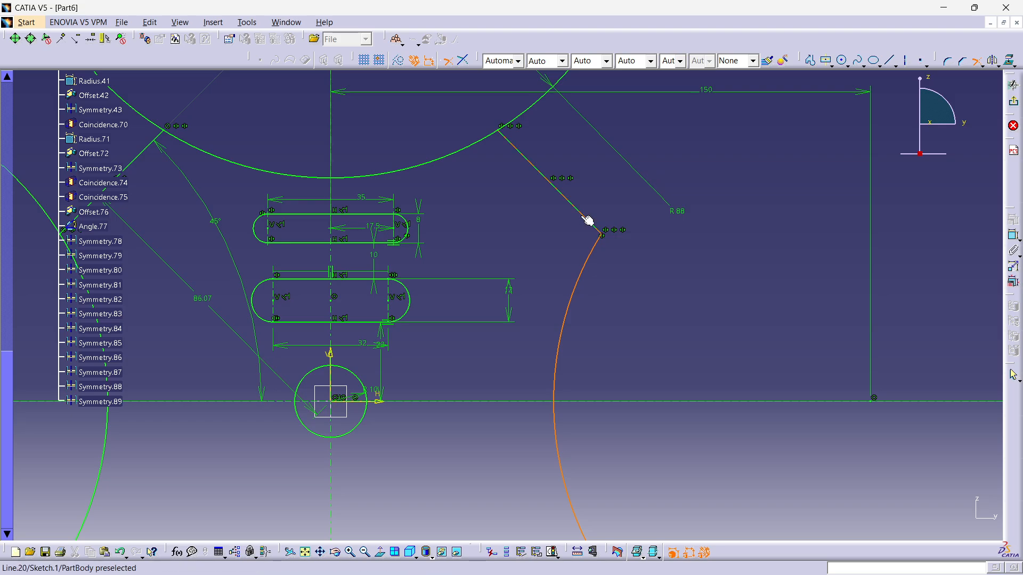
left_click(588, 220)
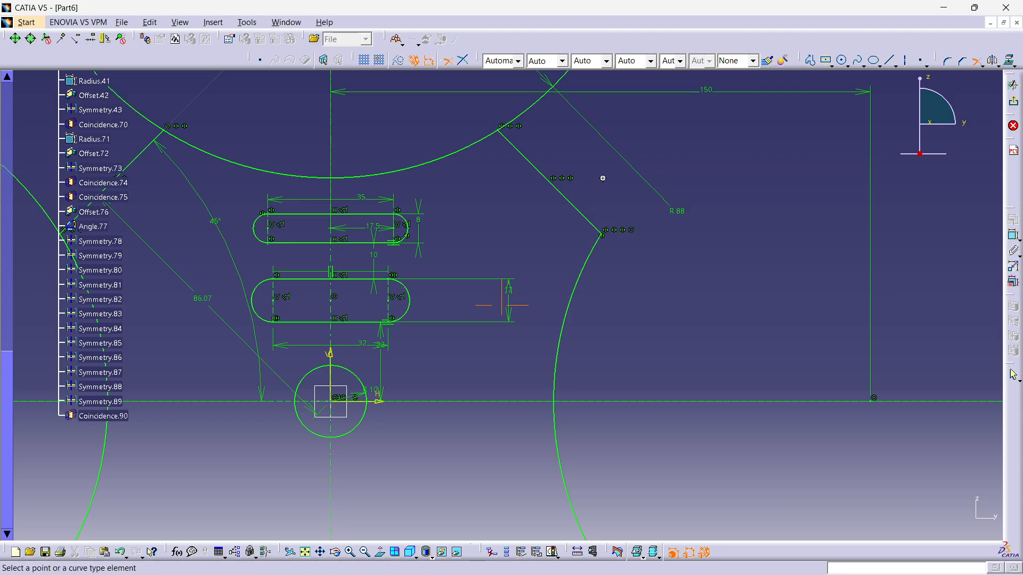
- Trim the upper R88 circle against both upper corner lines, keeping the concave arc between them
middle_click_drag(603, 178, 706, 220)
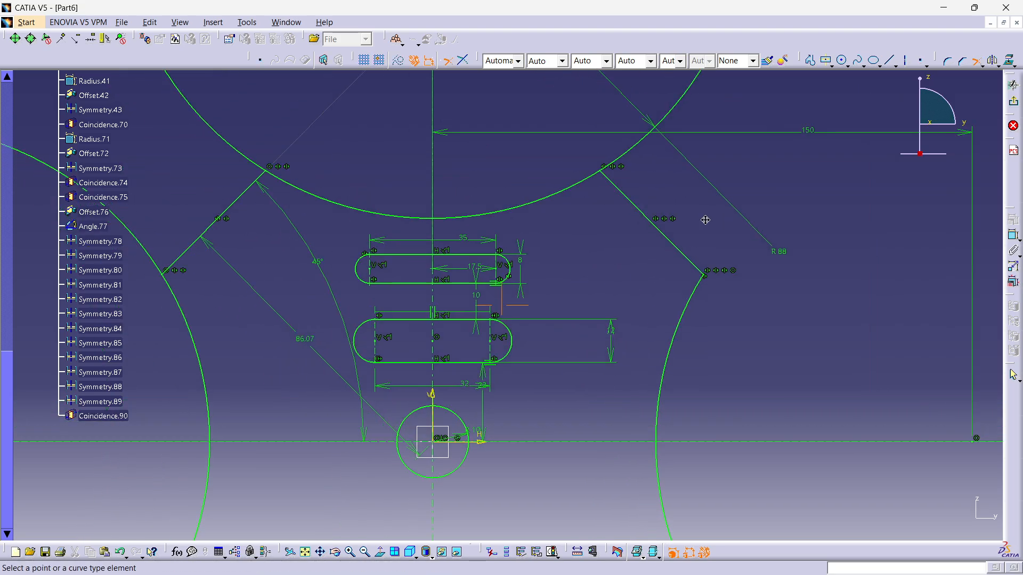
left_click(600, 187)
left_click(573, 186)
middle_click_drag(573, 185, 828, 171)
left_click(553, 185)
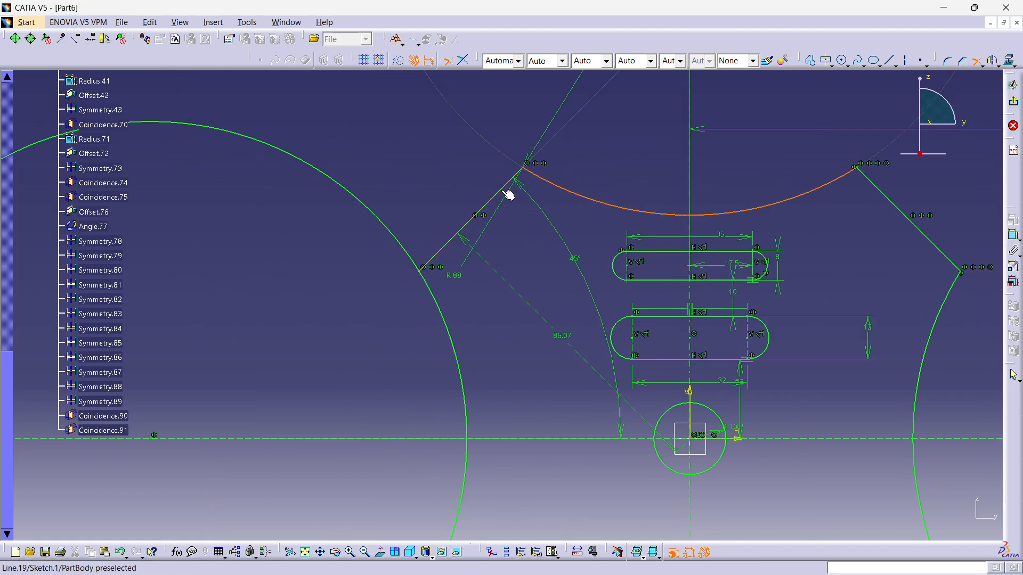
left_click(506, 192)
- Trim the negative-side R88 circle against its upper and lower corner lines, keeping the concave arc facing the plate centre
mouse_move(493, 203)
middle_mouse_down()
mouse_move(590, 137)
mouse_move(572, 127)
mouse_move(586, 299)
mouse_move(597, 271)
middle_mouse_up()
left_click(533, 202)
left_click(531, 224)
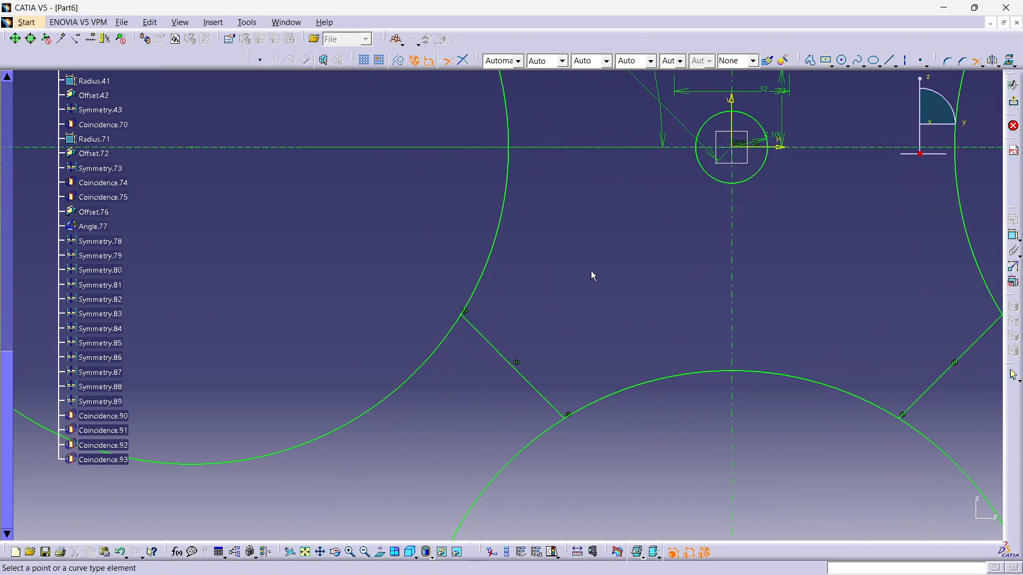
left_click(485, 284)
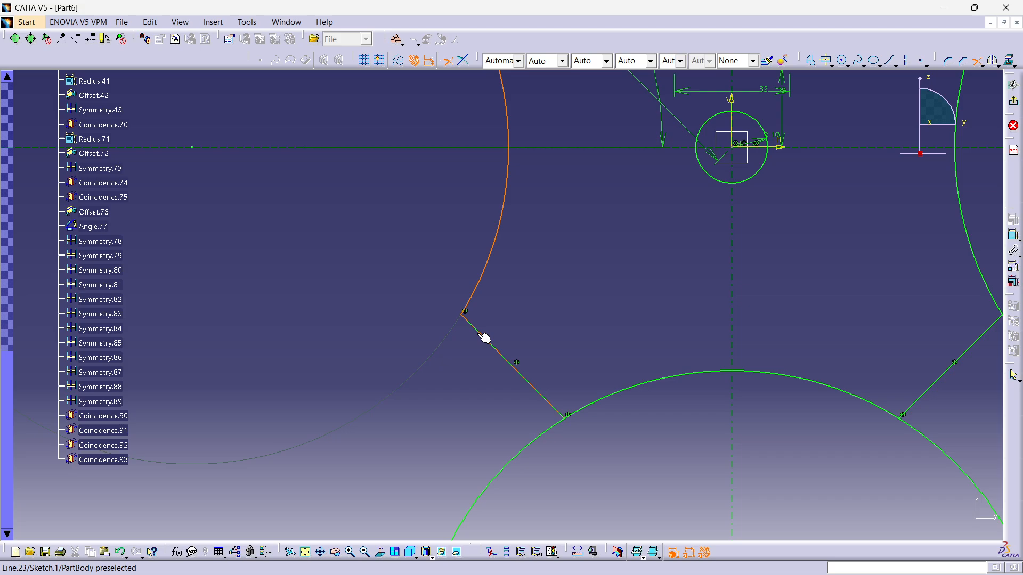
left_click(484, 338)
- Trim the lower R88 circle against both lower corner lines, keeping the concave arc between them
middle_click_drag(580, 349, 513, 202)
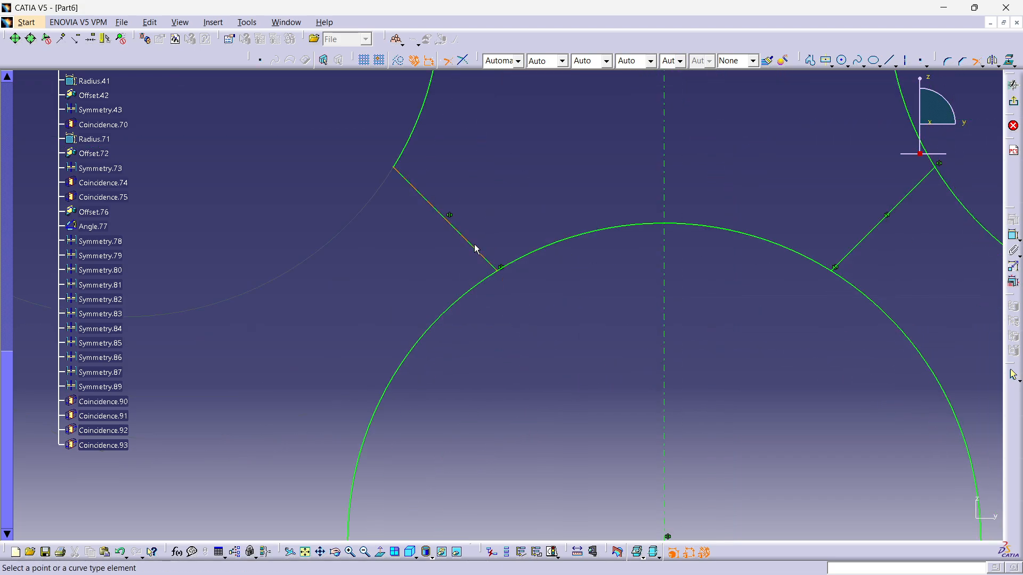
left_click(478, 250)
left_click(540, 251)
middle_click_drag(666, 324, 470, 319)
left_click(618, 256)
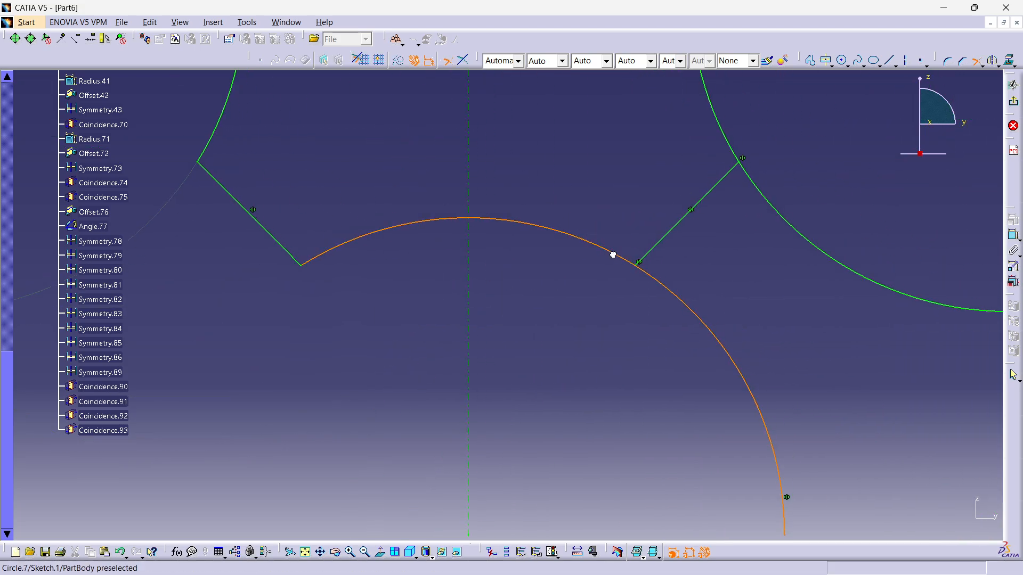
left_click(672, 233)
- Trim the positive-side lower corner line and the positive-side R88 arc at their intersection to close the plate outline
middle_click_drag(695, 192, 629, 302)
left_click(661, 293)
left_click(659, 256)
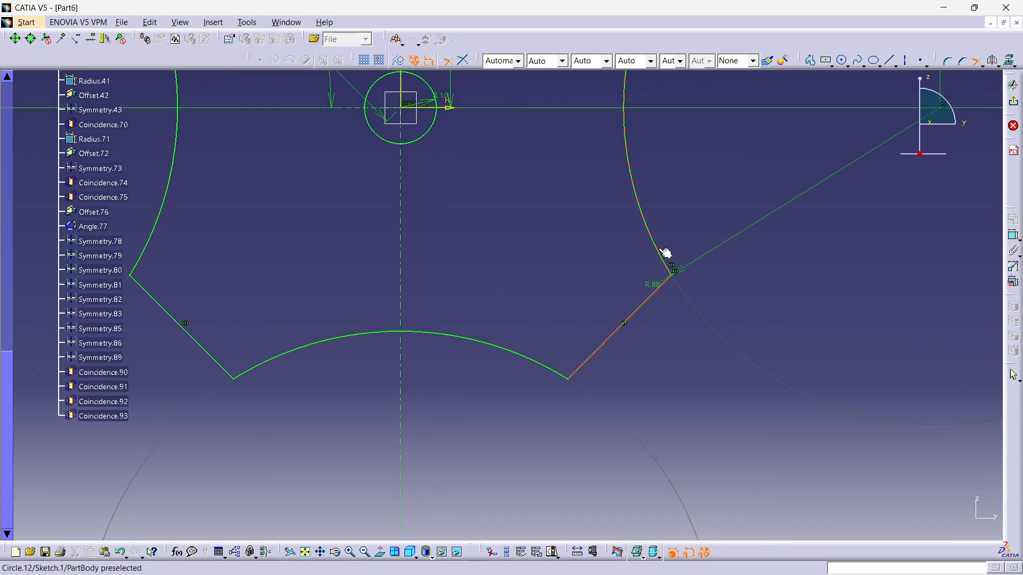
mouse_move(680, 174)
middle_mouse_down()
mouse_move(686, 299)
mouse_move(613, 164)
mouse_move(603, 169)
middle_mouse_up()
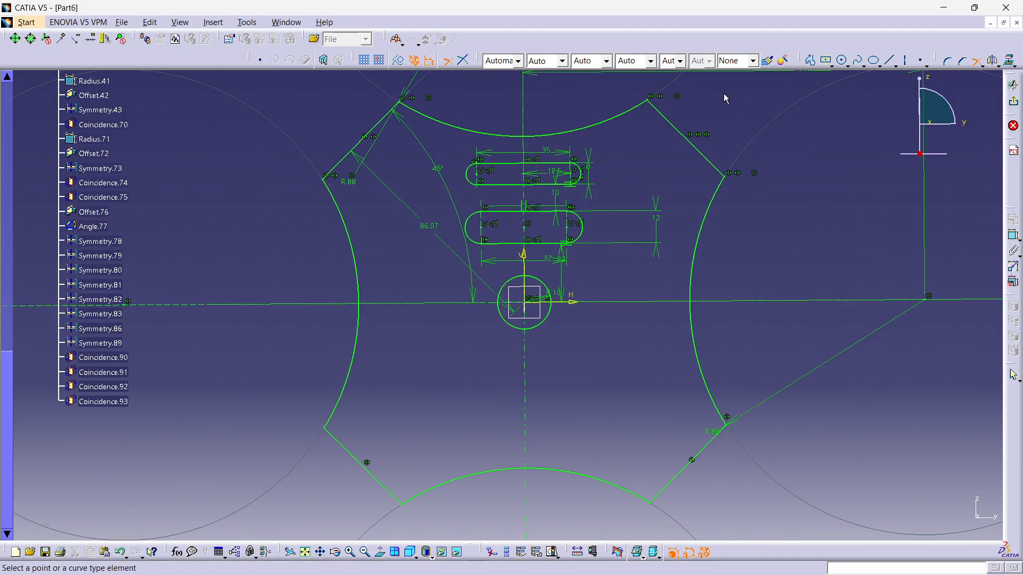
- Round the corner between the upper concave arc and the positive-side upper corner line with a 5 mm radius
left_click(947, 60)
mouse_move(692, 128)
middle_mouse_down()
mouse_move(685, 240)
mouse_move(544, 210)
middle_mouse_up()
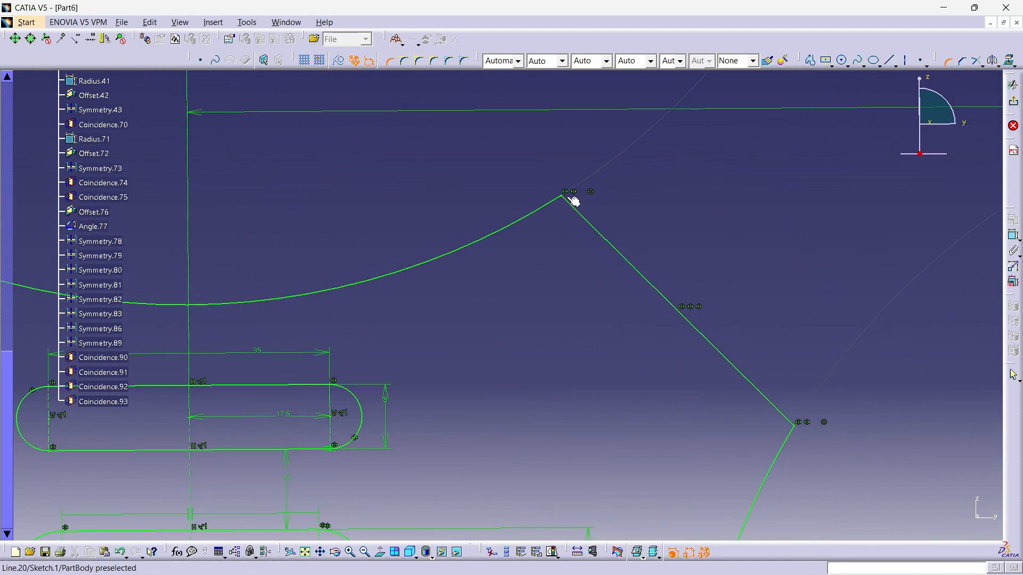
left_click(567, 200)
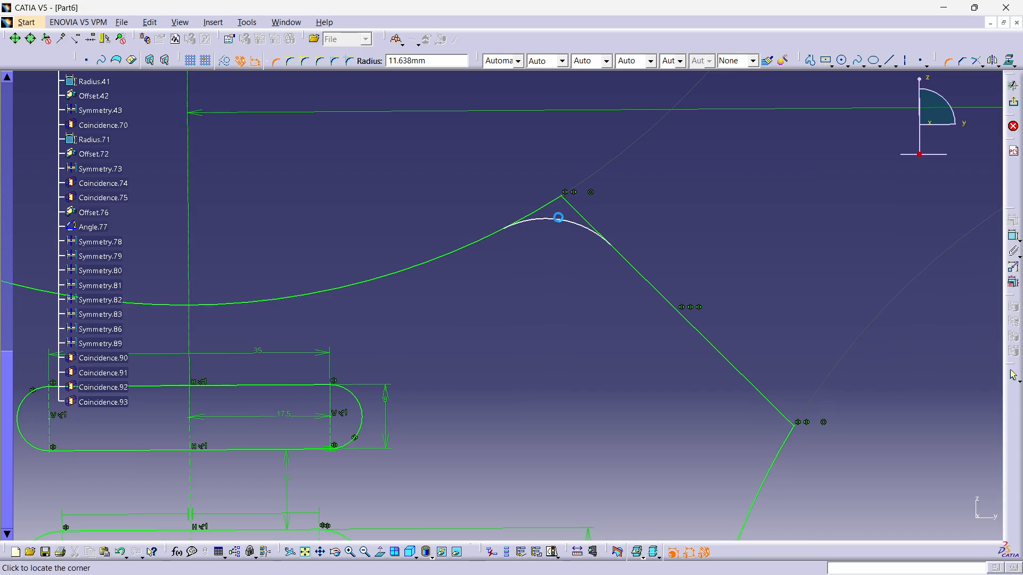
left_click(572, 212)
double_click(559, 227)
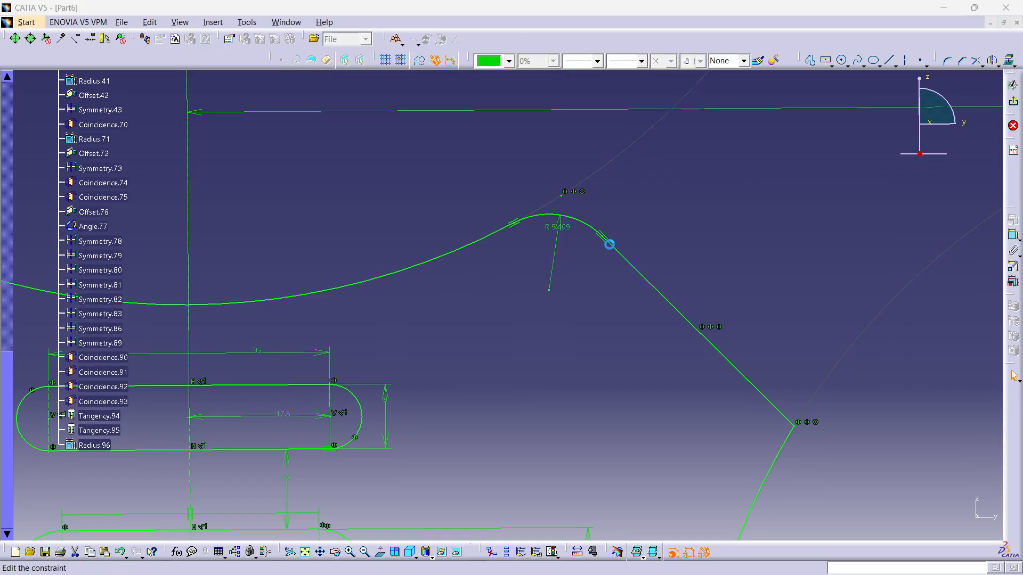
type("5mm")
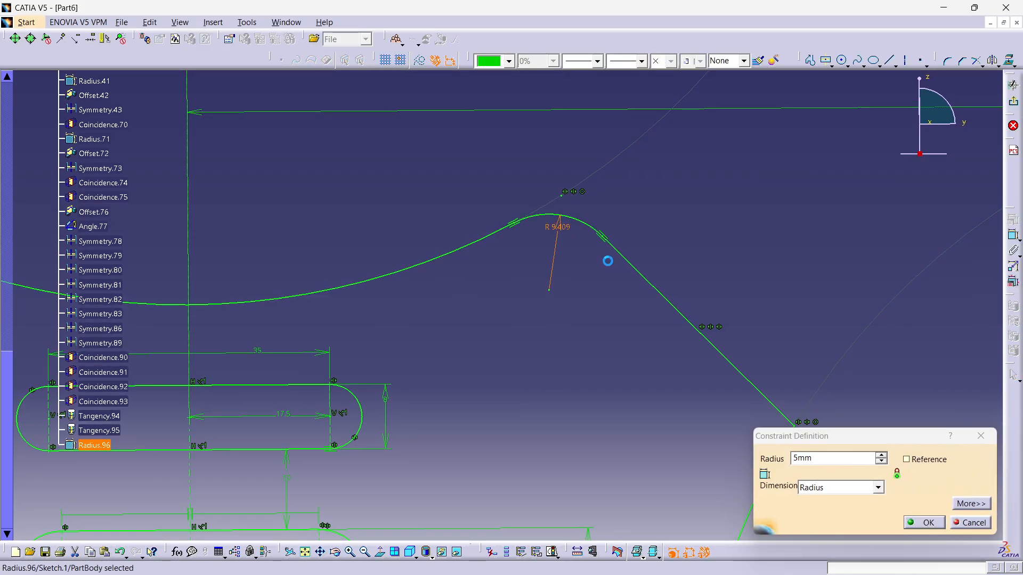
key("Return")
middle_click_drag(662, 245, 600, 133)
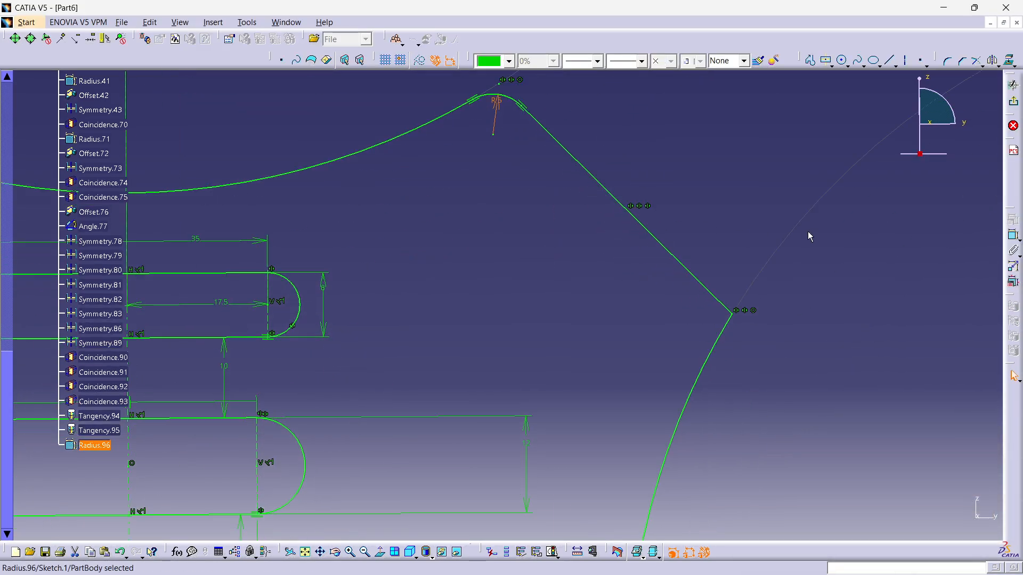
- Round the corner between the positive-side concave arc and the upper corner line with a 5 mm radius
left_click(951, 62)
left_click(731, 315)
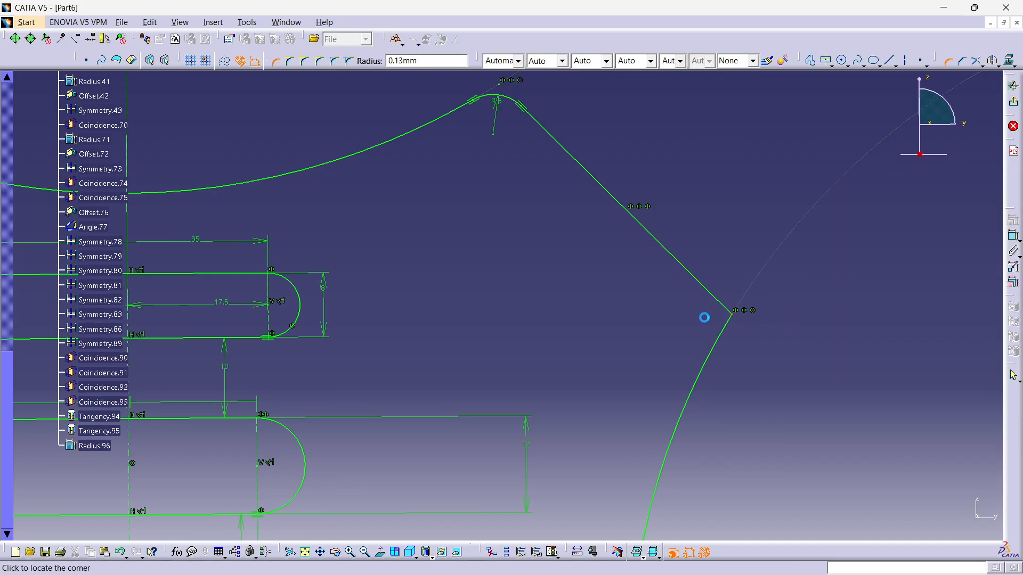
left_click(699, 314)
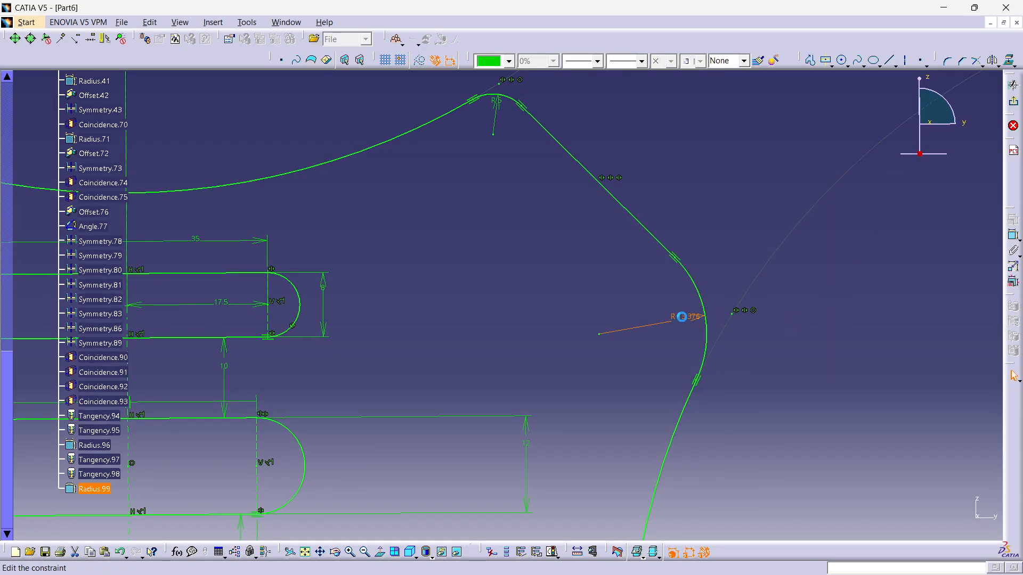
double_click(684, 319)
type("5mm")
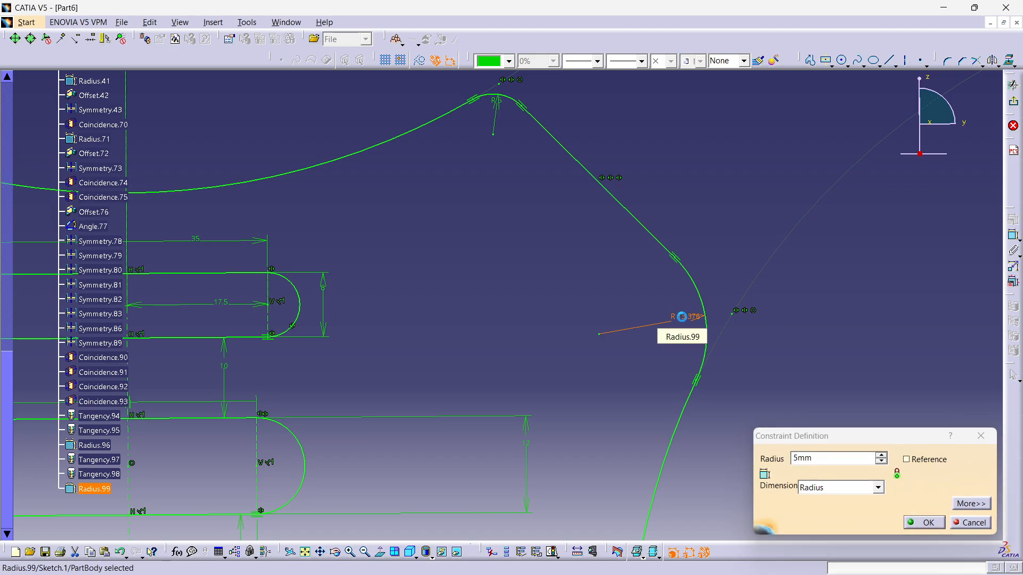
key("Return")
mouse_move(703, 184)
middle_mouse_down()
mouse_move(655, 288)
mouse_move(657, 266)
middle_mouse_up()
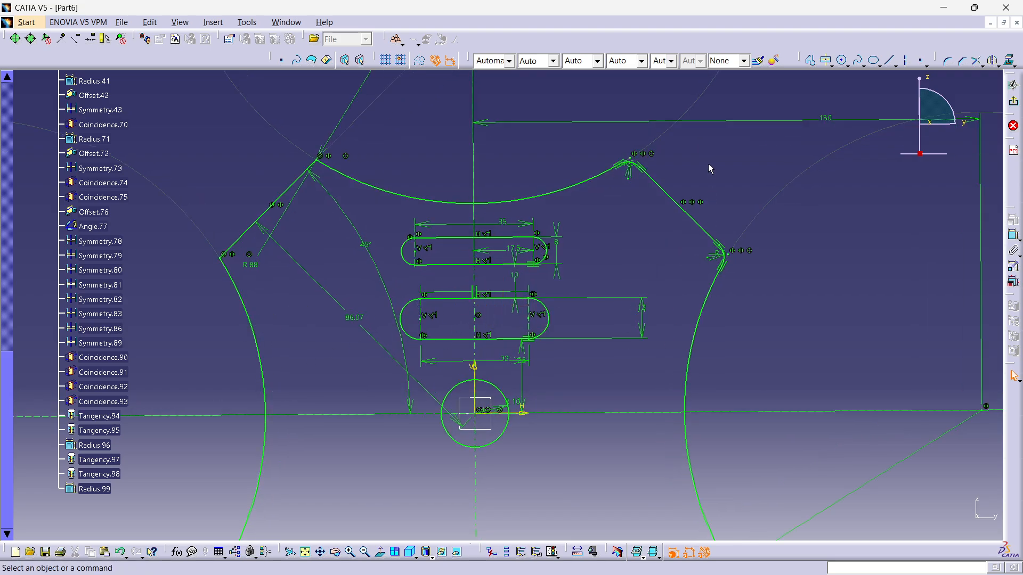
- Mirror the rounded corner arc between the positive-side concave arc and corner line about the vertical axis to the opposite side
mouse_move(784, 254)
middle_mouse_down()
mouse_move(610, 174)
mouse_move(754, 192)
middle_mouse_up()
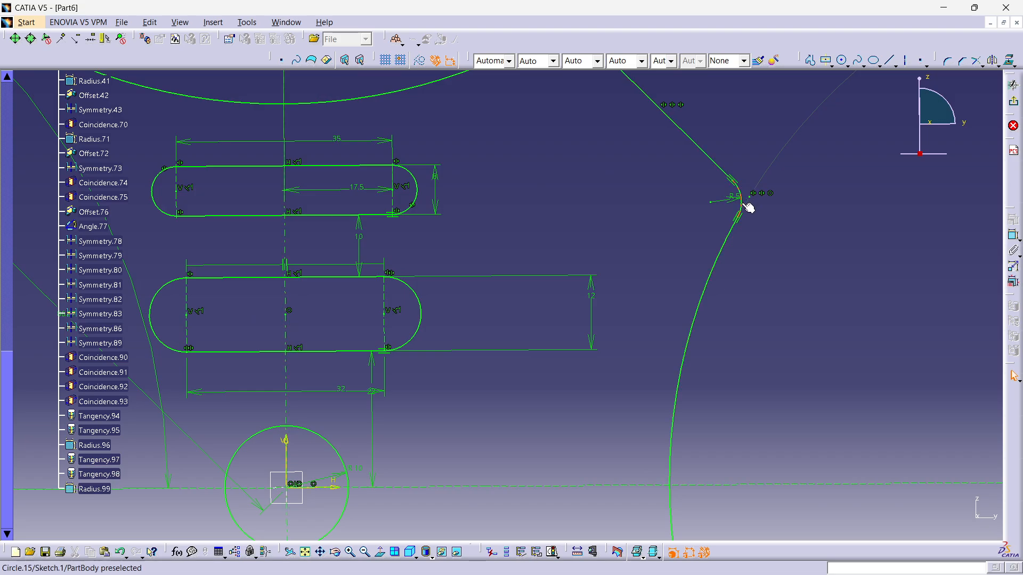
left_click(740, 203)
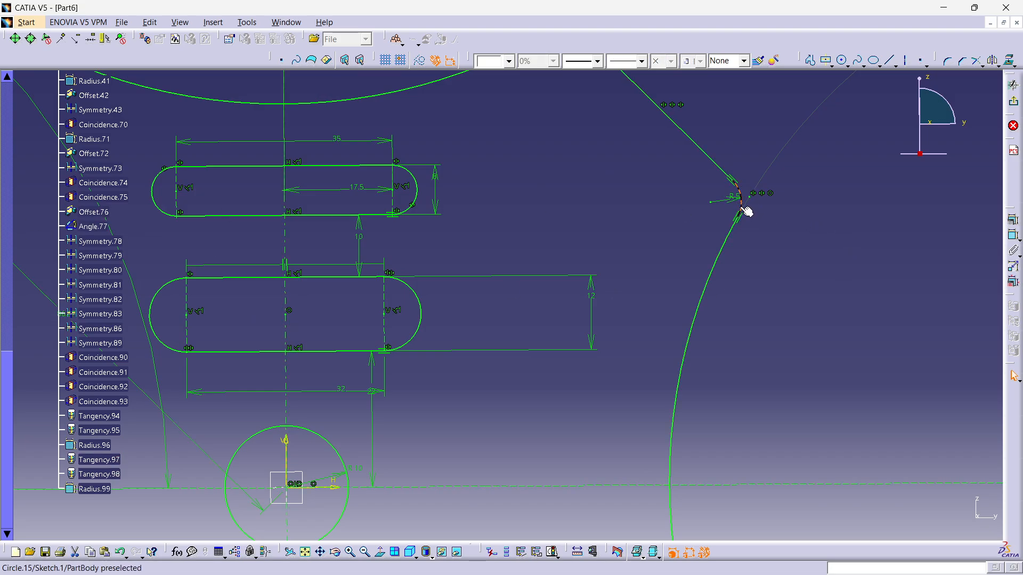
scroll(331, 209, "up", 15)
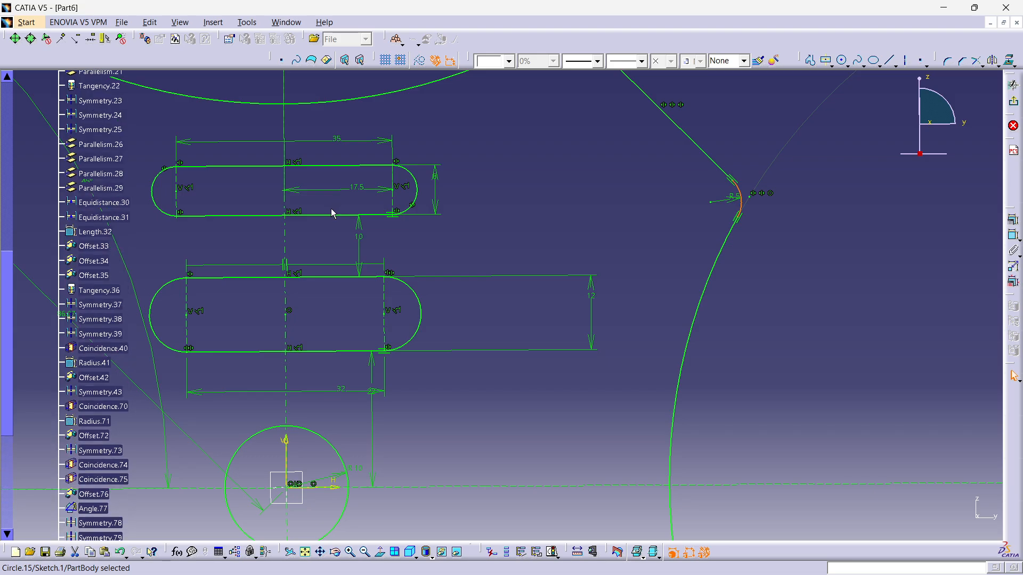
scroll(76, 247, "up", 1)
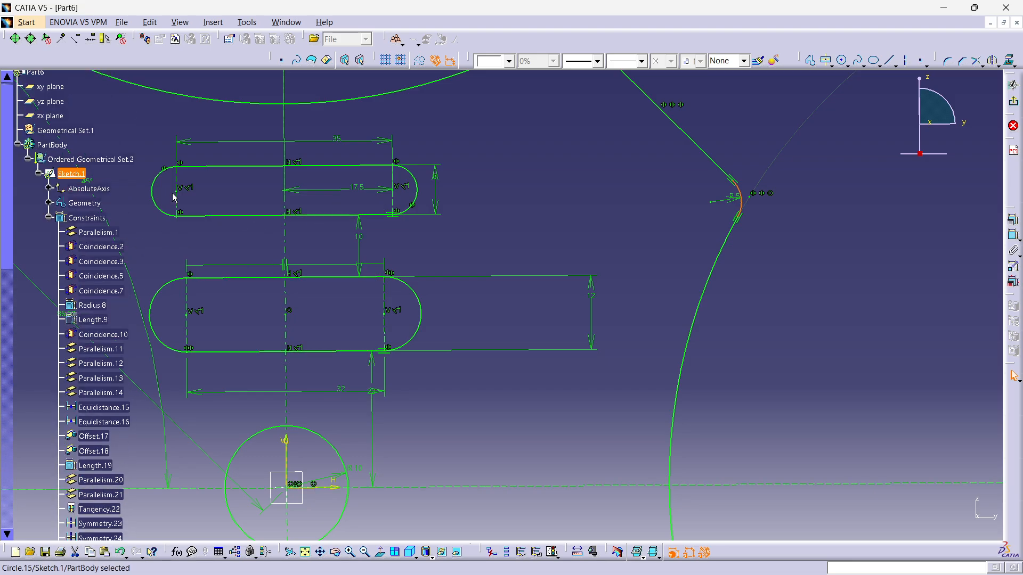
left_click(49, 203)
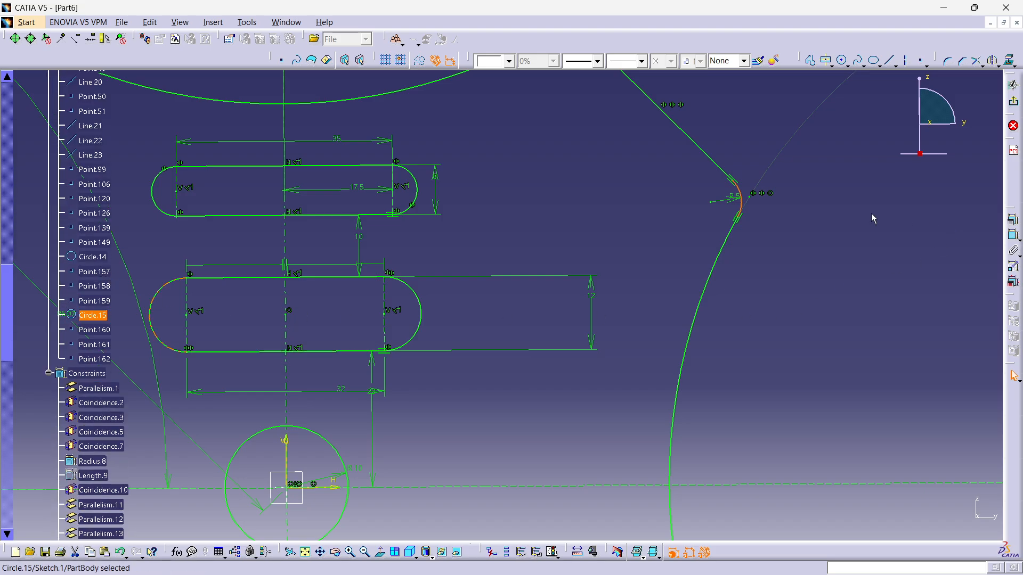
mouse_move(762, 205)
middle_mouse_down()
mouse_move(820, 250)
mouse_move(861, 187)
middle_mouse_up()
left_click(992, 61)
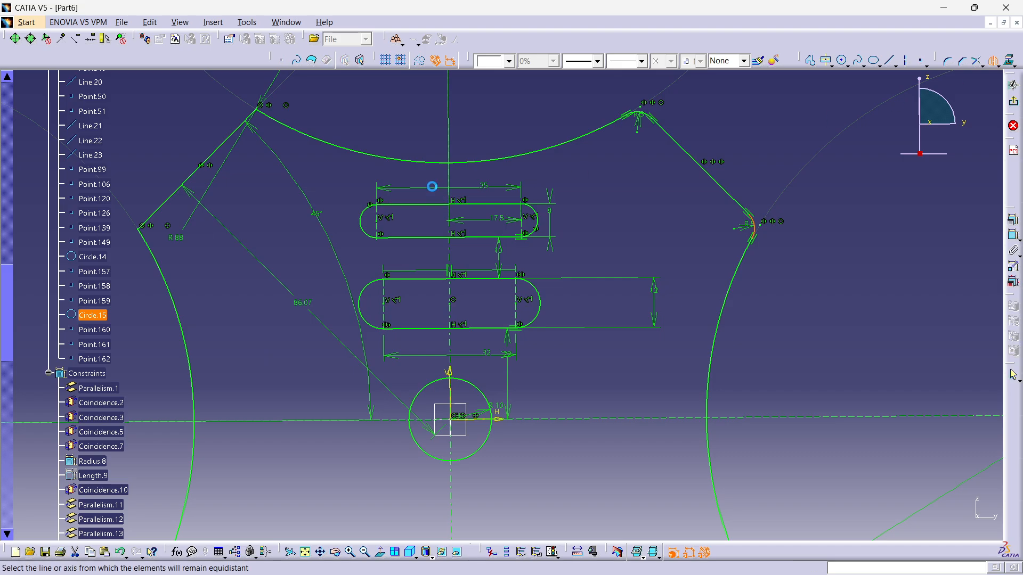
left_click(448, 172)
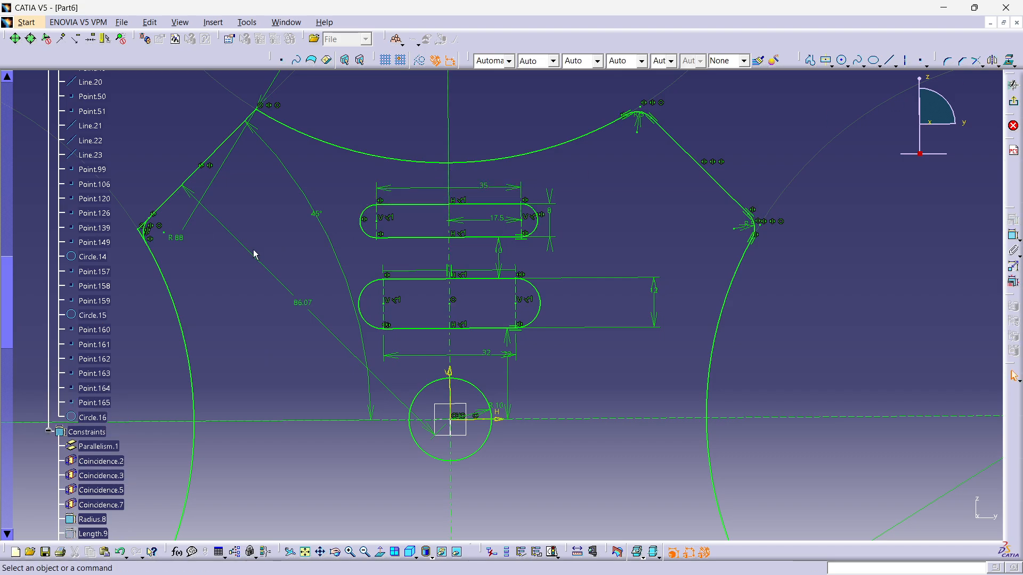
- Quick-trim the sharp ends of the corner line and concave arc that extend past the mirrored corner arc
mouse_move(181, 258)
middle_mouse_down()
mouse_move(361, 281)
mouse_move(319, 133)
middle_mouse_up()
middle_click_drag(101, 221, 642, 254)
middle_click_drag(537, 270, 667, 212)
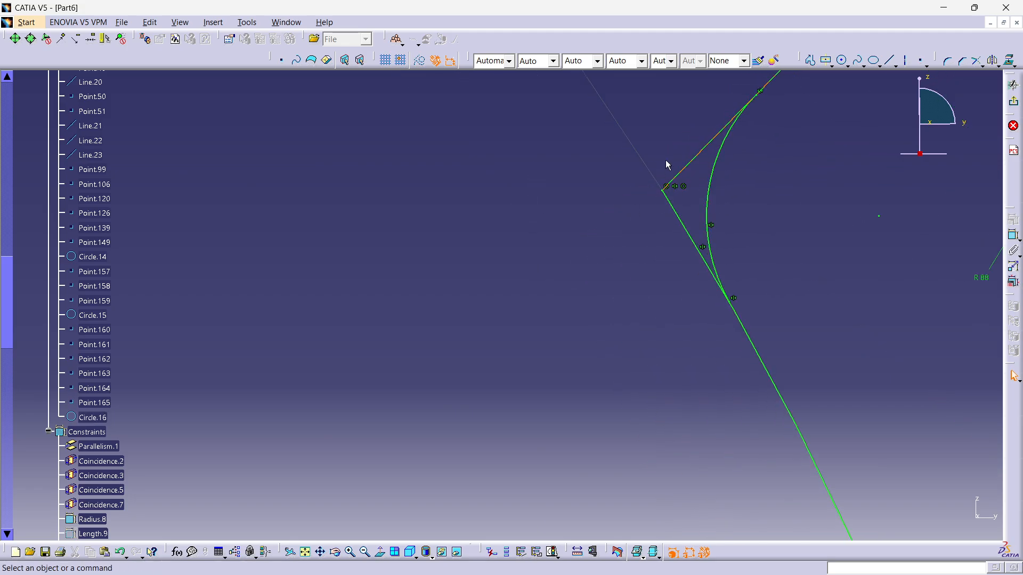
middle_click_drag(767, 213, 594, 259)
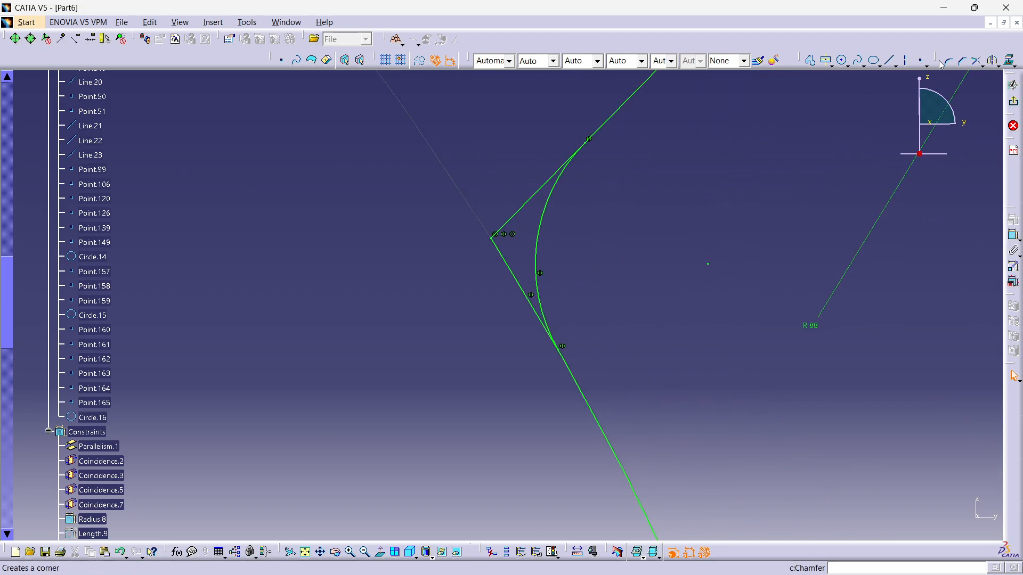
left_click(891, 61)
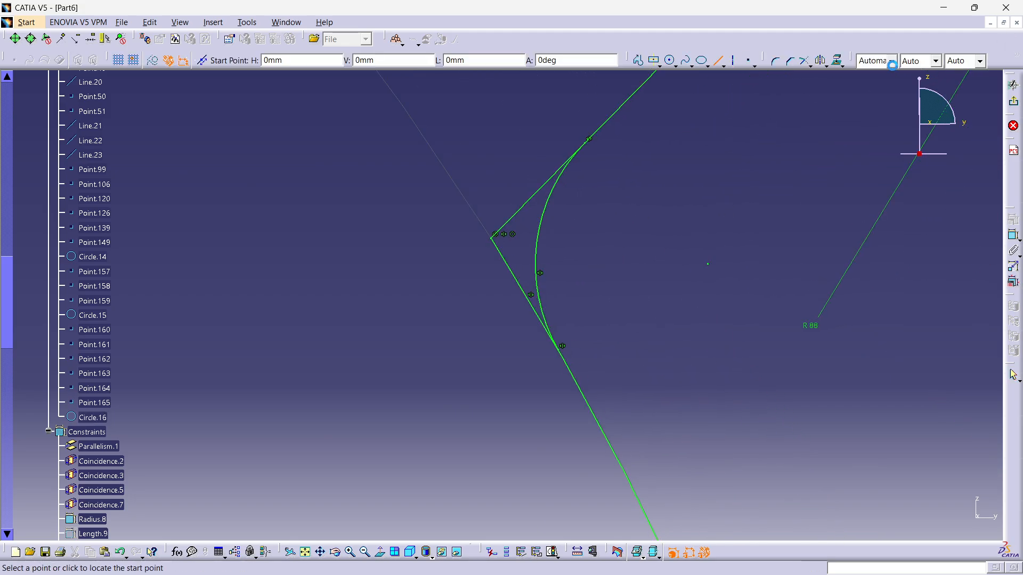
key("Escape")
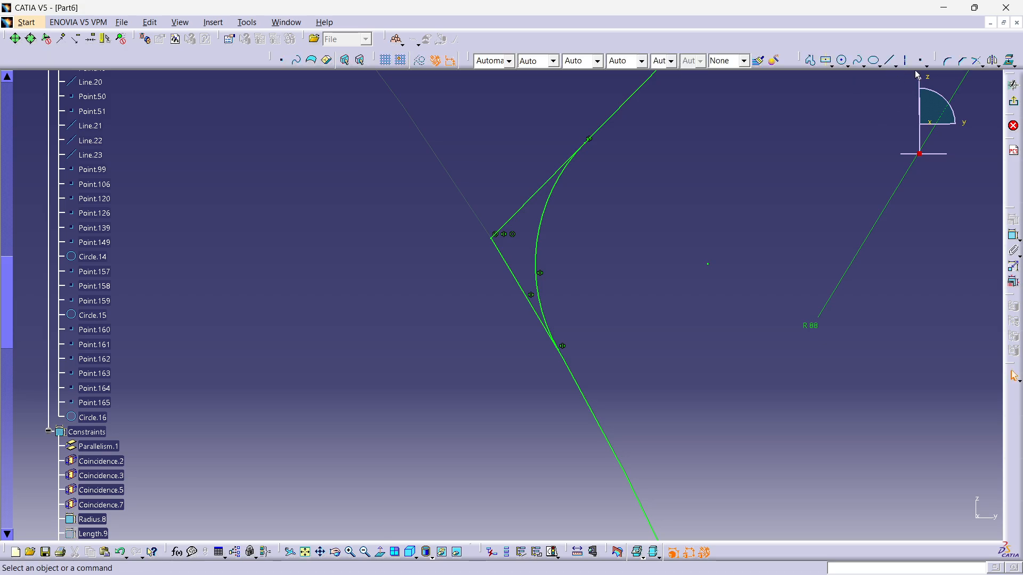
left_click(981, 66)
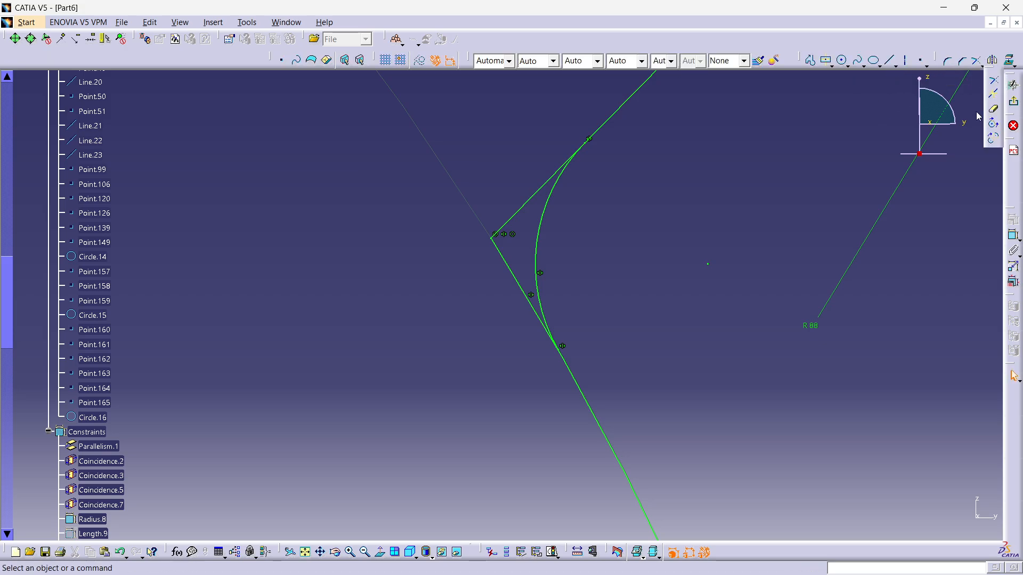
left_click(985, 112)
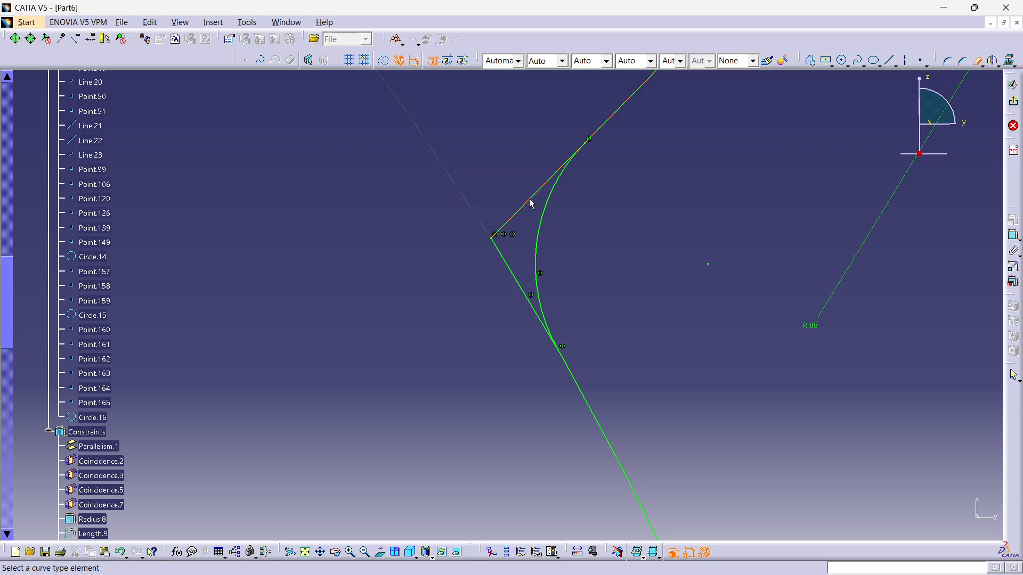
left_click(516, 226)
left_click(507, 262)
mouse_move(660, 157)
middle_mouse_down()
mouse_move(630, 231)
mouse_move(667, 150)
middle_mouse_up()
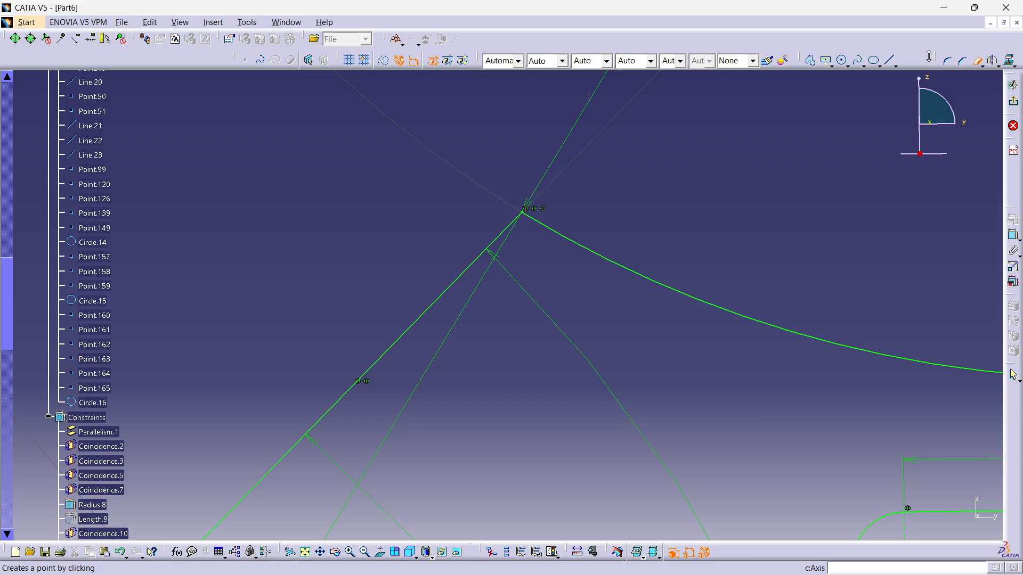
- Round the corner between the original 45-degree corner line and the upper concave arc, and confirm its radius dimension
left_click(947, 63)
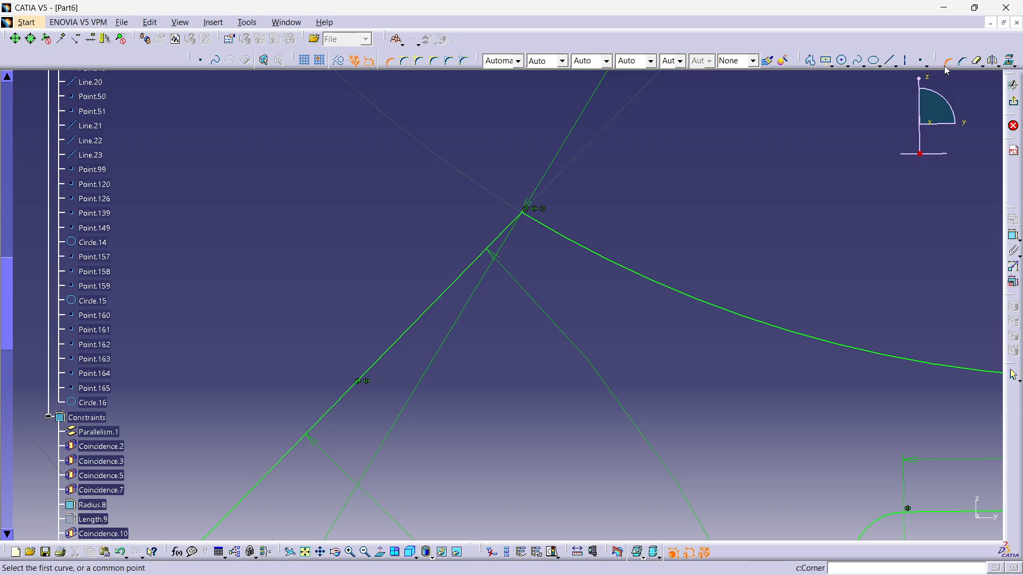
left_click(525, 214)
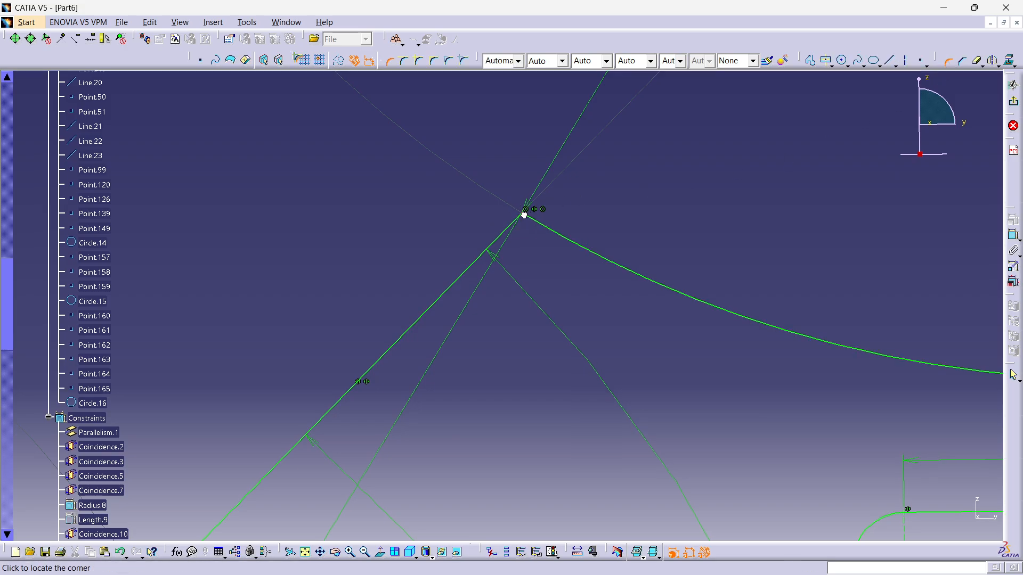
left_click(525, 233)
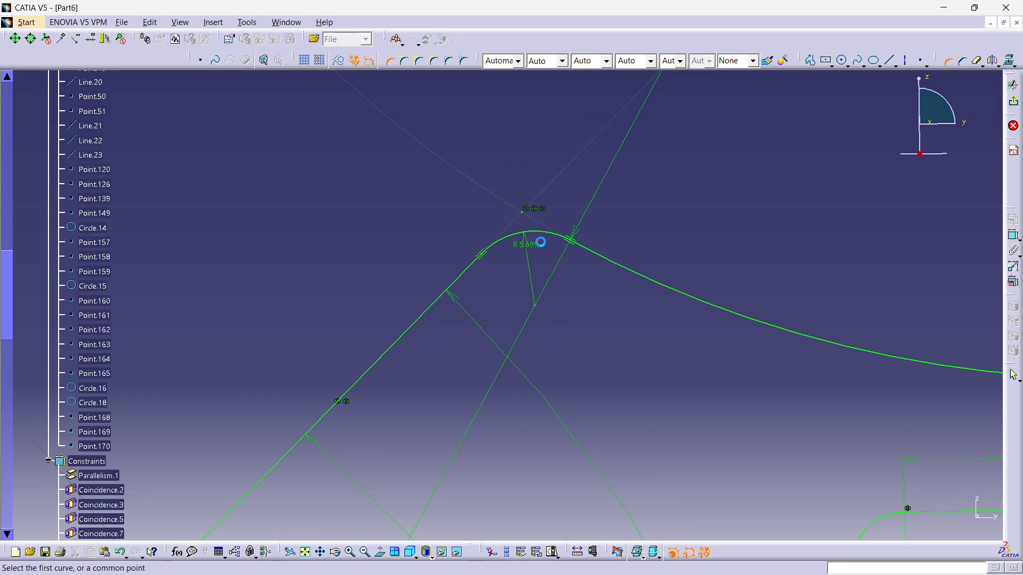
double_click(527, 243)
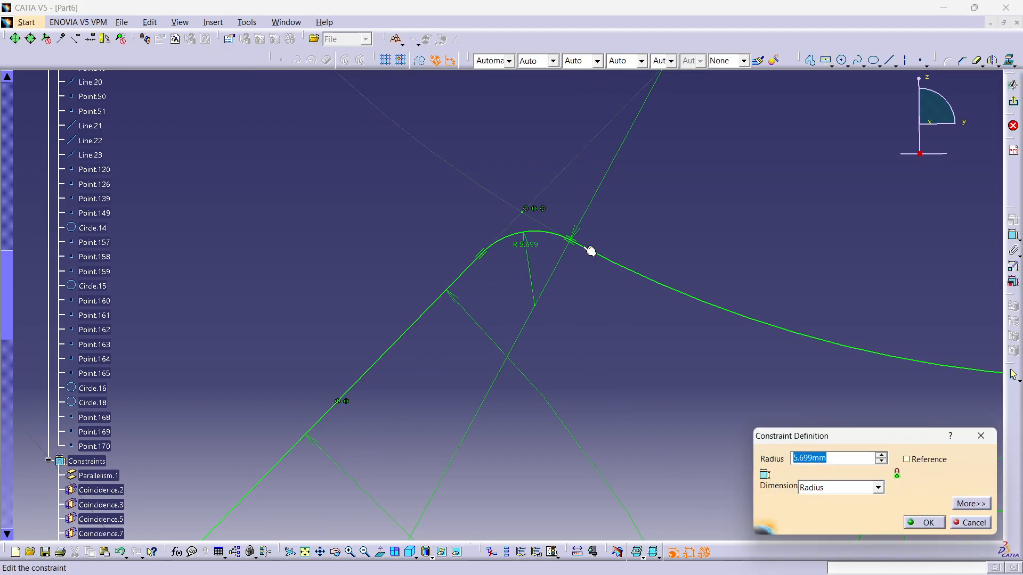
key("Return")
mouse_move(614, 144)
middle_mouse_down()
mouse_move(546, 483)
mouse_move(502, 290)
mouse_move(539, 384)
middle_mouse_up()
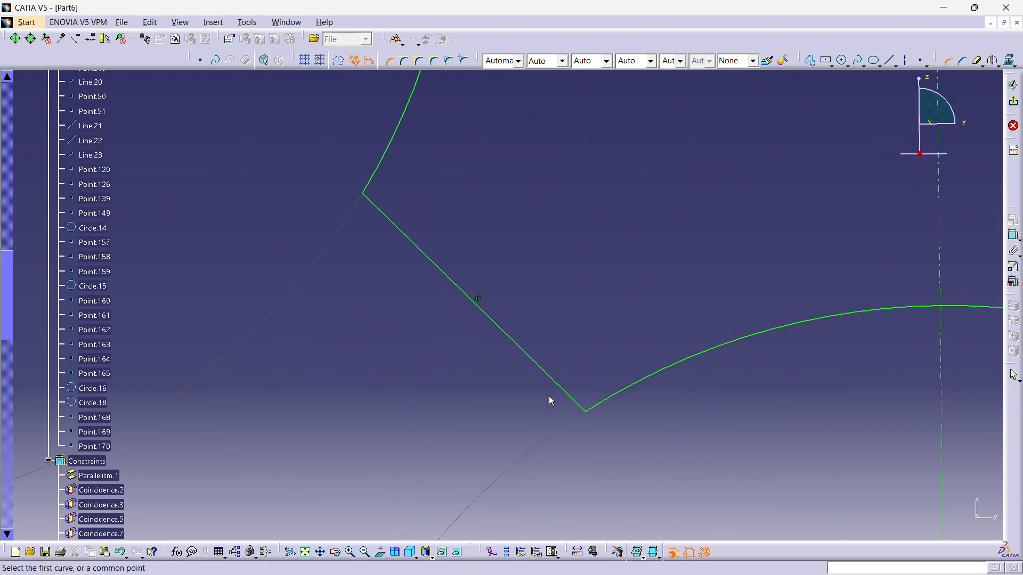
- Try to round both ends of the profile's lower-left slanted edge, using a 5 mm radius where it meets the side arc
left_click(586, 410)
left_click(585, 397)
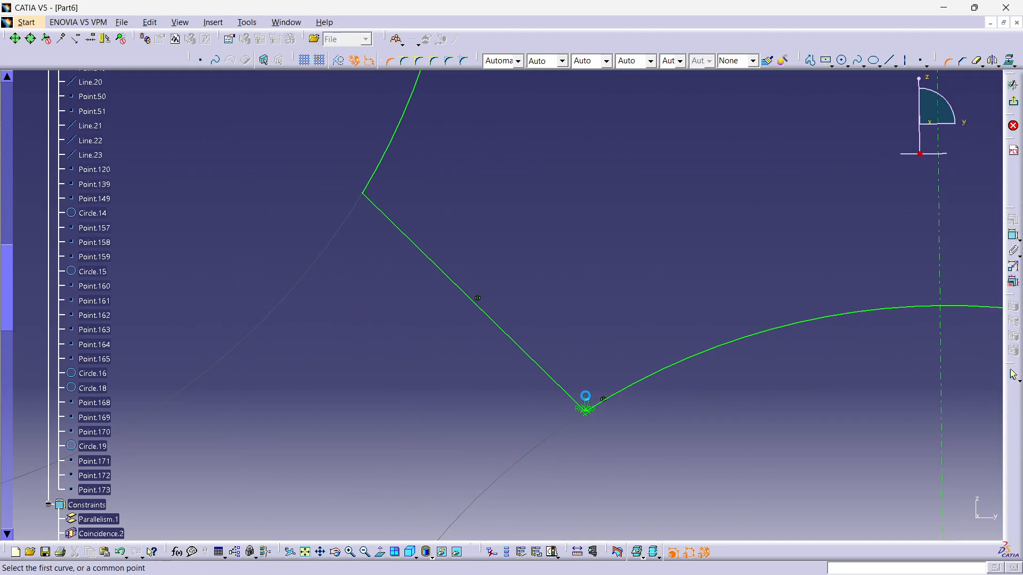
left_click(365, 195)
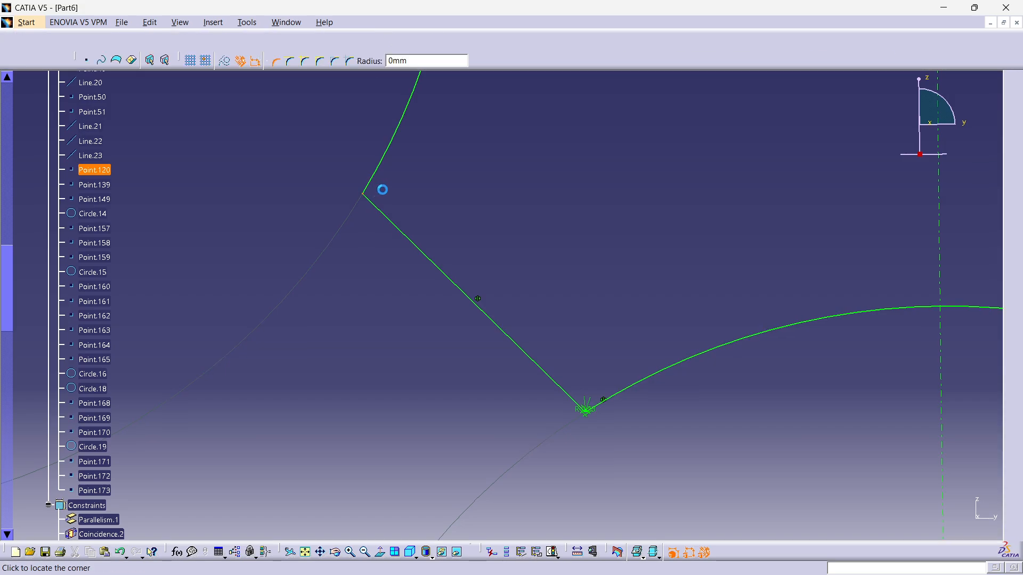
left_click(390, 200)
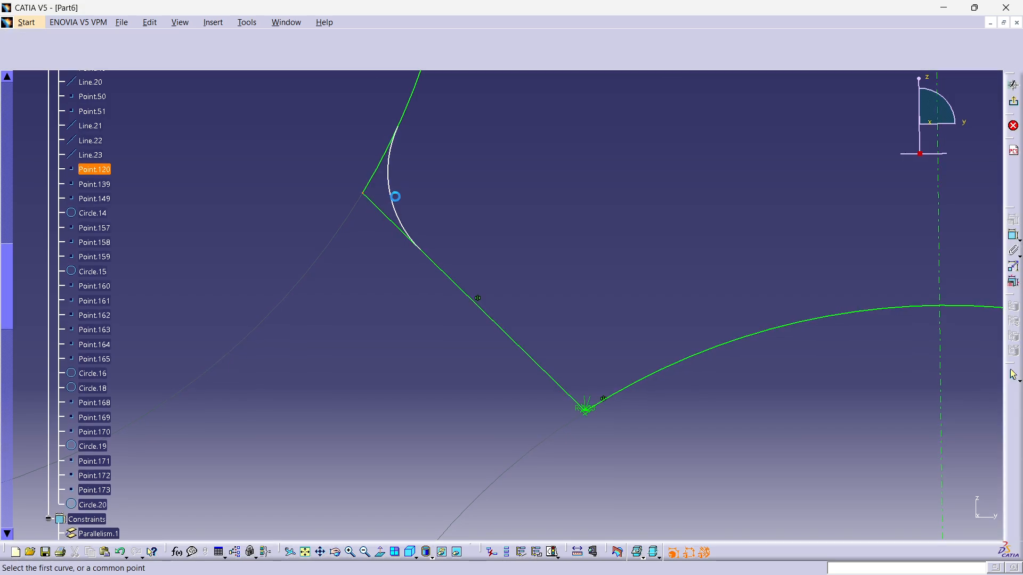
double_click(415, 184)
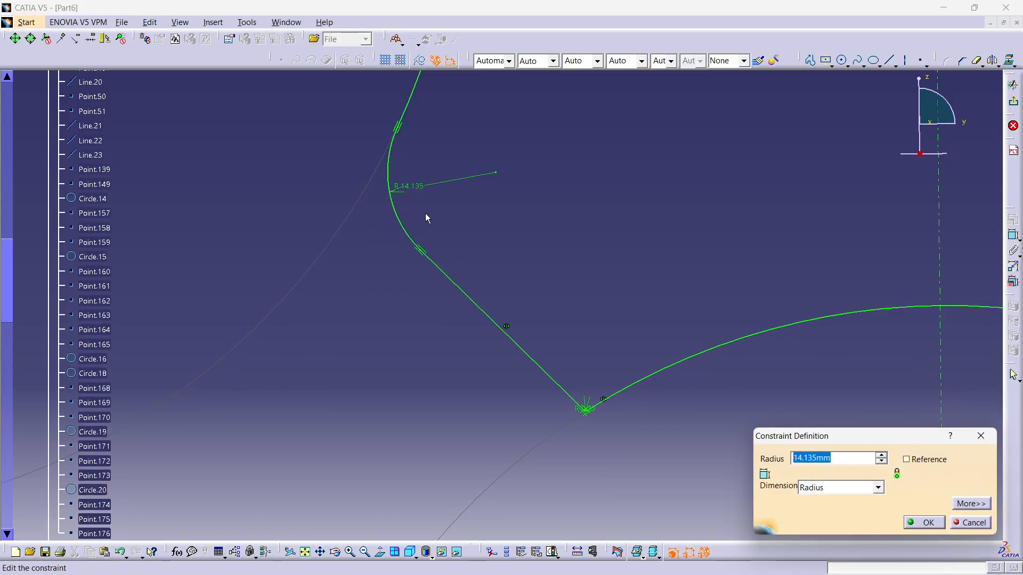
type("5")
mouse_move(622, 326)
middle_mouse_down()
mouse_move(570, 249)
mouse_move(574, 270)
middle_mouse_up()
middle_click_drag(591, 423, 530, 281)
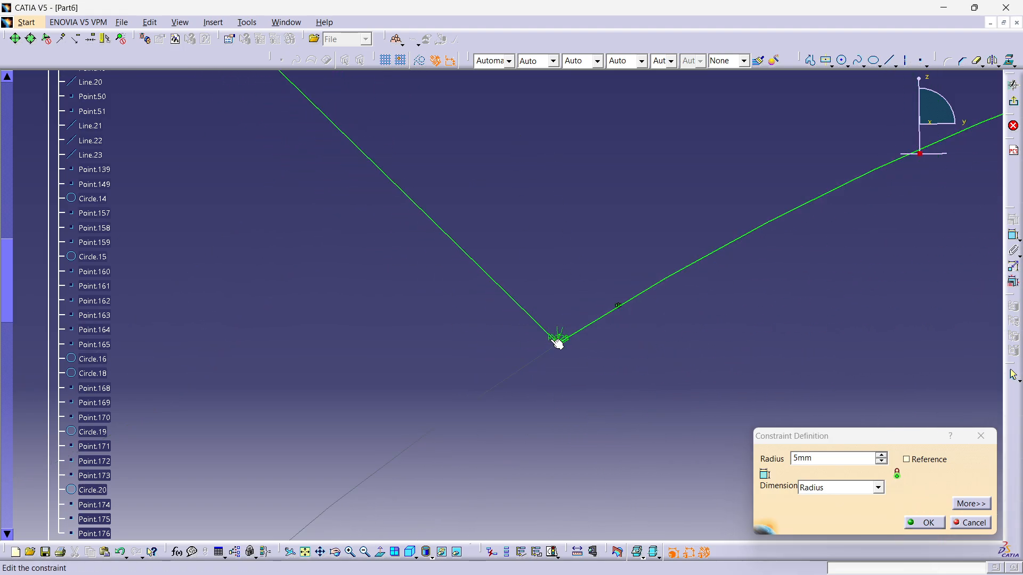
key("Return")
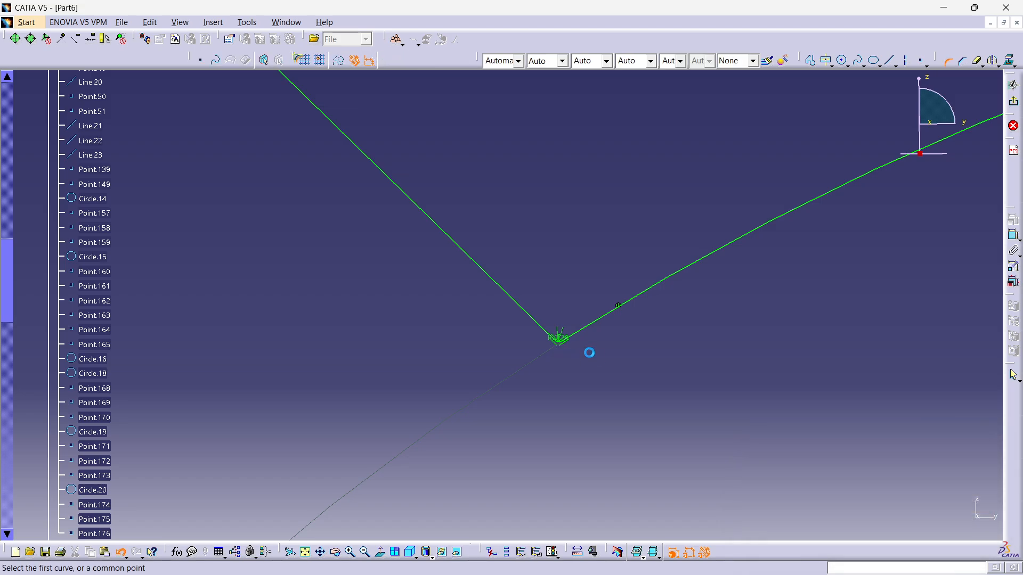
- Undo the corners made on the lower-left slanted edge and leave the Corner command
key("ctrl+z")
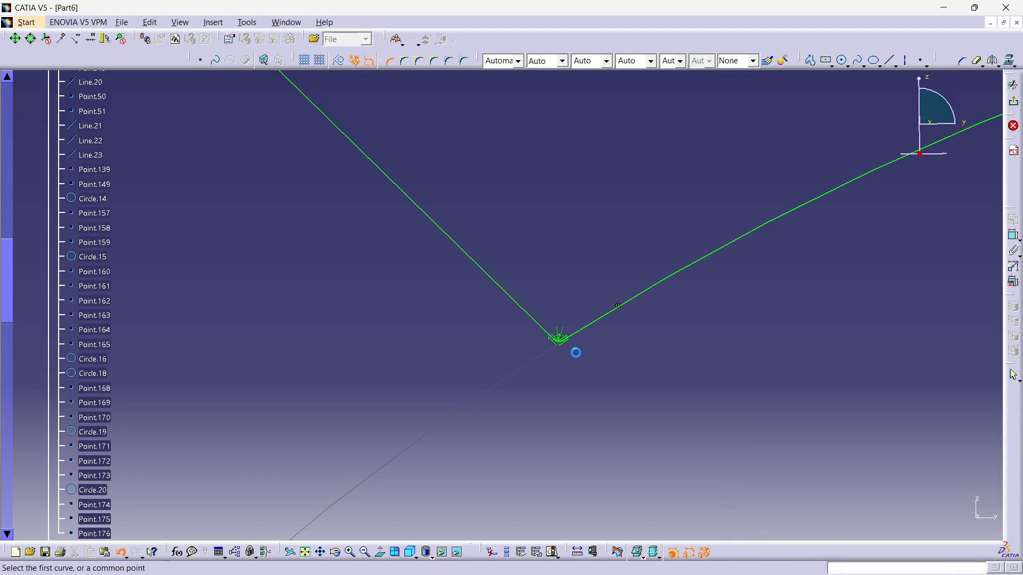
middle_click_drag(555, 211, 568, 306)
key("Escape")
key("ctrl+z")
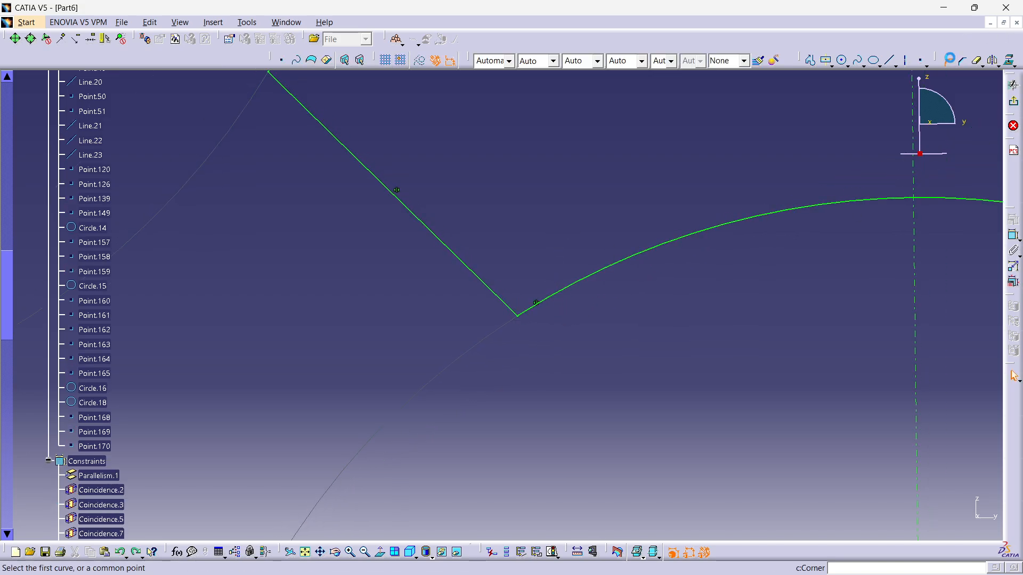
- Round the corner where the lower-left slanted edge meets the bottom arc with a 5 mm radius
key("Return")
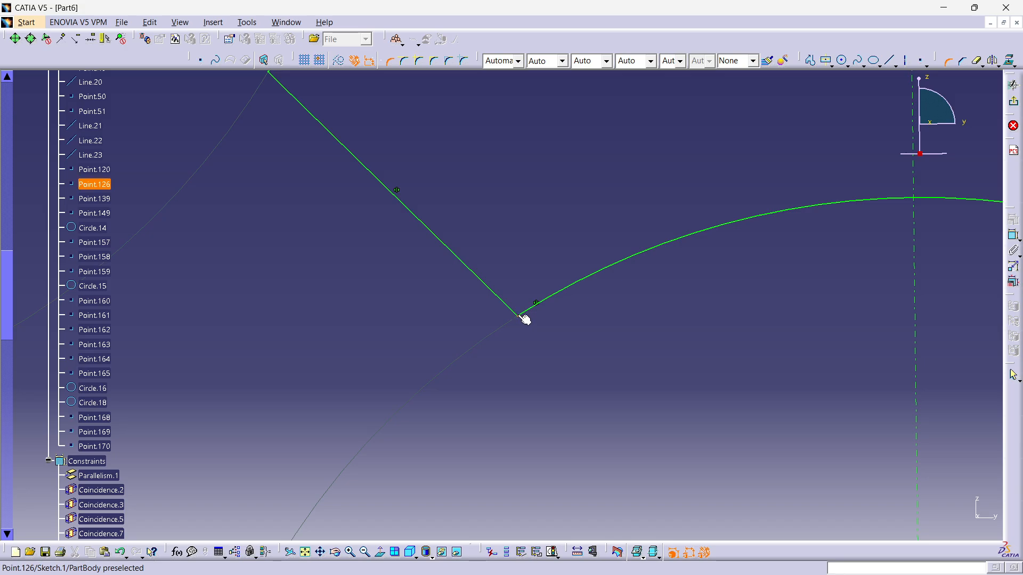
left_click(525, 317)
left_click(510, 220)
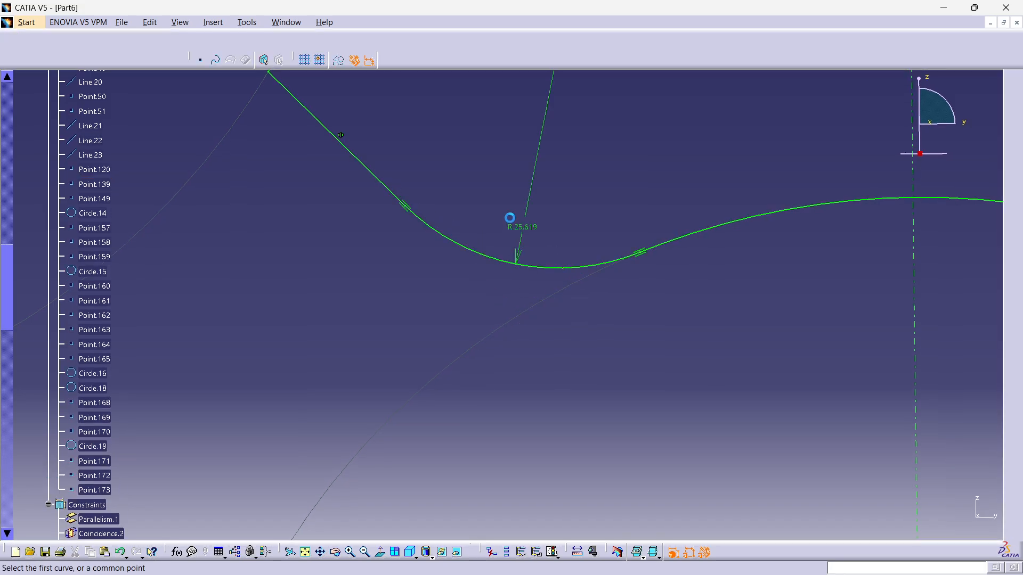
double_click(532, 233)
type("56")
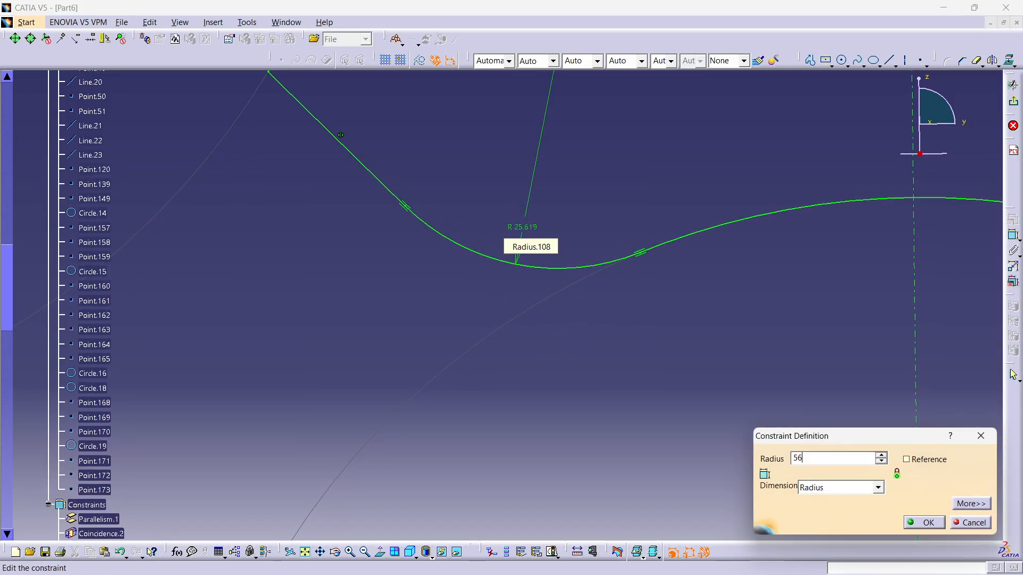
key("Return")
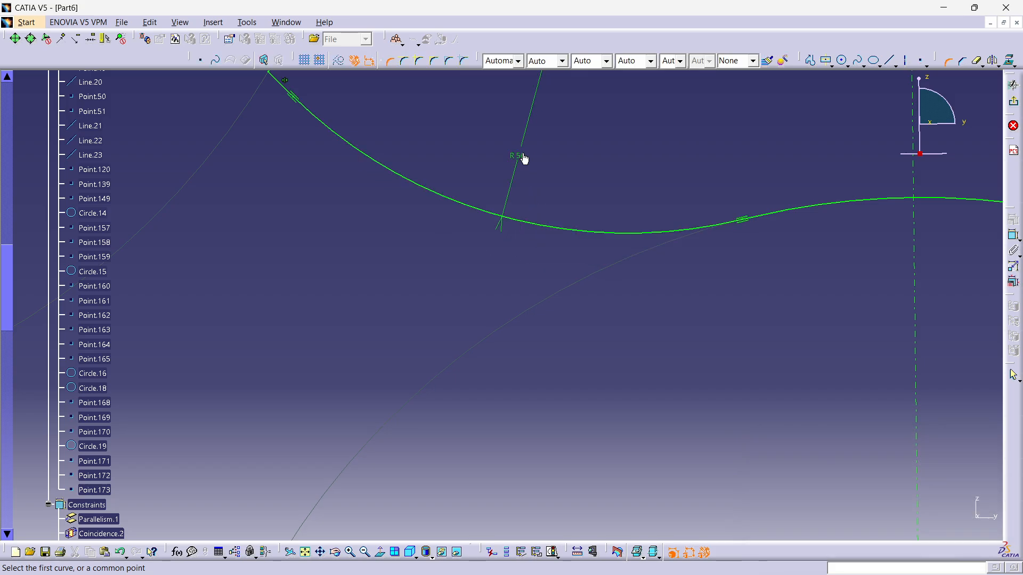
double_click(524, 158)
key("Return")
- Round the corner where the lower-left slanted edge meets the left side arc with a 5 mm radius
mouse_move(473, 223)
middle_mouse_down()
mouse_move(486, 280)
mouse_move(559, 415)
middle_mouse_up()
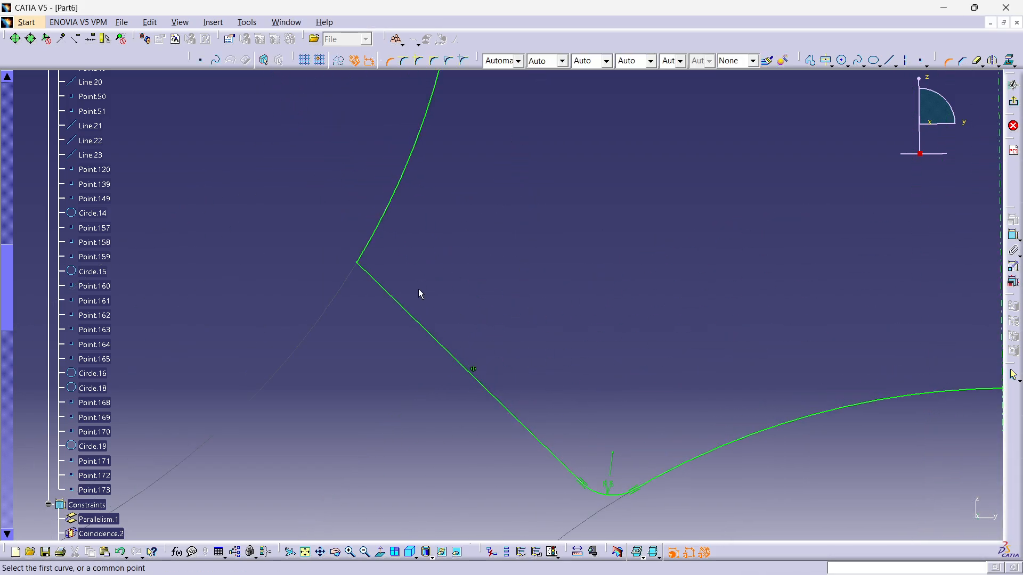
left_click(364, 266)
left_click(400, 256)
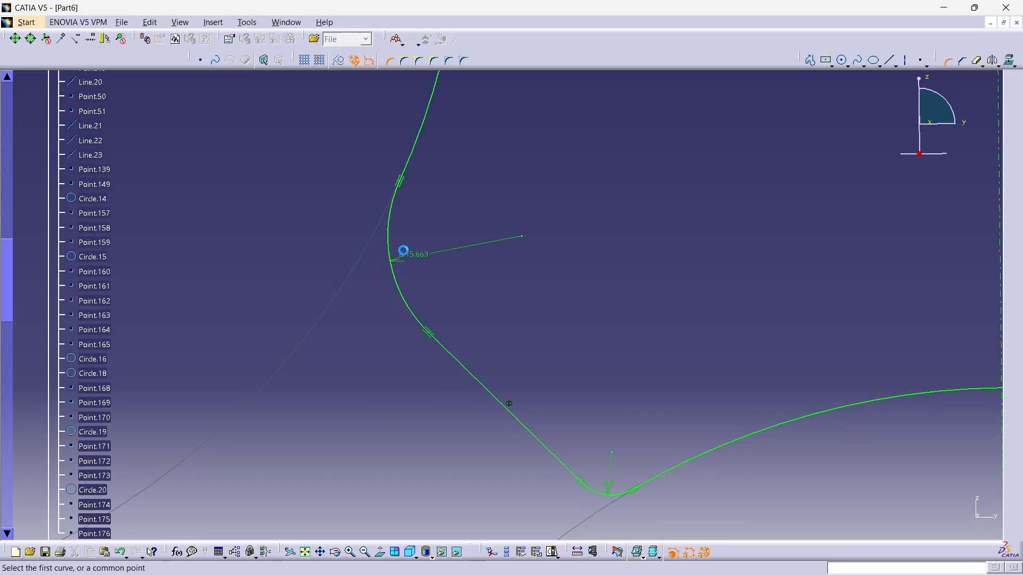
double_click(426, 263)
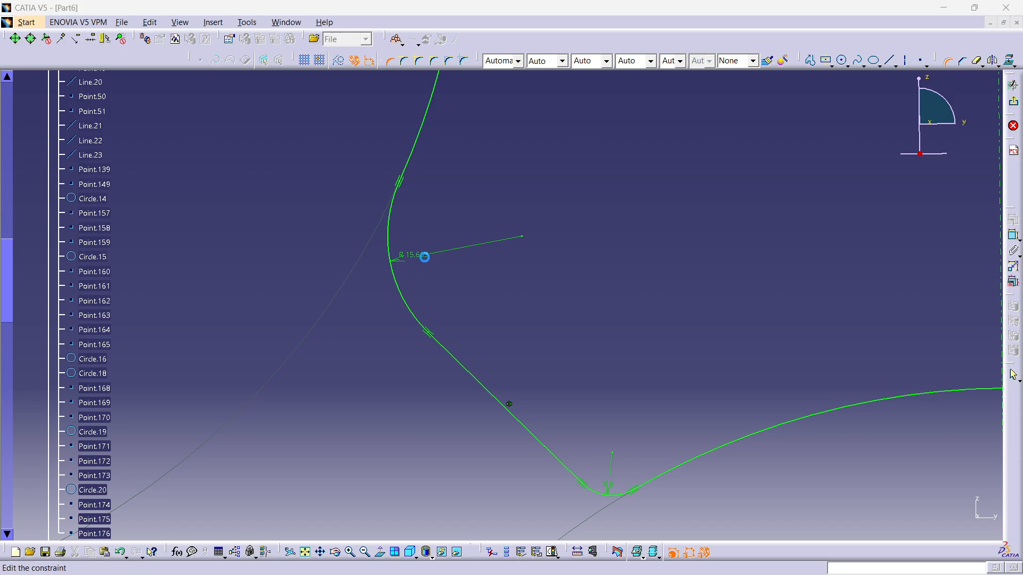
key("Return")
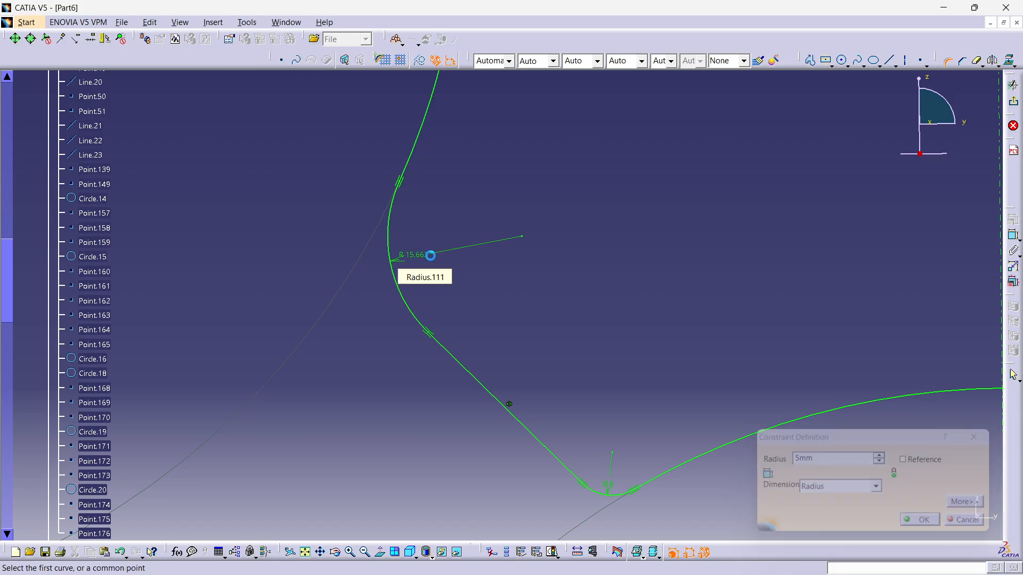
- Round the corner where the bottom arc meets the lower-right slanted edge with a 5 mm radius
middle_click_drag(513, 224, 533, 405)
mouse_move(692, 319)
middle_mouse_down()
mouse_move(474, 228)
mouse_move(581, 389)
middle_mouse_up()
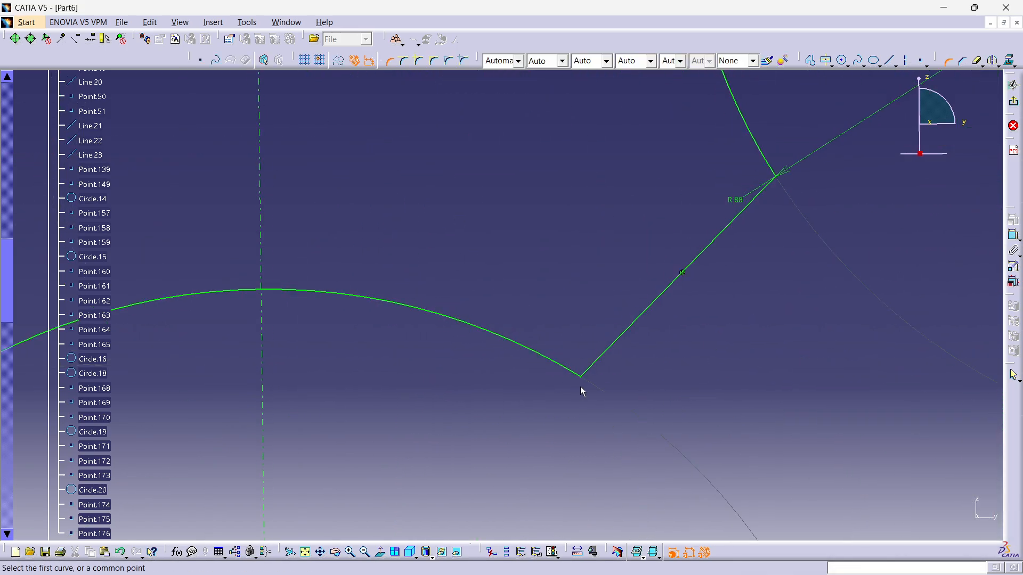
left_click(584, 379)
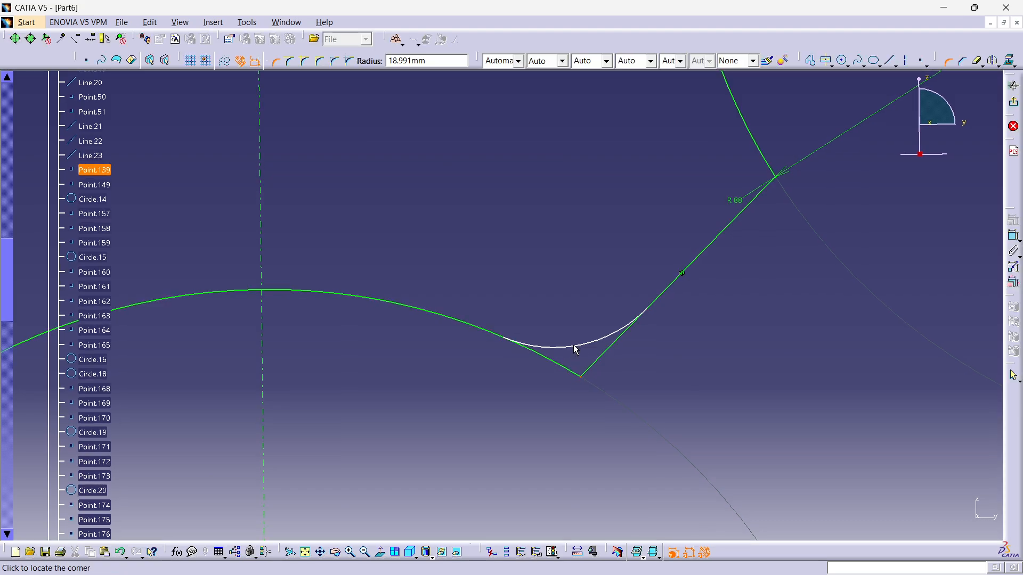
left_click(575, 339)
double_click(578, 321)
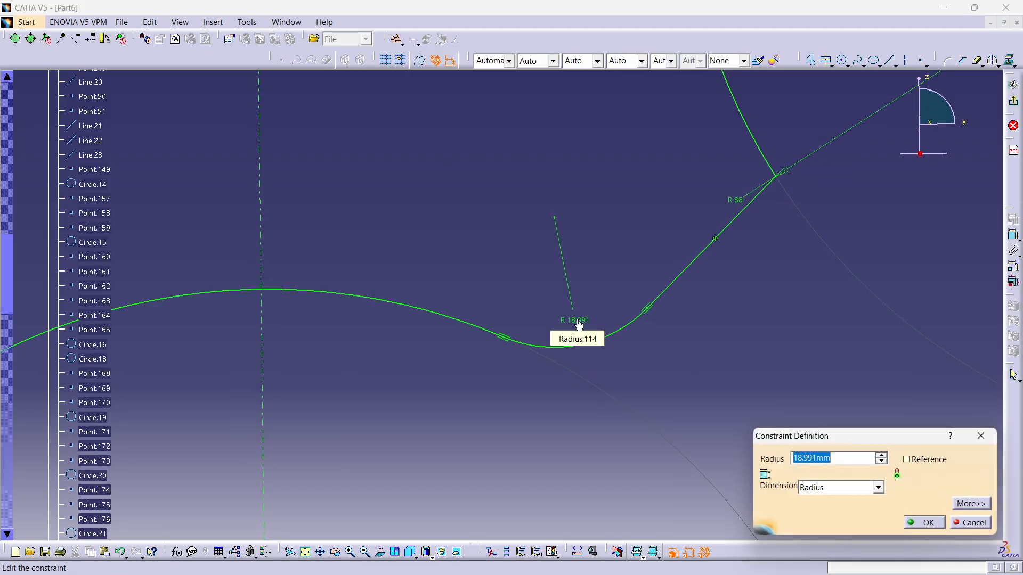
key("Return")
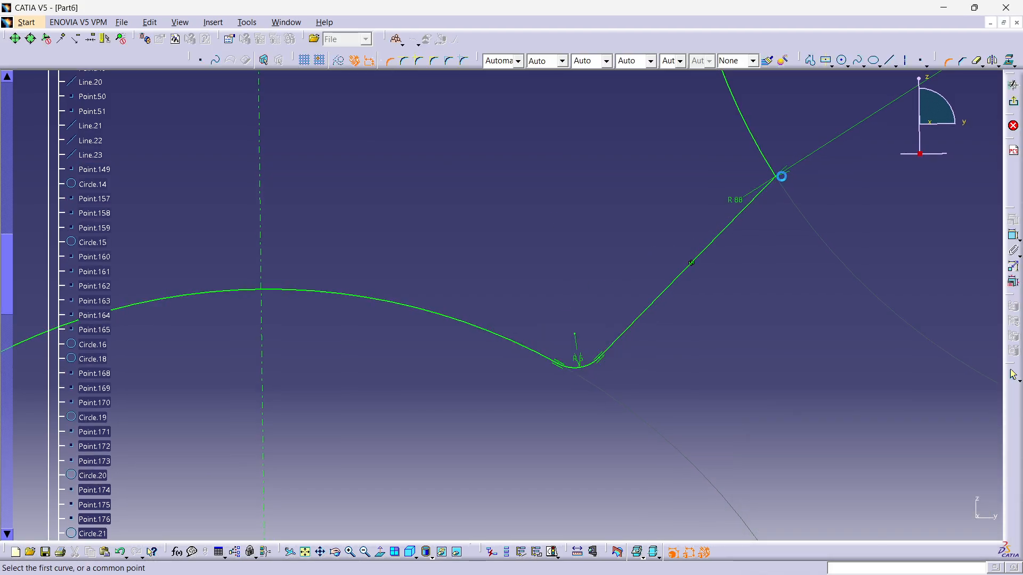
- Round the corner where the lower-right slanted edge meets the right side arc with a 5 mm radius and end the Corner command
left_click(781, 181)
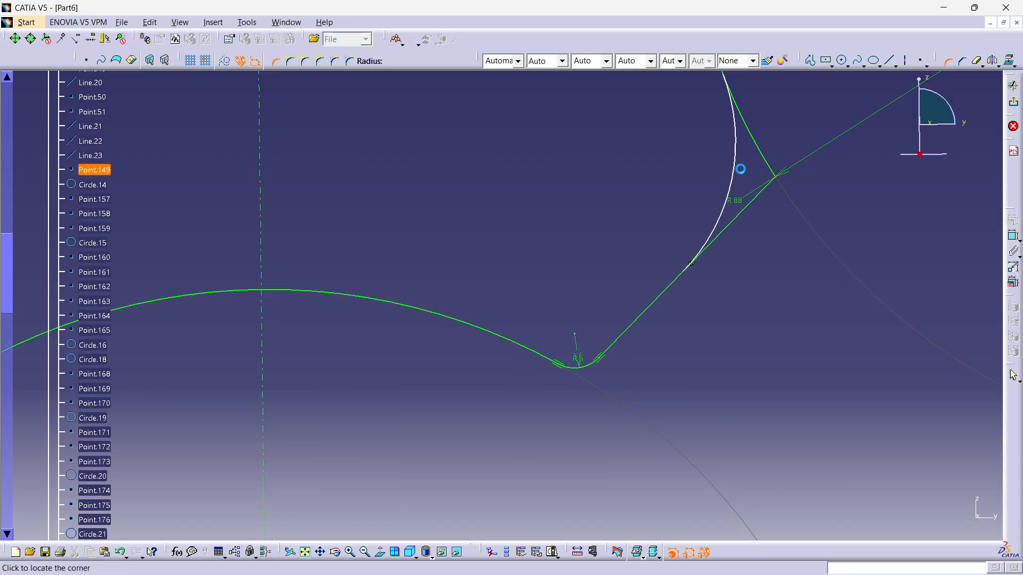
left_click(753, 176)
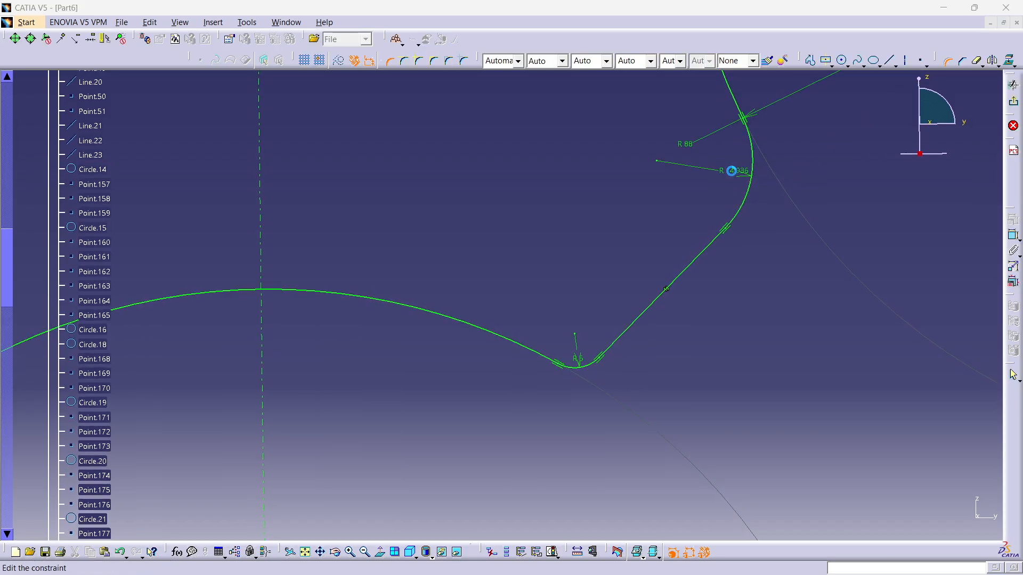
double_click(732, 171)
key("Return")
middle_click_drag(634, 149, 669, 289)
mouse_move(570, 243)
middle_mouse_down()
mouse_move(597, 203)
mouse_move(614, 255)
mouse_move(595, 288)
mouse_move(608, 314)
mouse_move(625, 243)
middle_mouse_up()
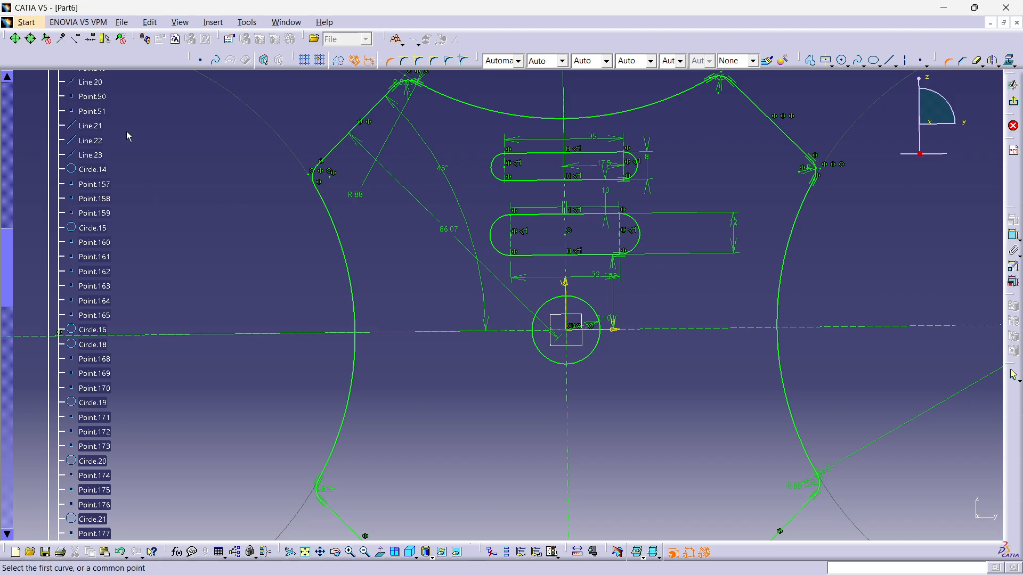
left_click_drag(7, 256, 171, 102)
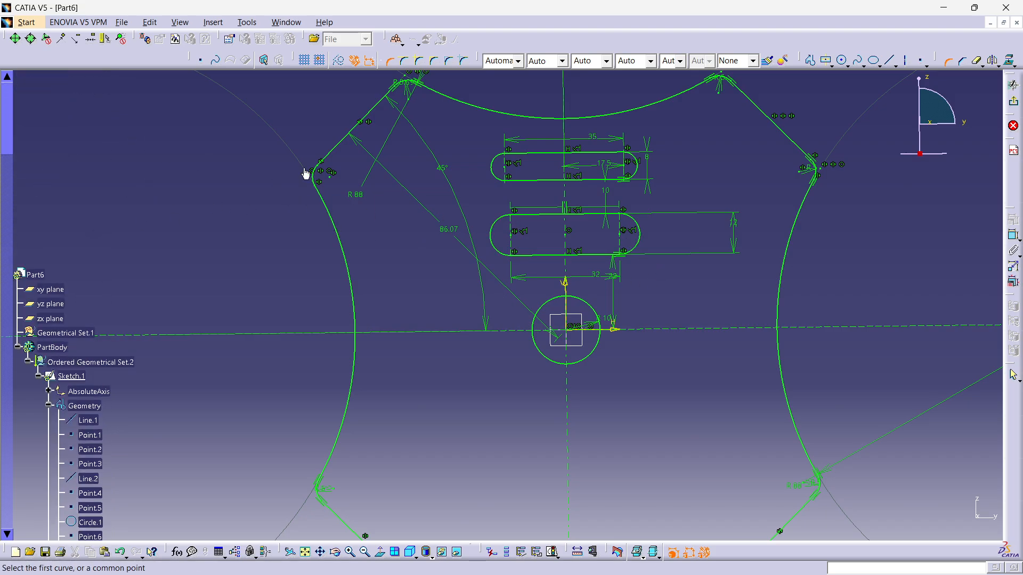
key("Escape")
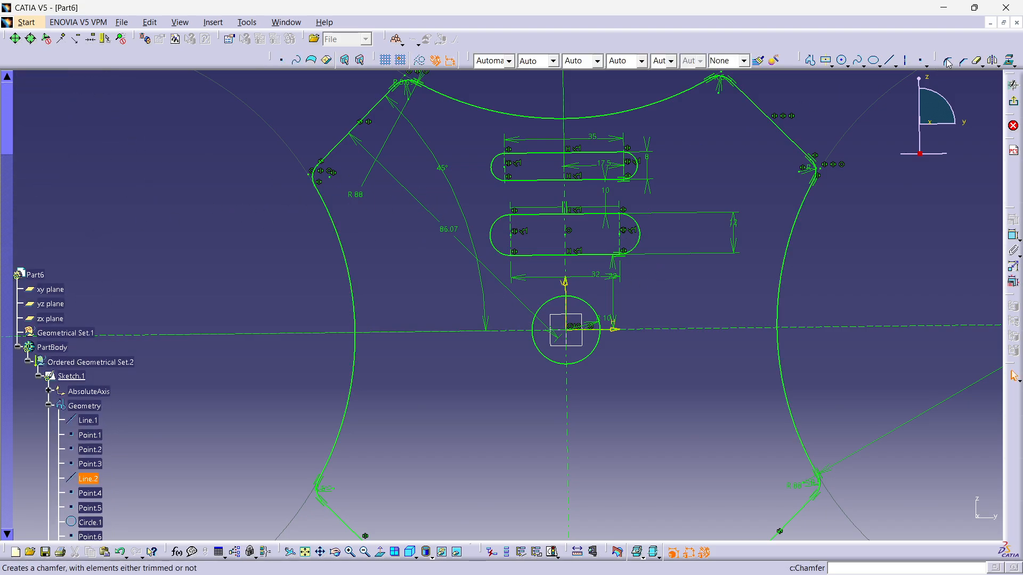
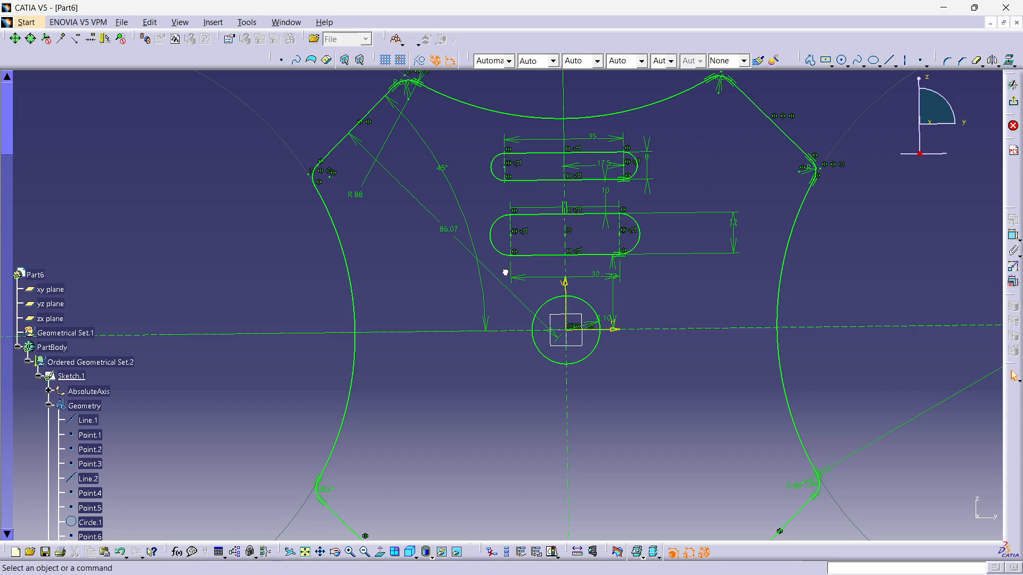
- Mirror the two slots above the central circle about the horizontal centre line
left_click_drag(685, 120, 474, 270)
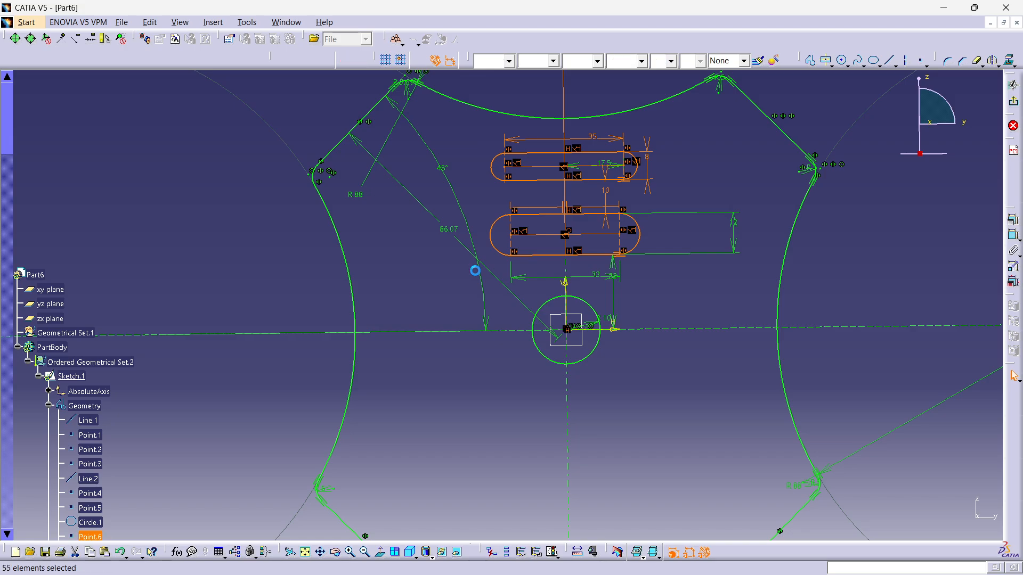
scroll(183, 270, "down", 5)
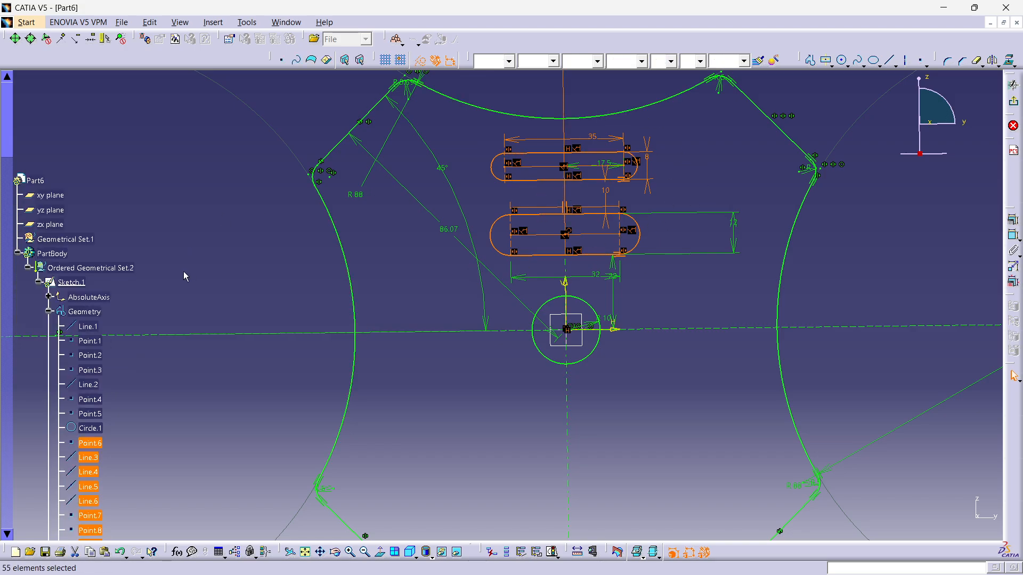
left_click(993, 60)
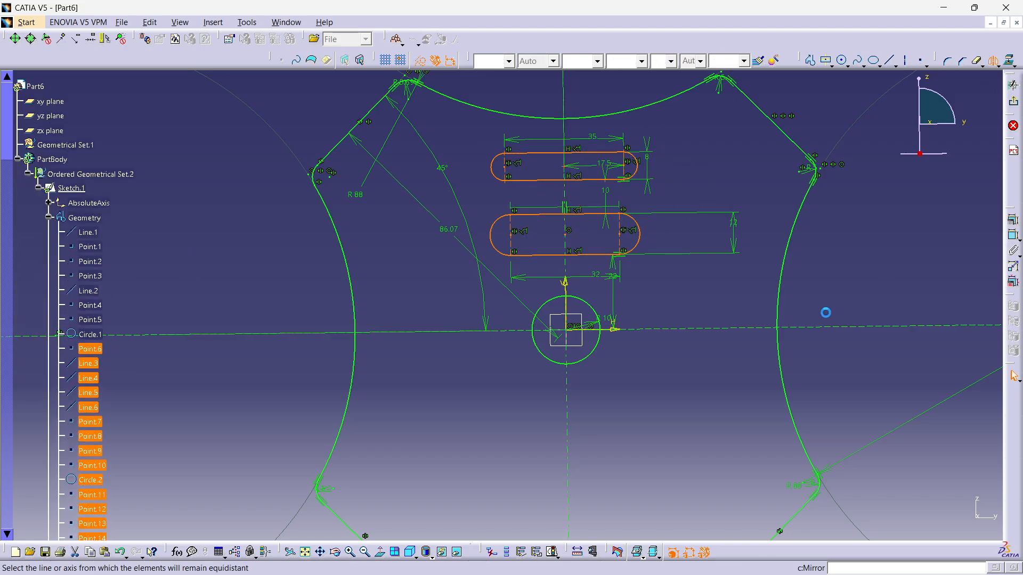
left_click(730, 327)
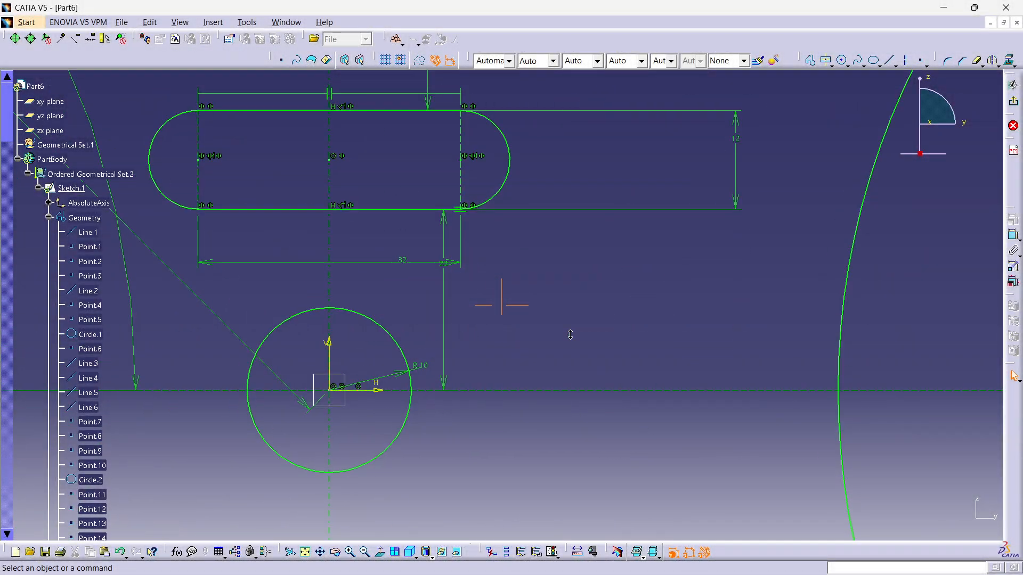
- Draw a narrow upright centered rectangle with its centre on the horizontal centre line, between the central circle and the right side arc
mouse_move(570, 335)
middle_mouse_down("ctrl")
mouse_move(570, 411)
mouse_move(570, 354)
middle_mouse_up("ctrl")
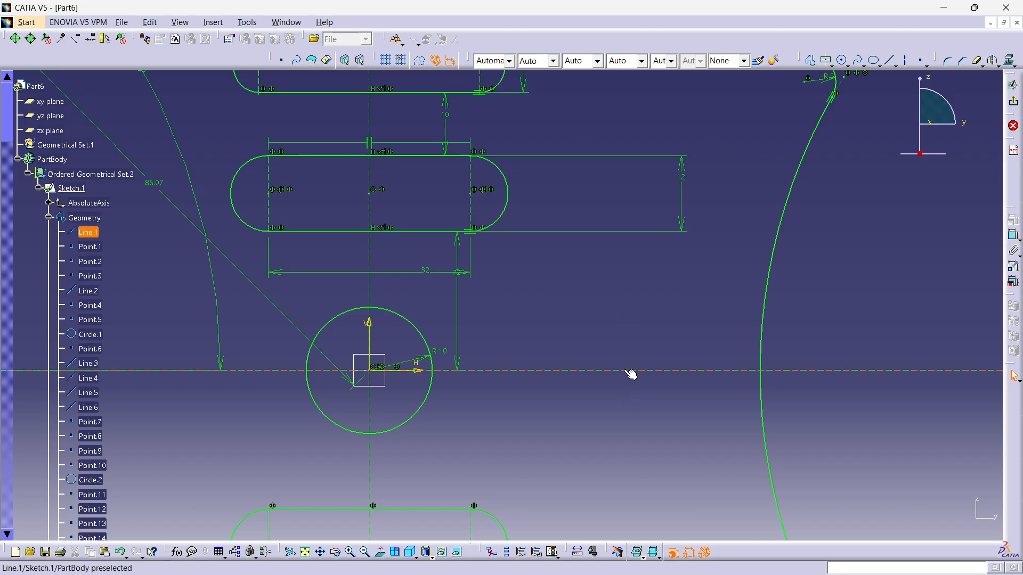
key("alt+Tab")
key("alt+Tab")
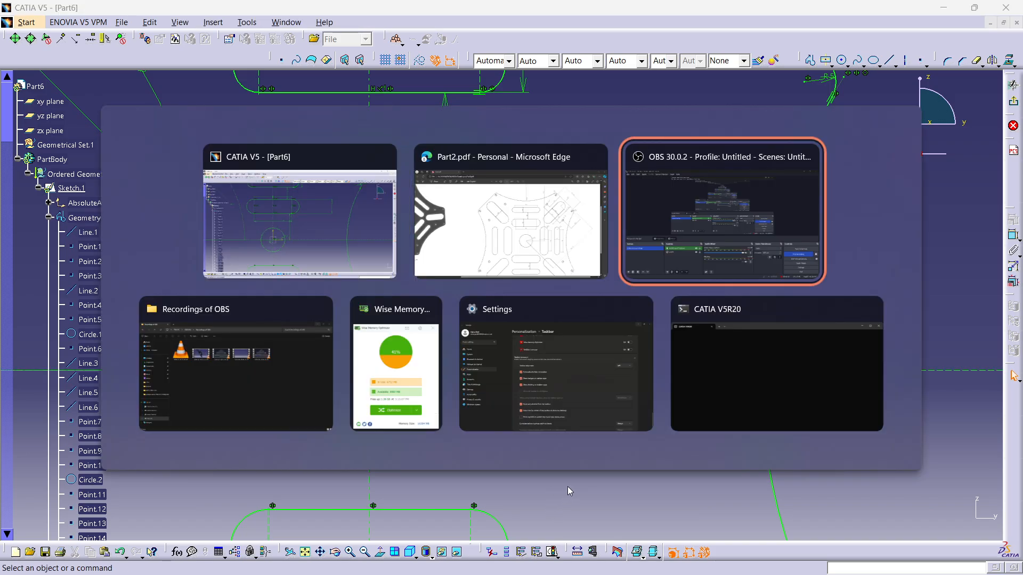
key("alt+Tab")
mouse_move(596, 292)
middle_mouse_down()
mouse_move(594, 317)
mouse_move(595, 217)
middle_mouse_up()
left_click(826, 60)
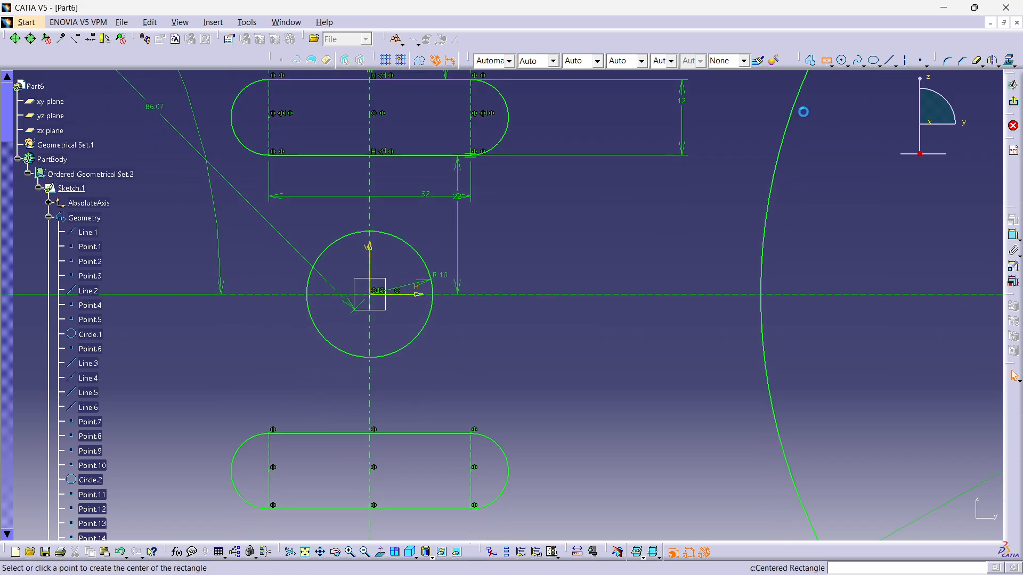
left_click(565, 294)
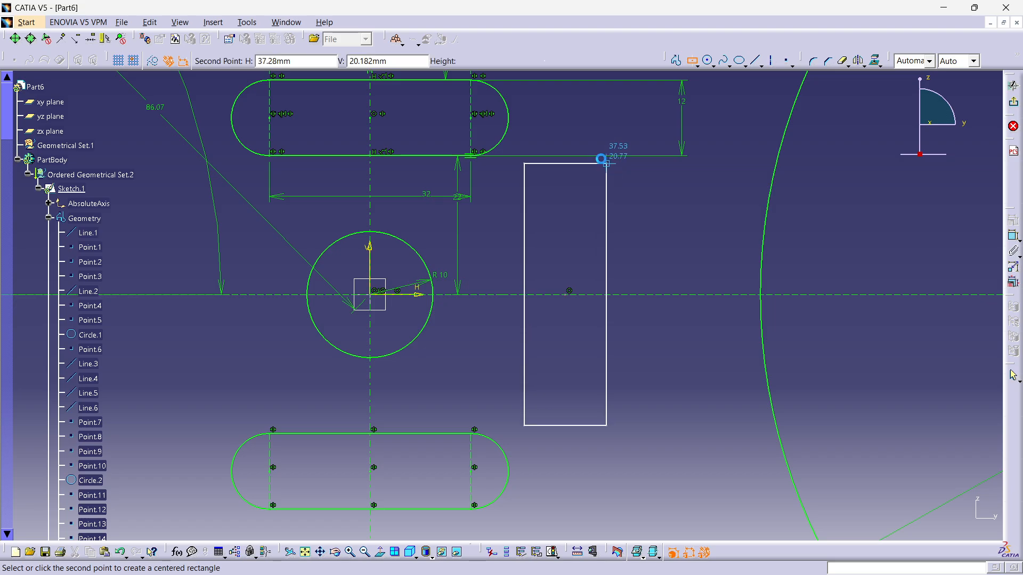
left_click(585, 161)
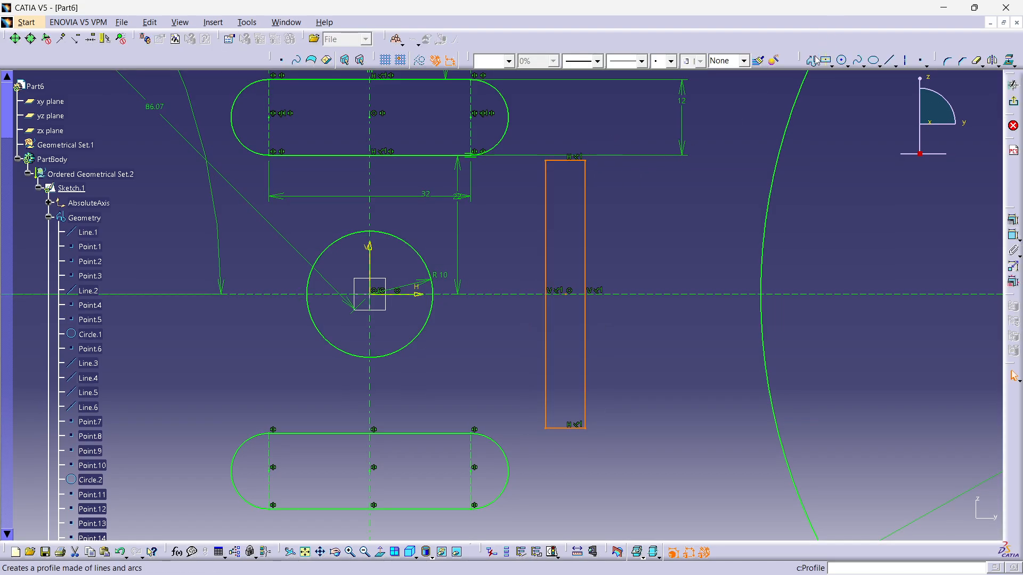
- Draw a second upright centered rectangle, about 4.8 mm wide and 27 mm tall, on the horizontal centre line between the first rectangle and the right side arc
left_click(826, 60)
left_click(684, 291)
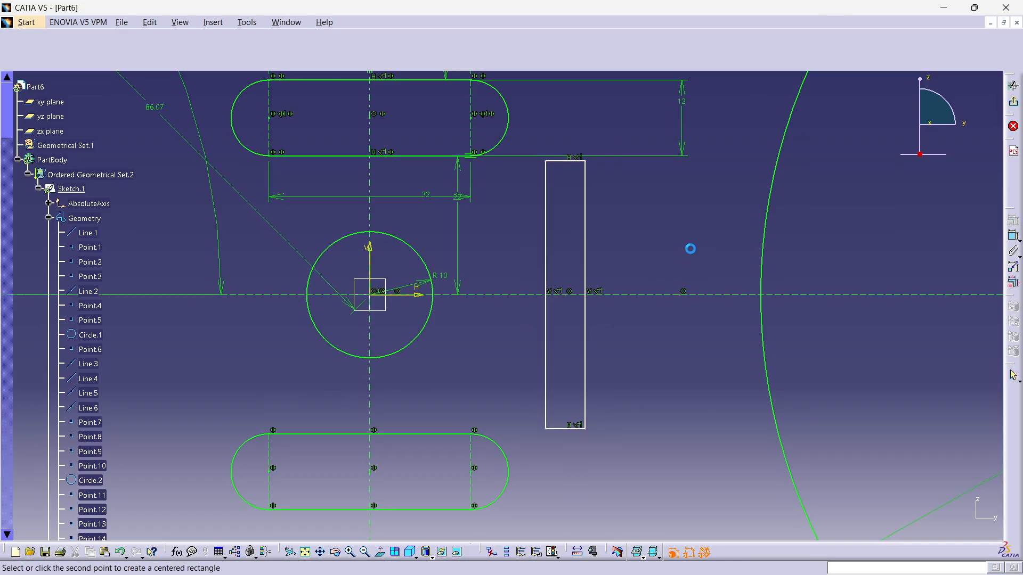
left_click(695, 210)
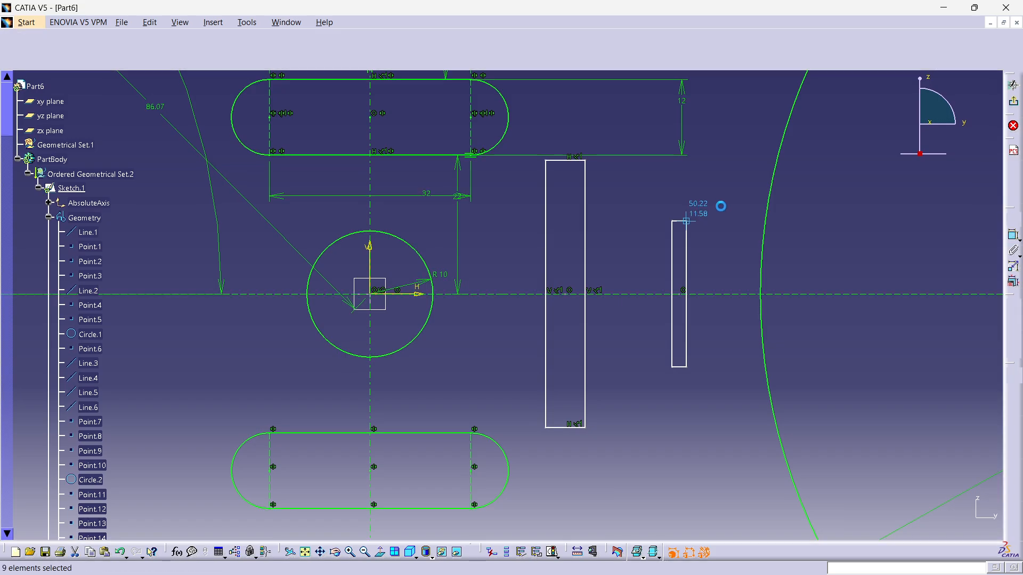
- Dimension the width of the upright rectangle nearest the central circle and set it to 12 mm
mouse_move(728, 196)
middle_mouse_down()
mouse_move(598, 194)
mouse_move(598, 155)
mouse_move(601, 196)
middle_mouse_up()
left_click(590, 221)
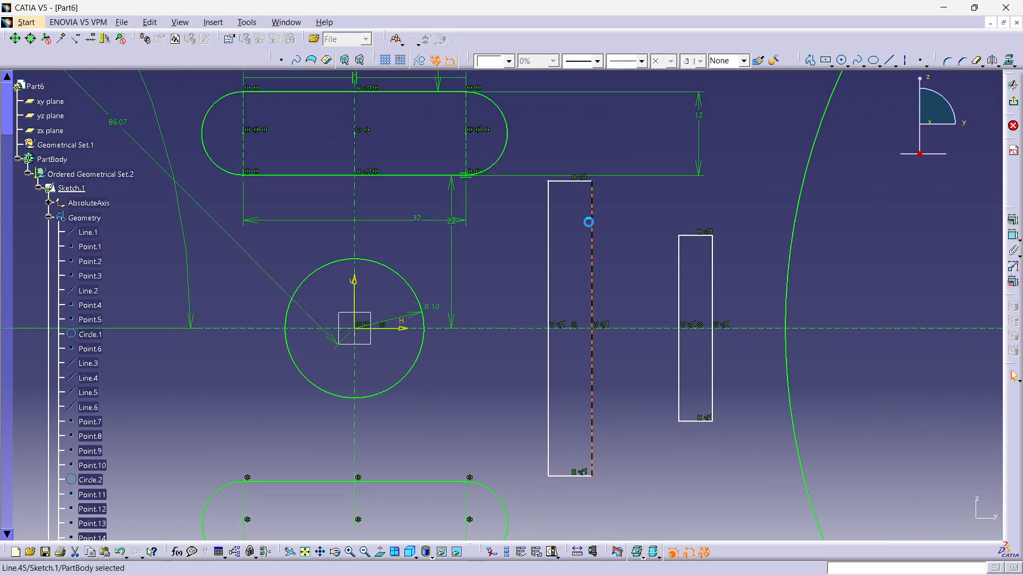
left_click(554, 227, "ctrl")
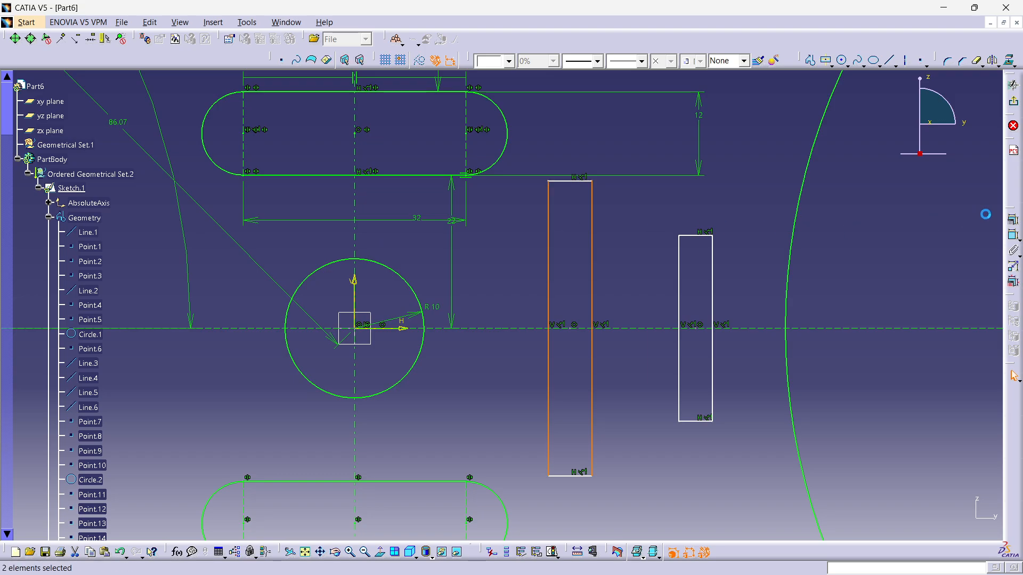
left_click(1013, 235)
left_click(567, 239)
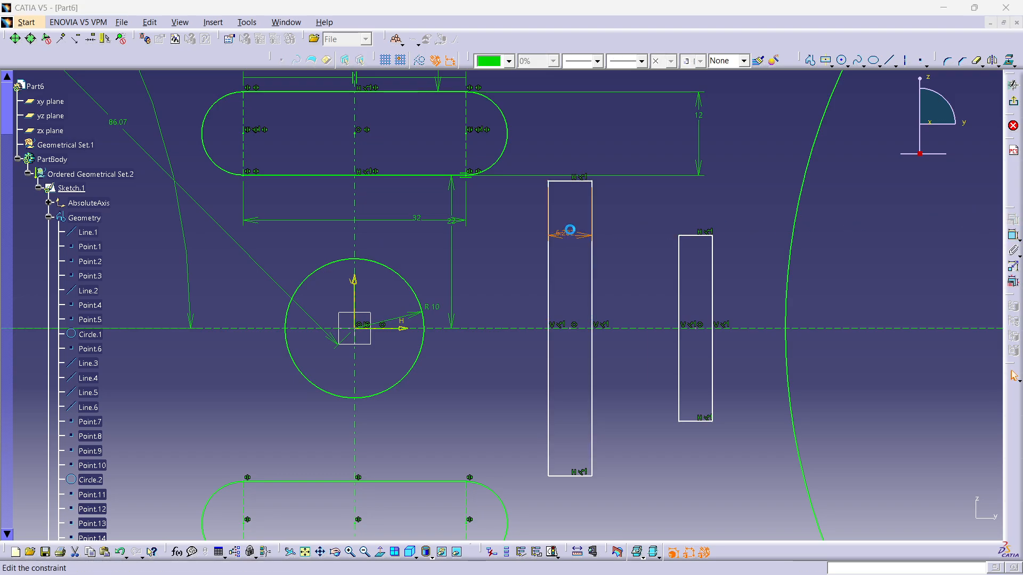
double_click(571, 234)
key("Return")
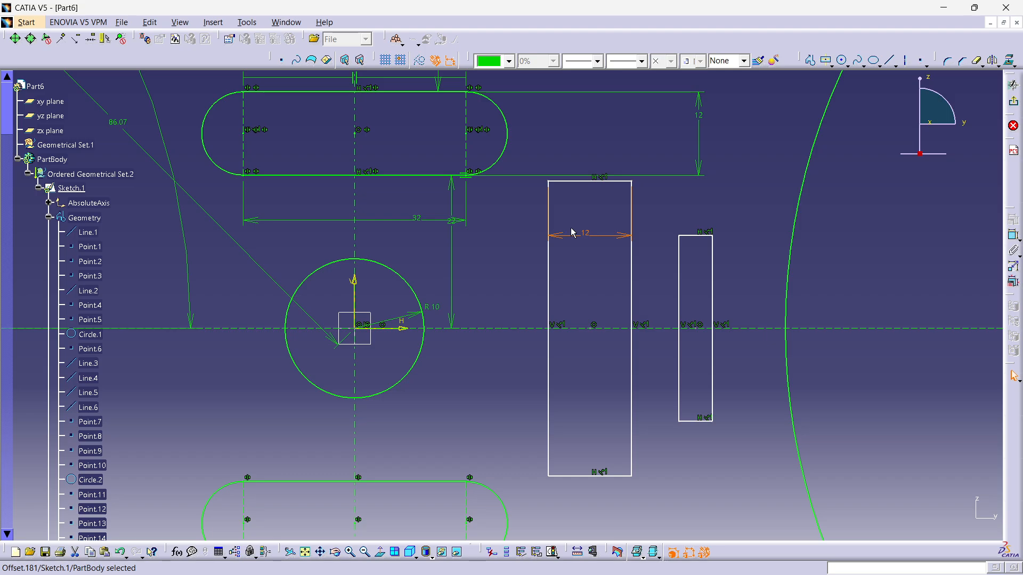
- Constrain the distance from the 12 mm wide rectangle's bottom edge to the horizontal centre line to 16 mm
left_click(585, 476)
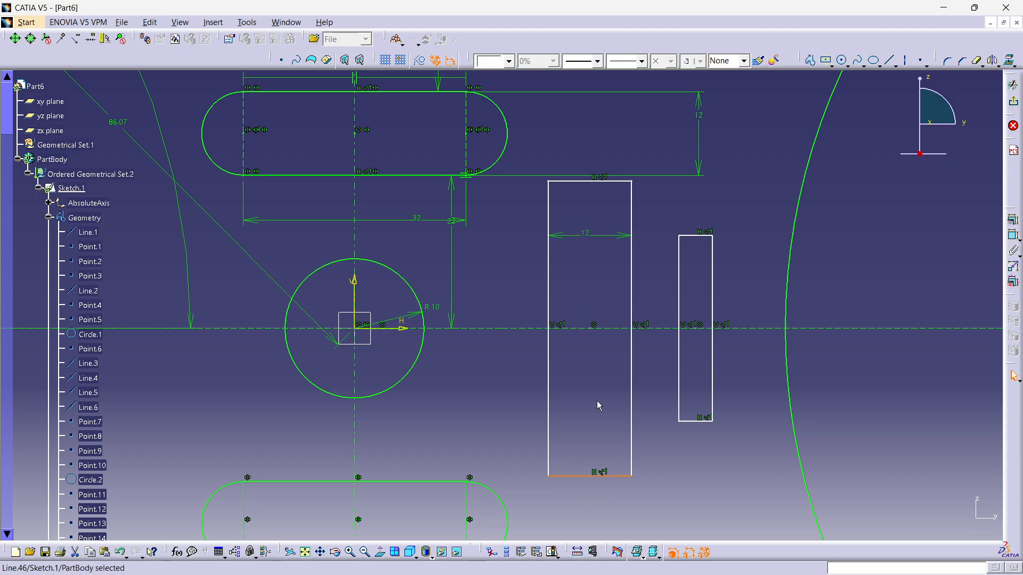
left_click(611, 328, "ctrl")
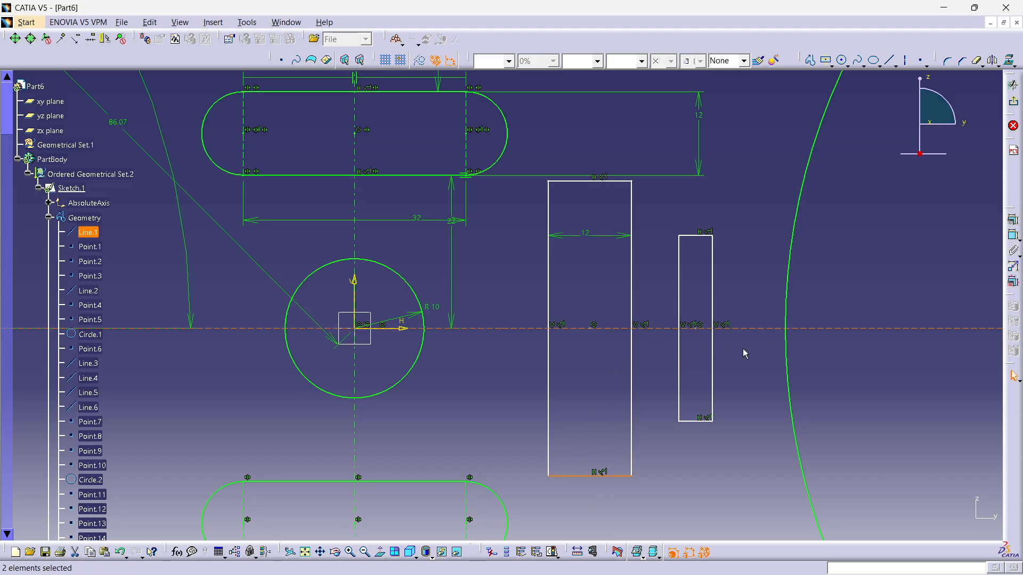
left_click(1013, 235)
left_click(598, 296)
double_click(598, 297)
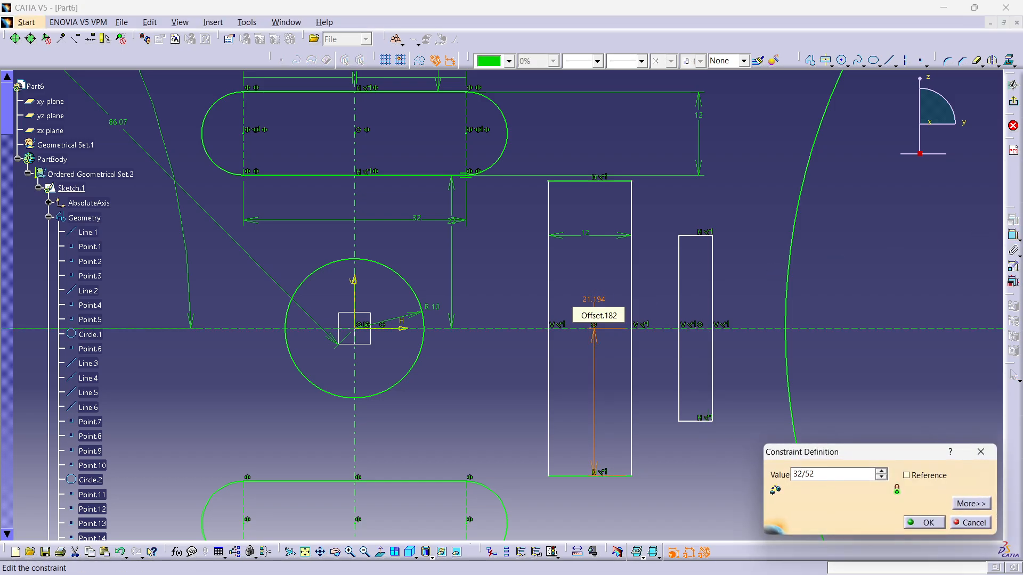
key("Return")
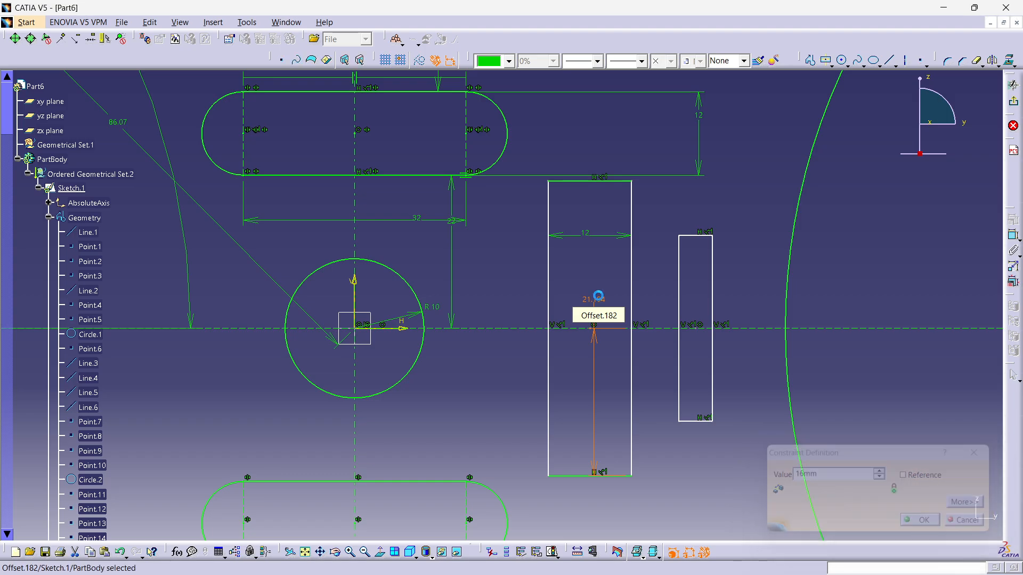
- Constrain the distance from the outer narrow rectangle's bottom edge to the horizontal centre line to 17.5 mm
middle_click_drag(701, 253, 603, 237)
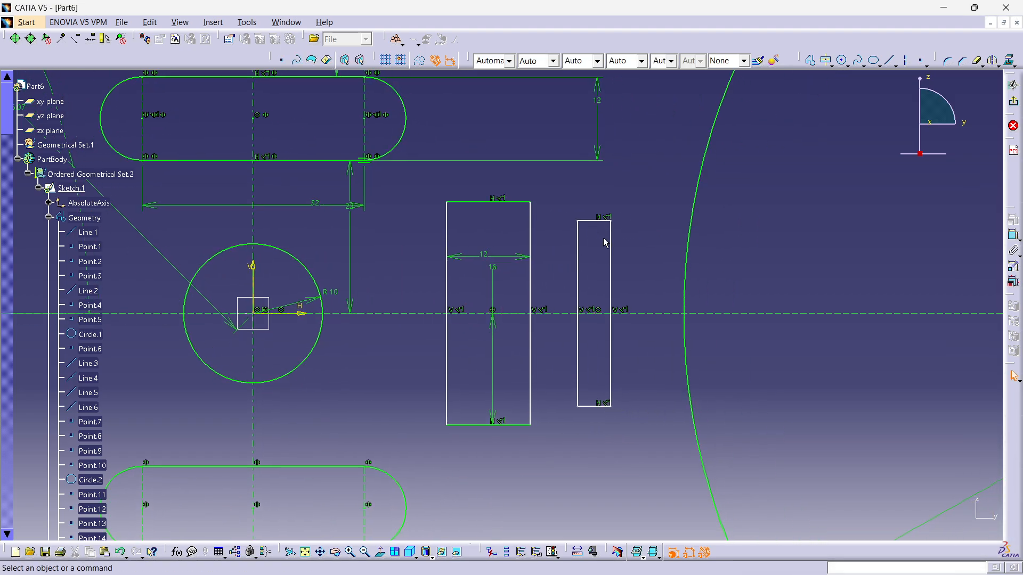
left_click(600, 313)
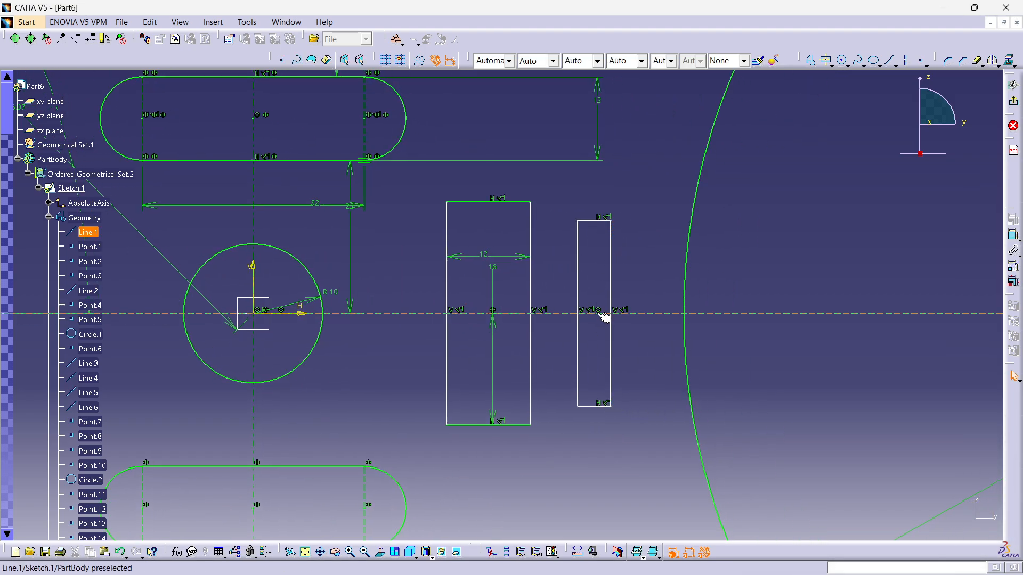
left_click(599, 405, "ctrl")
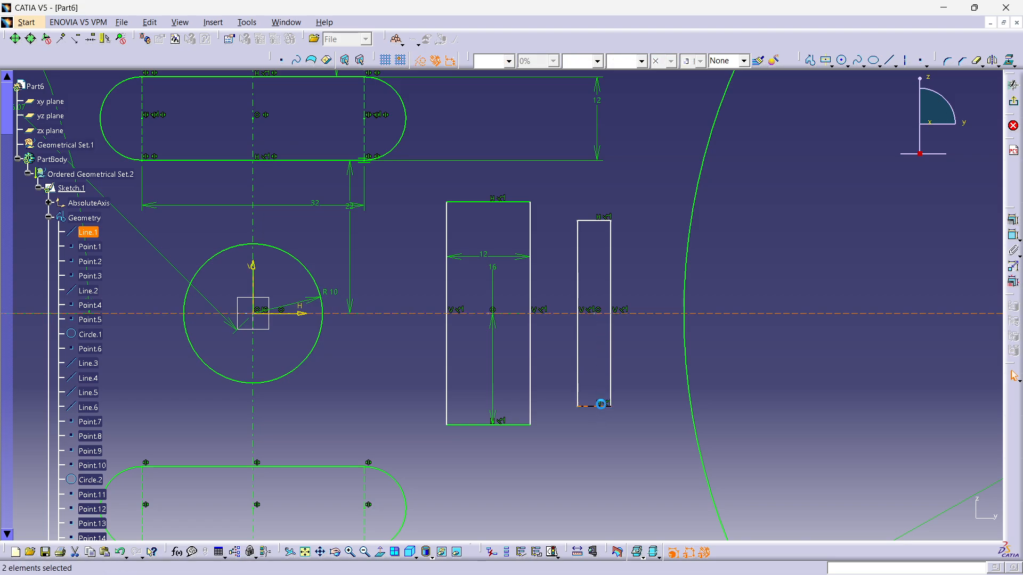
left_click(1014, 235)
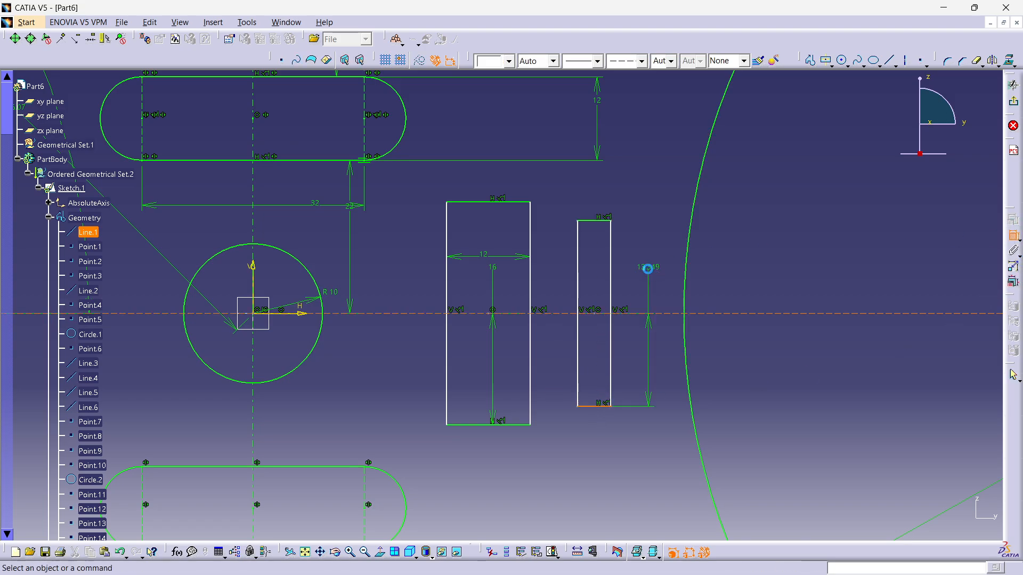
left_click(655, 273)
double_click(651, 271)
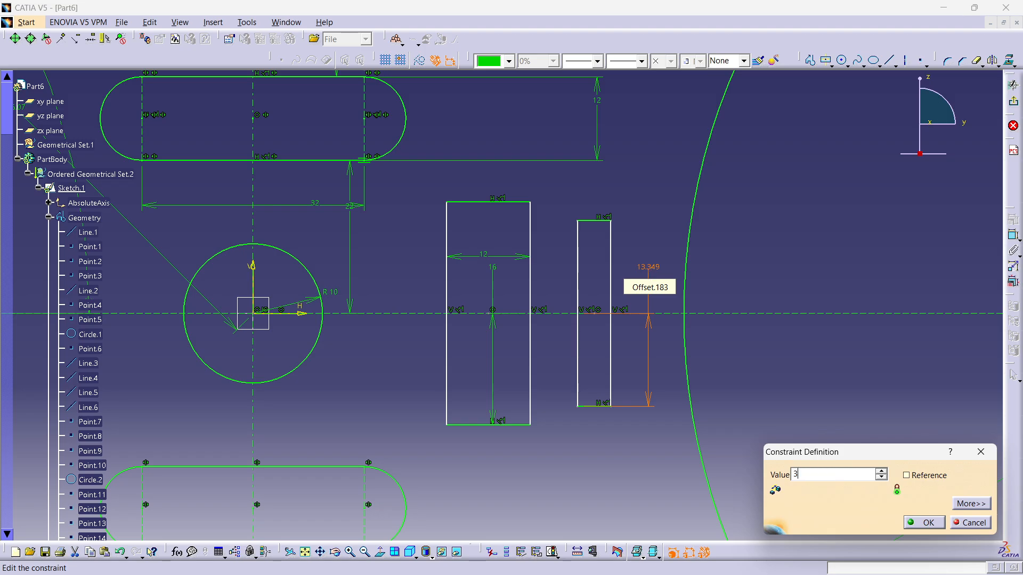
key("Return")
key("Return")
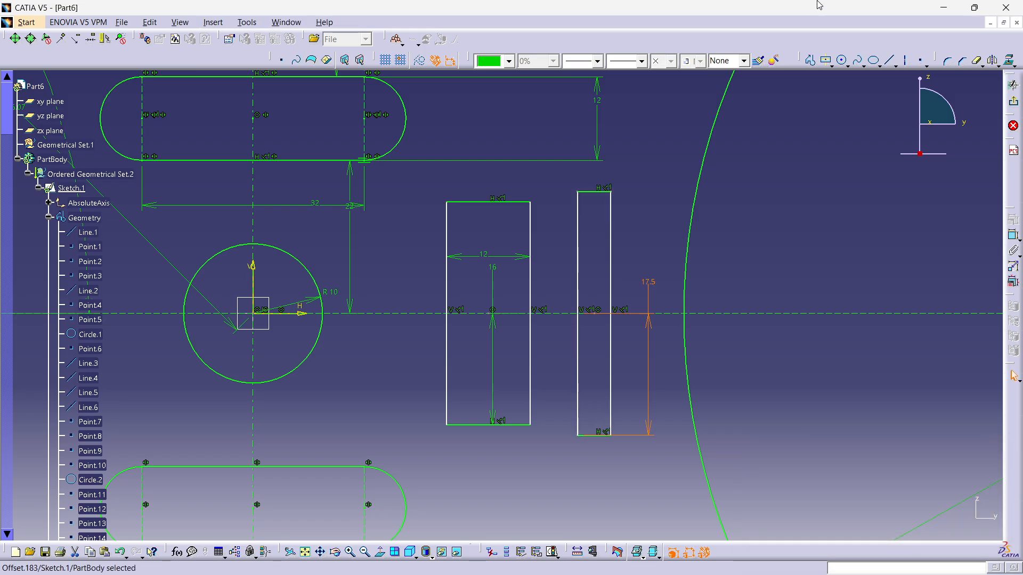
- Dimension the width of the outer upright rectangle and set it to 8 mm
mouse_move(584, 212)
middle_mouse_down()
mouse_move(624, 424)
mouse_move(644, 389)
mouse_move(648, 265)
middle_mouse_up()
left_click(701, 281)
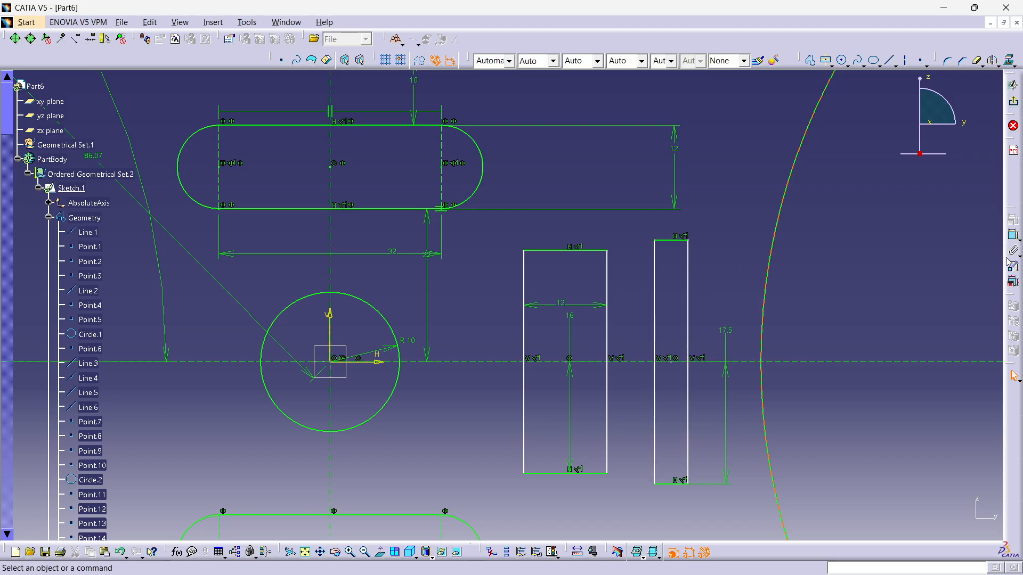
left_click(656, 304)
left_click(688, 285)
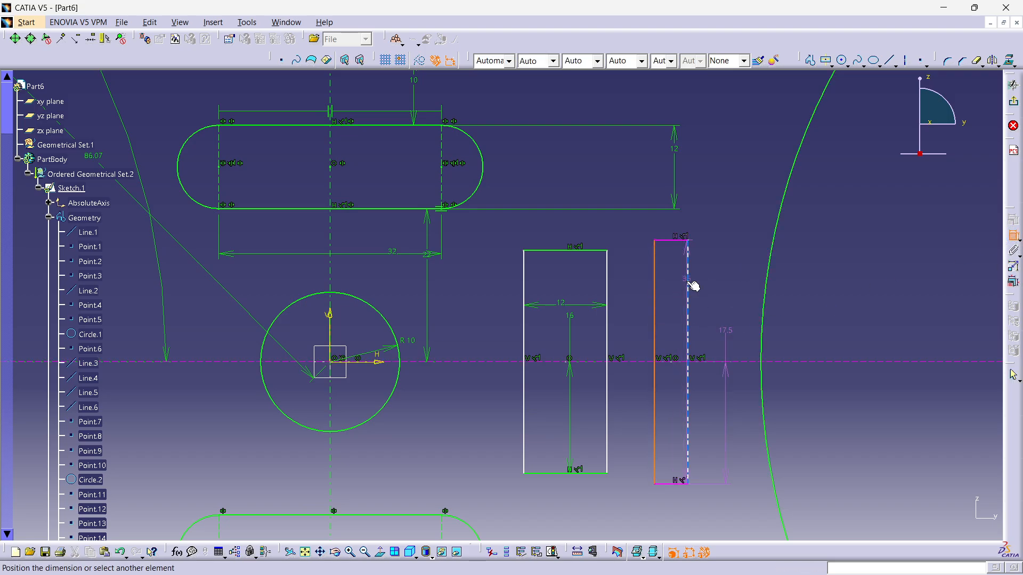
left_click(735, 269)
double_click(736, 262)
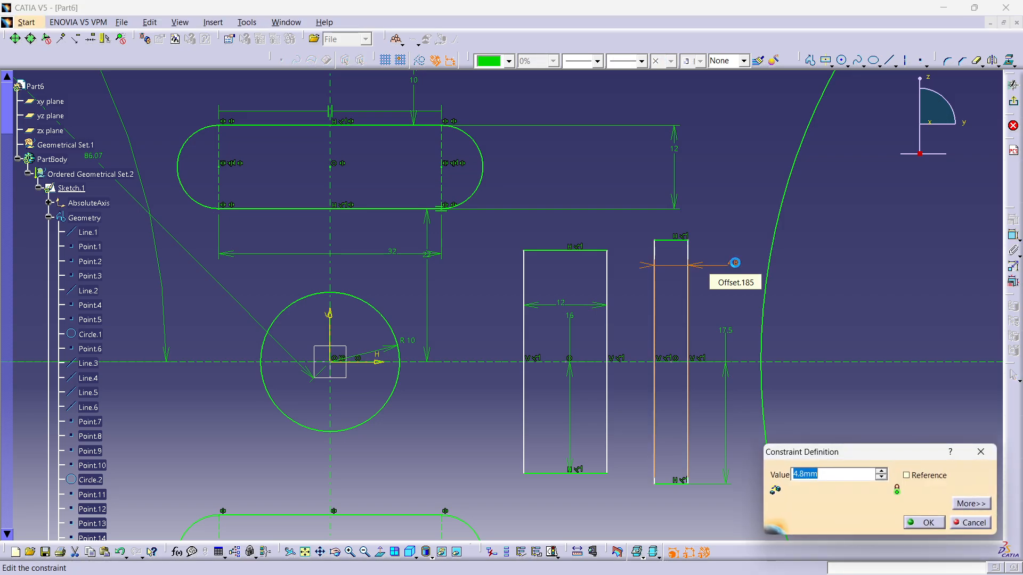
type("8")
key("Return")
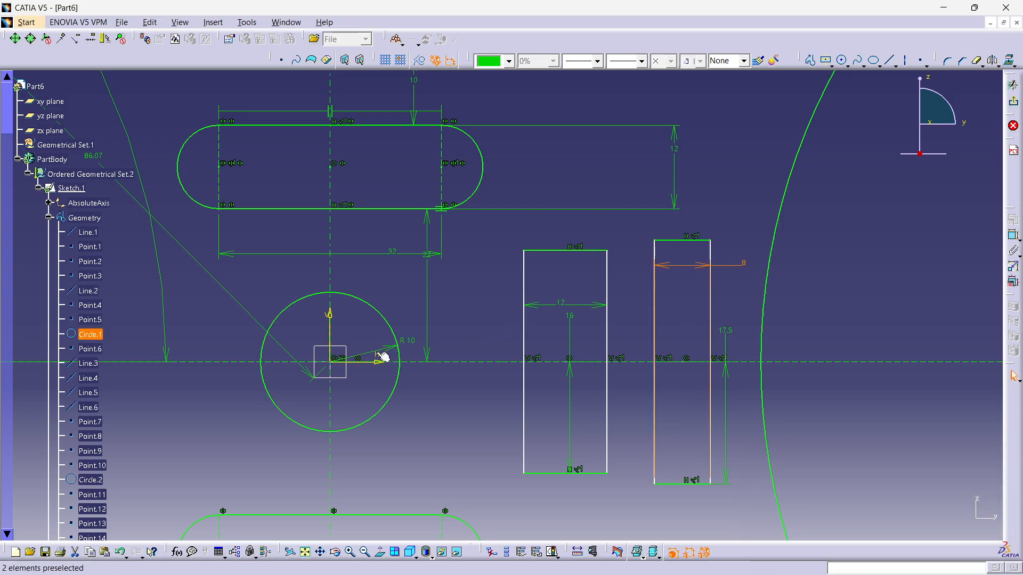
- Constrain the distance from the vertical axis to the 12 mm wide rectangle's left edge to 22 mm
left_click(331, 324)
left_click(525, 326, "ctrl")
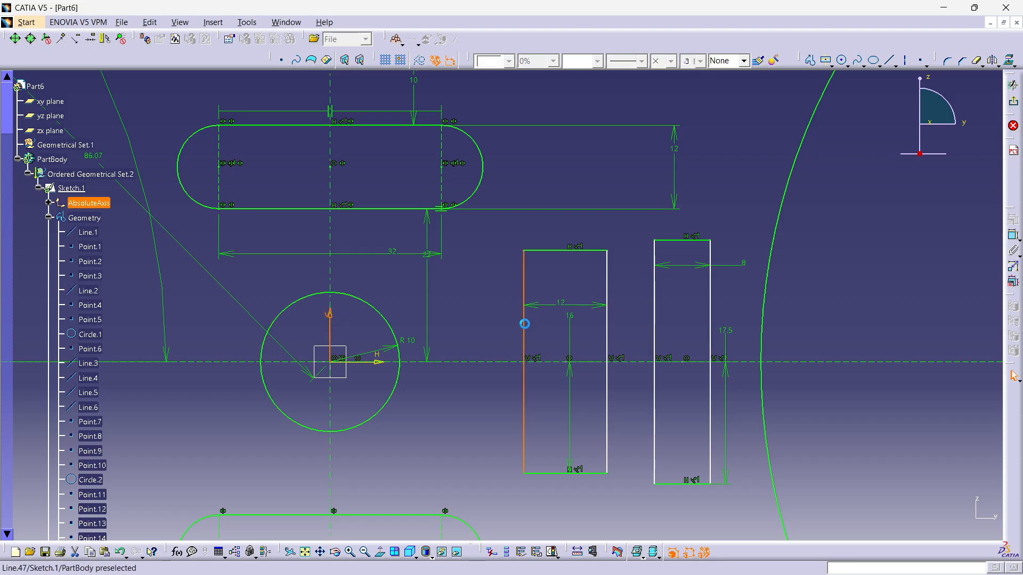
left_click(1014, 238)
left_click(459, 305)
mouse_move(506, 248)
middle_mouse_down()
mouse_move(559, 237)
mouse_move(618, 252)
mouse_move(652, 288)
middle_mouse_up()
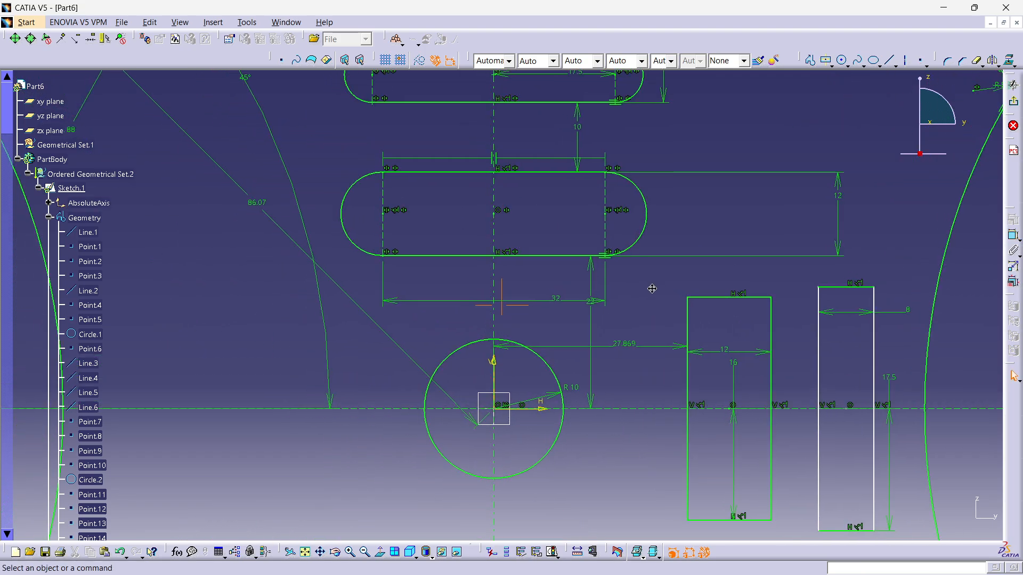
double_click(628, 346)
type("22mm")
key("Return")
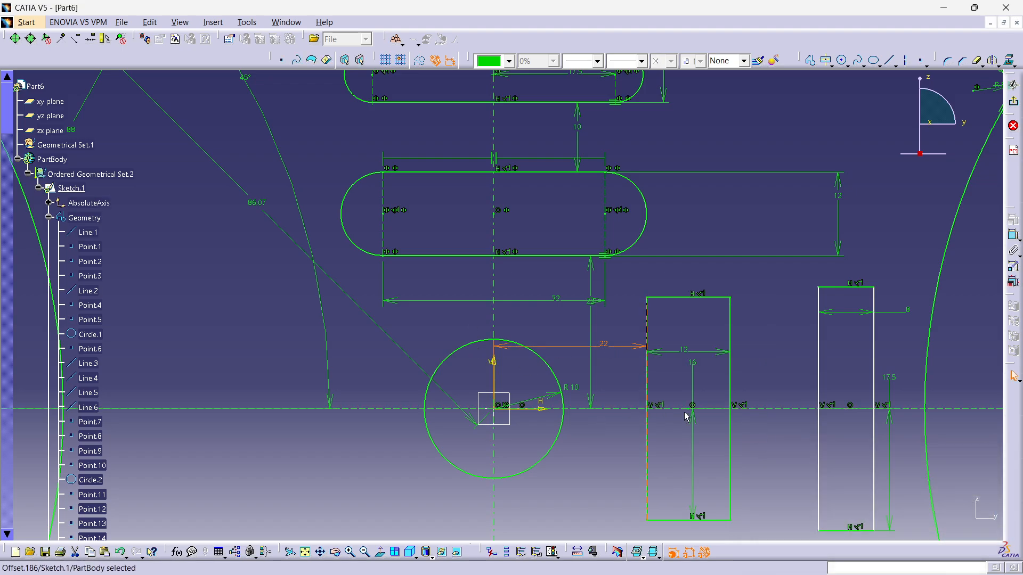
- Constrain the gap between the facing edges of the two upright rectangles to 10 mm
left_click(730, 366)
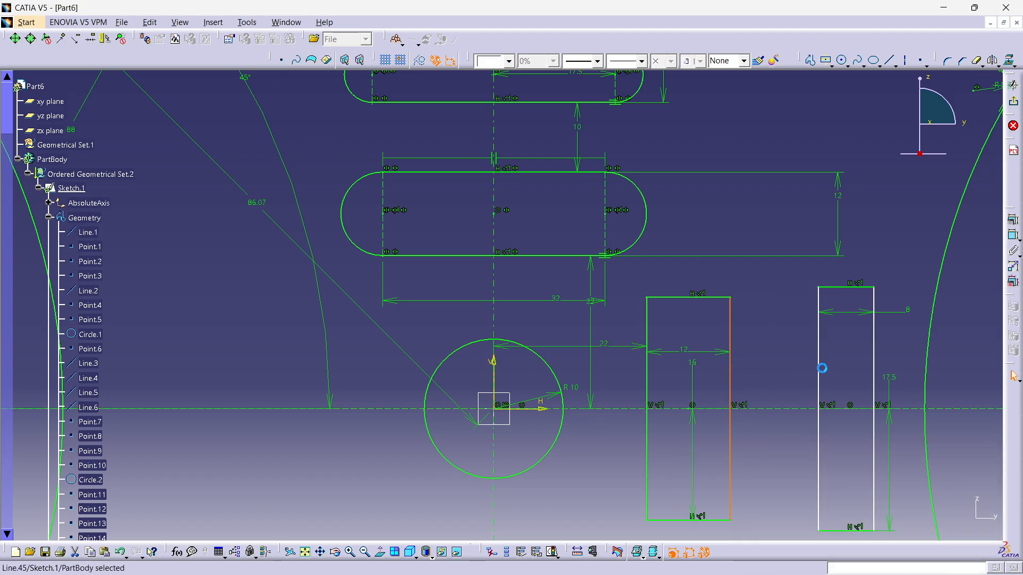
left_click(819, 365, "ctrl")
left_click(1013, 235)
double_click(772, 337)
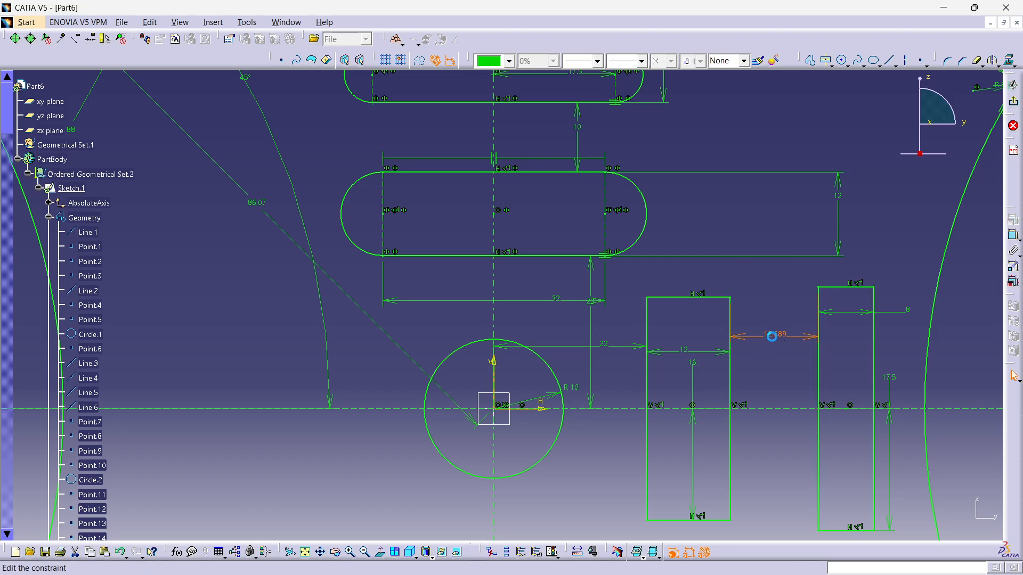
type("10")
key("Return")
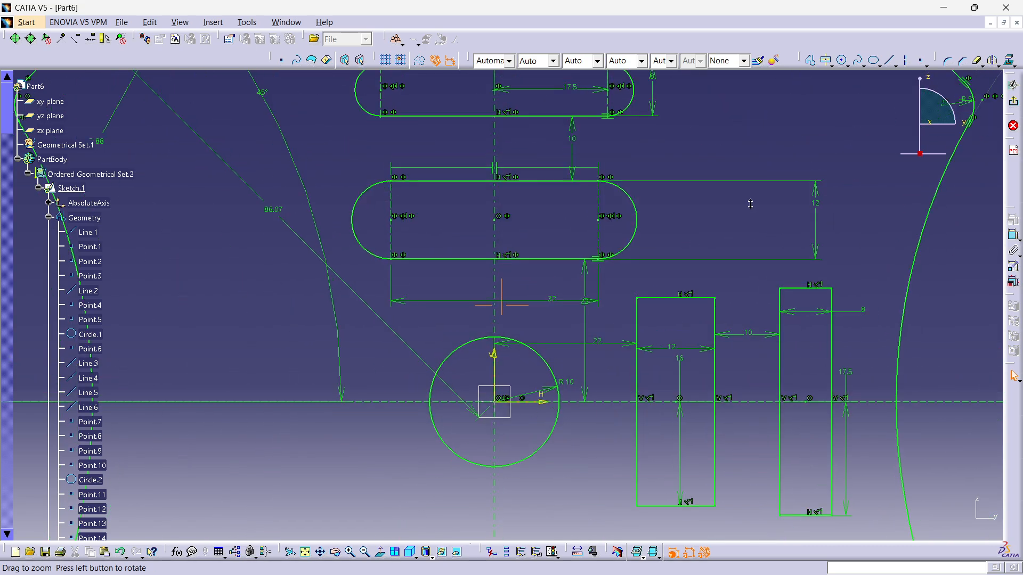
- Check the two upright slots' shape and dimensions in the Part2.pdf drawing in Microsoft Edge and return to CATIA V5
key("alt+Tab")
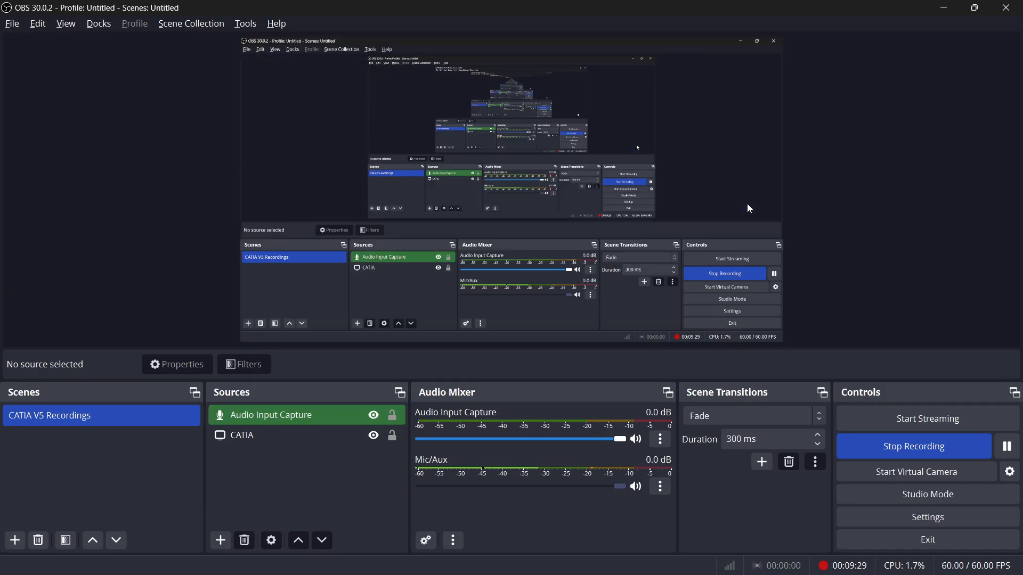
key("alt+Tab")
key("Tab")
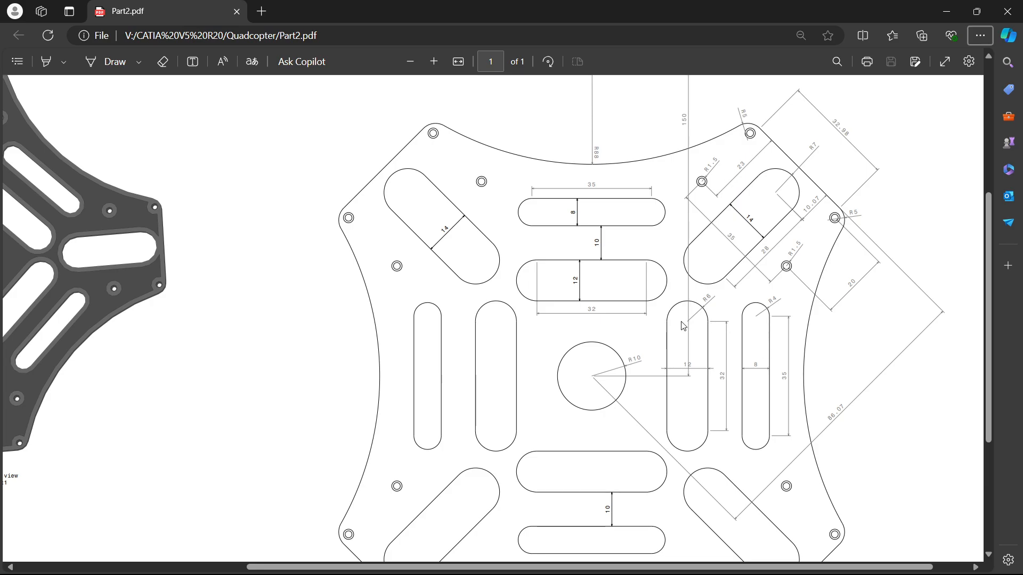
key("alt+Tab")
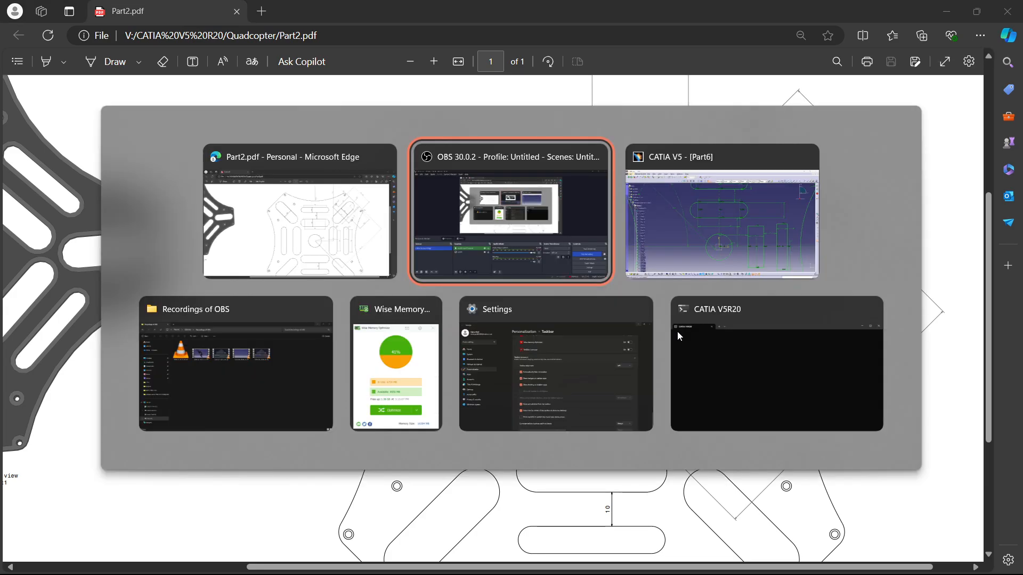
key("alt+Tab")
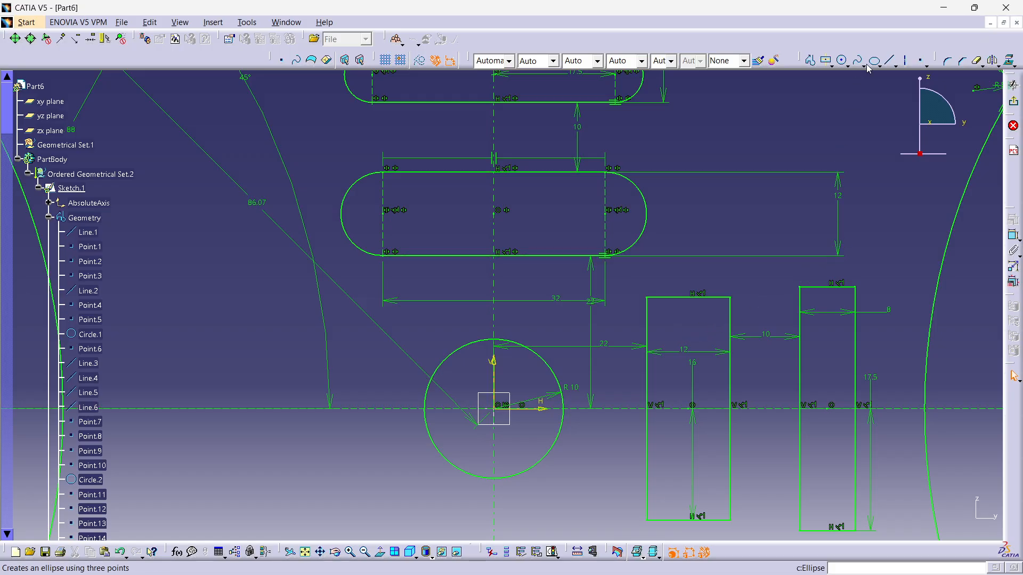
- Draw a semicircular three-point arc above the 12 mm wide rectangle, joining the two ends of its top edge
left_click(849, 69)
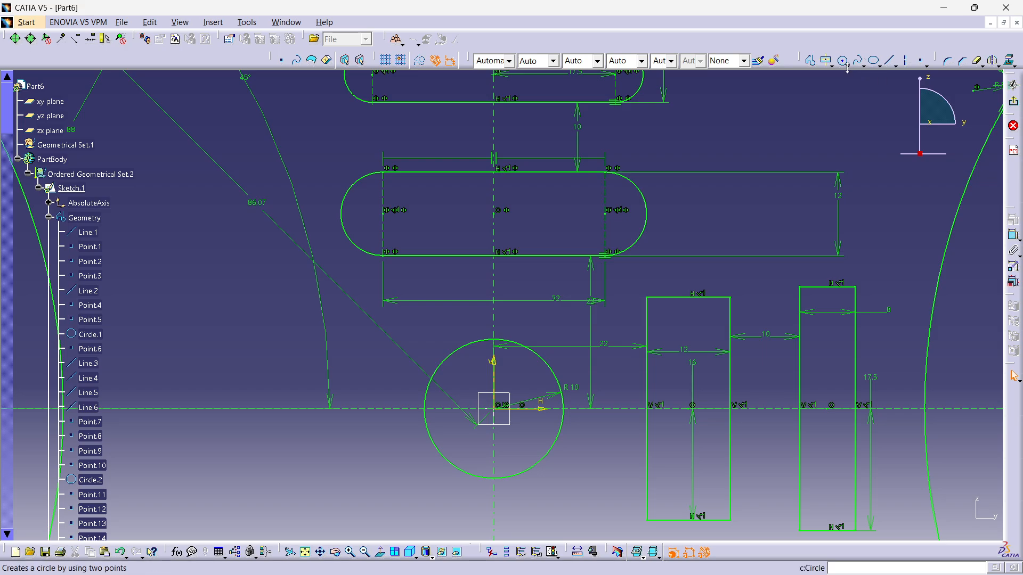
left_click(847, 65)
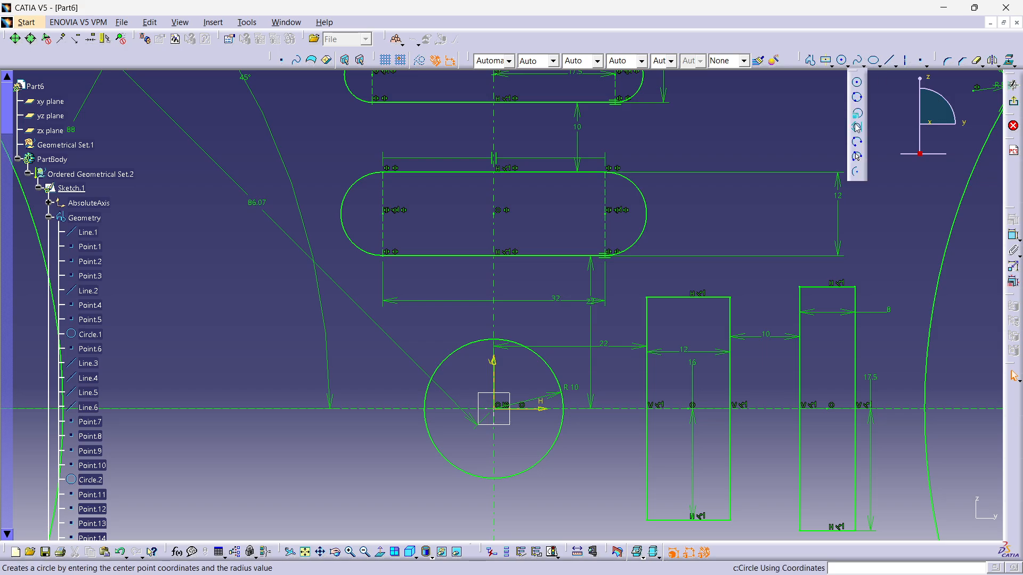
left_click(647, 297)
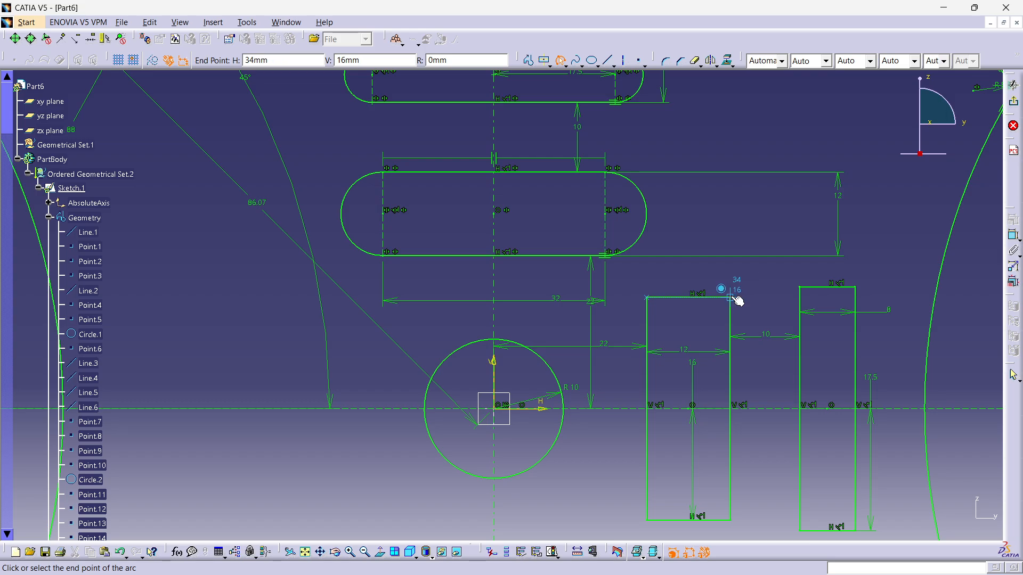
left_click(732, 298)
middle_click_drag(698, 277, 690, 193)
middle_click_drag(706, 237, 85, 204)
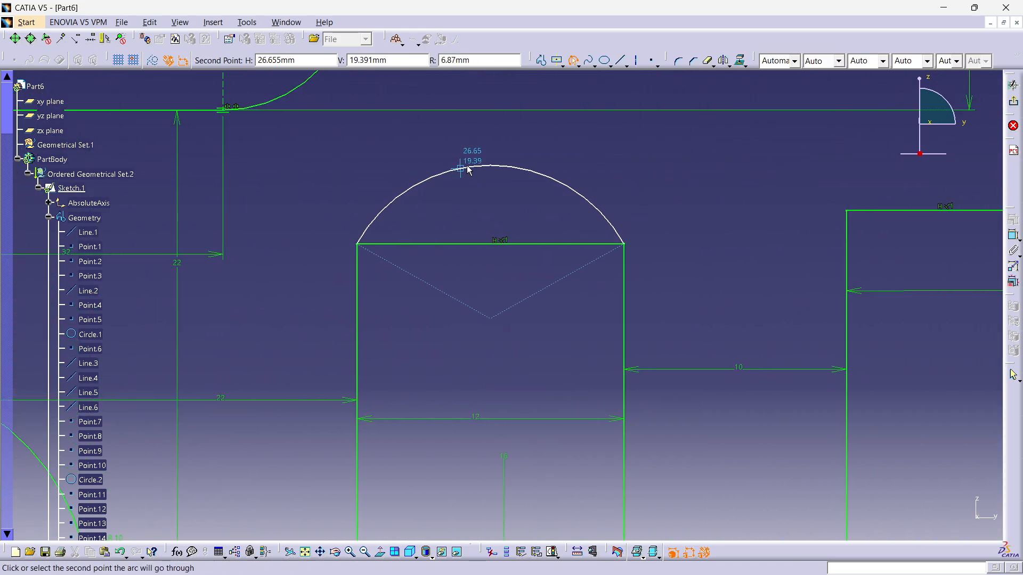
left_click(514, 112)
middle_click_drag(734, 230, 434, 275)
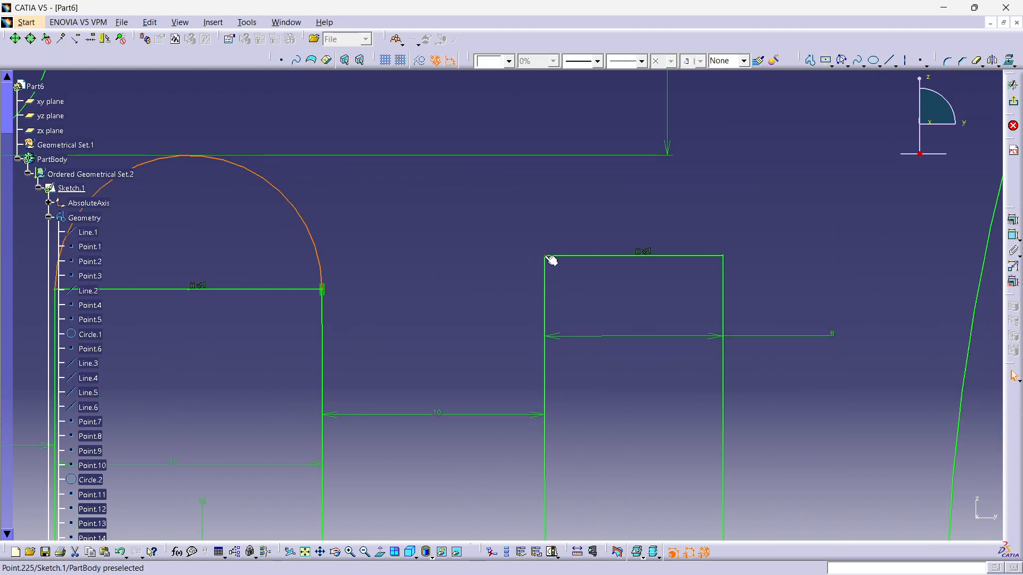
- Draw a semicircular three-point arc above the 8 mm wide rectangle, joining the two ends of its top edge
left_click(842, 61)
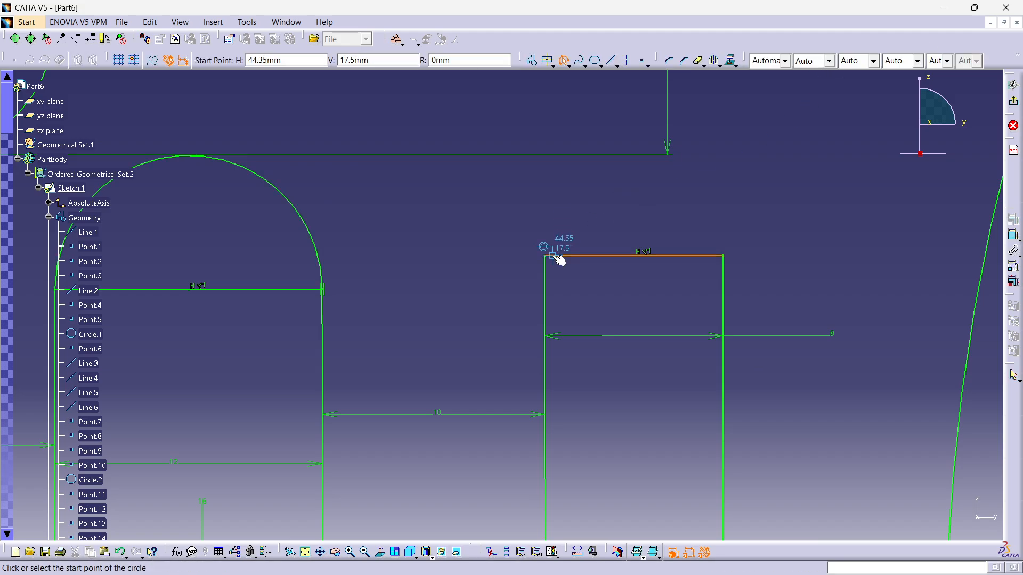
left_click(723, 255)
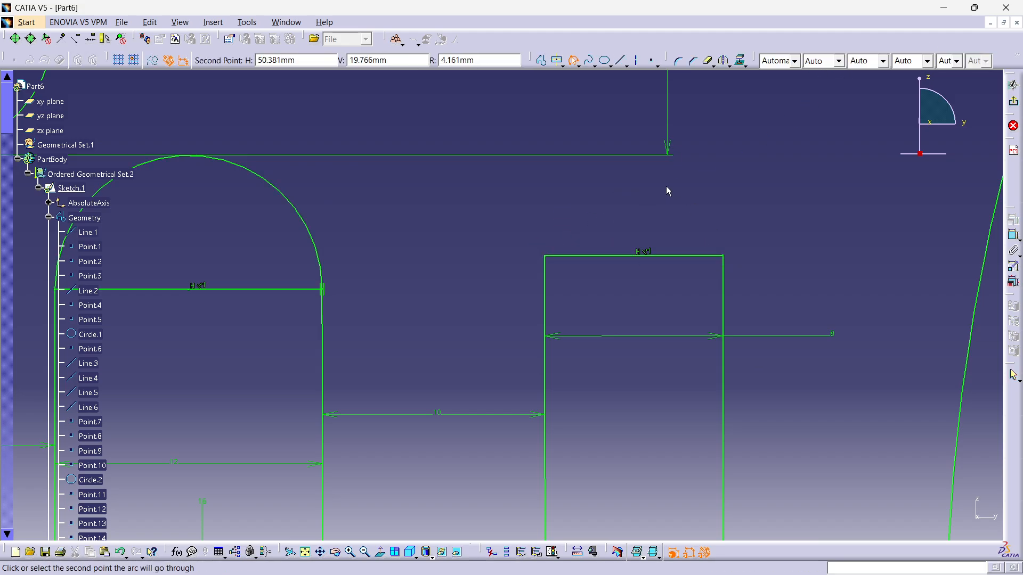
left_click(673, 176)
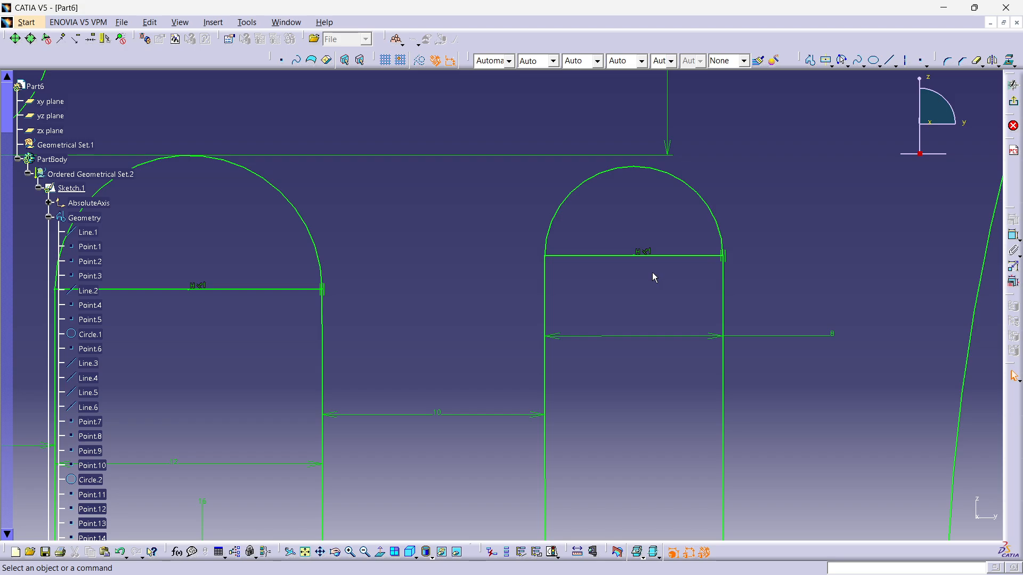
- Convert the top edges of both upright rectangles, beneath the arcs, to construction lines
left_click(676, 257)
left_click(258, 290, "ctrl")
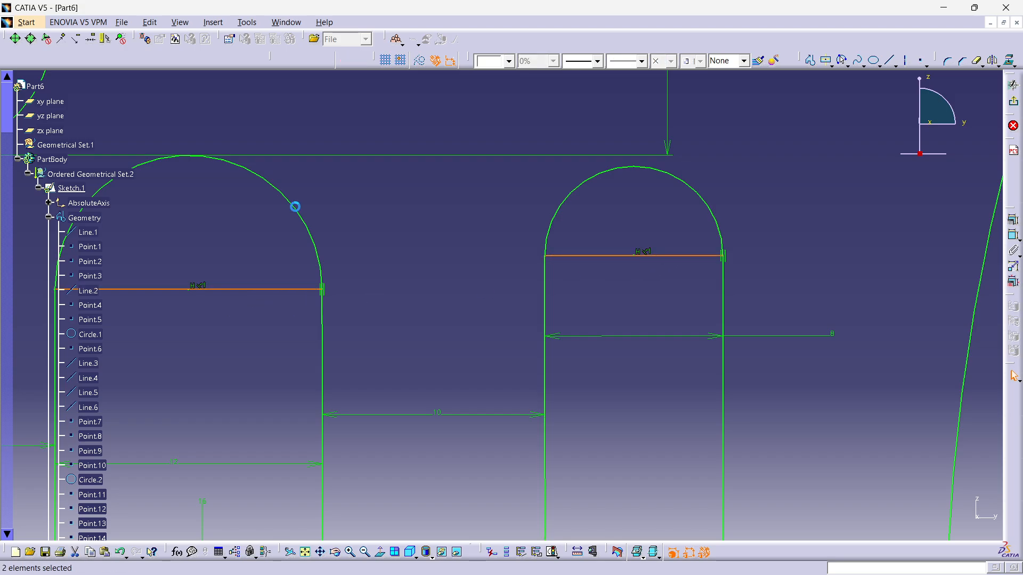
left_click(419, 60)
left_click(494, 178)
mouse_move(496, 178)
middle_mouse_down("ctrl")
mouse_move(496, 238)
mouse_move(510, 150)
middle_mouse_up("ctrl")
- Mirror both top arcs of the upright slots about the horizontal axis to round their lower ends
left_click(421, 174)
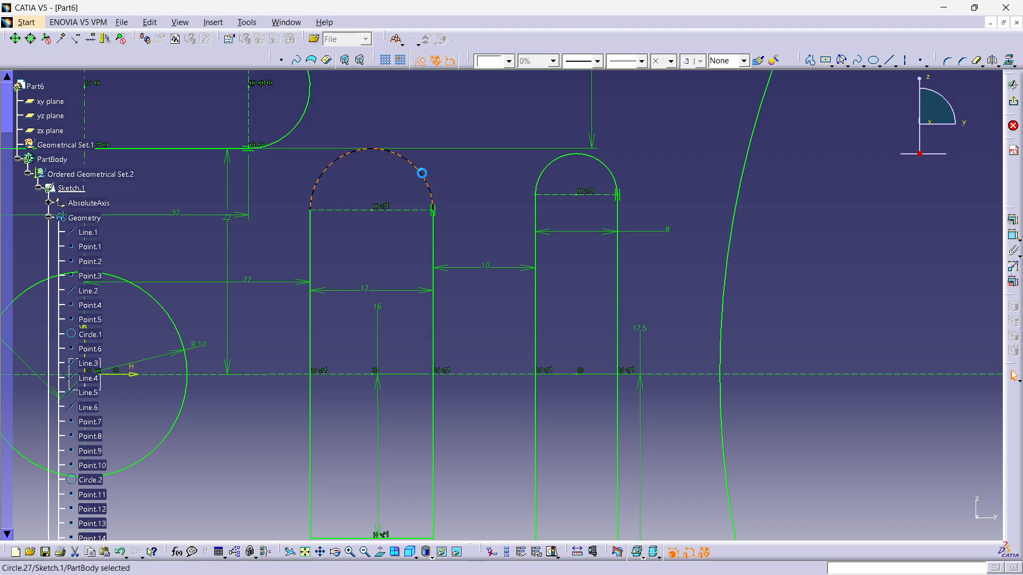
left_click(591, 157, "ctrl")
left_click(992, 61)
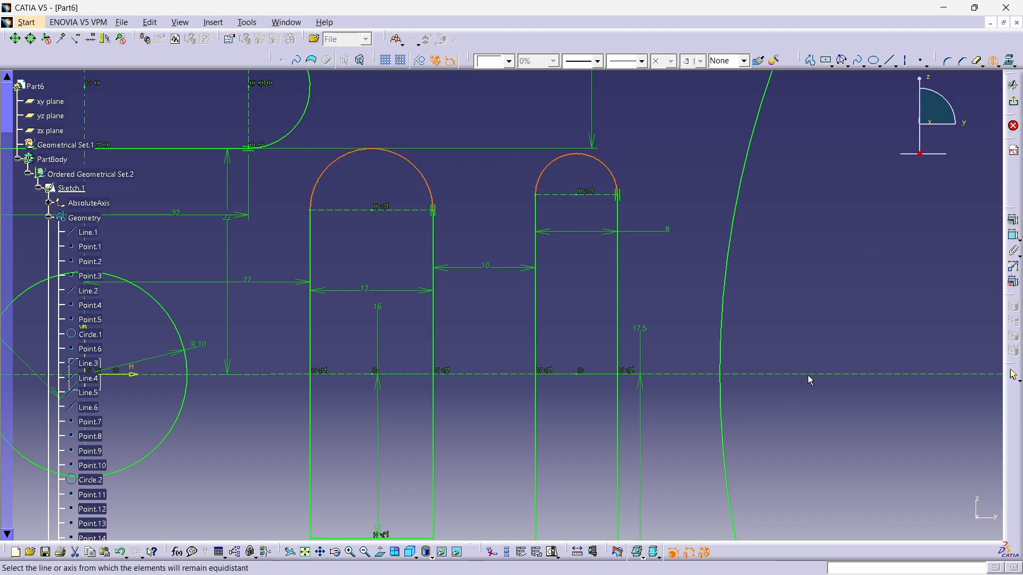
left_click(811, 375)
middle_click_drag(699, 375, 724, 216)
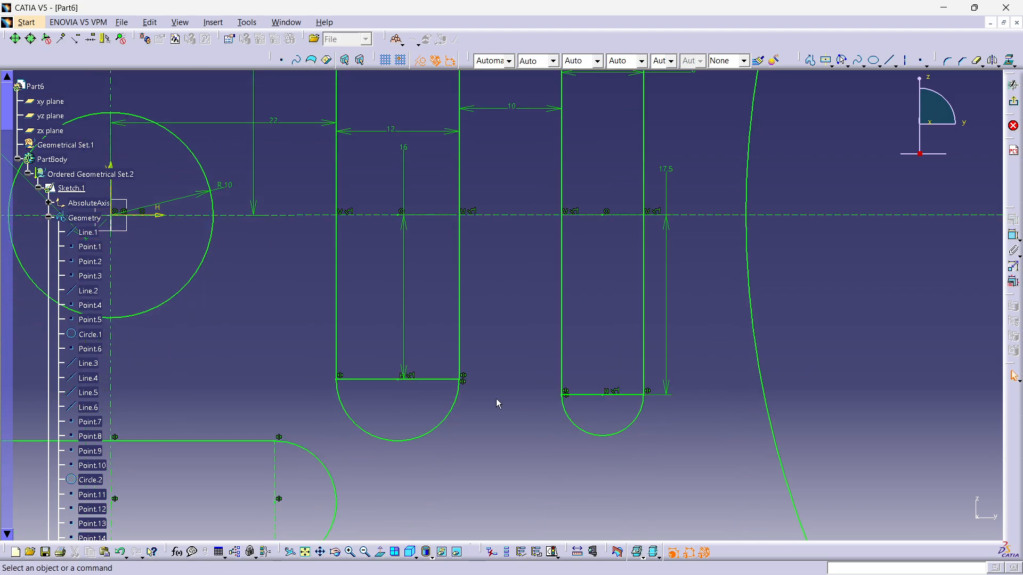
- Convert the bottom edges of both upright slots, above the mirrored arcs, to construction lines
middle_click_drag(496, 400, 536, 289)
left_click(440, 308)
left_click(629, 322, "ctrl")
left_click(419, 60)
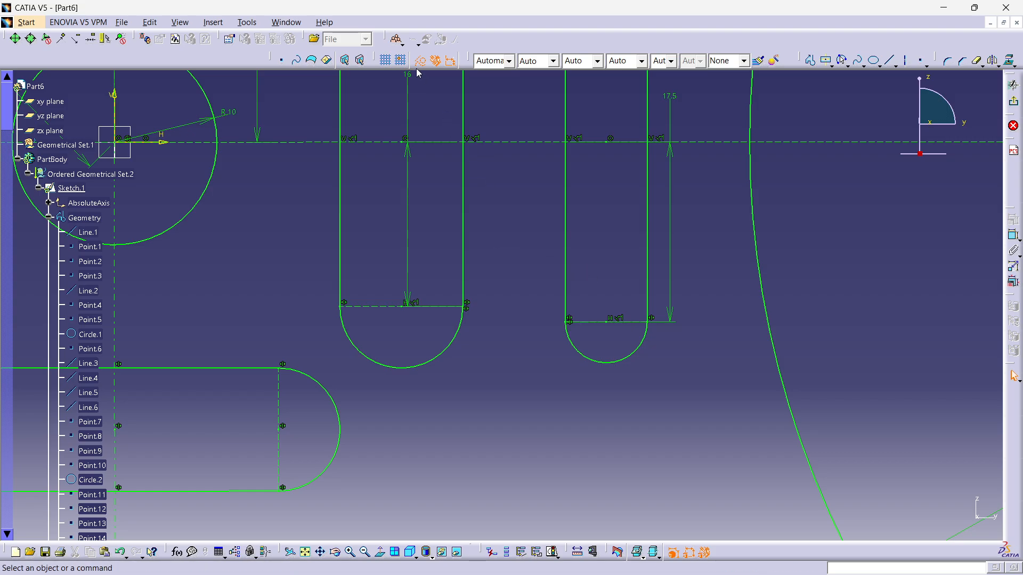
left_click(445, 308)
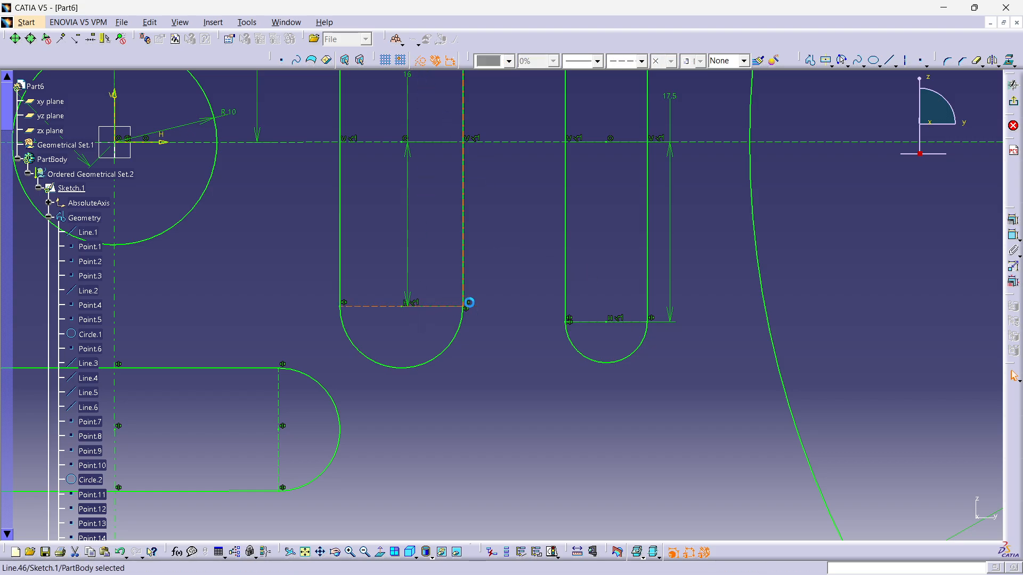
middle_click_drag(589, 189, 574, 283)
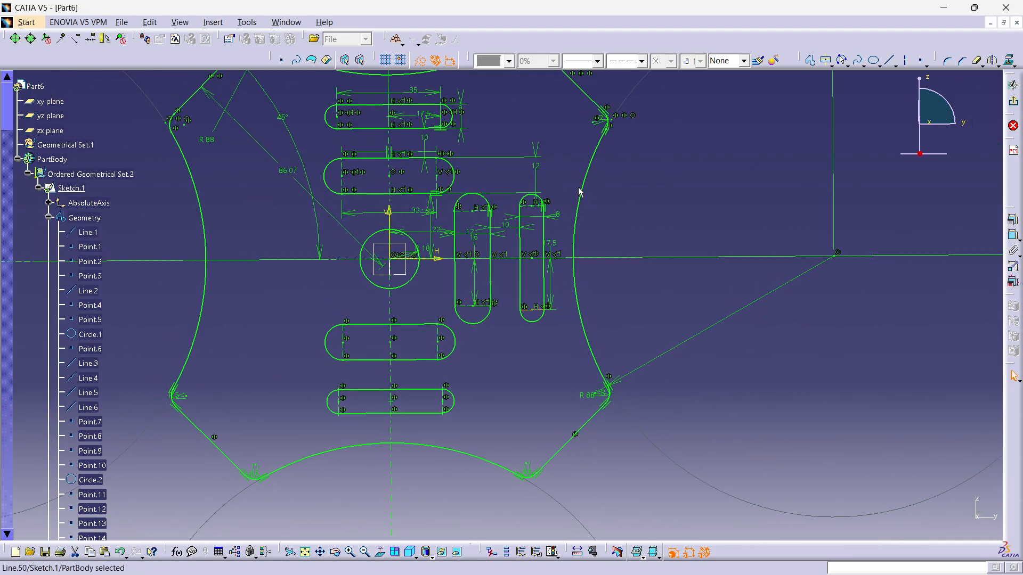
- Mirror both complete upright slots about the vertical axis to the other side of the central circle
left_click(556, 187)
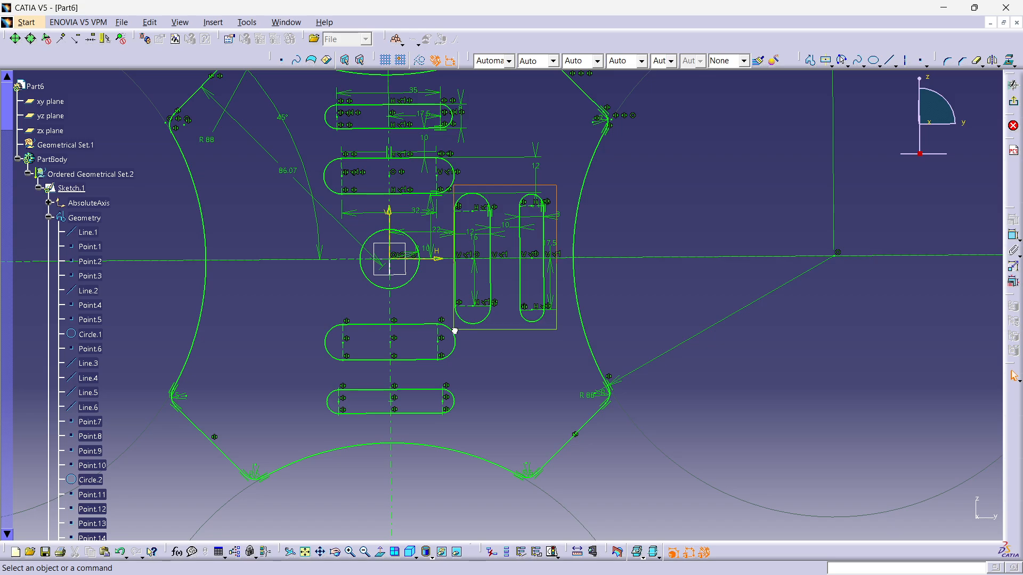
left_click_drag(455, 331, 456, 330)
mouse_move(462, 300)
middle_mouse_down()
mouse_move(462, 244)
mouse_move(509, 264)
middle_mouse_up()
middle_click_drag(509, 263, 619, 313)
left_click(987, 60)
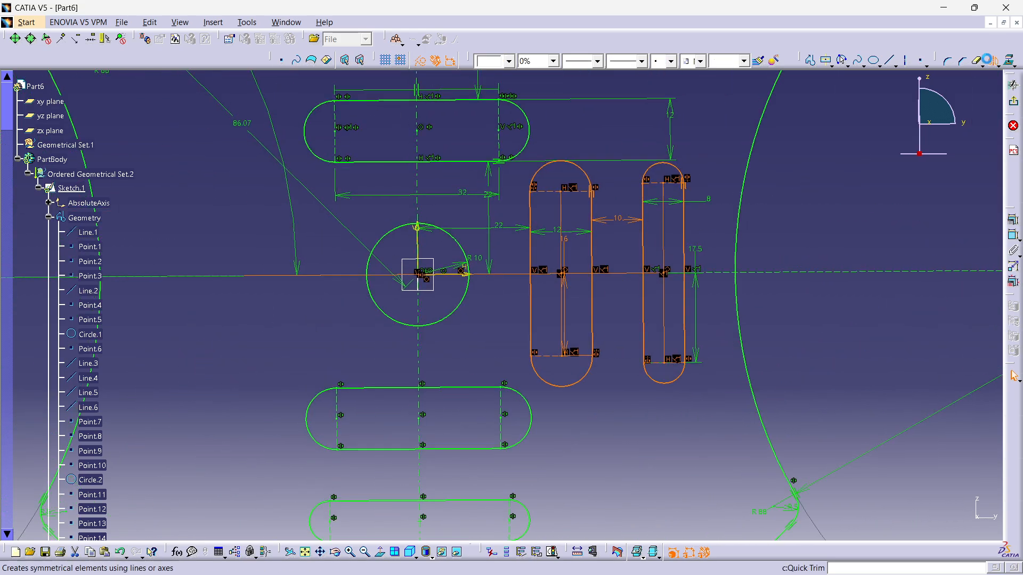
left_click(420, 219)
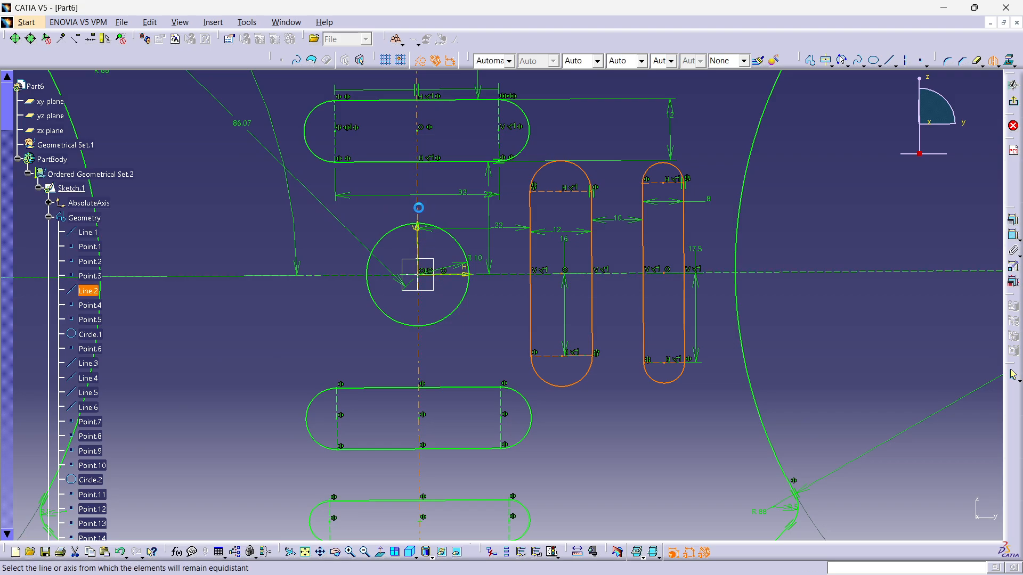
middle_click_drag(484, 199, 490, 255)
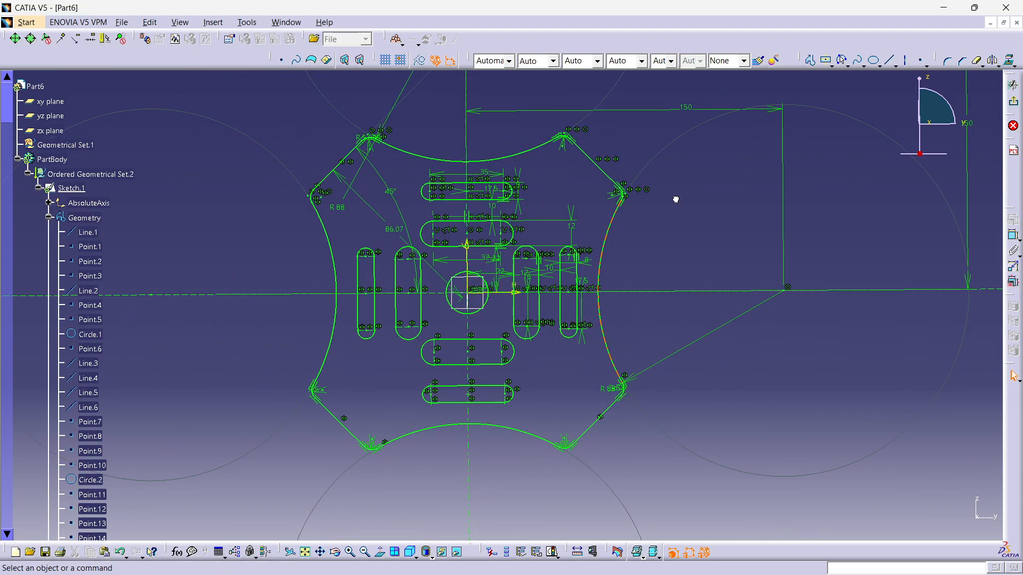
- Examine the diagonal slot's shape, dimensions and position in the Part2.pdf drawing in Microsoft Edge, and return to CATIA V5
key("alt+Tab")
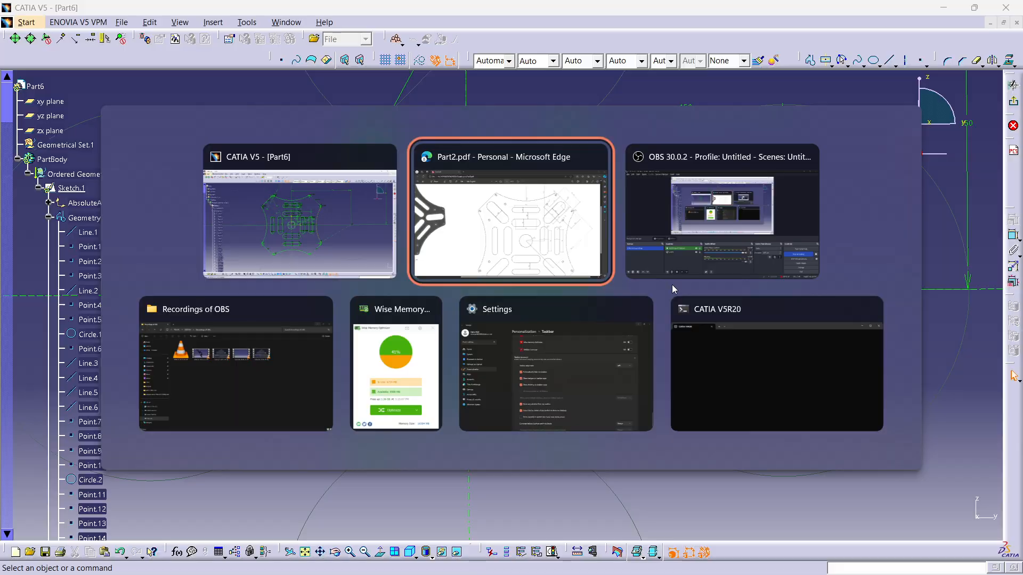
mouse_move(988, 217)
left_mouse_down()
mouse_move(988, 262)
mouse_move(994, 230)
left_mouse_up()
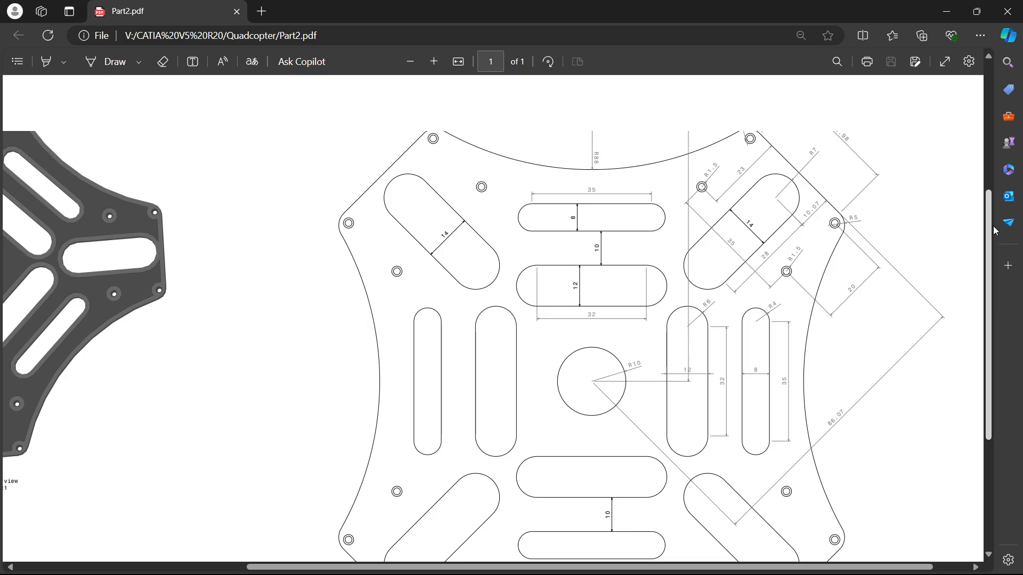
scroll(821, 310, "up", 1, "ctrl")
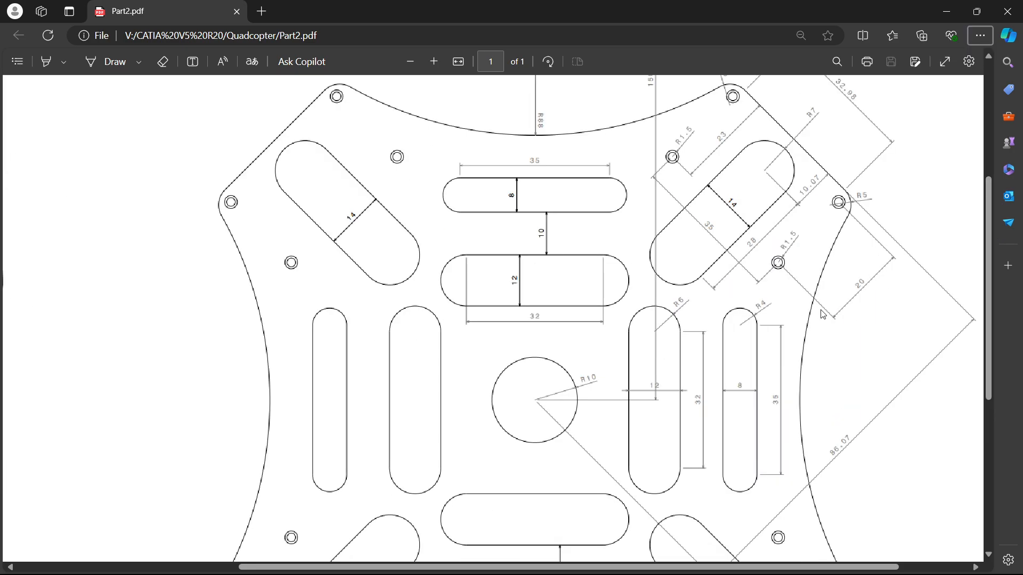
scroll(823, 314, "up", 2, "ctrl")
mouse_move(990, 297)
left_mouse_down()
mouse_move(989, 254)
mouse_move(989, 292)
left_mouse_up()
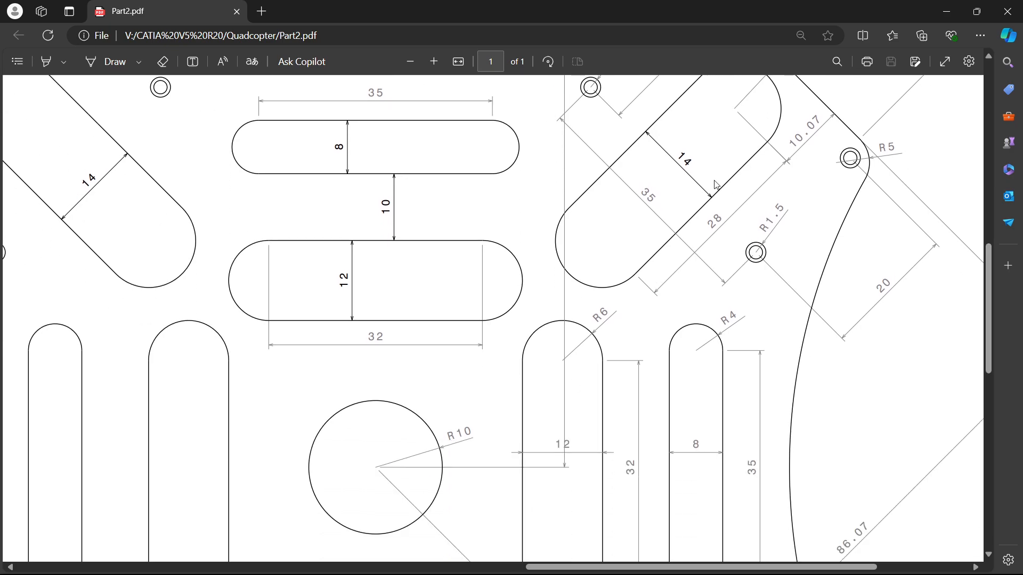
scroll(861, 256, "up", 1)
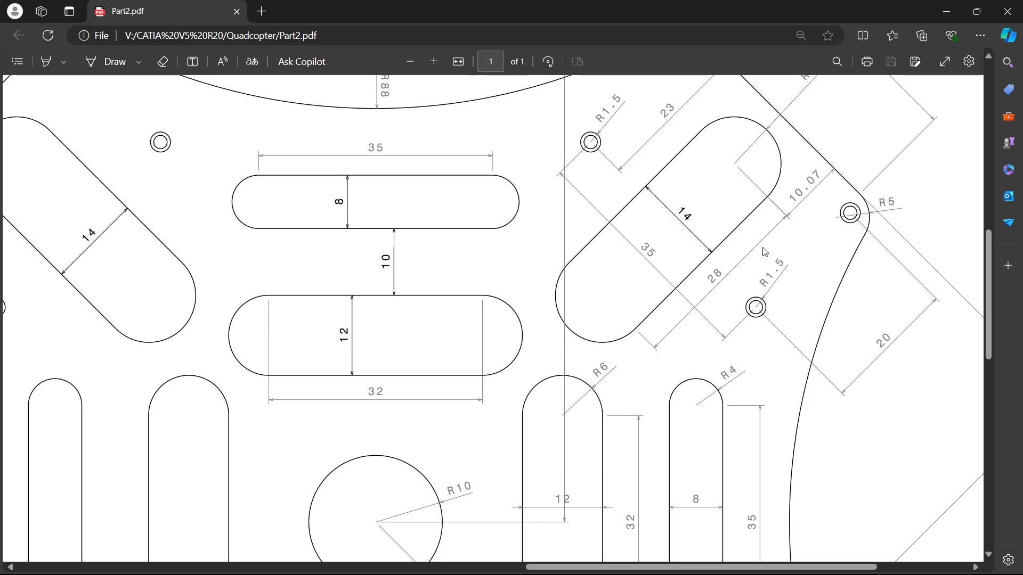
key("alt+Tab")
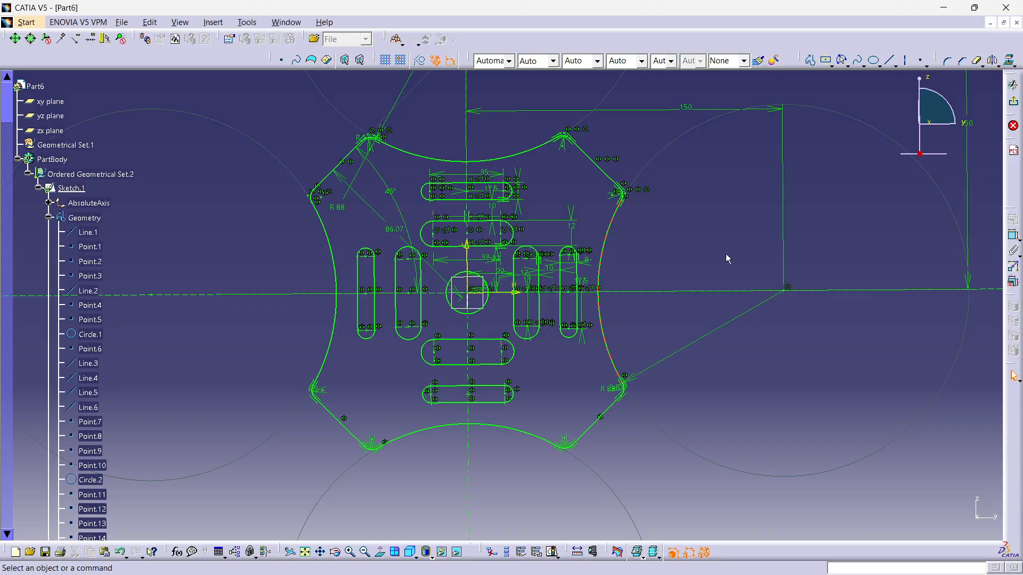
middle_click_drag(571, 229, 549, 181)
middle_click_drag(503, 268, 478, 384)
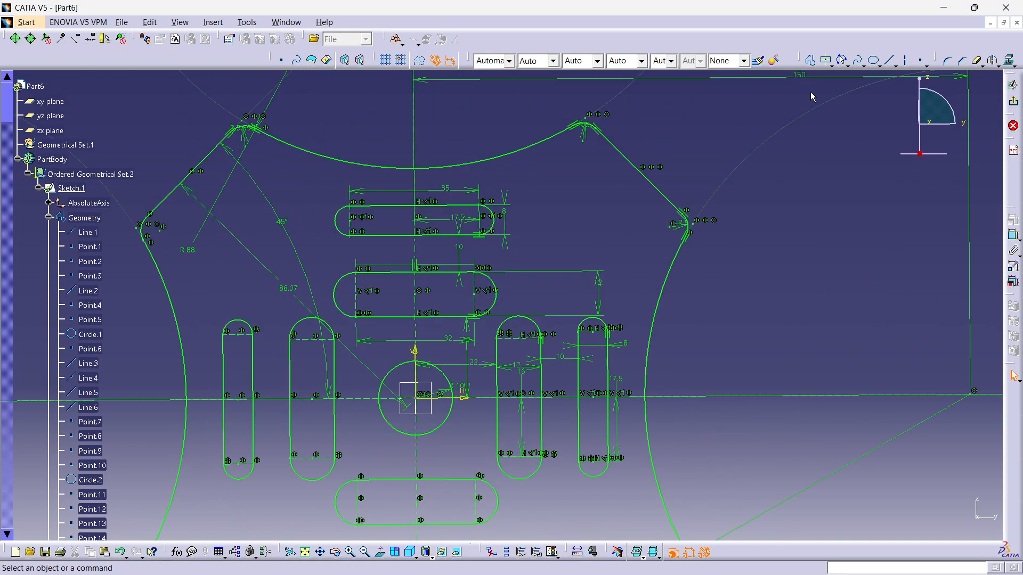
left_click(908, 61)
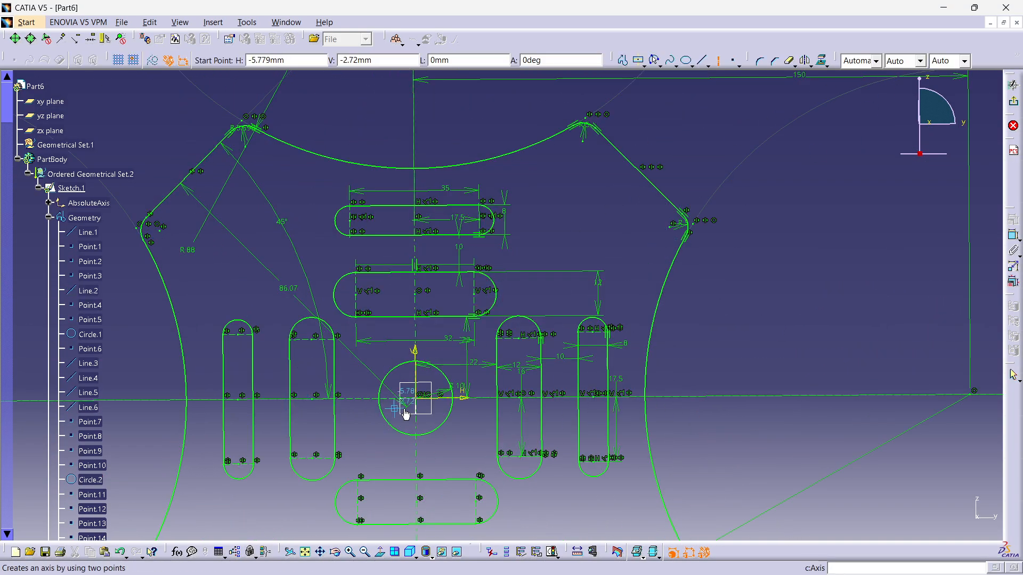
left_click(421, 399)
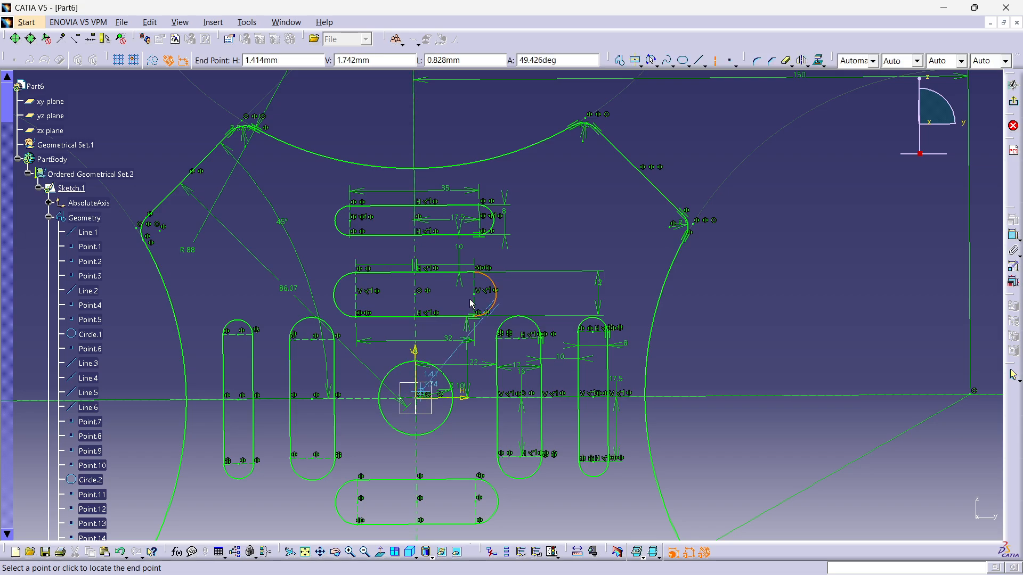
key("Escape")
- Draw a slanted axis line from the sketch origin up and to the right, past the top of the 12 mm wide upright slot
mouse_move(501, 334)
middle_mouse_down()
mouse_move(522, 191)
mouse_move(533, 187)
middle_mouse_up()
left_click(906, 61)
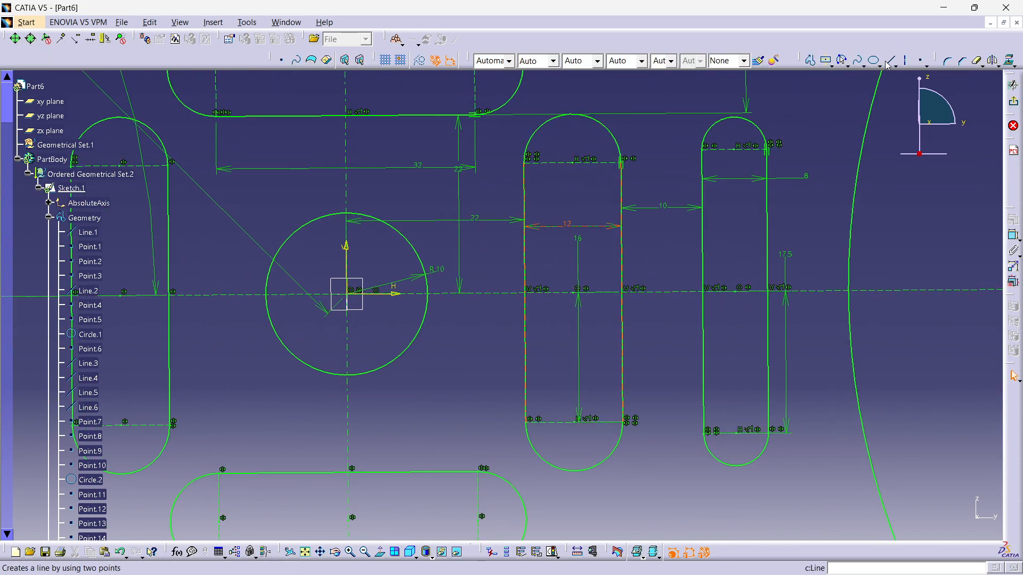
middle_click_drag(533, 256, 561, 362)
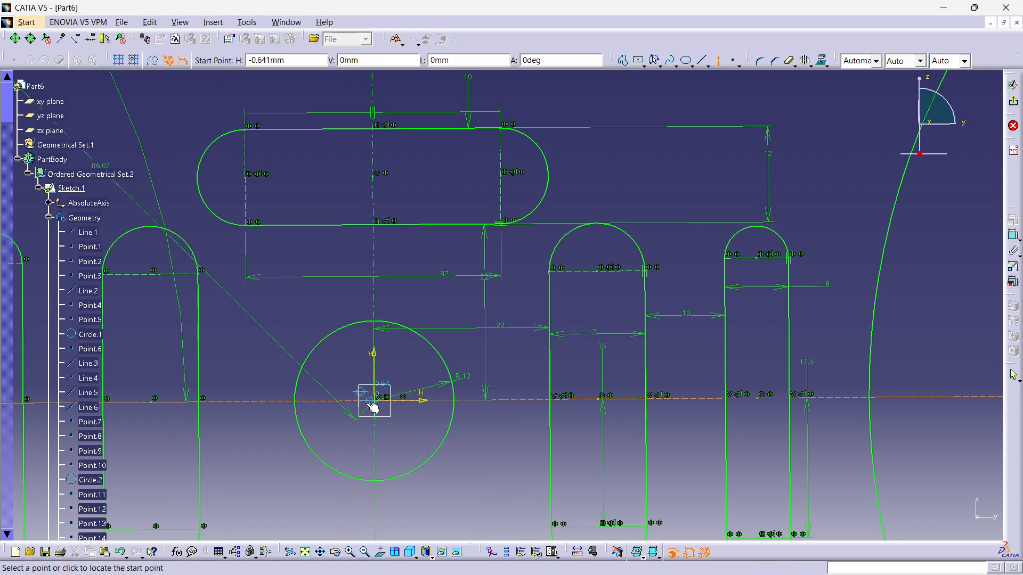
left_click(755, 109)
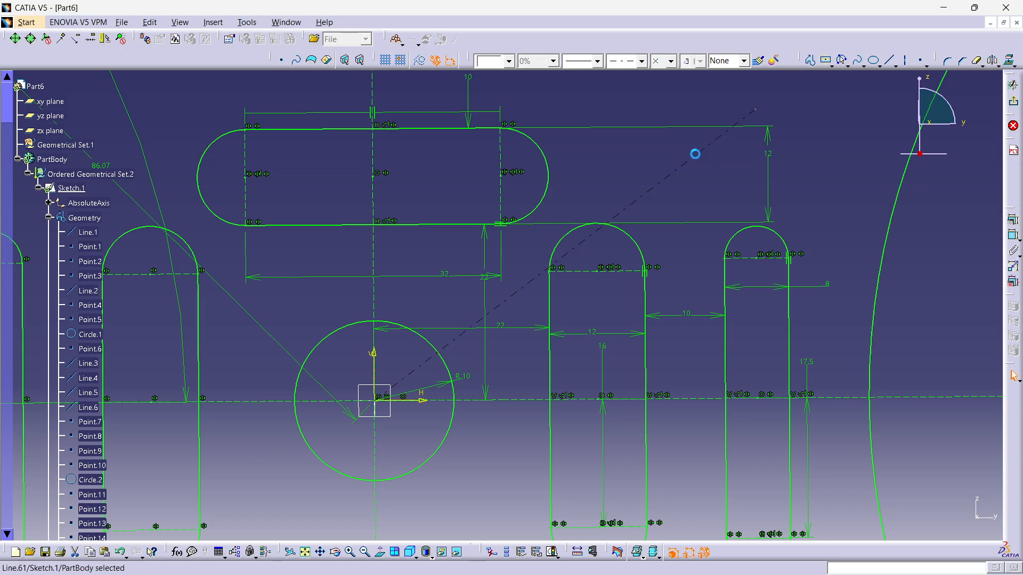
- Constrain the angle between the slanted axis line and the horizontal axis to 45°
left_click(705, 400)
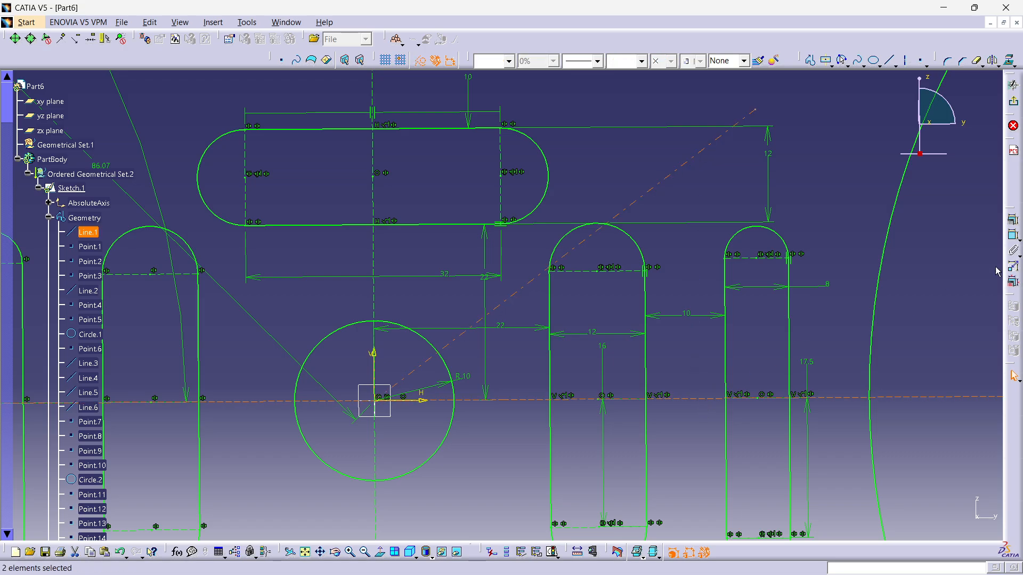
left_click(1012, 234)
left_click(851, 209)
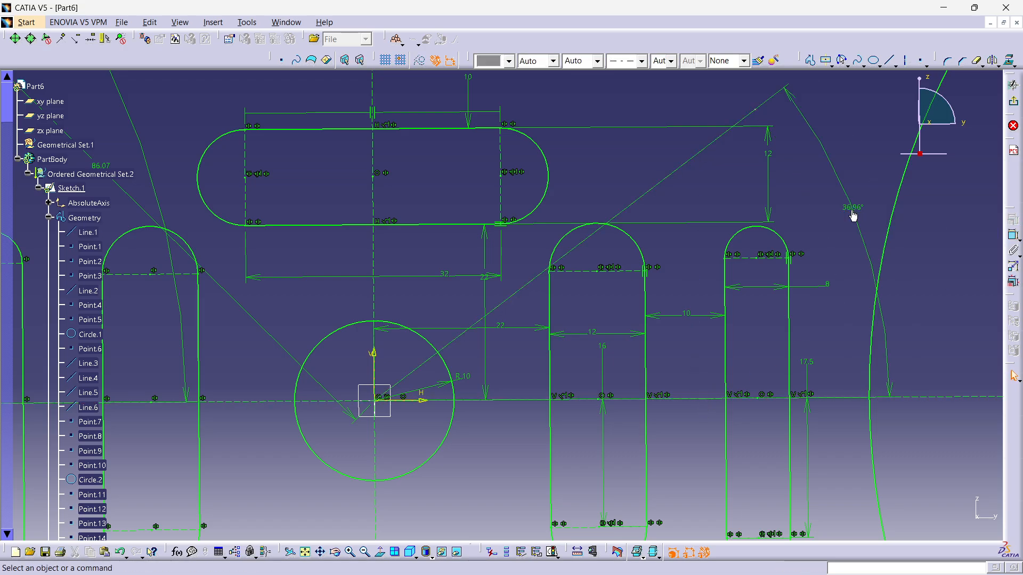
double_click(851, 210)
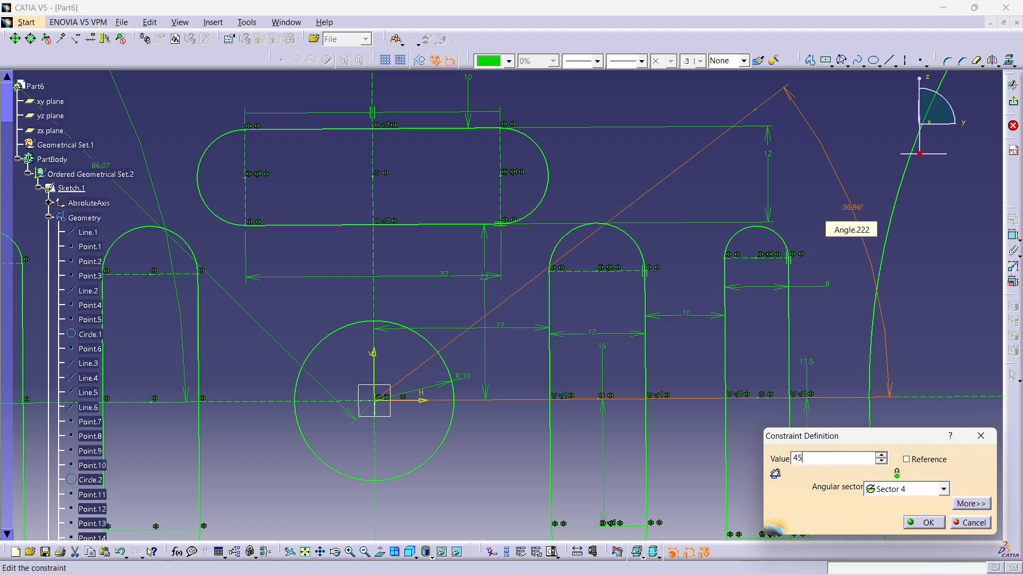
key("Return")
- Extend the free end of the 45° axis line beyond the plate's upper-right slanted edge
middle_click_drag(773, 154, 729, 214)
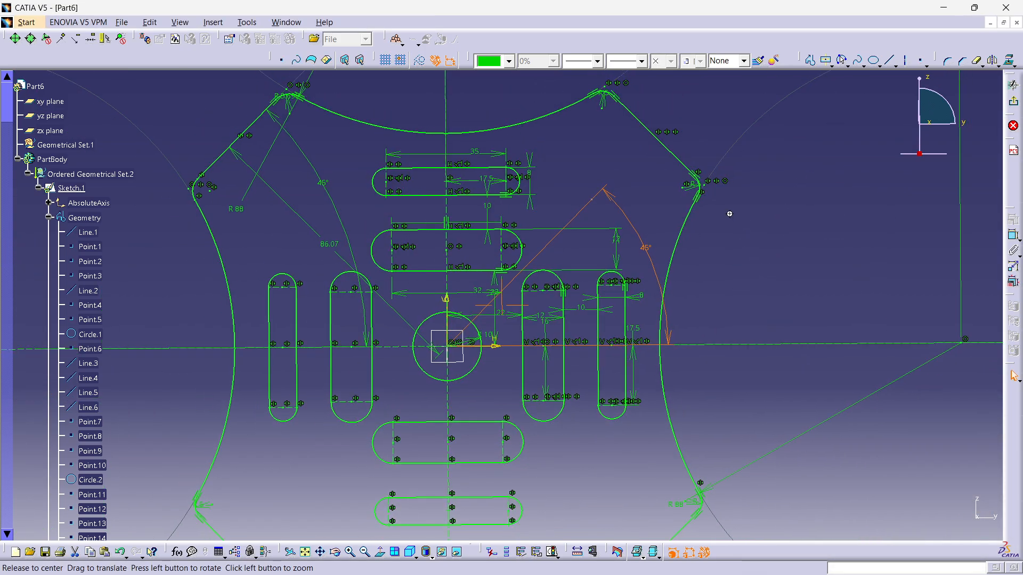
middle_click(729, 213)
mouse_move(421, 261)
middle_mouse_down()
mouse_move(569, 245)
mouse_move(560, 208)
middle_mouse_up()
left_click(559, 208)
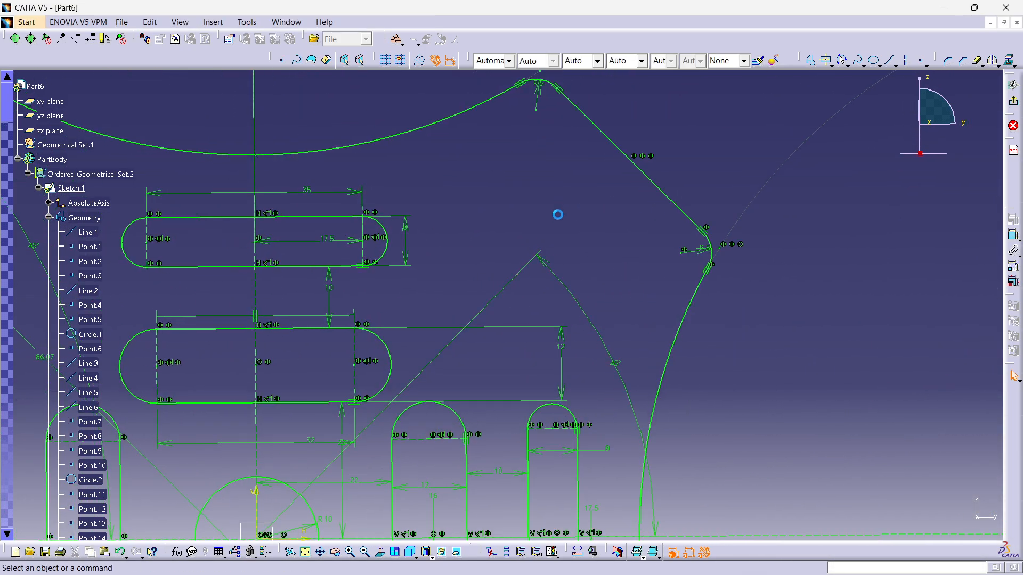
left_click_drag(521, 274, 706, 87)
mouse_move(720, 174)
middle_mouse_down()
mouse_move(640, 258)
mouse_move(594, 251)
mouse_move(602, 198)
middle_mouse_up()
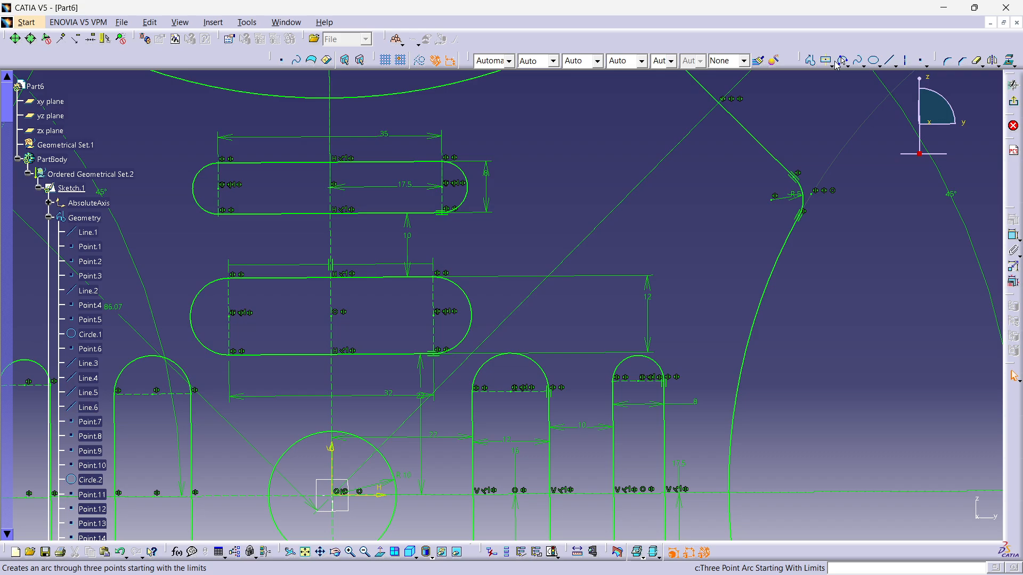
left_click(829, 60)
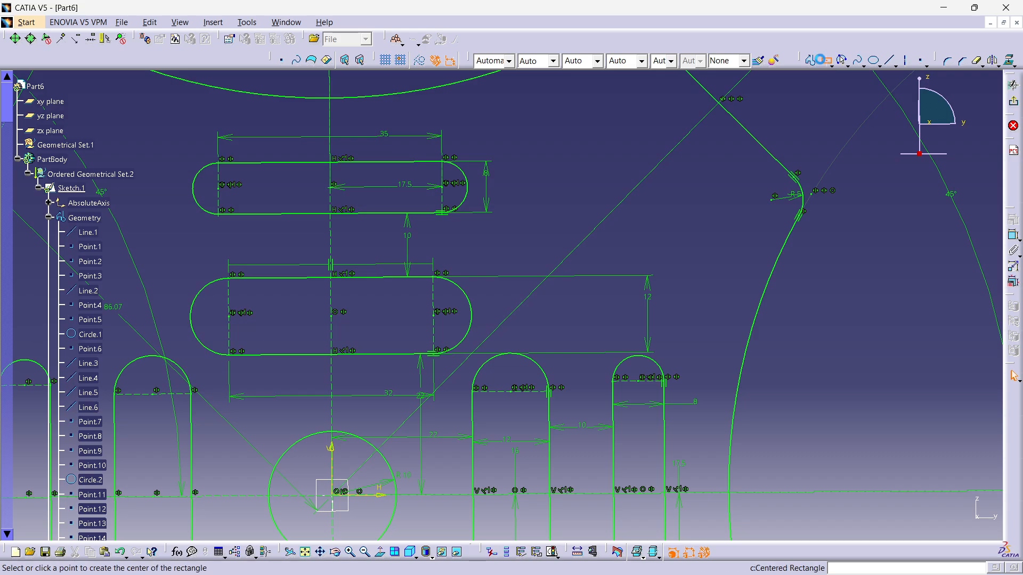
left_click(618, 205)
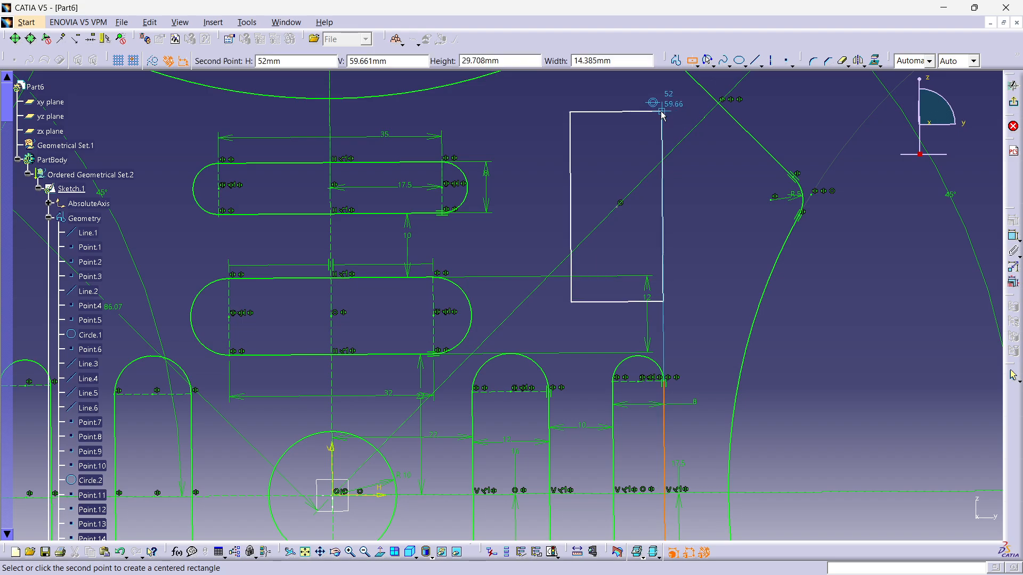
key("Escape")
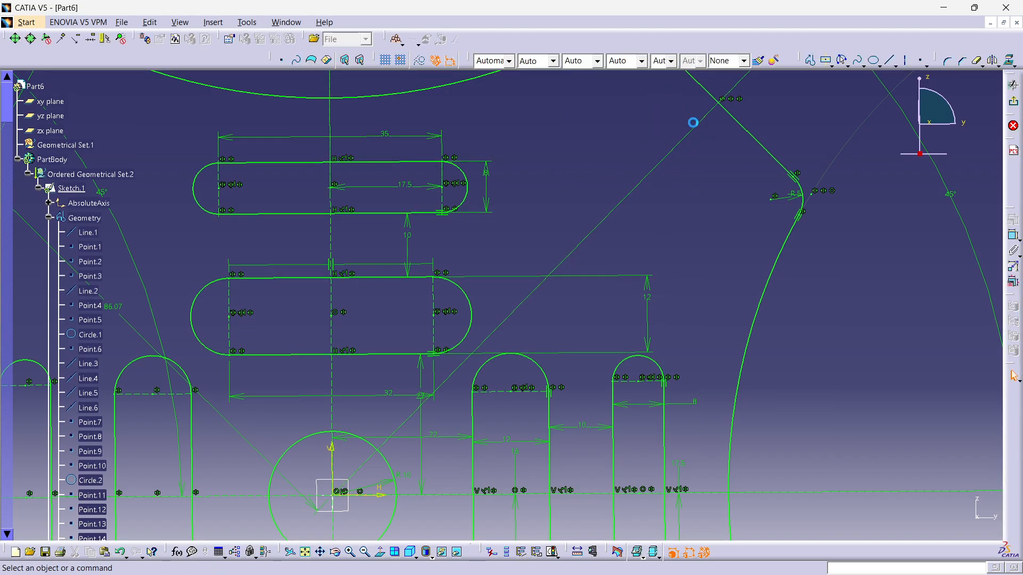
- Sketch an elongated slot of about 5.2 mm radius along the 45° axis, between the horizontal slots and the slanted edge
left_click(847, 66)
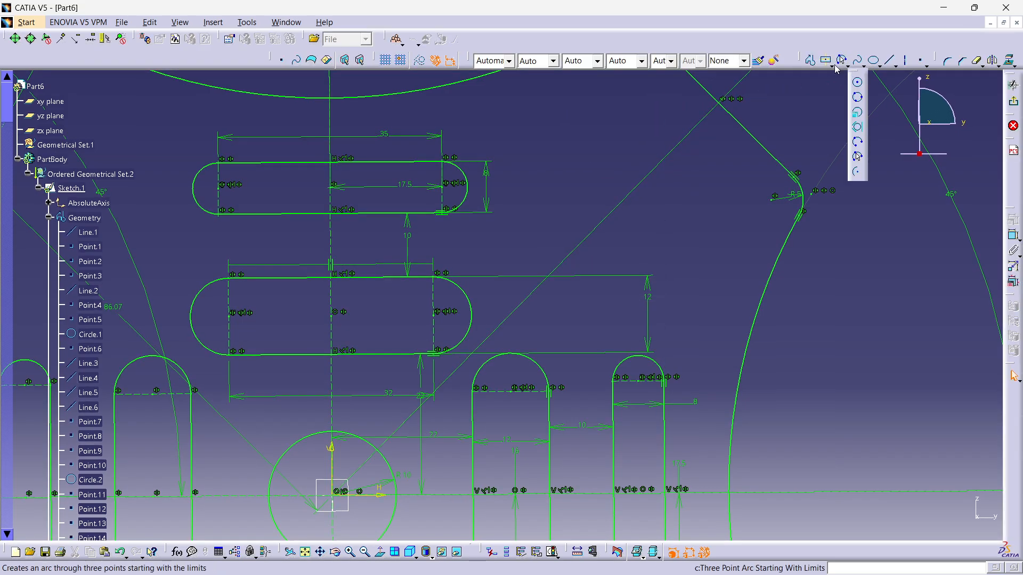
left_click(831, 64)
left_click(842, 128)
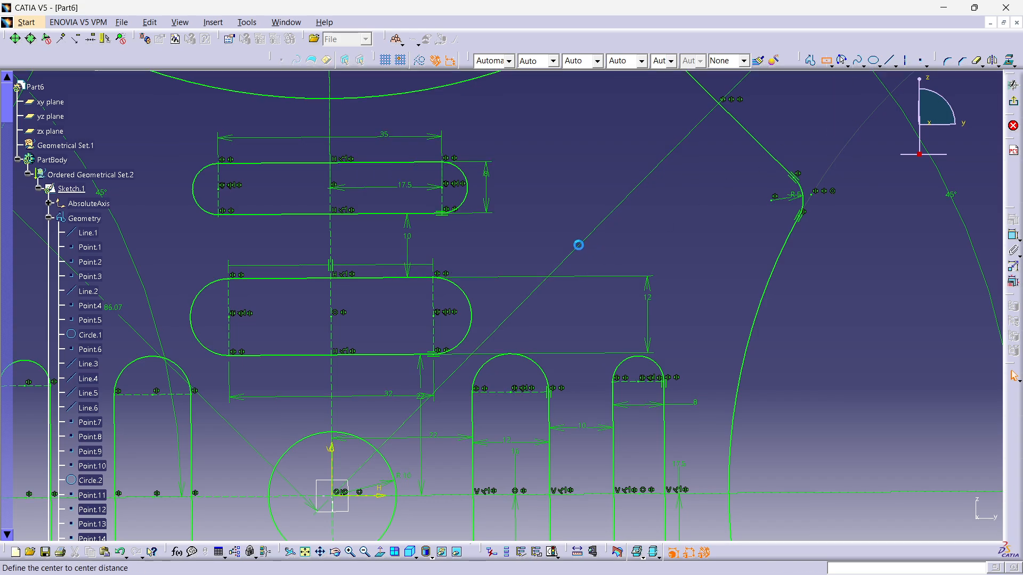
left_click(579, 246)
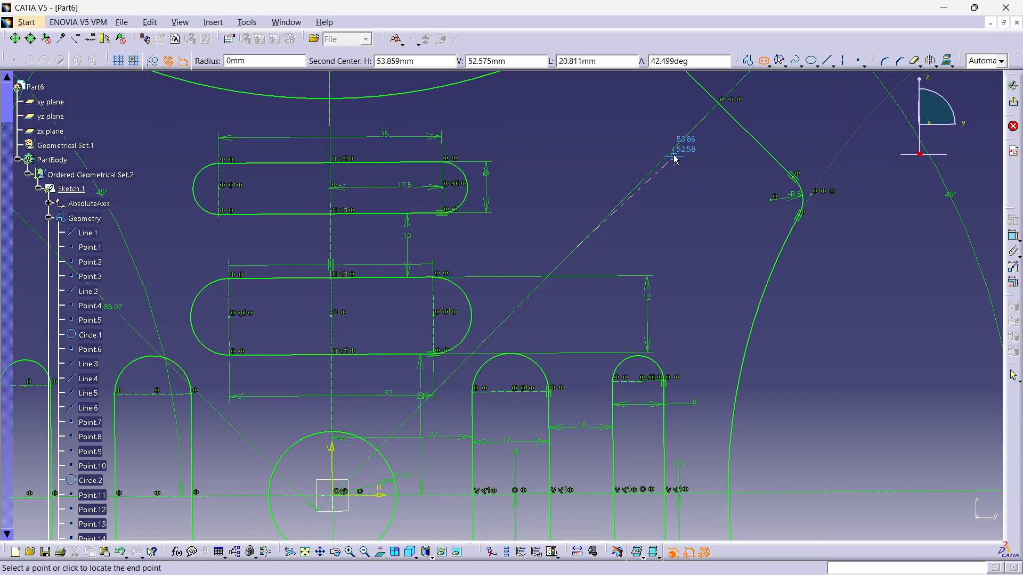
left_click(674, 149)
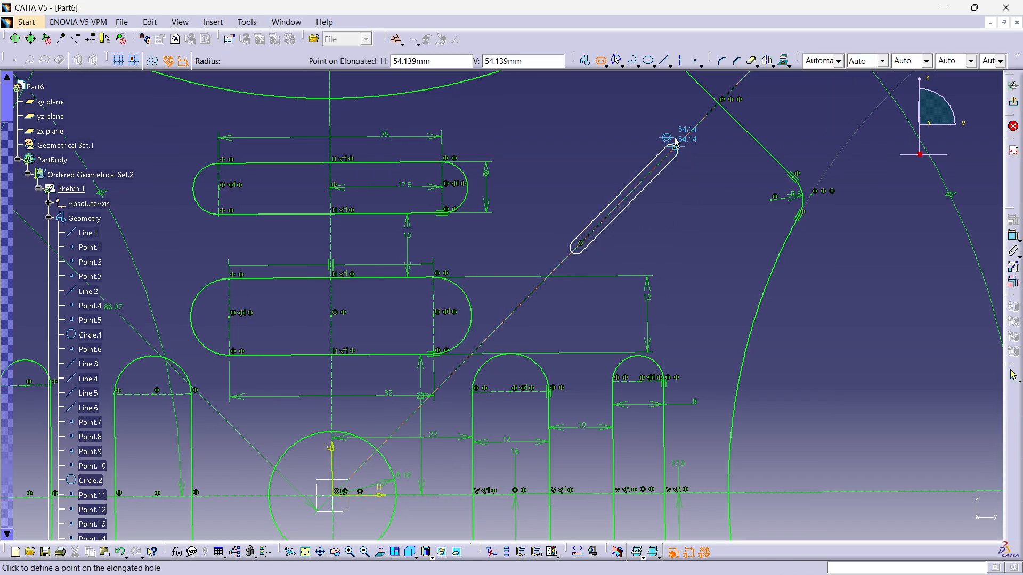
left_click(667, 120)
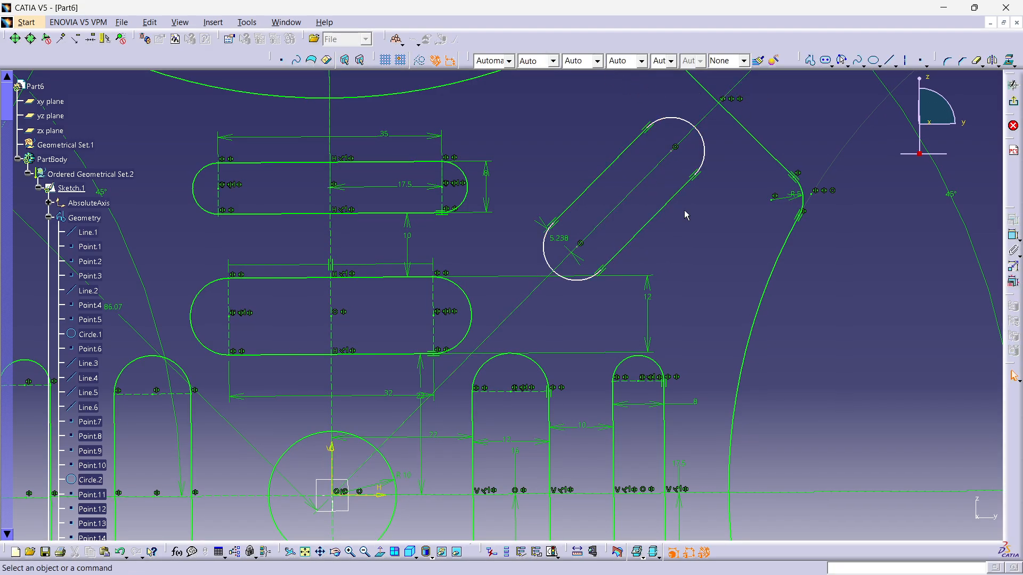
mouse_move(720, 199)
middle_mouse_down()
mouse_move(532, 269)
mouse_move(523, 286)
middle_mouse_up()
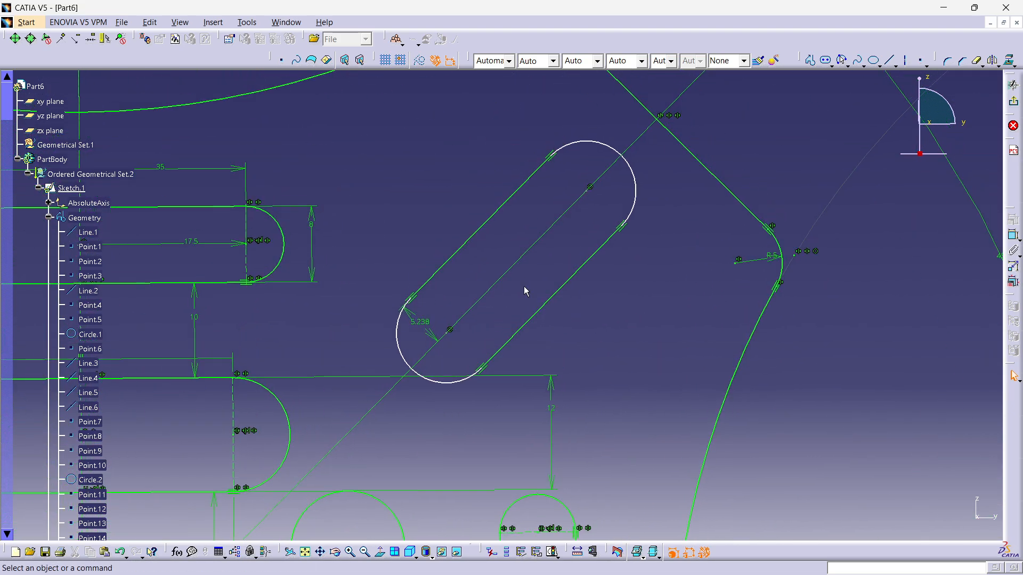
- Check the diagonal slot in Part2.pdf and dimension its width between the two straight sides
key("alt+Tab")
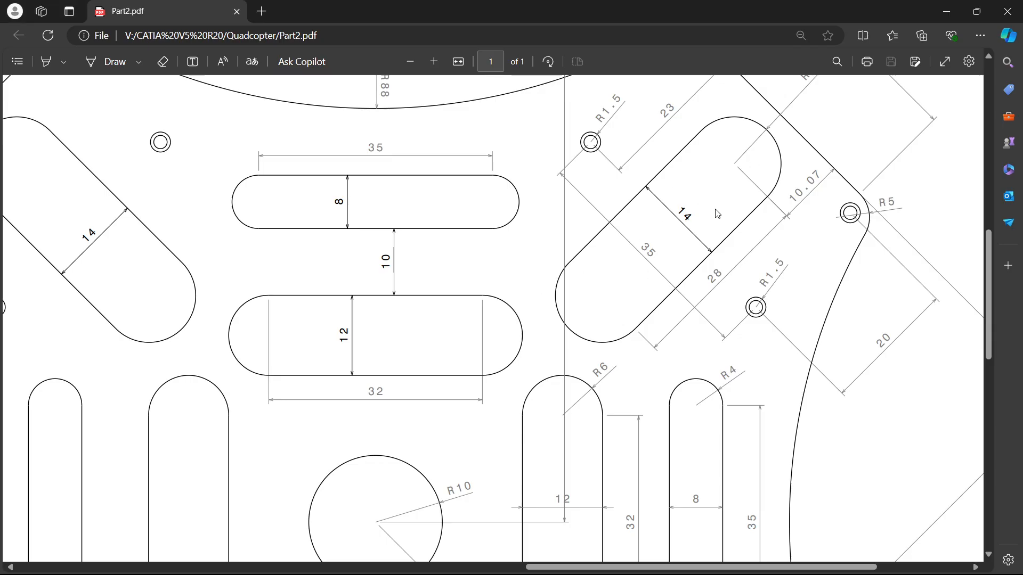
key("alt+Tab")
left_click(503, 211)
left_click(575, 273, "ctrl")
left_click(1014, 235)
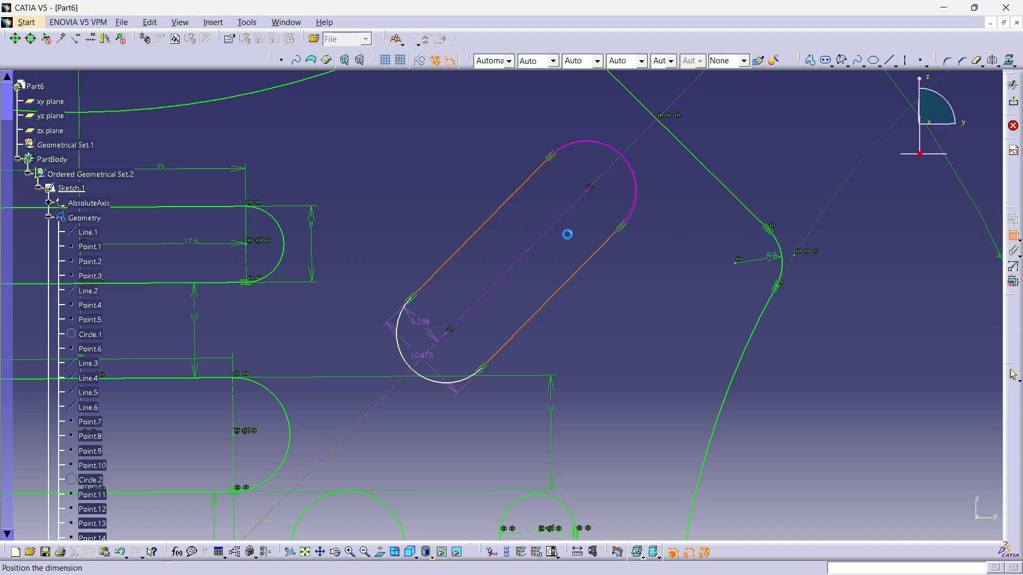
left_click(549, 227)
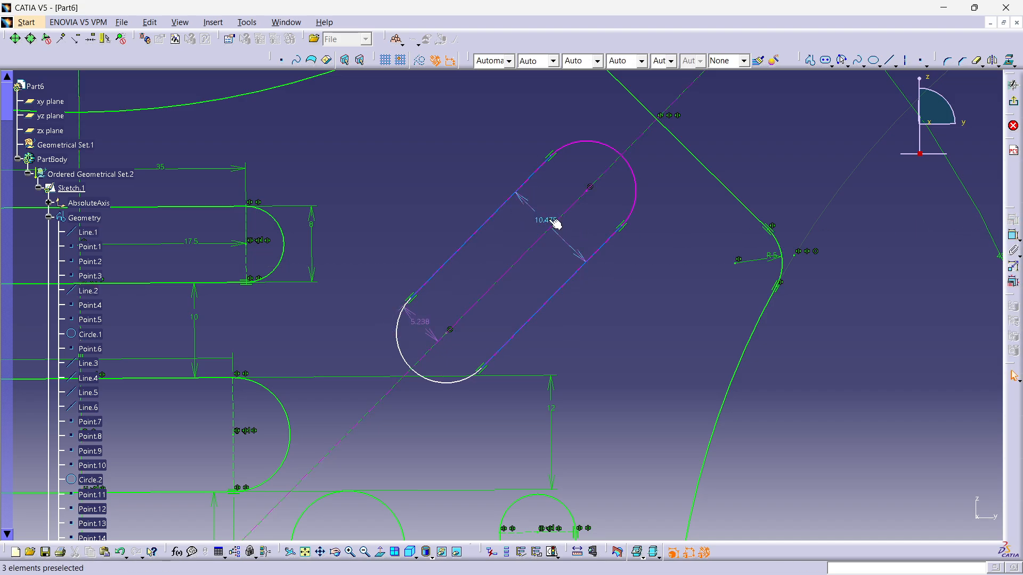
- Set the diagonal slot's radius to 14/2 mm and remove the separate width dimension between its straight sides
double_click(422, 317)
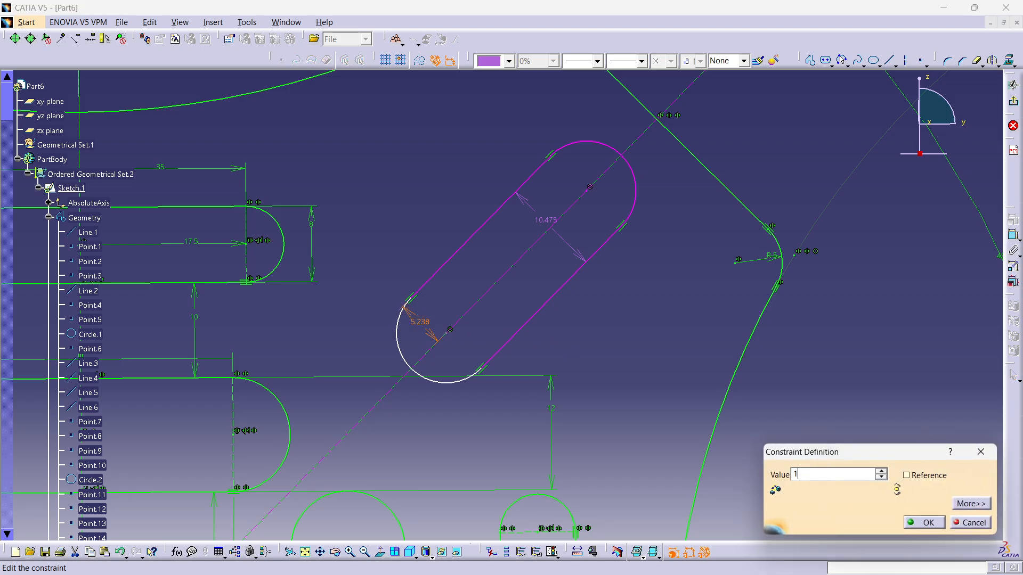
type("14/2")
key("Return")
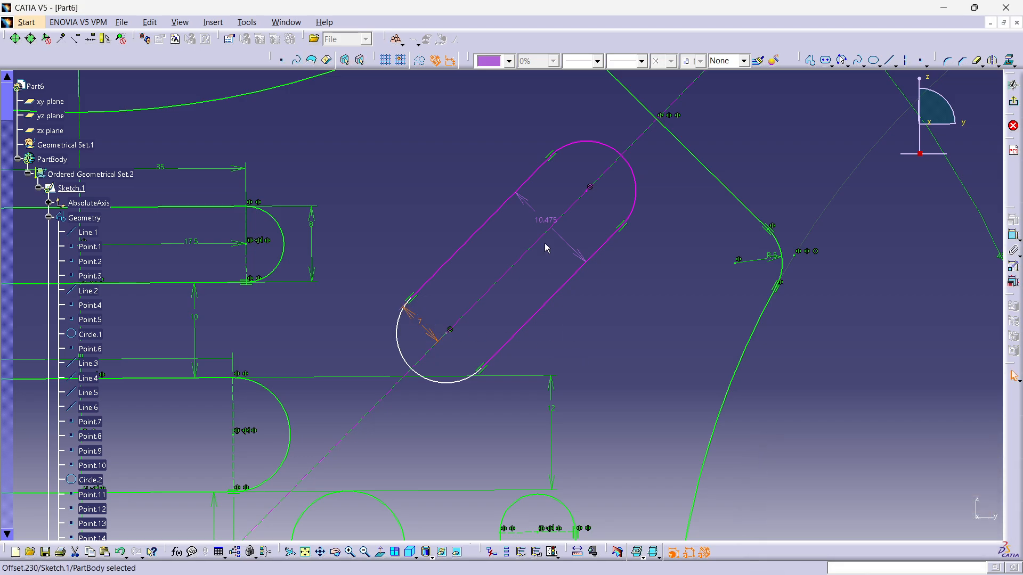
double_click(538, 220)
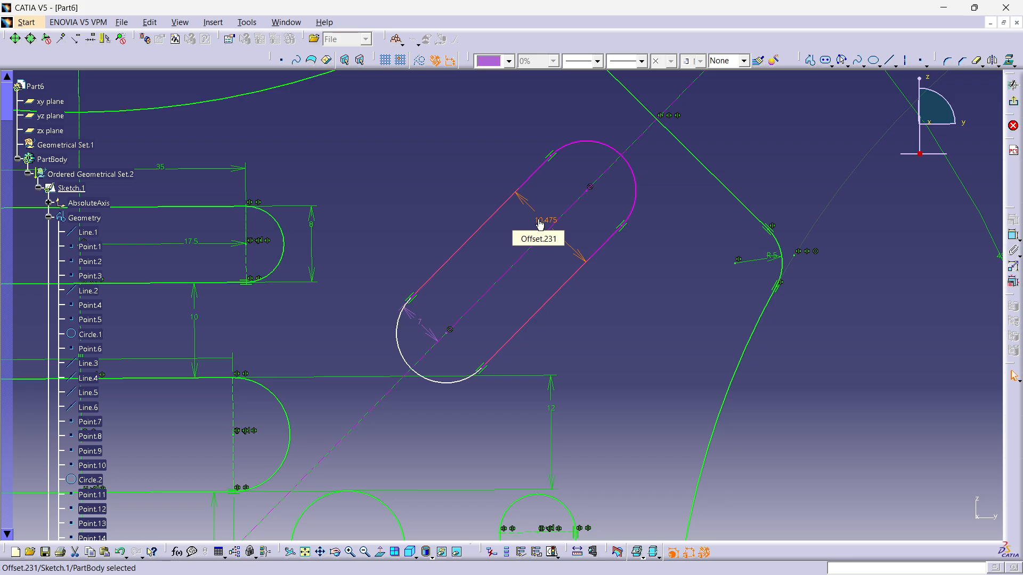
- Check the slot length in Part2.pdf, dimension the diagonal slot's lower straight side and set it to 28 mm
key("alt+Tab")
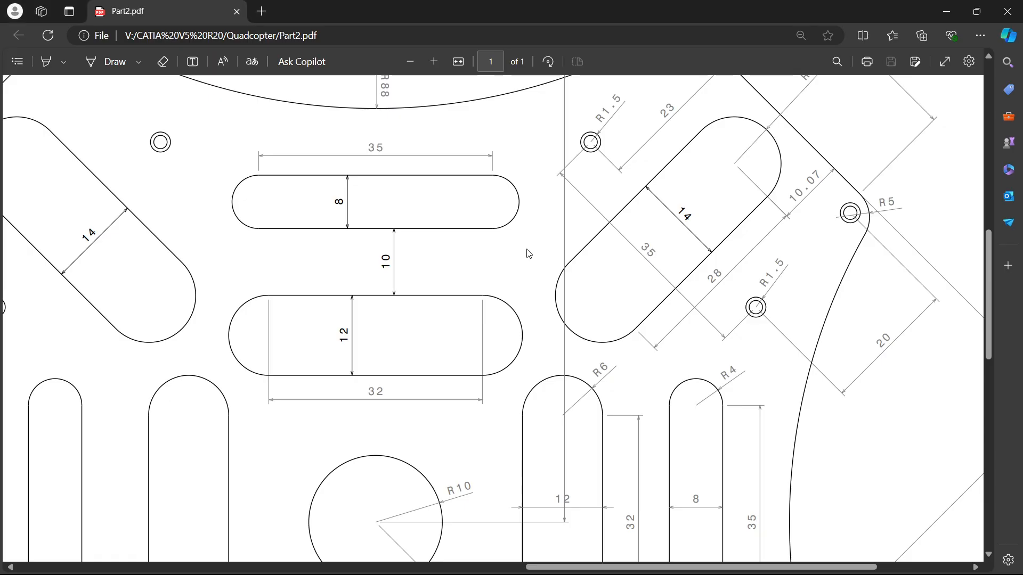
key("alt+Tab")
left_click(578, 297)
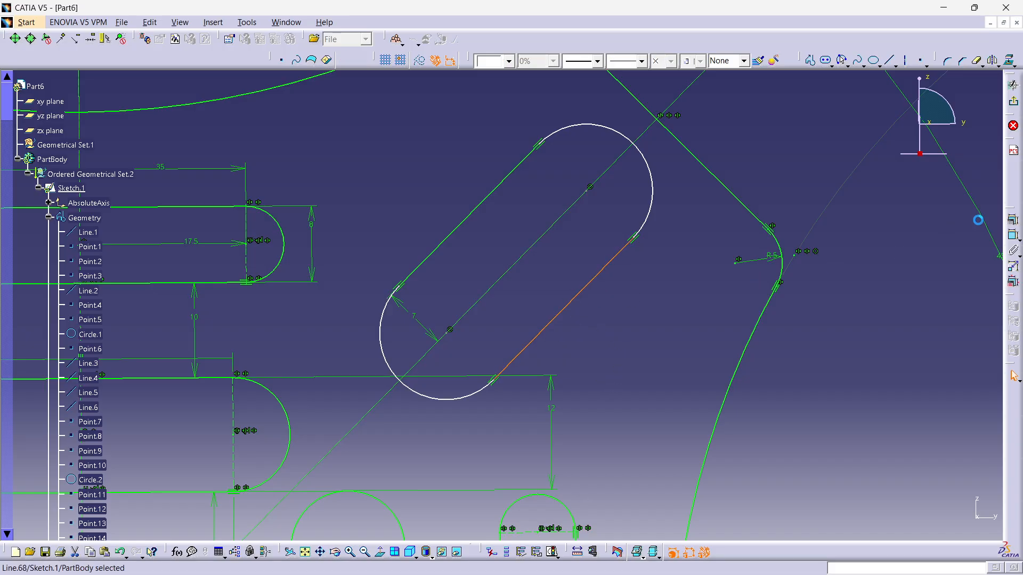
left_click(842, 59)
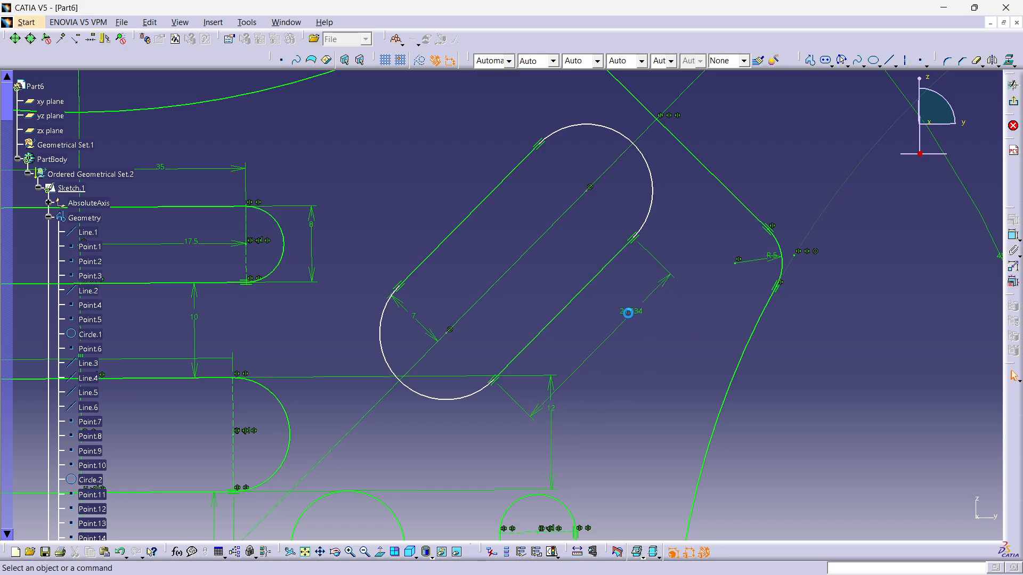
double_click(628, 312)
type("28")
key("Return")
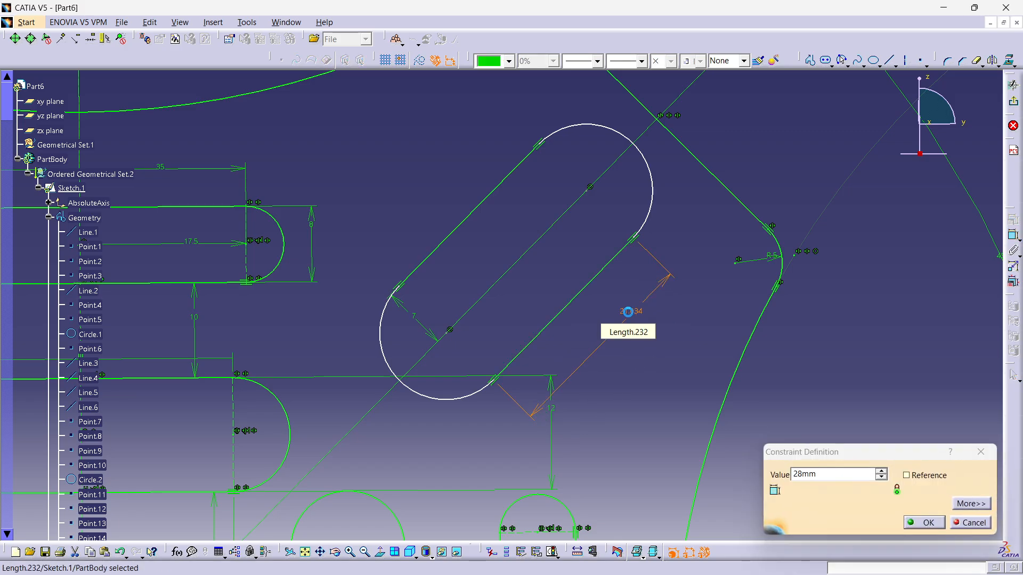
- Examine the diagonal slot's position dimensions in the Part2.pdf drawing in Microsoft Edge, and return to CATIA V5
key("alt+Tab")
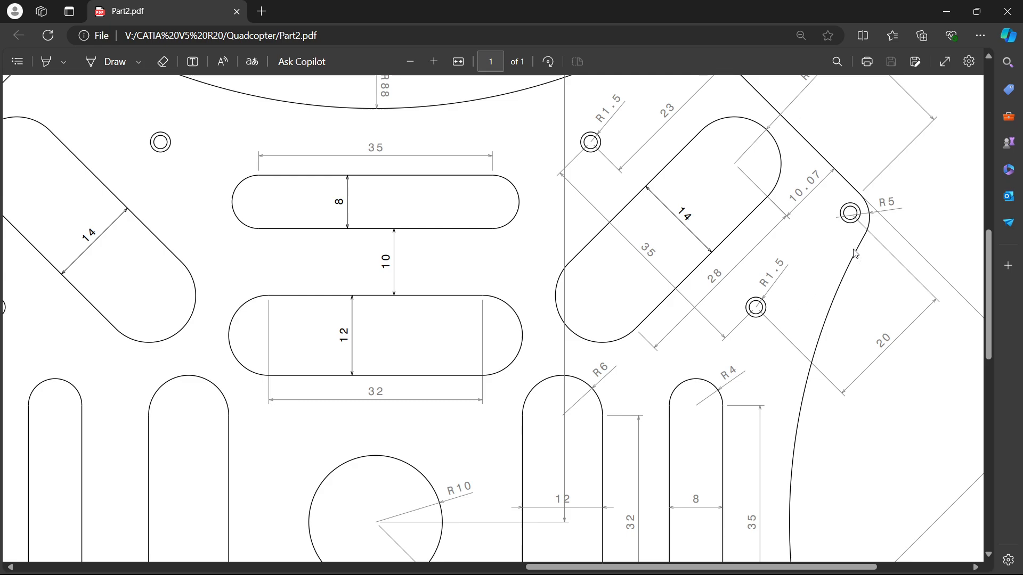
mouse_move(989, 251)
left_mouse_down()
mouse_move(990, 267)
mouse_move(992, 226)
left_mouse_up()
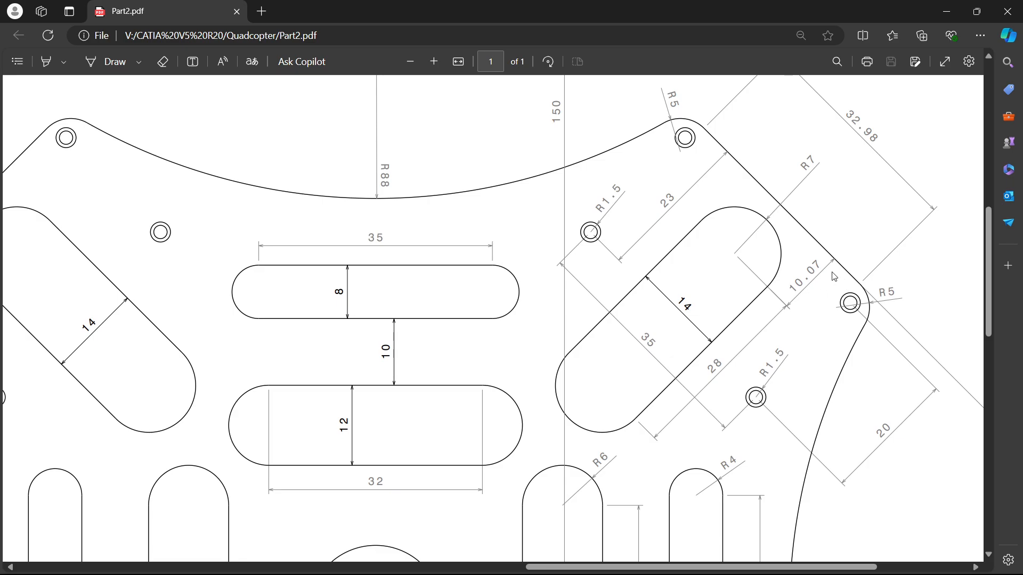
key("alt+Tab")
- Switch to Part1.CATPart, measure the distance from the sketch origin to the diagonal slot's inner arc centre, and return to Part6
left_click(286, 22)
left_click(308, 91)
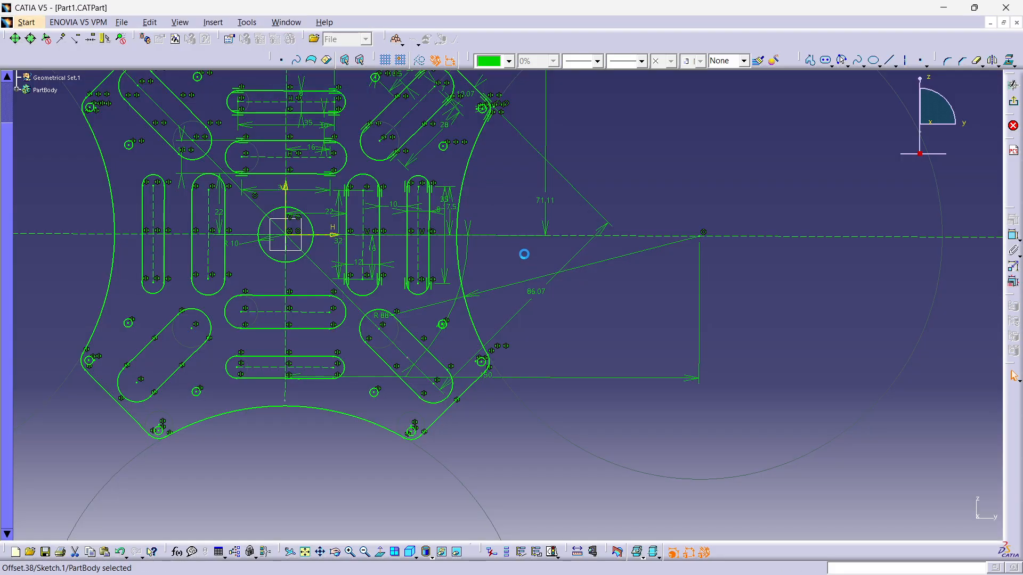
mouse_move(475, 151)
middle_mouse_down()
mouse_move(479, 246)
mouse_move(482, 229)
mouse_move(626, 489)
mouse_move(593, 219)
mouse_move(592, 235)
mouse_move(461, 223)
middle_mouse_up()
left_click(487, 229)
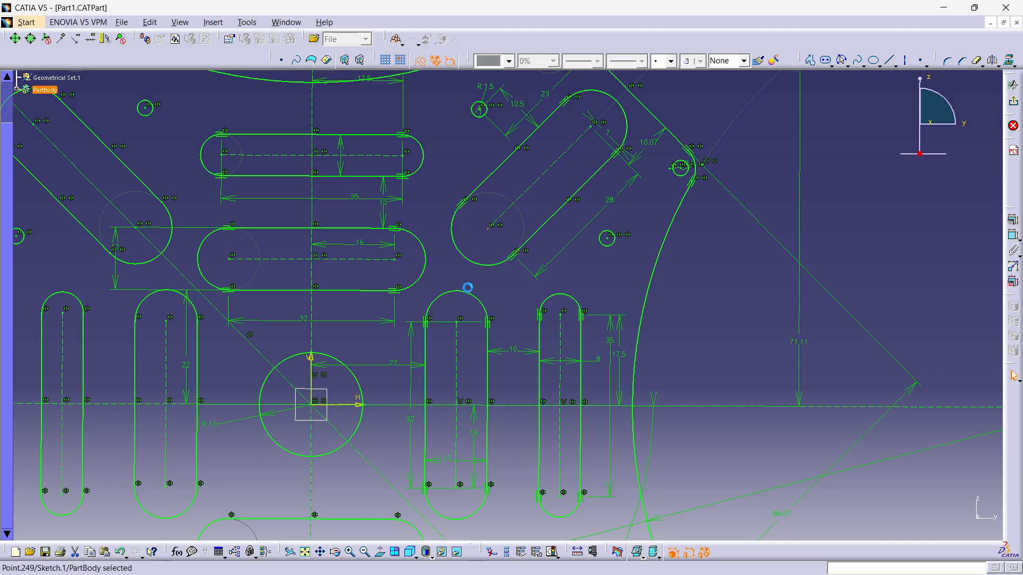
left_click(315, 405)
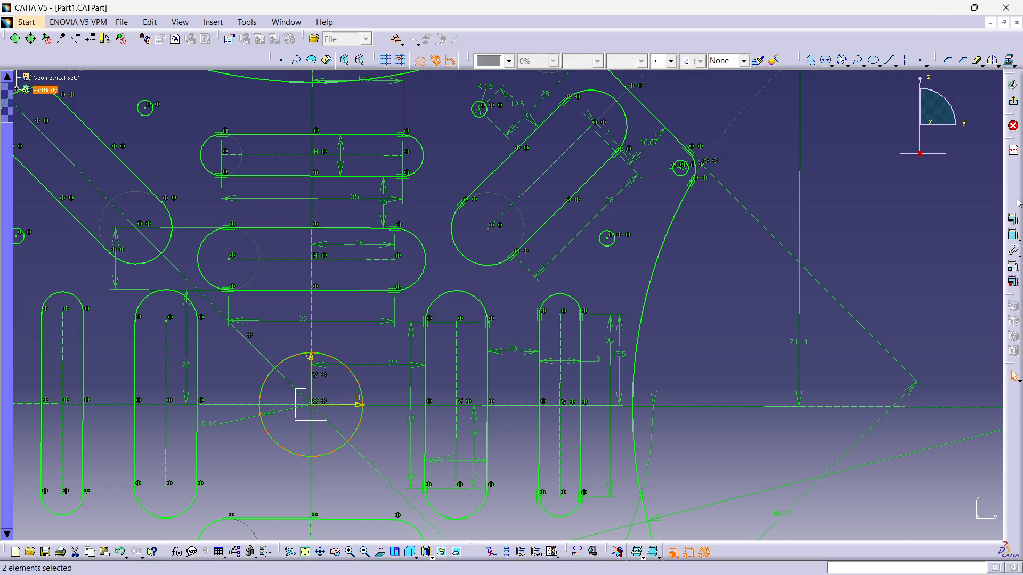
left_click(1013, 235)
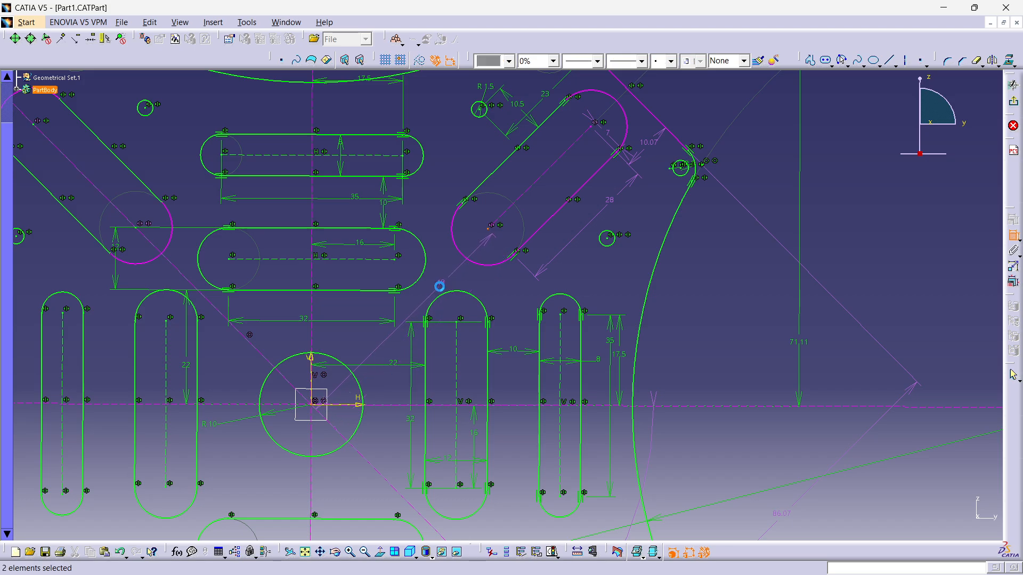
double_click(287, 9)
left_click(285, 23)
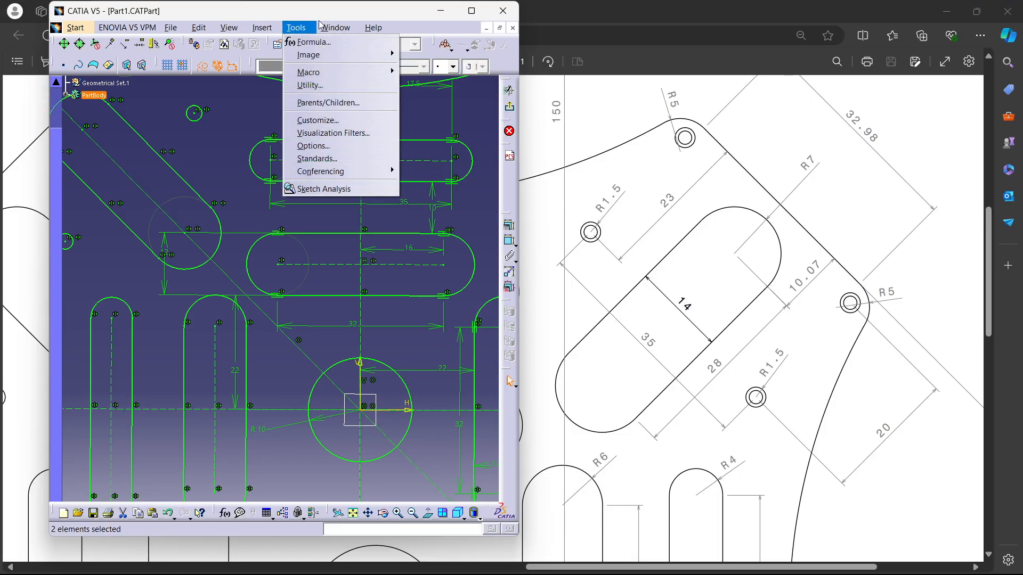
double_click(352, 17)
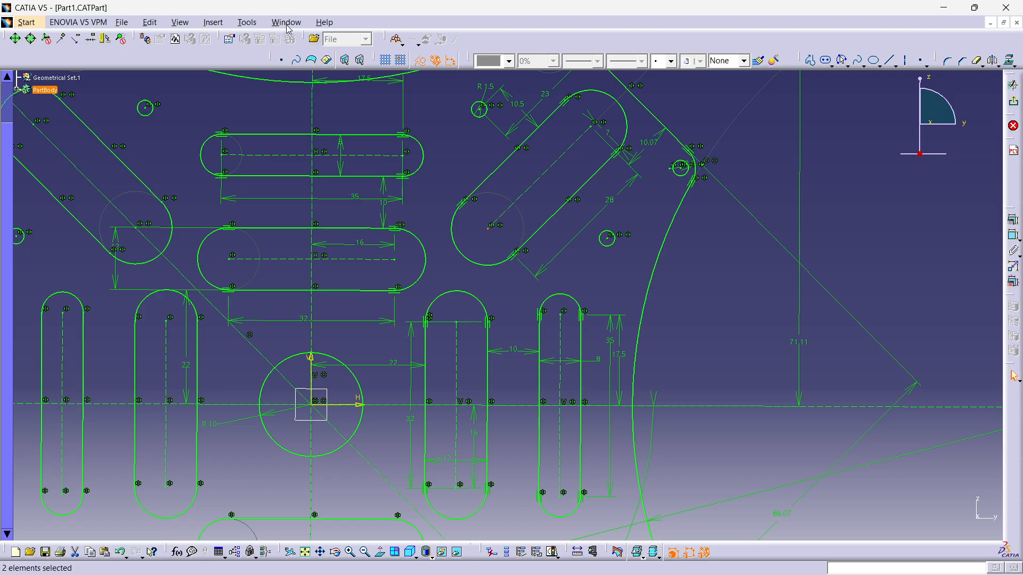
left_click(286, 22)
left_click(301, 93)
- Constrain the distance from the sketch origin to the diagonal slot's inner arc centre to 48 mm
middle_click_drag(391, 466, 467, 199)
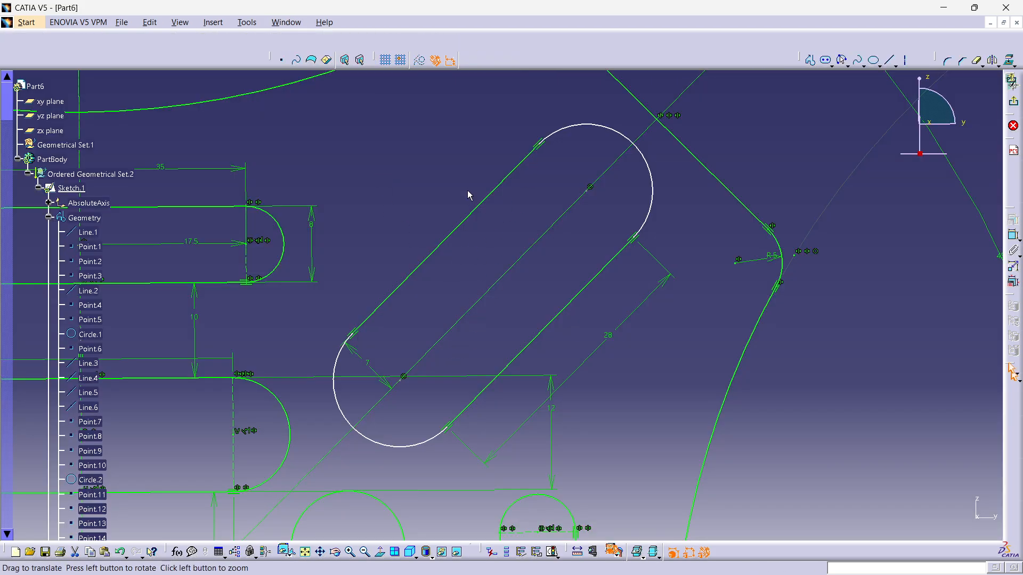
middle_click_drag(473, 251, 481, 243)
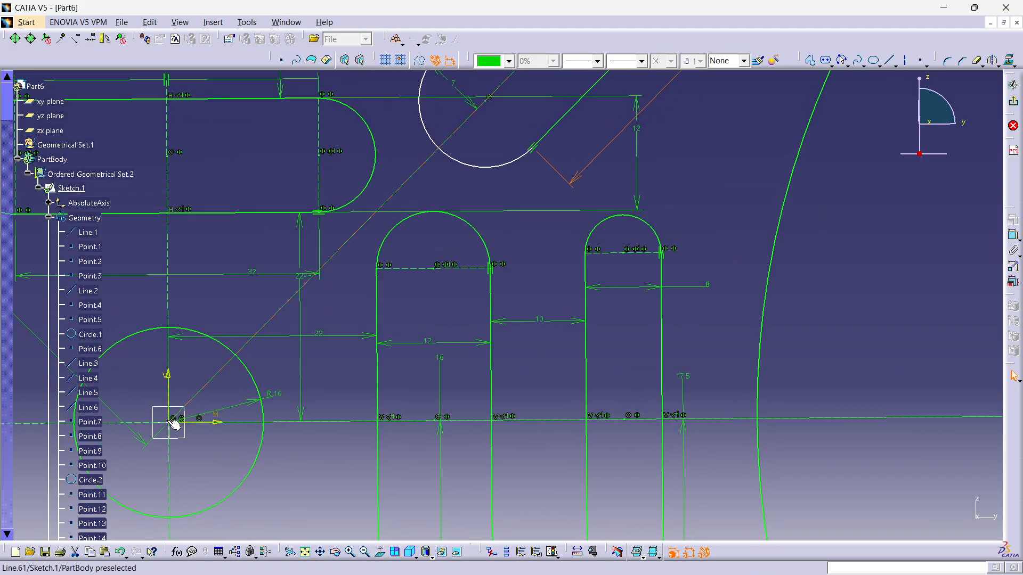
left_click(174, 424)
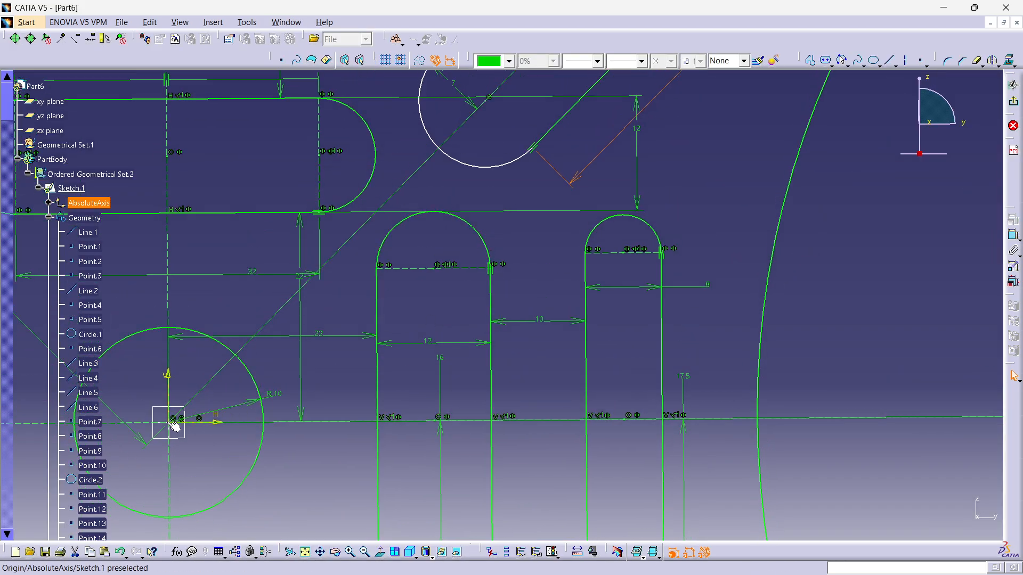
left_click(489, 103, "ctrl")
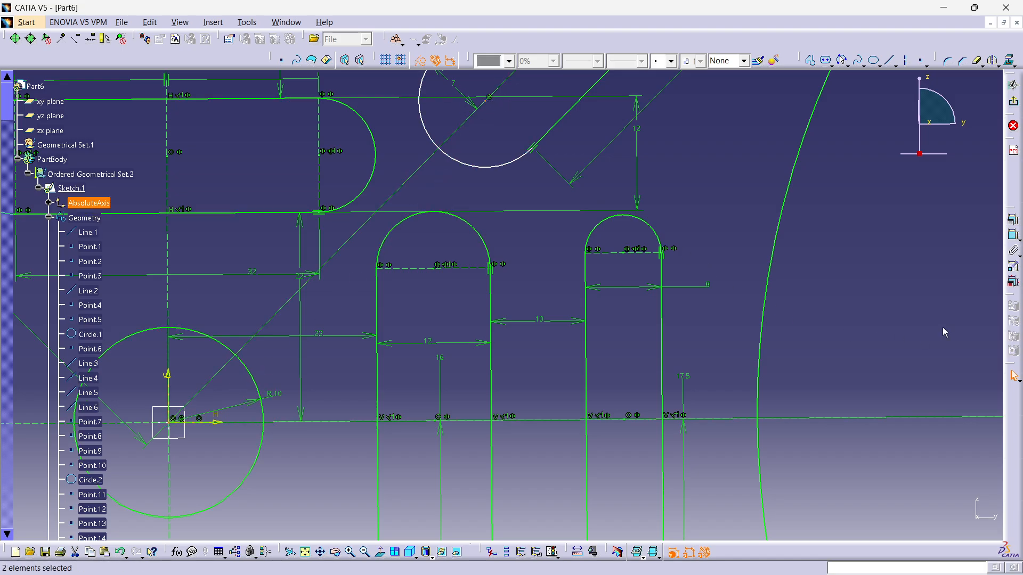
left_click(1013, 235)
left_click(535, 265)
double_click(533, 265)
type("48")
key("Return")
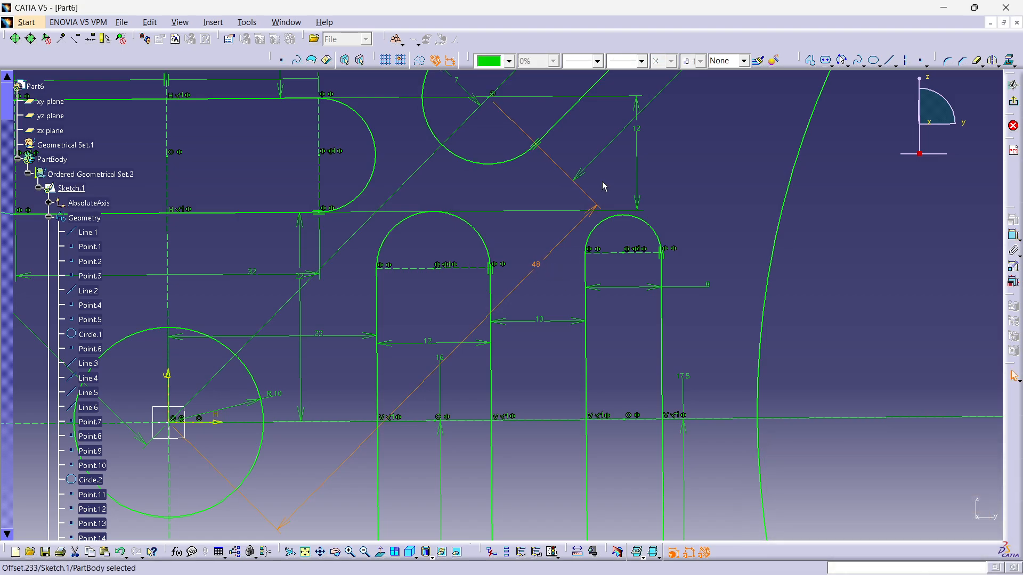
left_click(762, 197)
- Examine the small holes around the diagonal slot and at the R5 corners in Part2.pdf, and return to CATIA V5
mouse_move(746, 197)
middle_mouse_down()
mouse_move(637, 254)
mouse_move(638, 279)
mouse_move(592, 157)
mouse_move(549, 231)
mouse_move(550, 318)
middle_mouse_up()
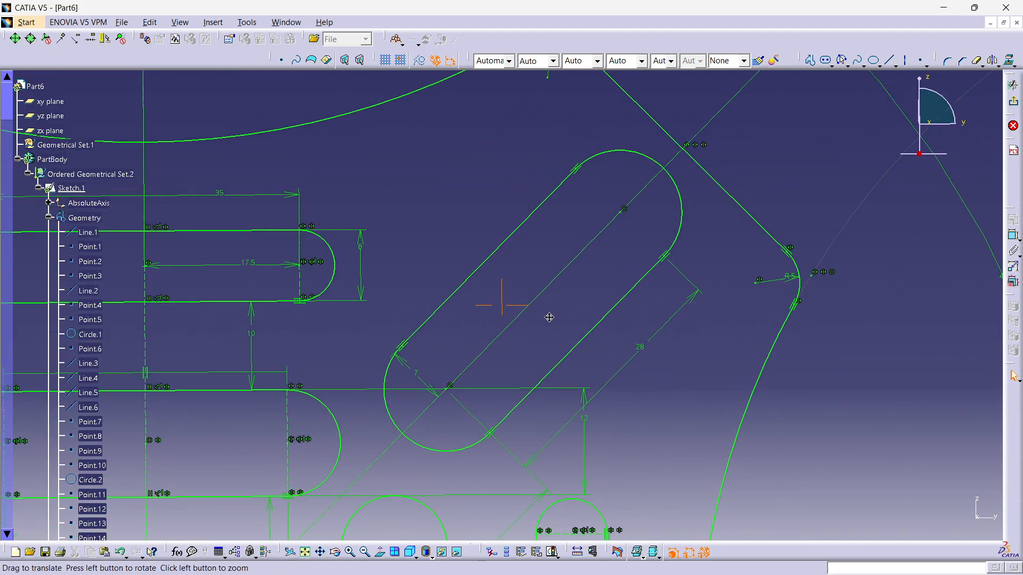
mouse_move(705, 212)
middle_mouse_down()
mouse_move(705, 265)
mouse_move(698, 230)
middle_mouse_up()
key("alt+Tab")
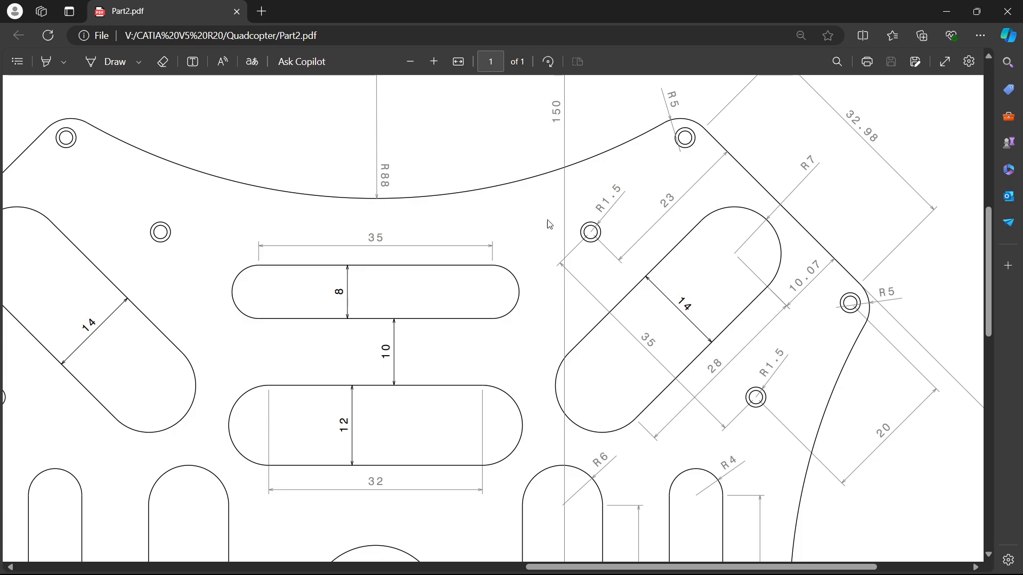
middle_click_drag(735, 261, 648, 191)
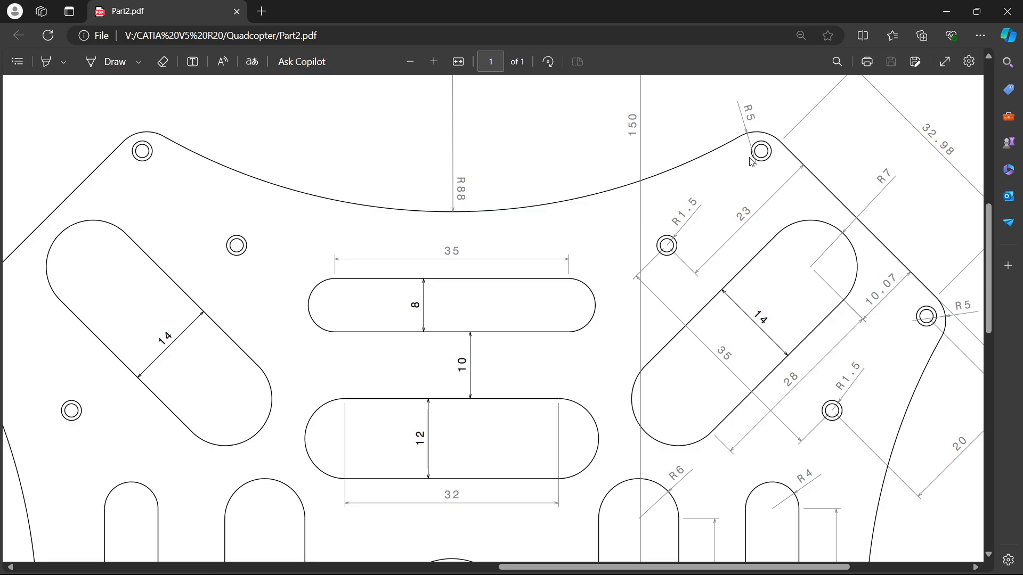
key("alt+Tab")
- Sketch a circle of about 2.3 mm radius just inside the plate's upper R5 rounded corner in Part6
mouse_move(653, 182)
middle_mouse_down()
mouse_move(655, 256)
mouse_move(628, 171)
mouse_move(576, 446)
middle_mouse_up()
left_click(656, 255)
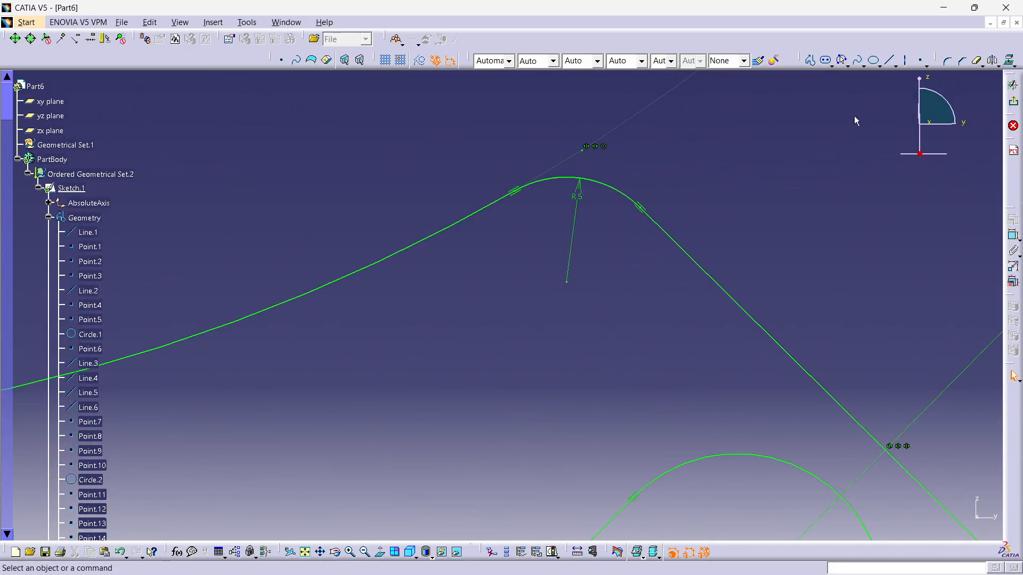
left_click(846, 64)
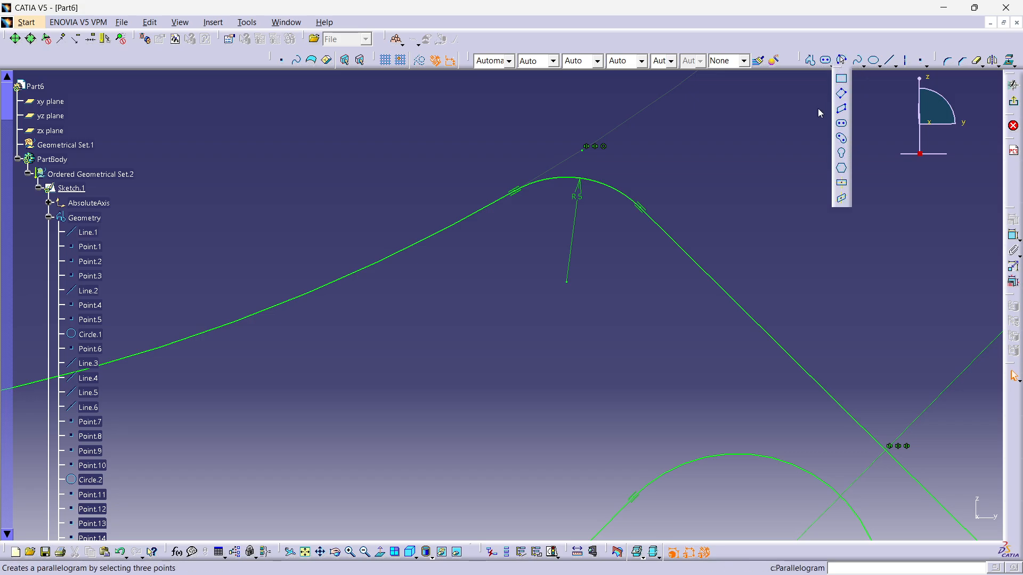
left_click(842, 78)
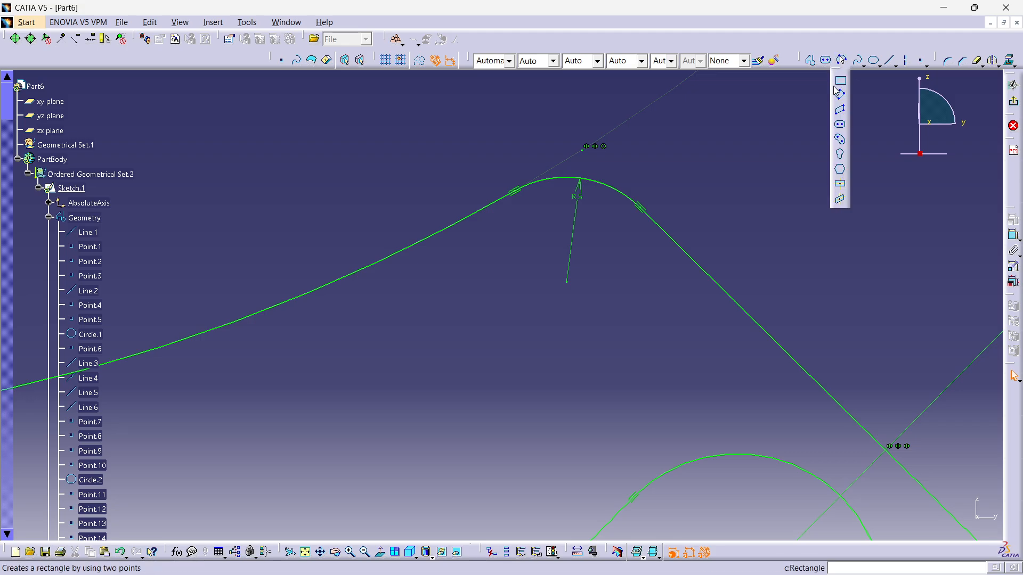
left_click(857, 60)
left_click(856, 80)
left_click(856, 80)
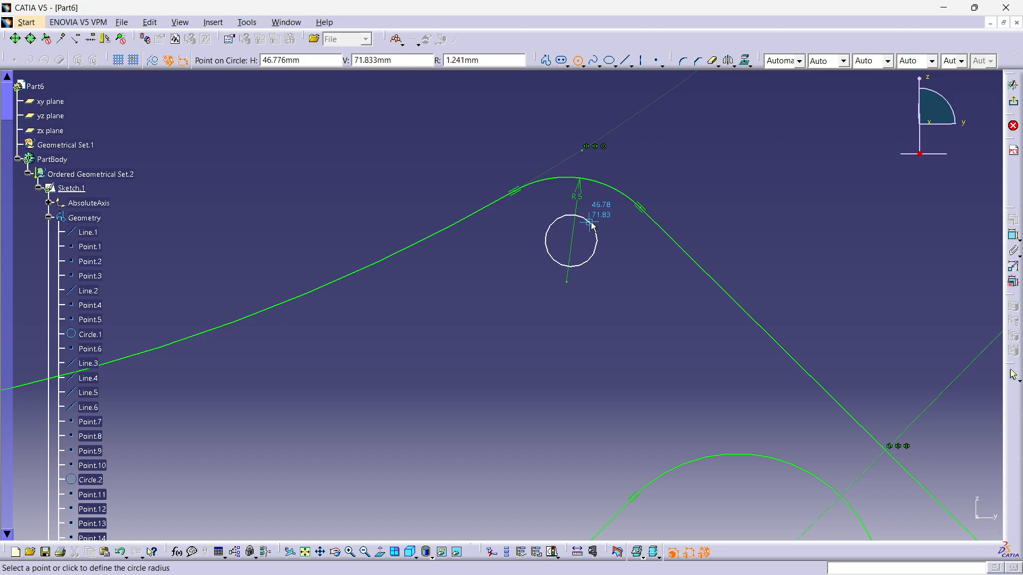
left_click(614, 215)
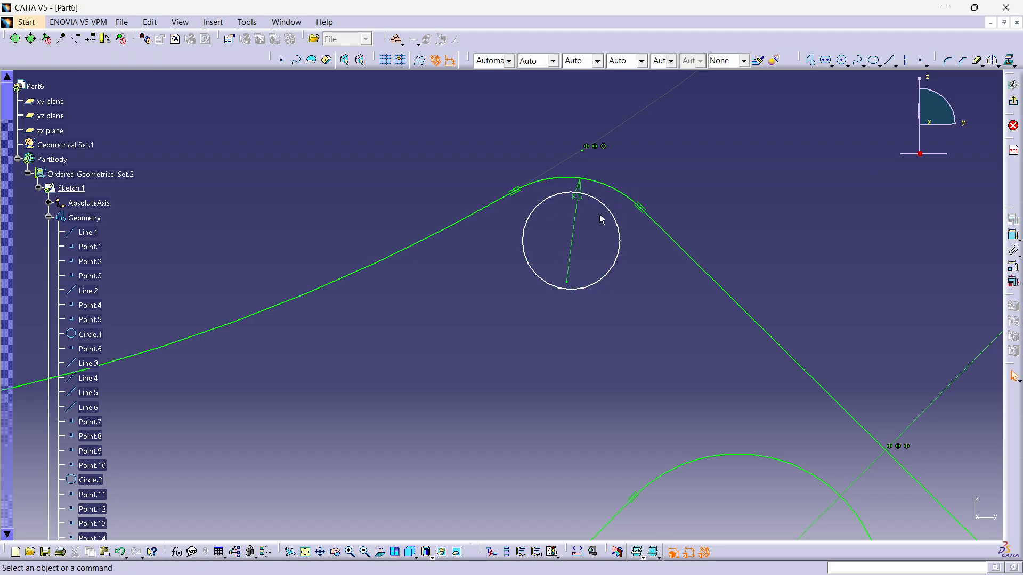
- Examine the upper R5 corner and its small hole up close in Part2.pdf in Microsoft Edge, and return to CATIA V5
key("alt+Tab")
mouse_move(730, 178)
middle_mouse_down()
mouse_move(559, 247)
mouse_move(826, 195)
mouse_move(768, 101)
mouse_move(527, 278)
mouse_move(500, 240)
mouse_move(559, 211)
mouse_move(595, 247)
middle_mouse_up()
scroll(621, 256, "up", 1, "ctrl")
scroll(621, 258, "up", 1, "ctrl")
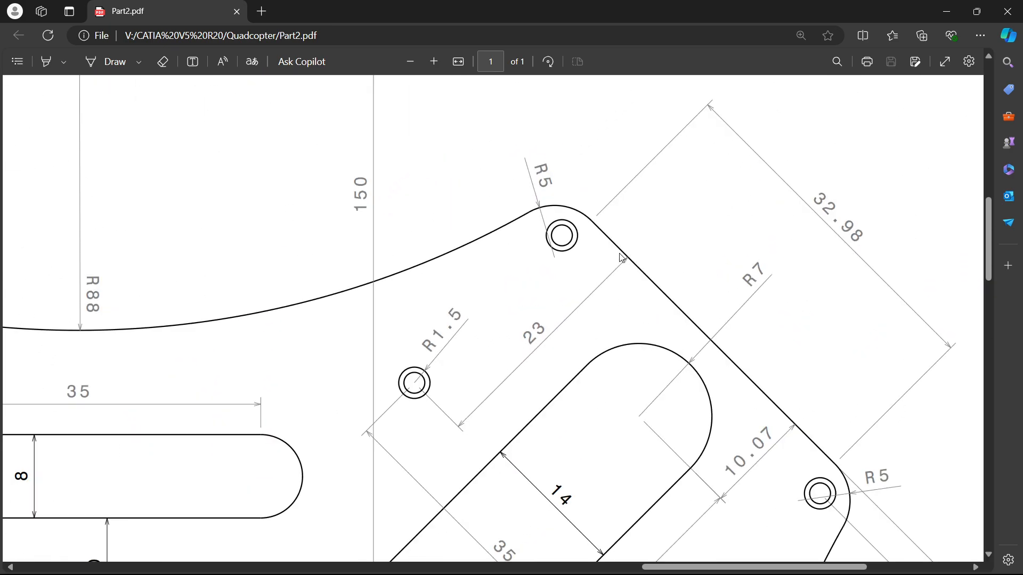
key("alt+Tab")
- Constrain the new circle's radius to 5 mm and move the circle slightly down, away from the rounded corner
left_click(604, 208)
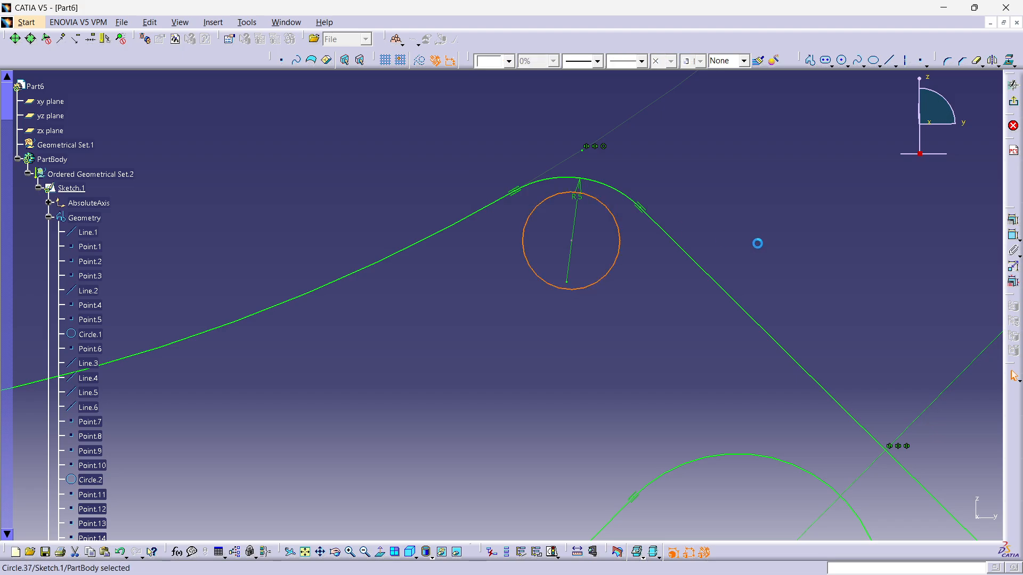
left_click(1014, 235)
left_click(830, 238)
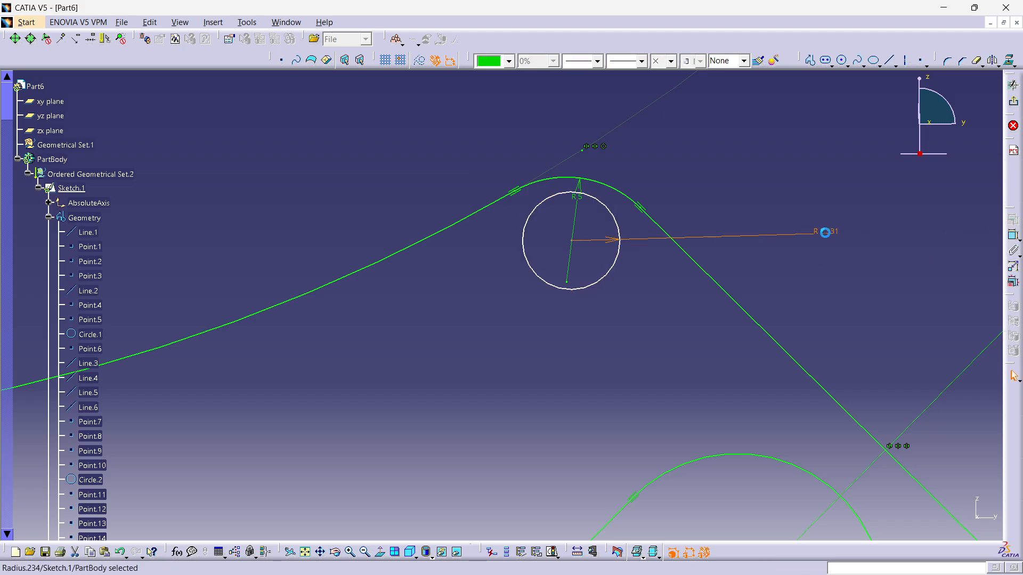
double_click(824, 232)
key("Return")
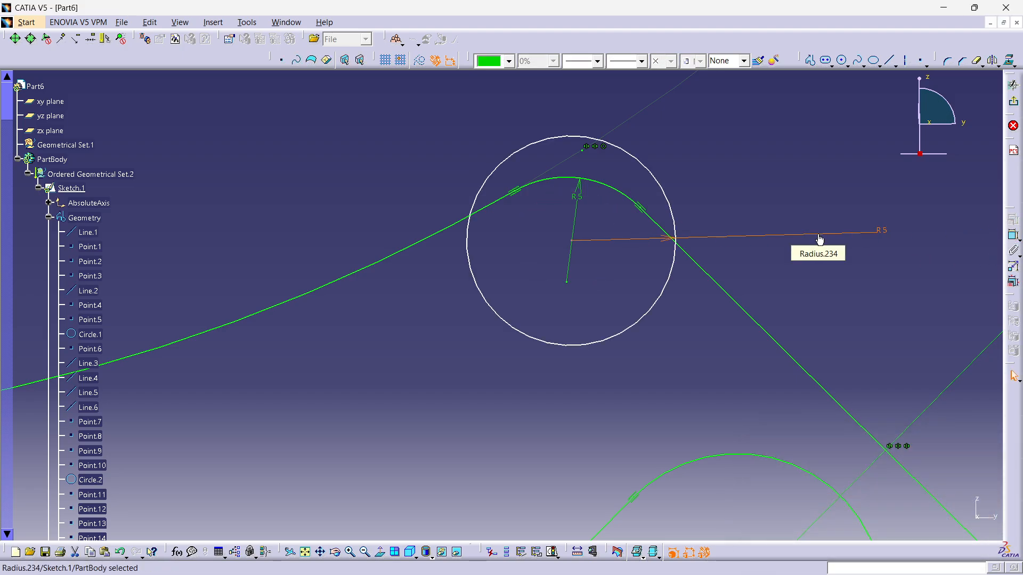
left_click_drag(657, 178, 642, 278)
- Examine the small-hole dimensions at the R5 corners and beside the diagonal slot in Part2.pdf, and return to CATIA V5
key("alt+Tab")
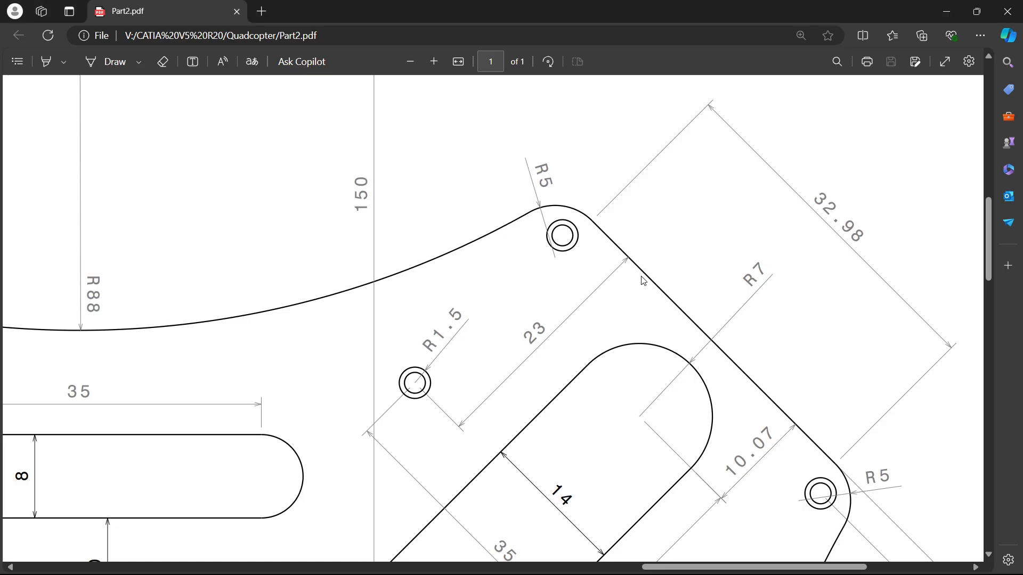
right_click(635, 227)
key("Escape")
scroll(987, 249, "down", 5)
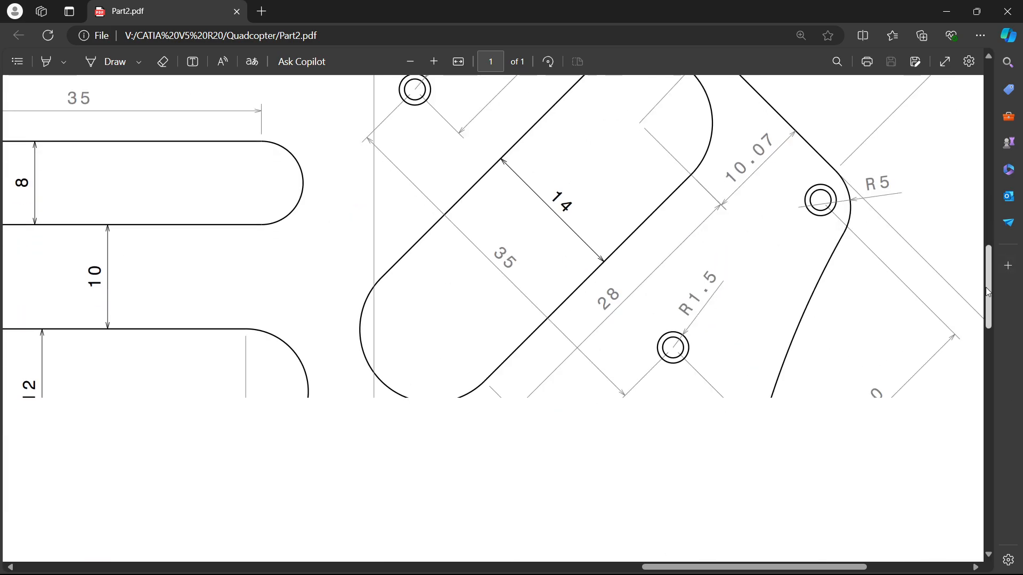
left_click_drag(835, 569, 910, 563)
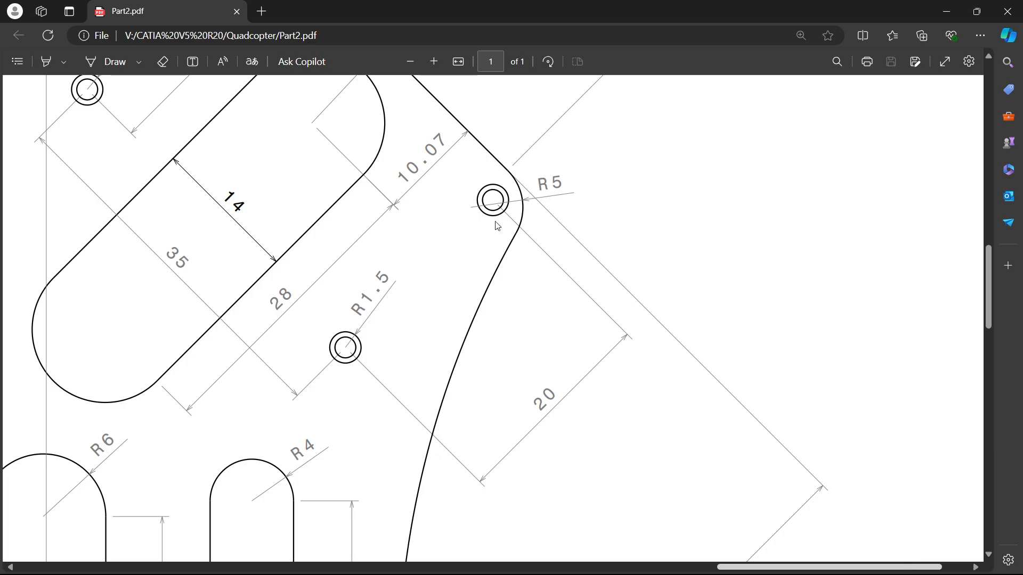
mouse_move(986, 267)
left_mouse_down()
mouse_move(986, 323)
mouse_move(979, 236)
left_mouse_up()
key("alt+Tab")
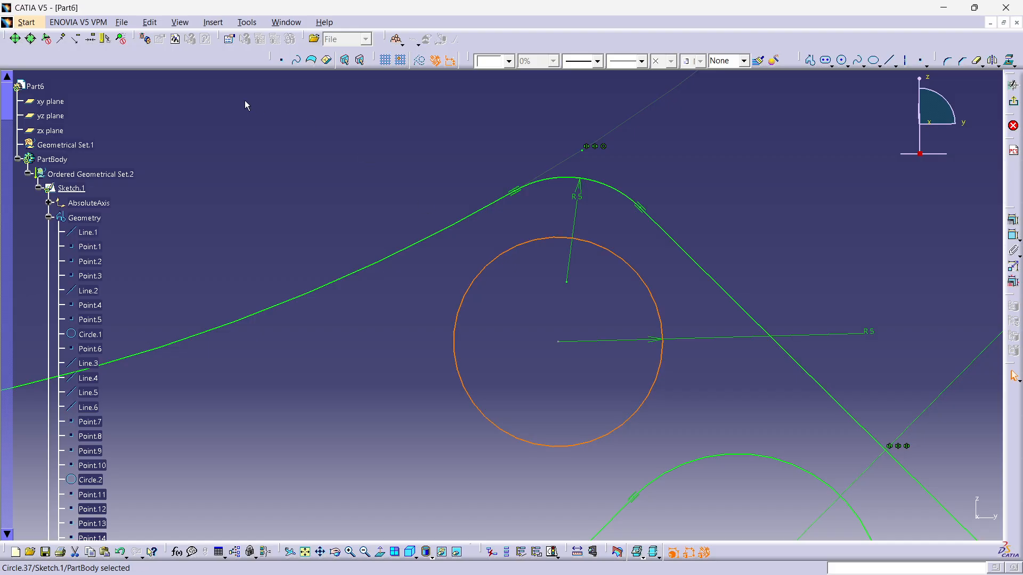
- Switch to Part1.CATPart, examine the hole at the outer R5 corner, and shift that corner's R5 dimension clear of the hole
left_click(286, 22)
left_click(312, 92)
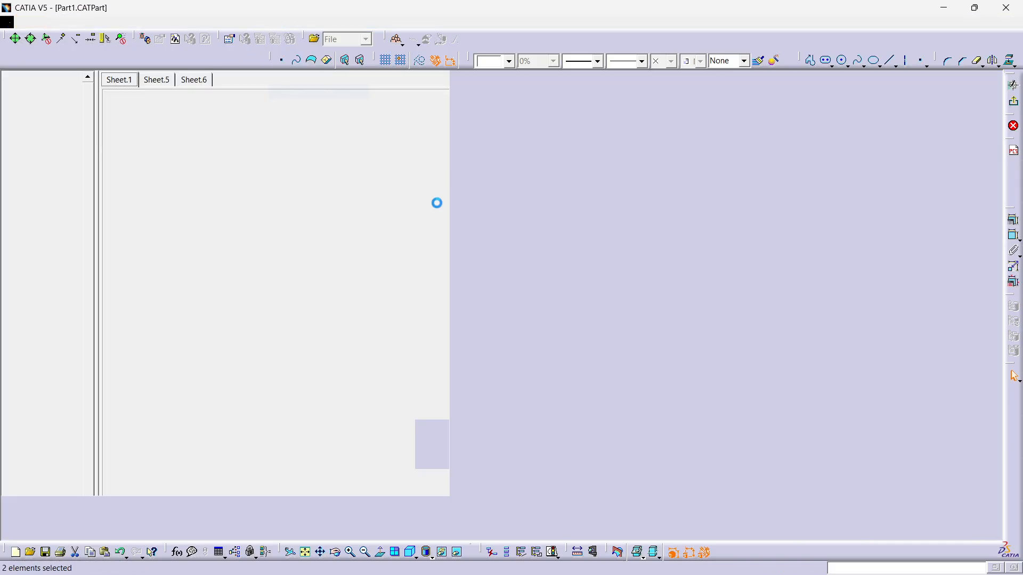
middle_click_drag(672, 155, 663, 86)
mouse_move(707, 185)
middle_mouse_down()
mouse_move(488, 289)
mouse_move(474, 205)
middle_mouse_up()
left_click_drag(720, 154, 649, 244)
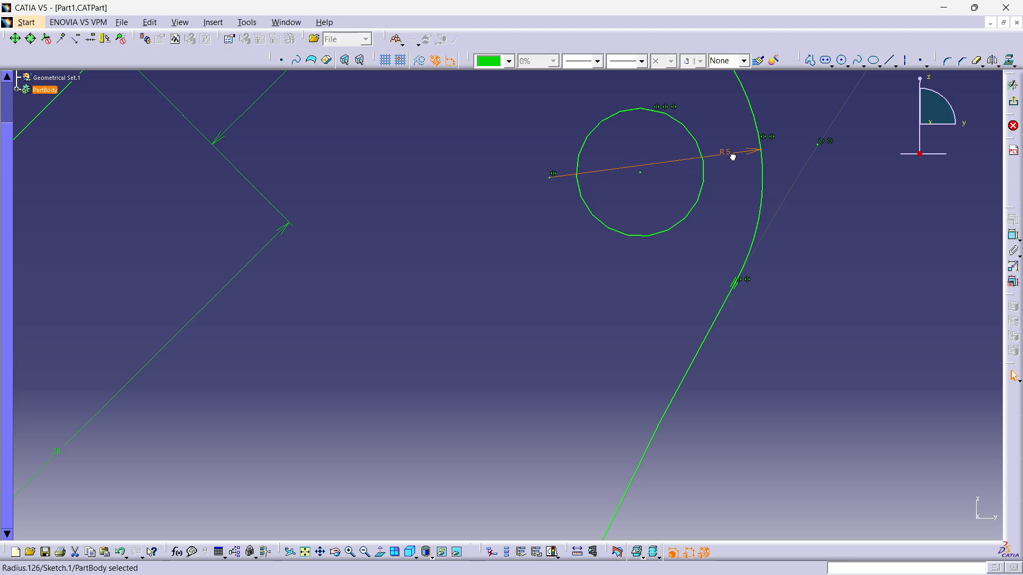
left_click_drag(733, 157, 607, 93)
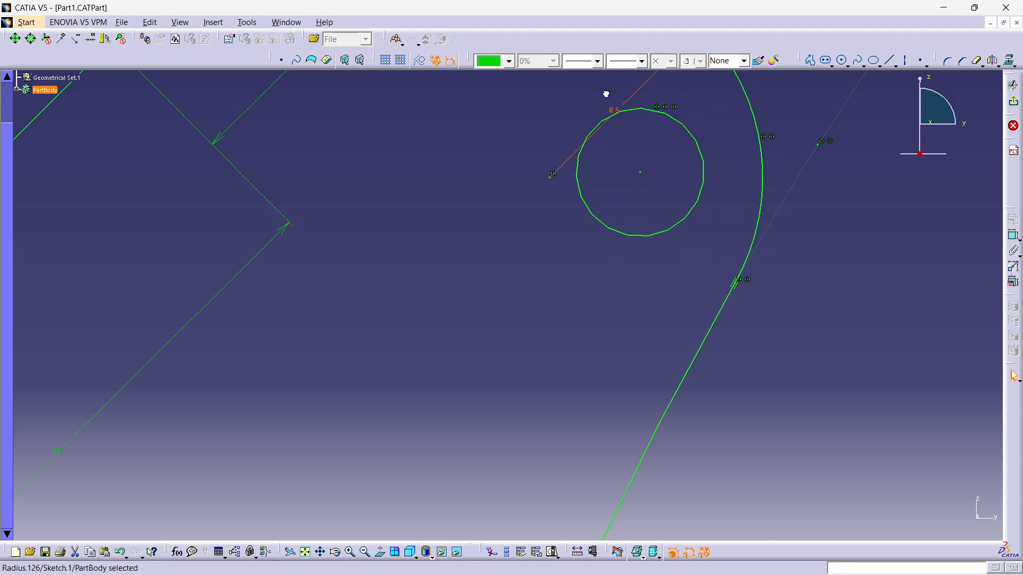
- Inspect the upper corner hole's centre offset in Part1.CATPart and move that offset dimension to the hole's other side
mouse_move(653, 185)
middle_mouse_down()
mouse_move(655, 222)
mouse_move(533, 160)
mouse_move(416, 242)
mouse_move(584, 338)
mouse_move(566, 283)
mouse_move(511, 406)
mouse_move(563, 335)
middle_mouse_up()
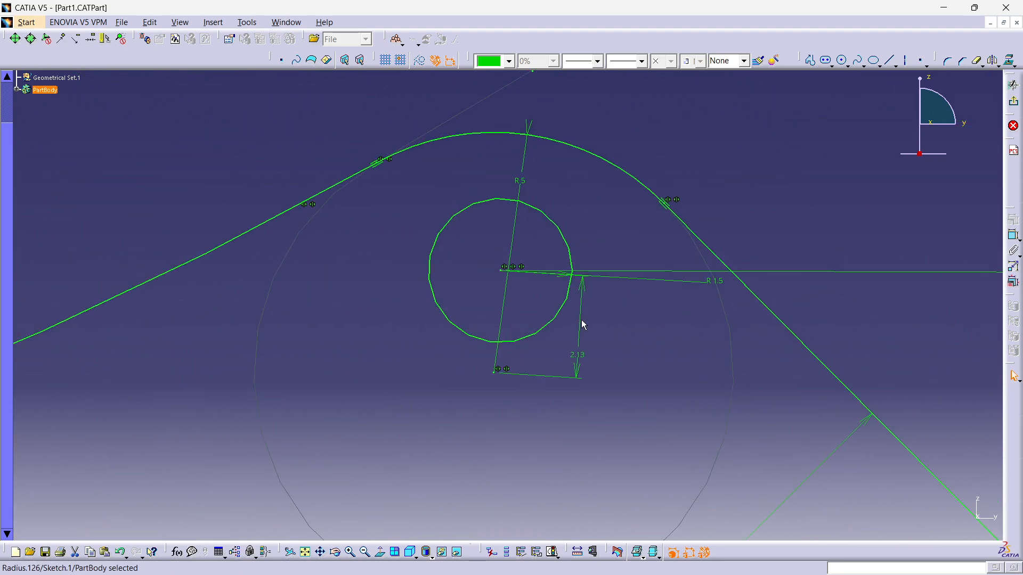
left_click(580, 355)
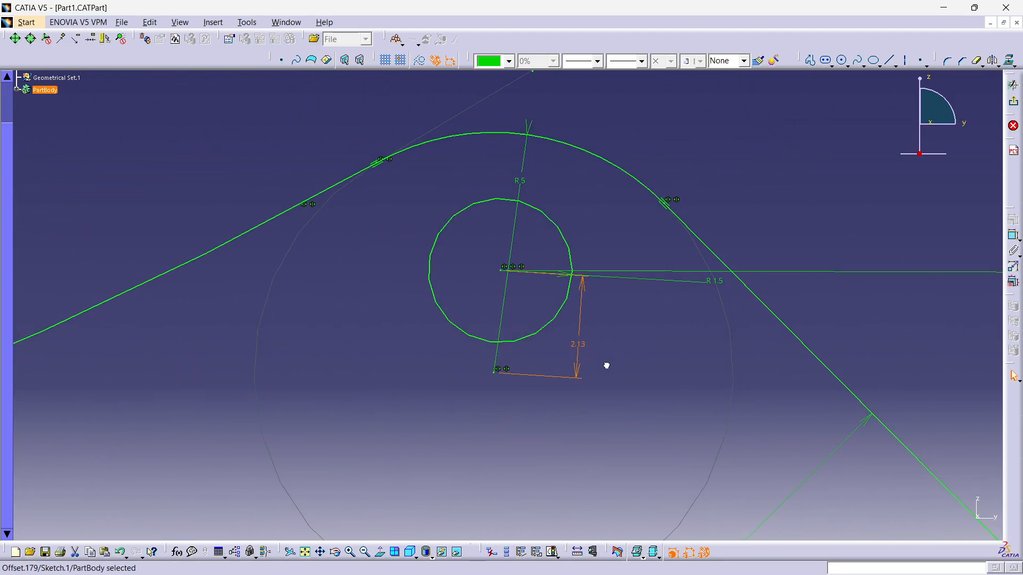
left_click_drag(586, 288, 356, 268)
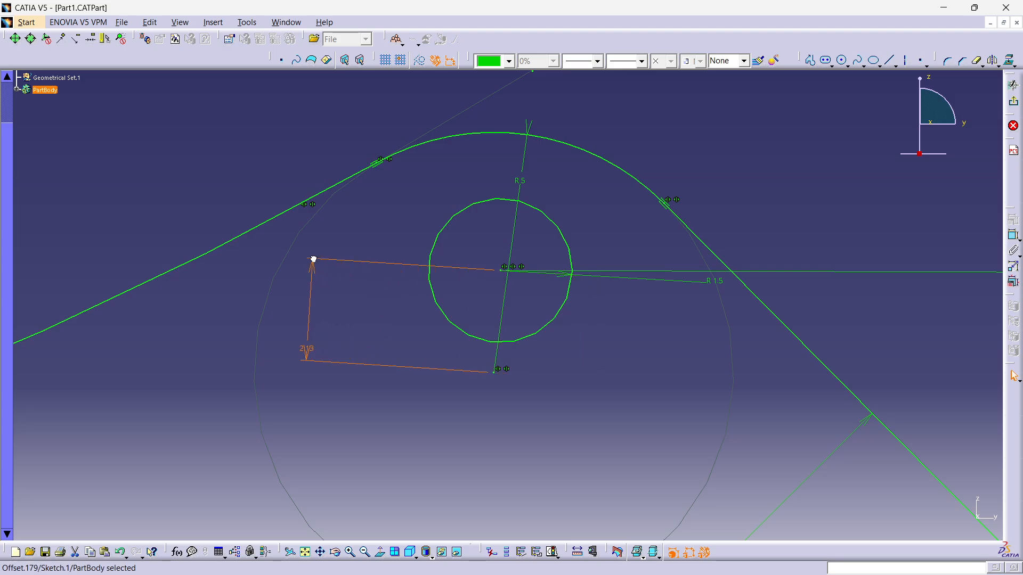
left_click_drag(315, 262, 331, 261)
left_click(558, 223)
- Examine the holes around the diagonal slot in Part1.CATPart and measure the upper corner hole's radius
mouse_move(623, 239)
middle_mouse_down("ctrl")
mouse_move(619, 273)
mouse_move(596, 246)
mouse_move(587, 190)
mouse_move(585, 345)
mouse_move(544, 411)
middle_mouse_up("ctrl")
mouse_move(166, 374)
middle_mouse_down()
mouse_move(470, 307)
mouse_move(420, 202)
middle_mouse_up()
mouse_move(676, 374)
middle_mouse_down()
mouse_move(687, 408)
mouse_move(331, 327)
mouse_move(217, 321)
mouse_move(508, 281)
mouse_move(438, 280)
mouse_move(399, 179)
mouse_move(388, 273)
middle_mouse_up()
middle_click_drag(410, 368, 501, 213)
mouse_move(287, 314)
middle_mouse_down()
mouse_move(298, 408)
mouse_move(291, 467)
middle_mouse_up()
mouse_move(628, 190)
middle_mouse_down()
mouse_move(598, 290)
mouse_move(560, 261)
middle_mouse_up()
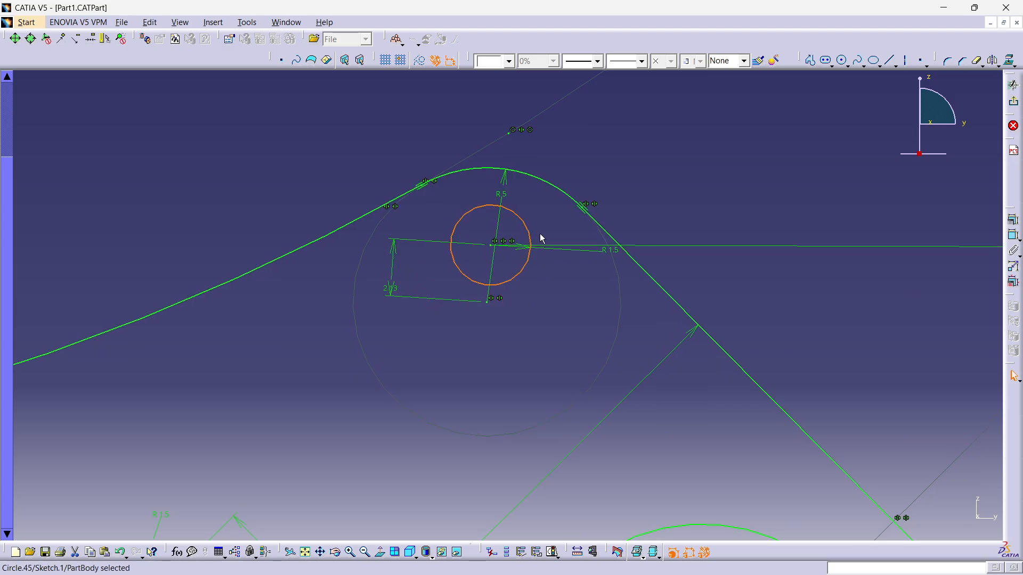
left_click(1014, 235)
left_click(723, 187)
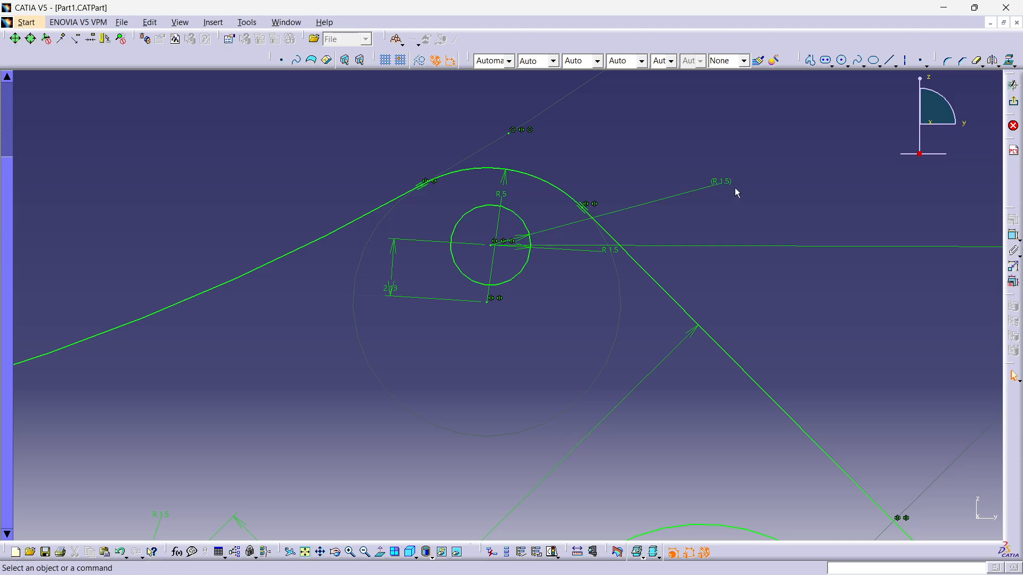
- Measure the gap between the upper corner hole and the R5 corner arc, and undo the added reference dimensions
mouse_move(726, 219)
middle_mouse_down()
mouse_move(694, 155)
mouse_move(646, 235)
middle_mouse_up()
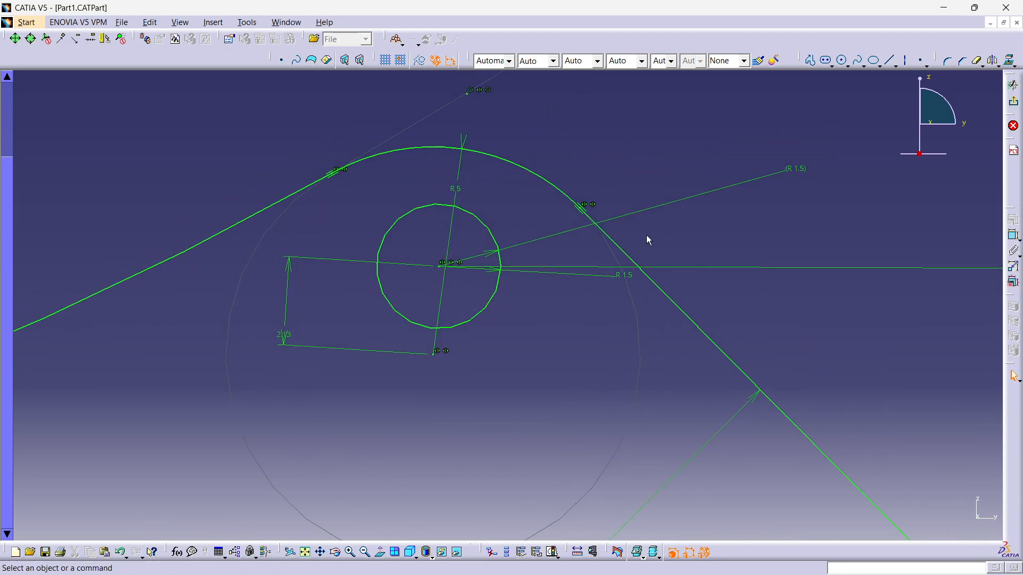
mouse_move(723, 229)
middle_mouse_down()
mouse_move(719, 219)
mouse_move(708, 246)
mouse_move(713, 297)
mouse_move(581, 33)
mouse_move(646, 222)
mouse_move(616, 157)
mouse_move(683, 311)
mouse_move(509, 157)
mouse_move(539, 238)
mouse_move(482, 155)
mouse_move(560, 226)
mouse_move(475, 296)
middle_mouse_up()
left_click(462, 284)
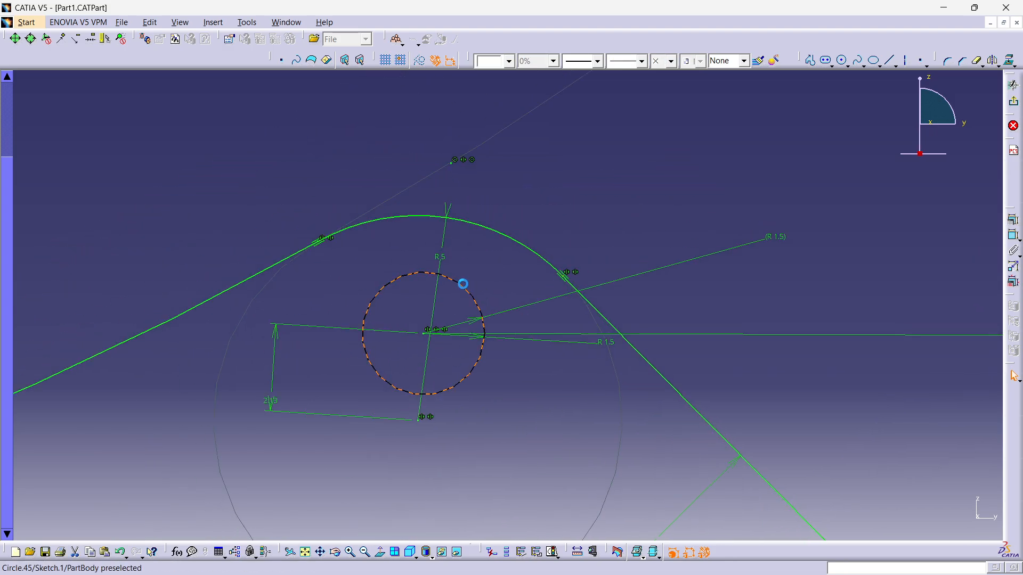
left_click(494, 233, "ctrl")
left_click(1014, 235)
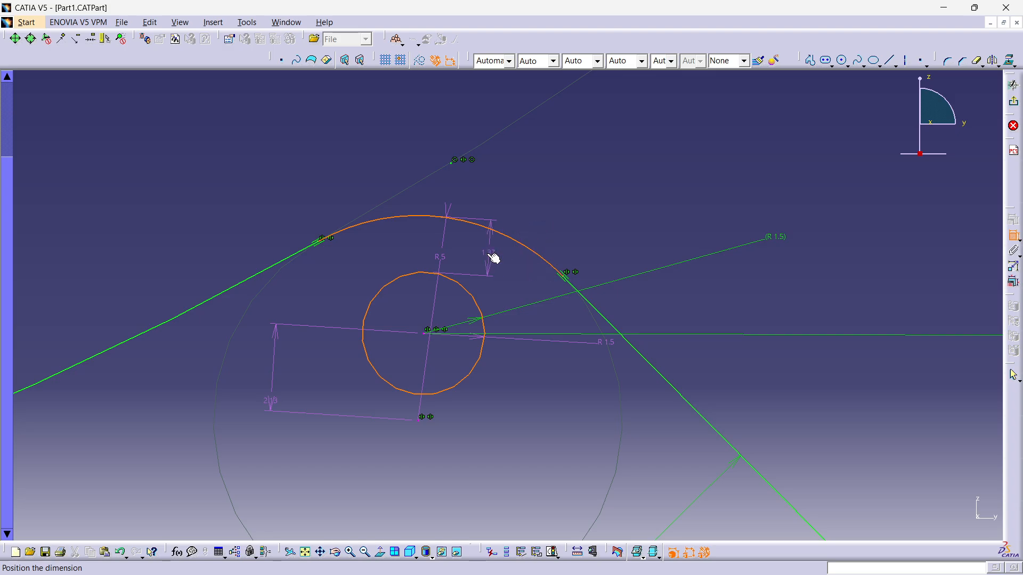
left_click(504, 261)
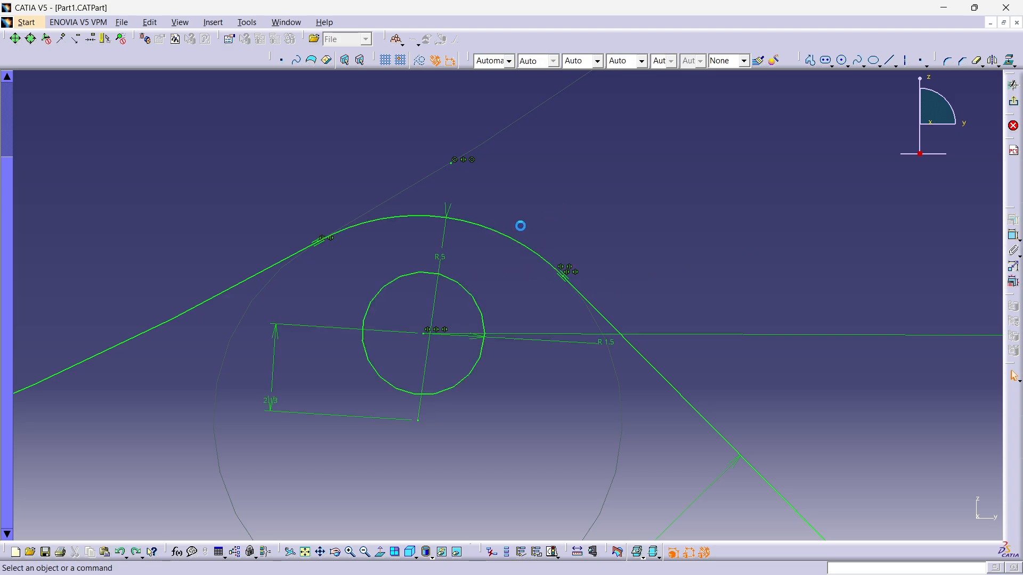
- Measure the distance from the upper corner hole's centre to the plate's slanted edge, and return to Part6
left_click(429, 337)
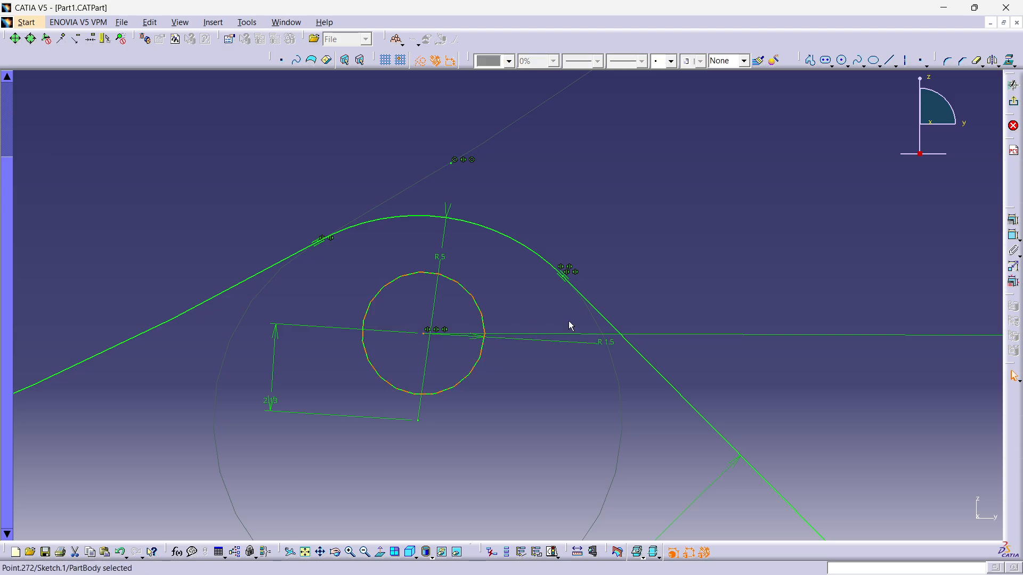
left_click(590, 302, "ctrl")
left_click(1014, 235)
left_click(390, 176)
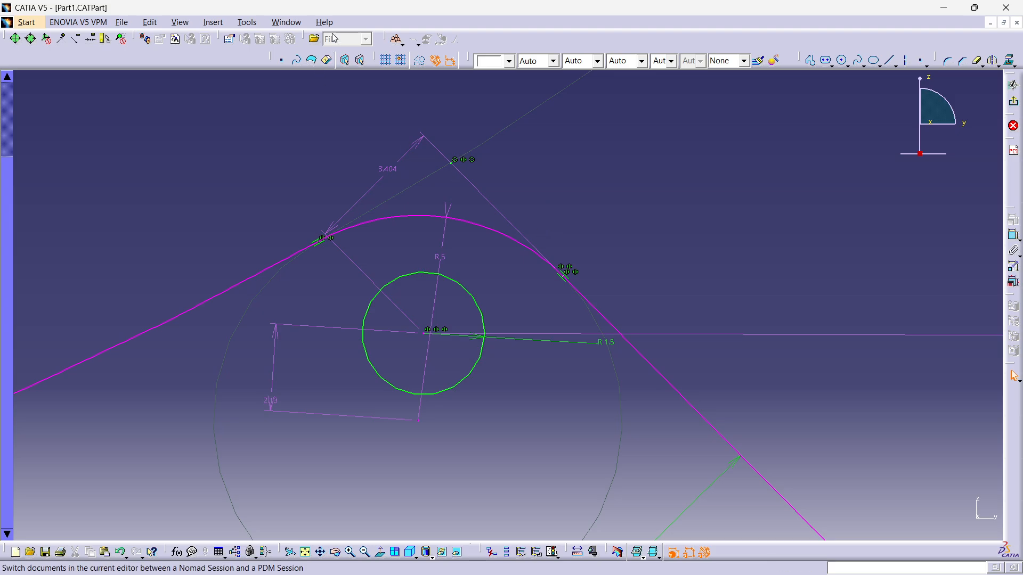
left_click(286, 22)
left_click(301, 104)
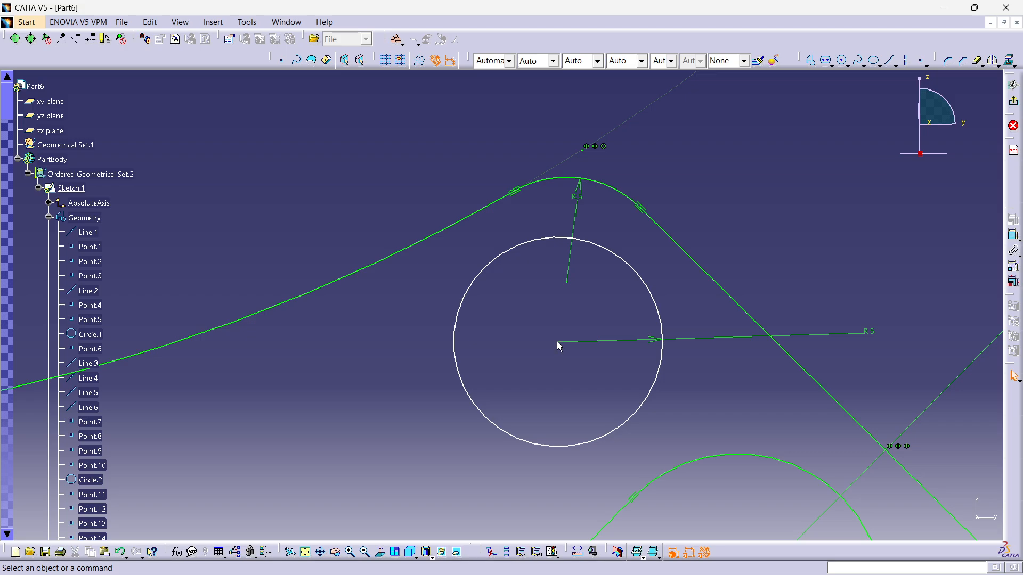
- Constrain the distance from the new circle's centre to the plate's slanted edge to 3.404 mm
left_click(706, 272, "ctrl")
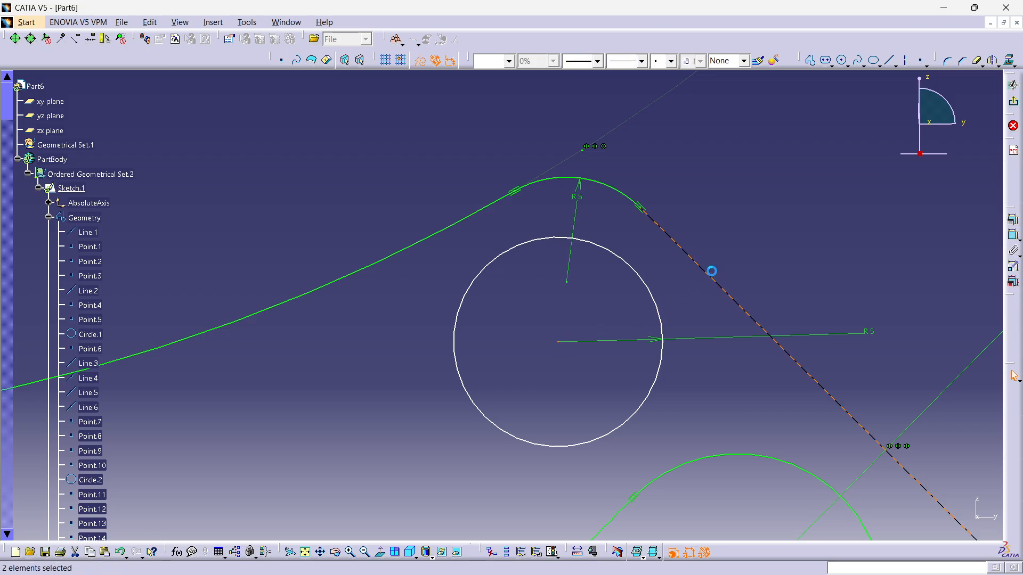
left_click(1013, 235)
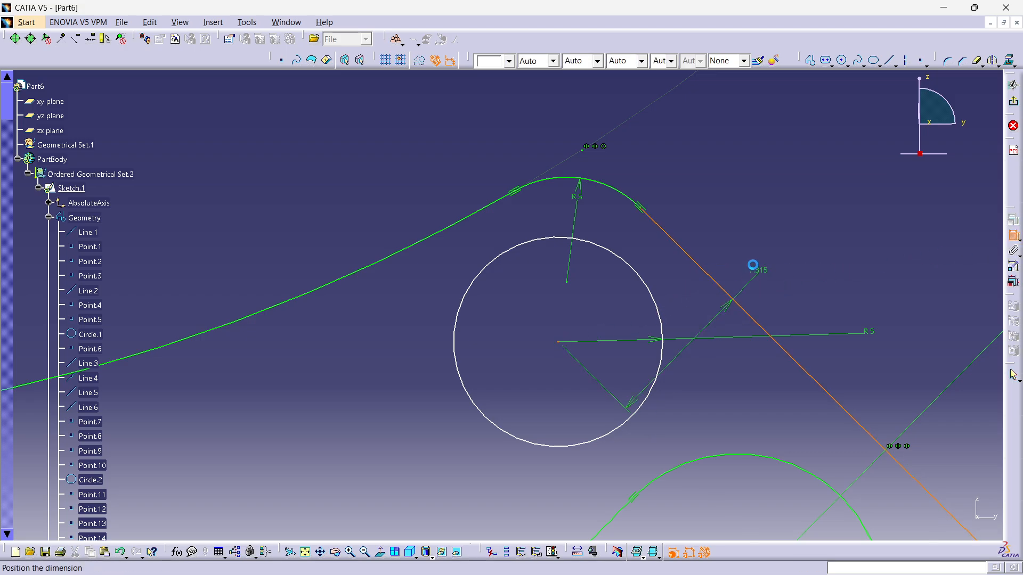
left_click(754, 264)
double_click(751, 262)
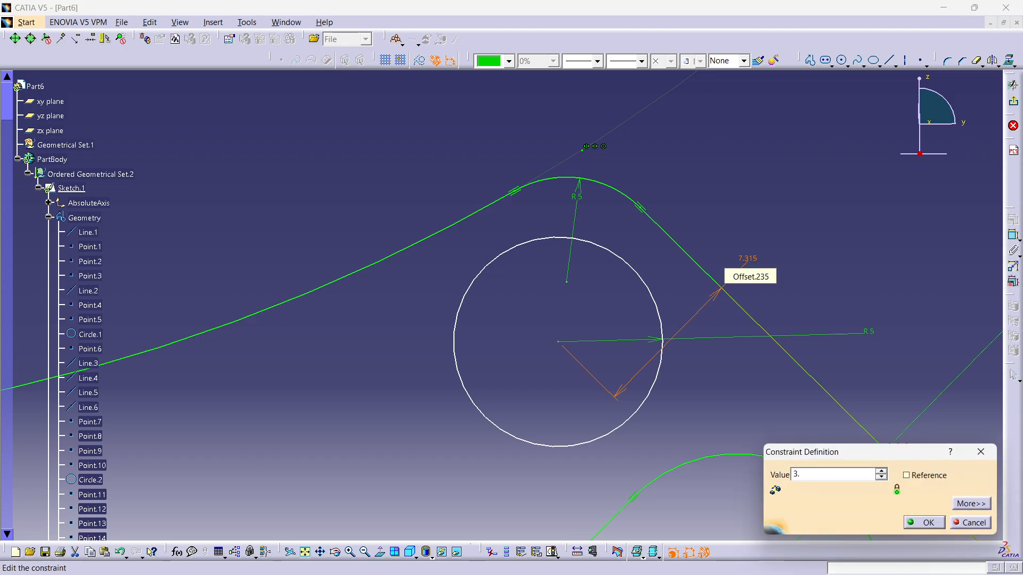
type("3.404")
key("Return")
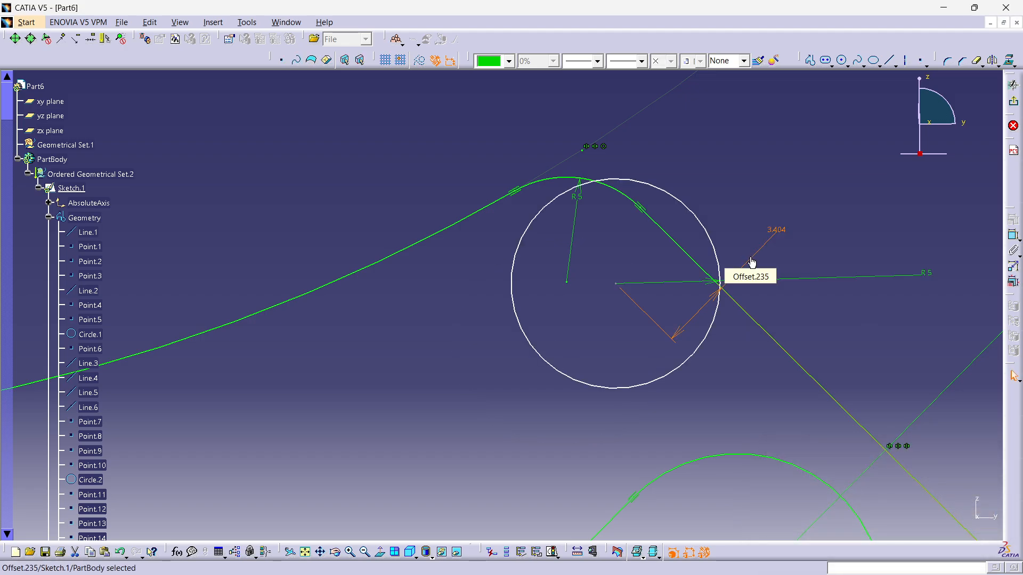
- Set the corner circle's radius to 1.5 mm
double_click(926, 275)
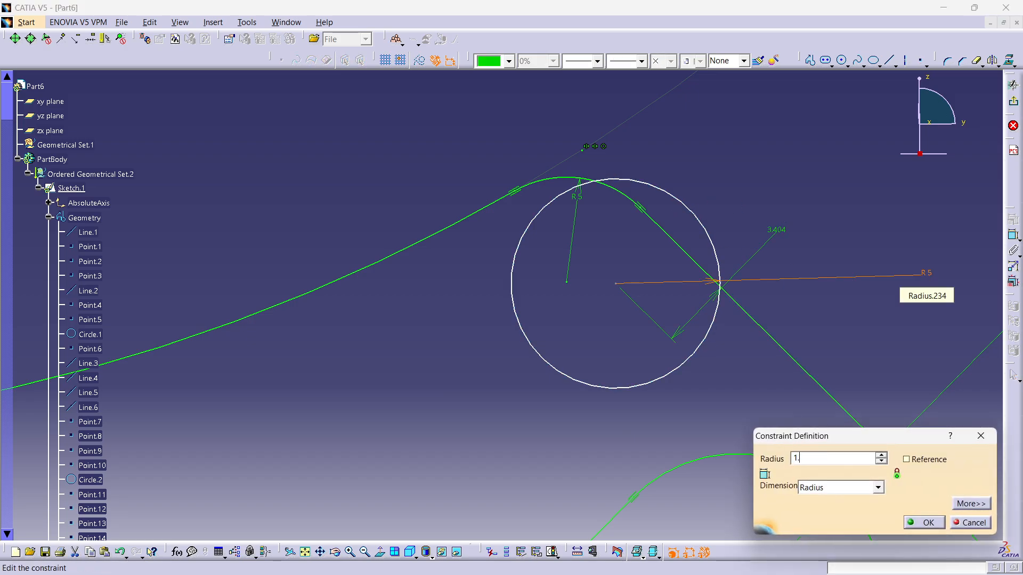
key("Return")
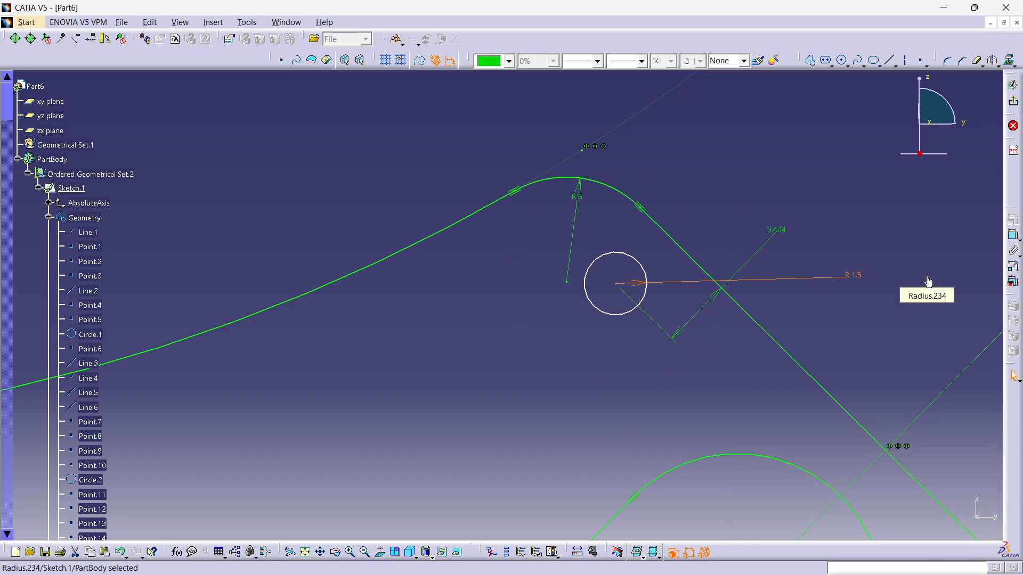
left_click(729, 242)
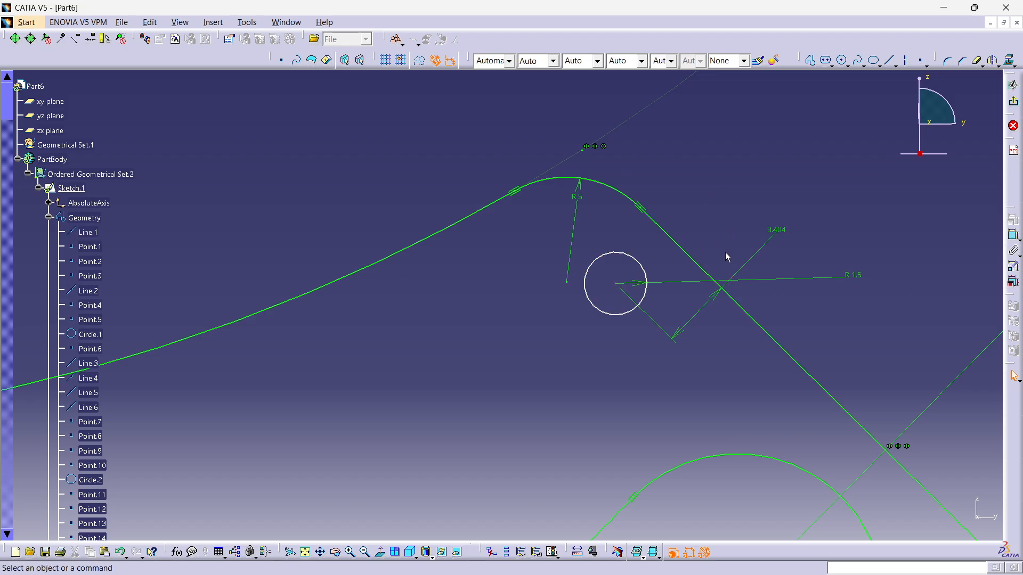
- Measure the distance from the upper corner hole's centre to the plate's curved edge in Part1.CATPart, and return to Part6
key("alt+Tab")
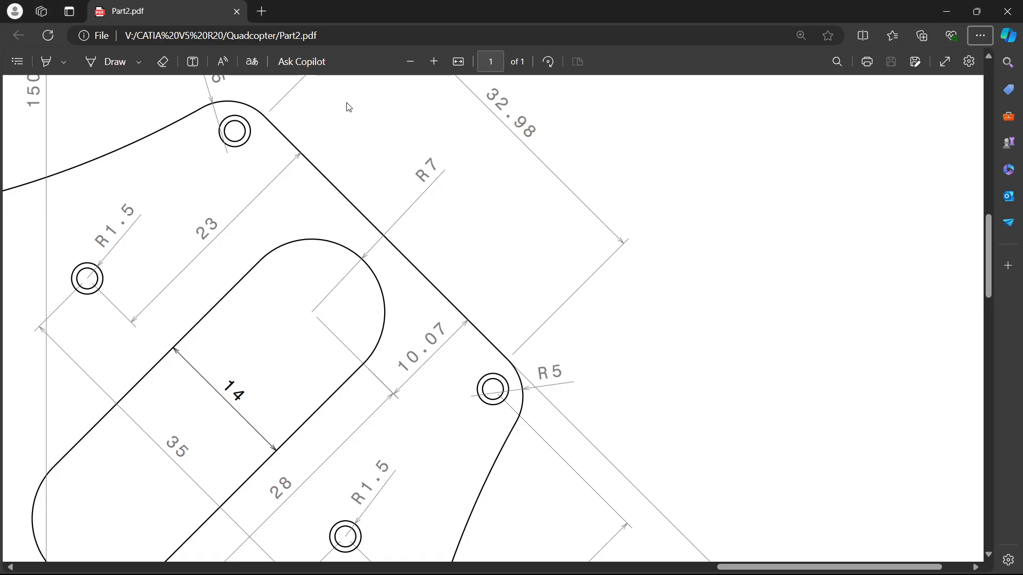
key("alt+Tab")
left_click(285, 22)
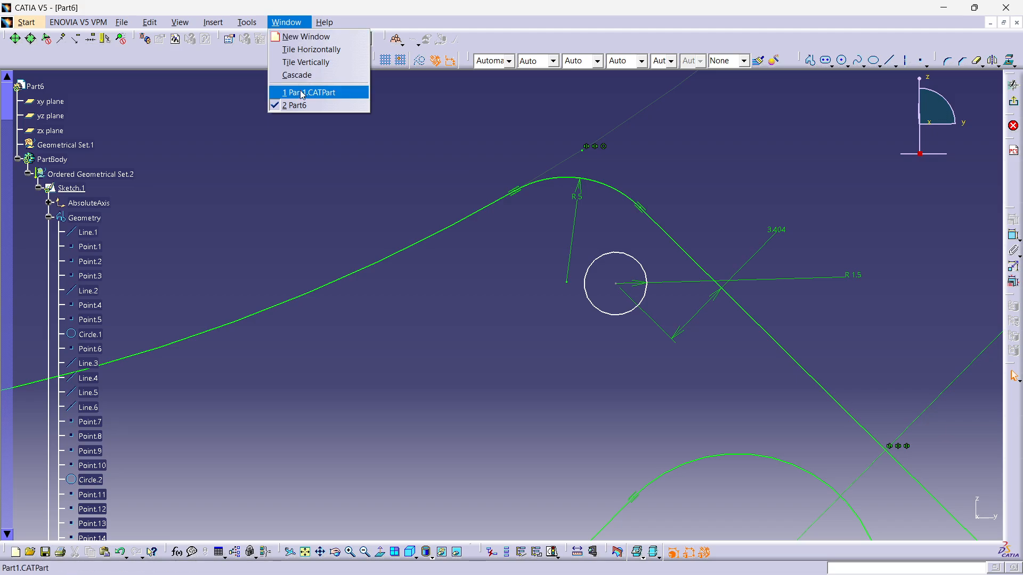
left_click(315, 91)
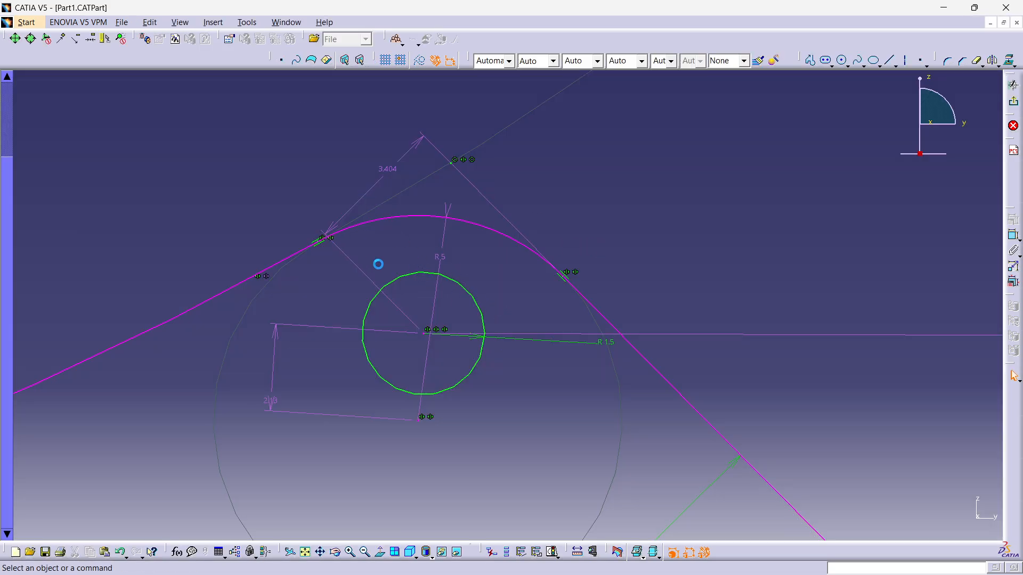
left_click(423, 335)
left_click(274, 266, "ctrl")
left_click(1014, 235)
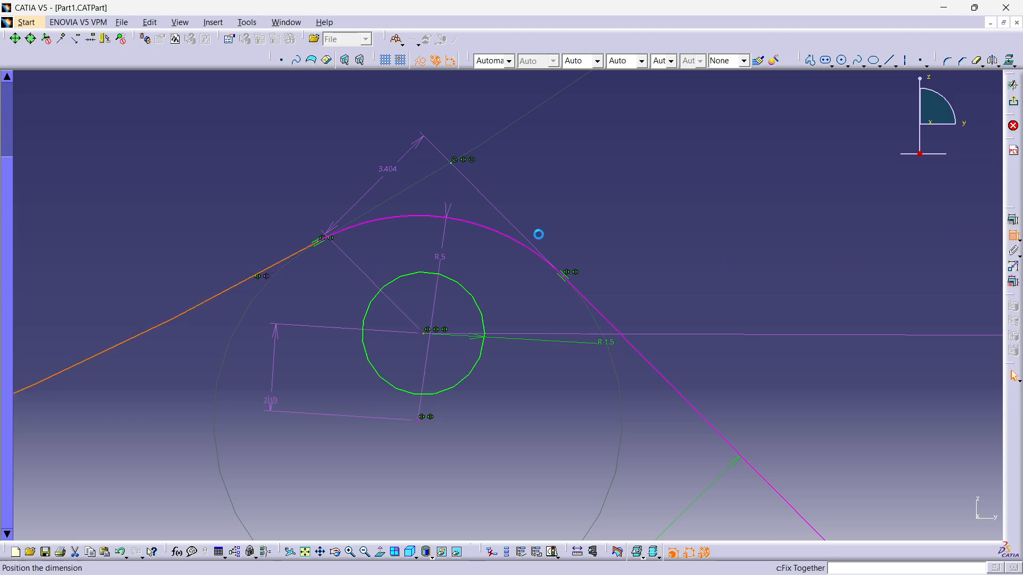
left_click(273, 223)
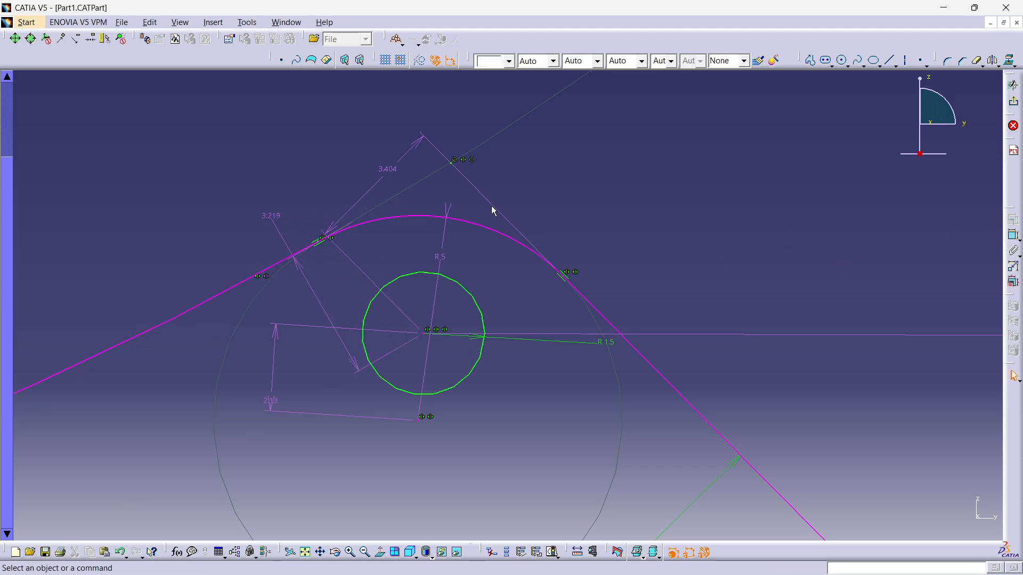
left_click(286, 22)
left_click(319, 105)
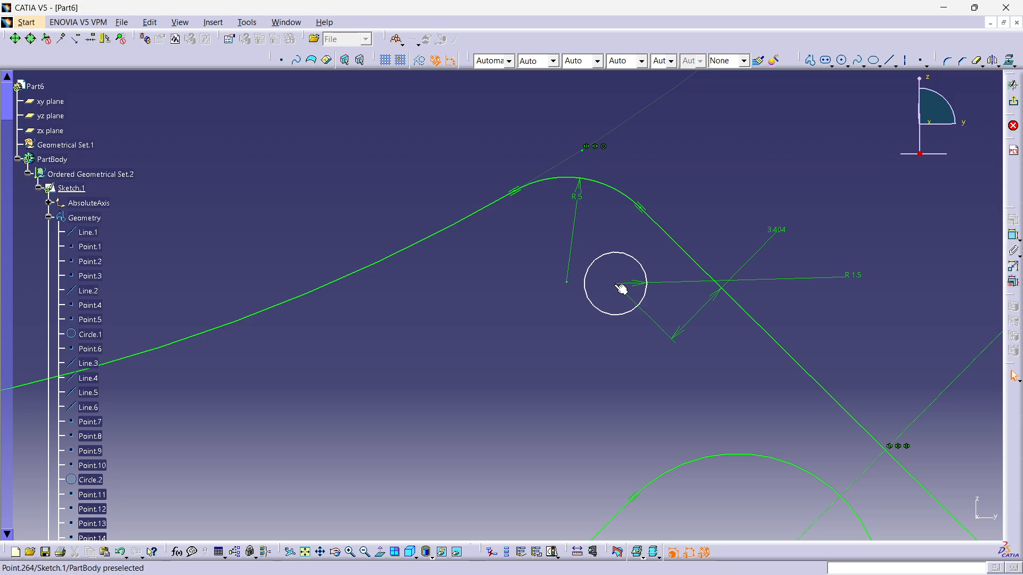
- Constrain the distance from the corner circle's centre to the plate's curved upper edge to 3.219 mm
left_click(487, 207)
left_click(642, 208, "ctrl")
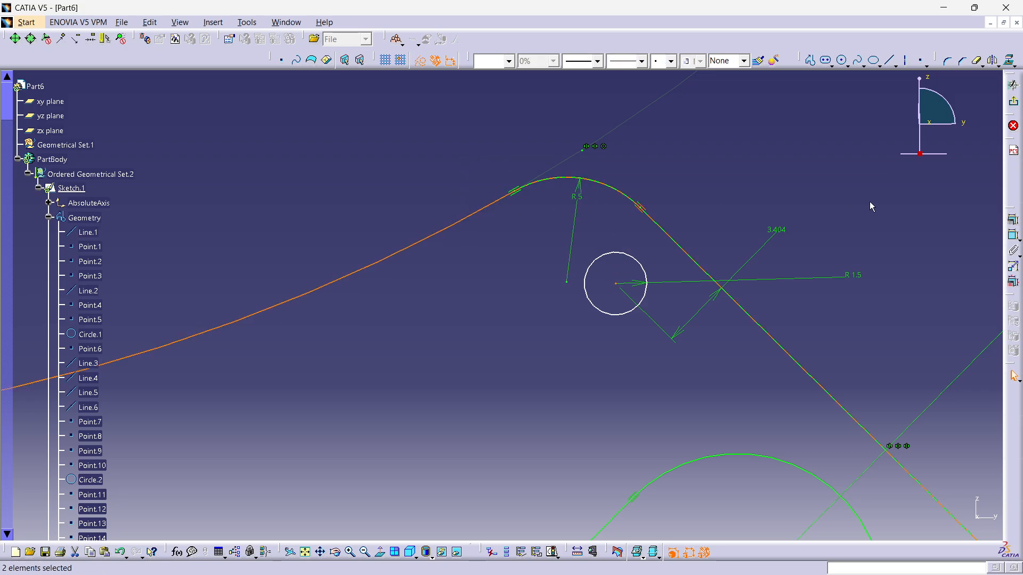
left_click(1013, 235)
left_click(526, 241)
double_click(526, 241)
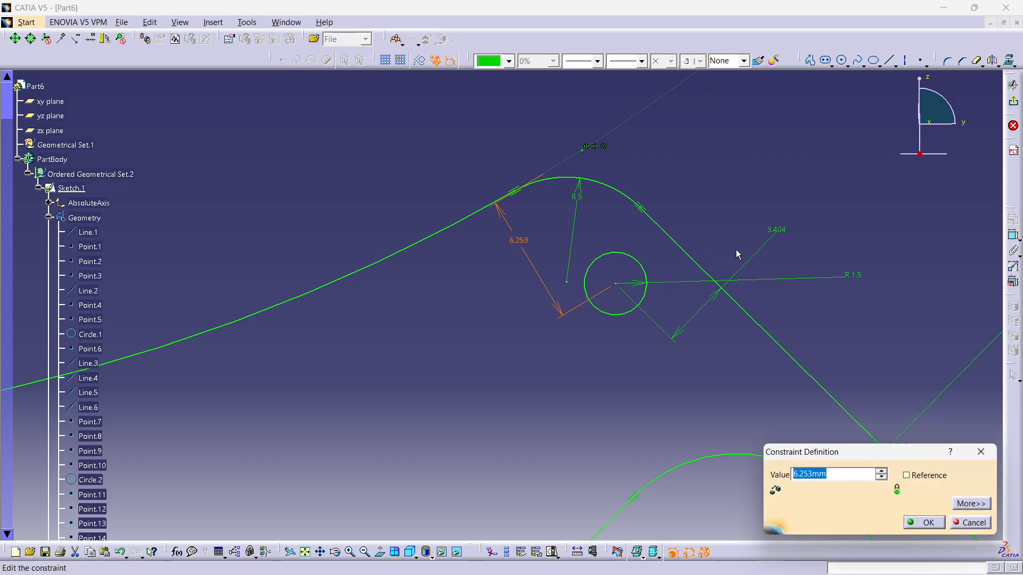
key("Return")
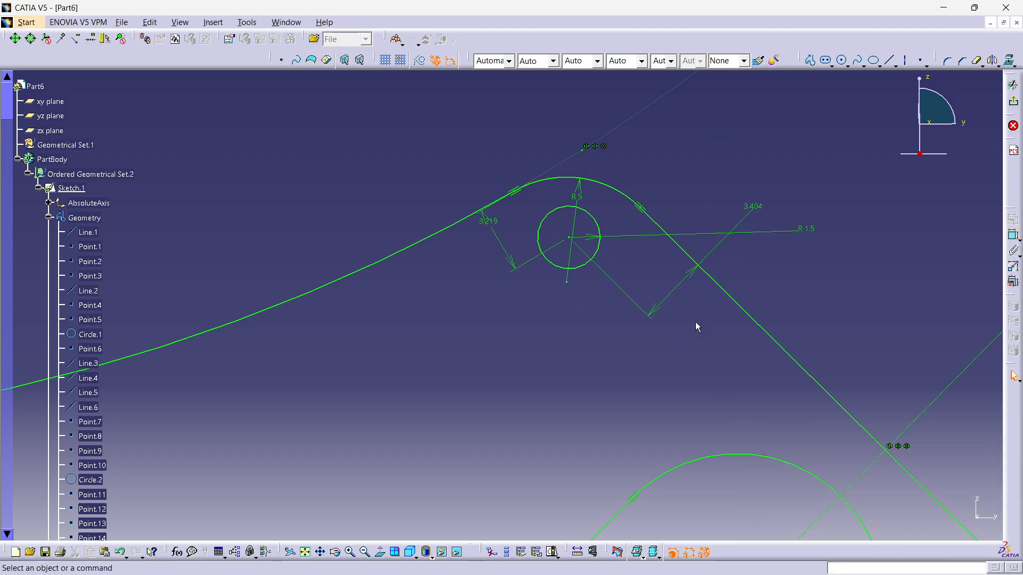
- Mirror the upper corner hole about the diagonal slot's centreline onto the other R5 corner
mouse_move(647, 295)
middle_mouse_down("ctrl")
mouse_move(640, 368)
mouse_move(630, 219)
mouse_move(861, 219)
mouse_move(777, 372)
mouse_move(747, 292)
mouse_move(703, 372)
mouse_move(735, 367)
mouse_move(727, 331)
mouse_move(635, 226)
mouse_move(631, 297)
mouse_move(451, 182)
mouse_move(500, 299)
mouse_move(486, 298)
middle_mouse_up("ctrl")
left_click(451, 182)
left_click(992, 61)
left_click(609, 378)
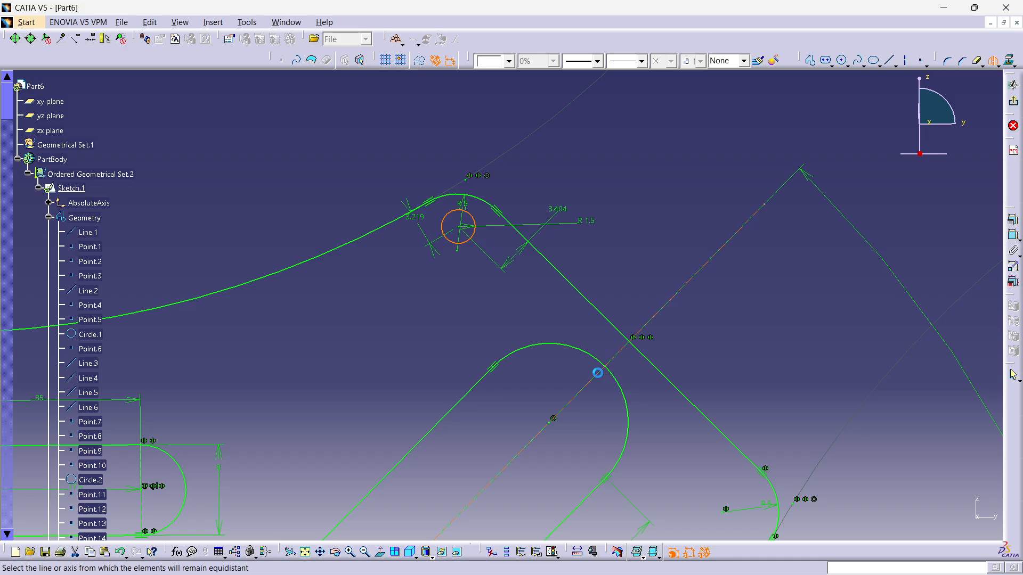
middle_click_drag(645, 375, 744, 280, "ctrl")
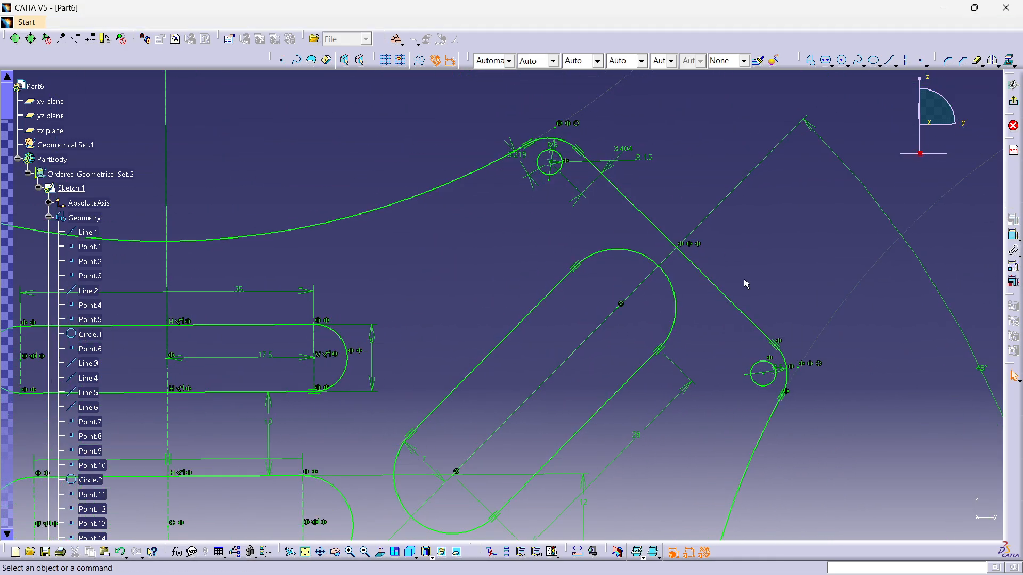
- Check the hole layout in Part2.pdf and duplicate the upper corner hole by Translate into the area between the horizontal and diagonal slots
key("alt+Tab")
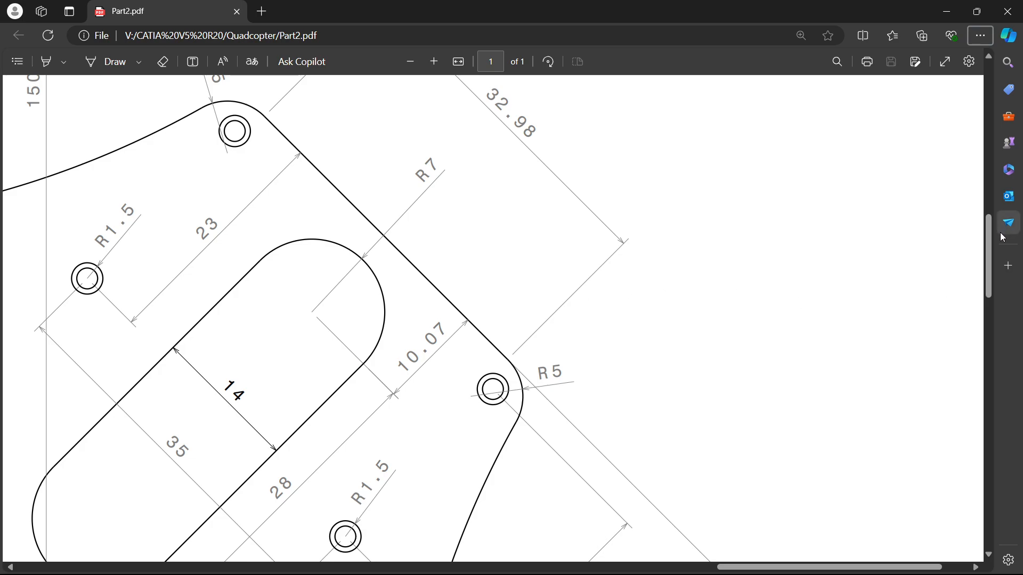
scroll(990, 248, "down", 2)
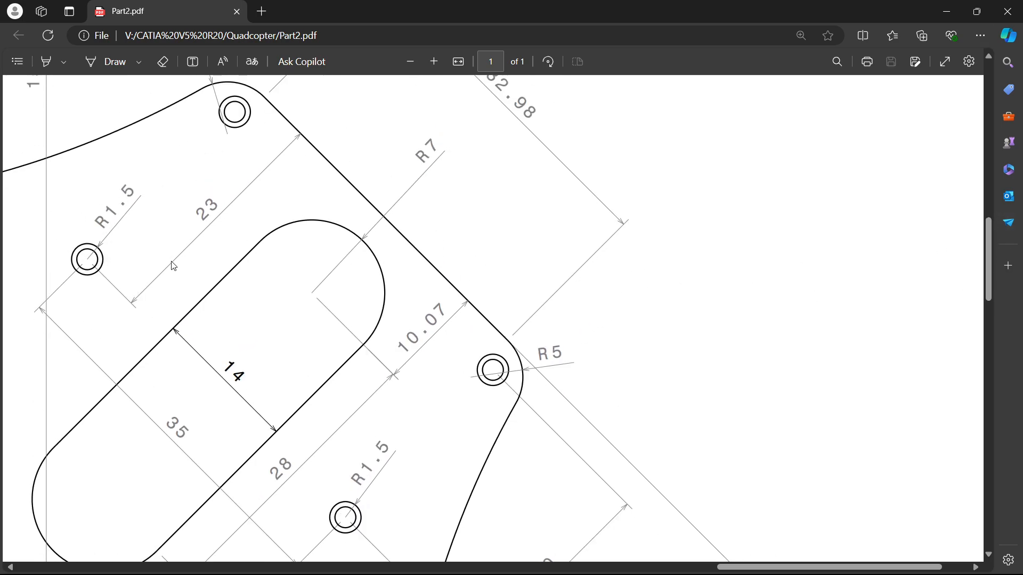
key("alt+Tab")
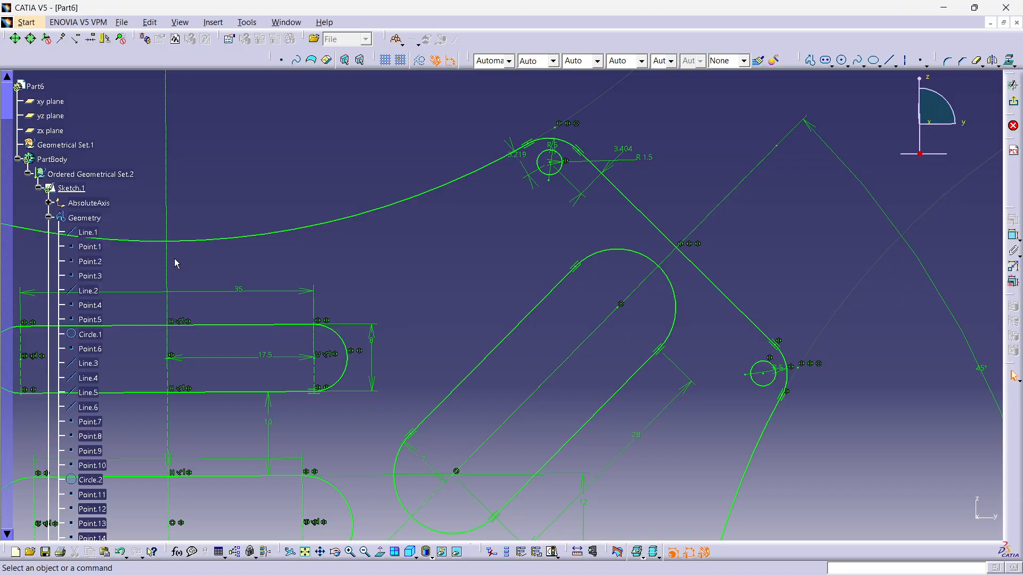
left_click(562, 169)
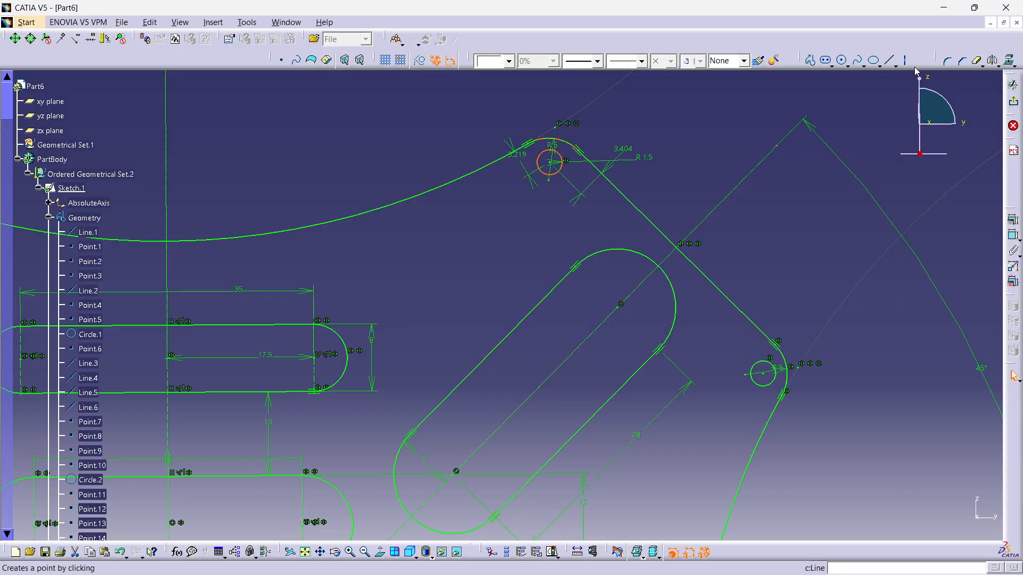
left_click(832, 65)
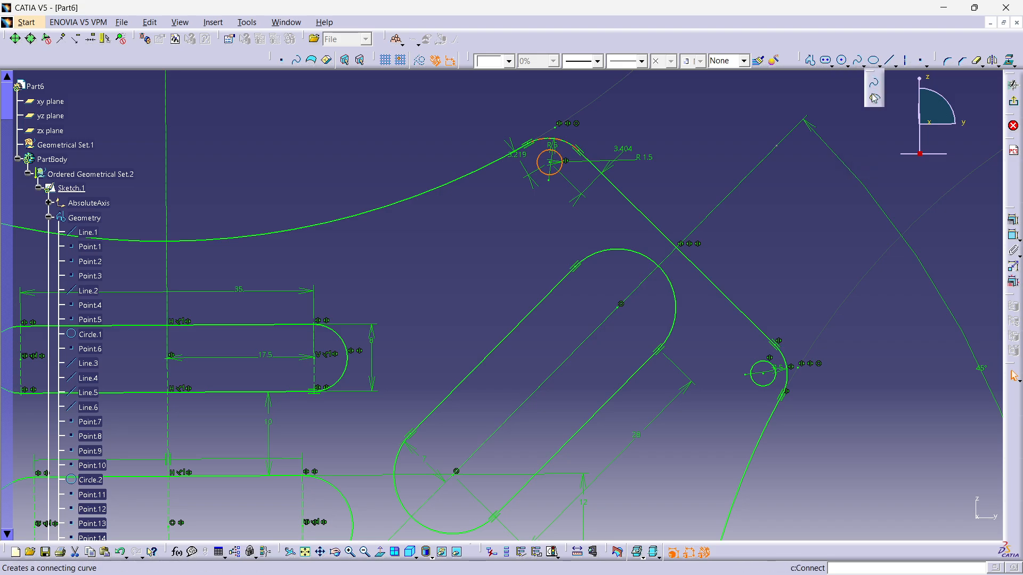
left_click(881, 65)
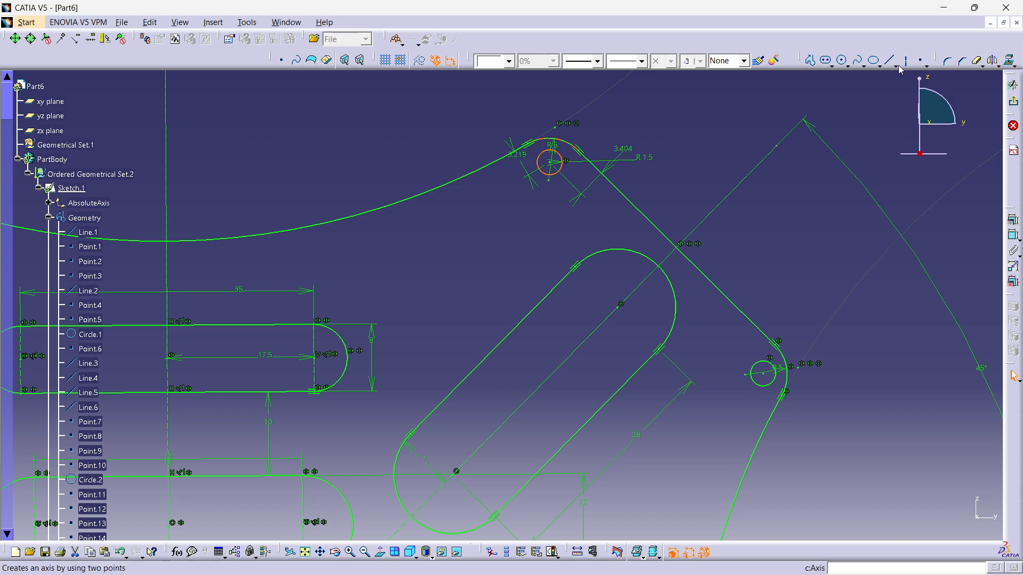
left_click(895, 65)
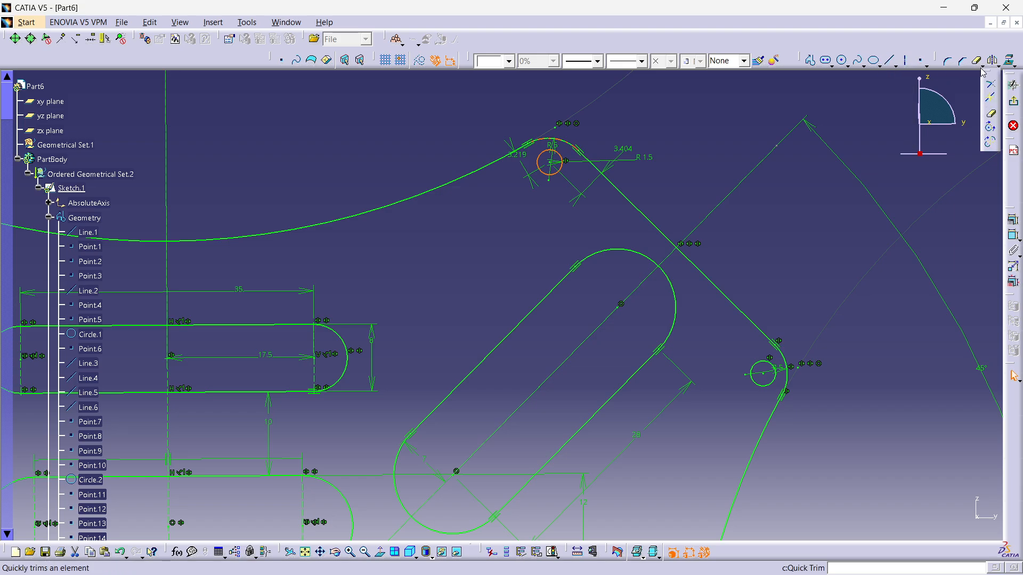
left_click(1000, 67)
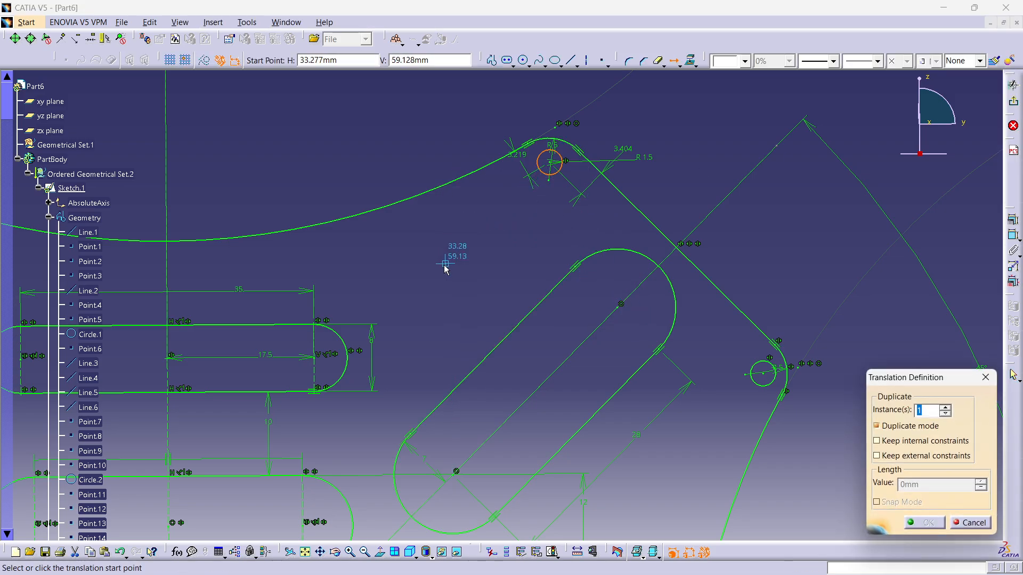
left_click(421, 277)
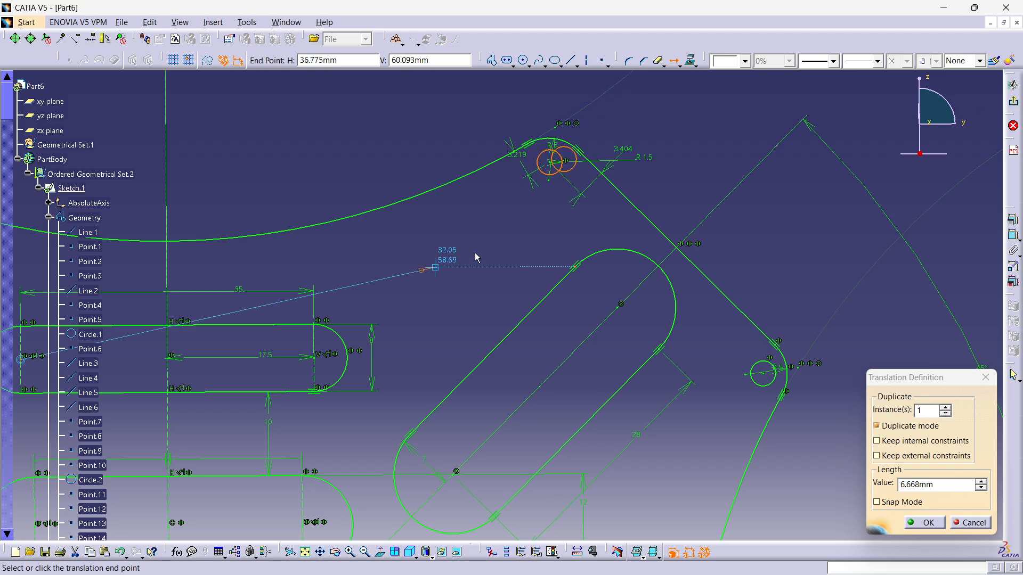
left_click(287, 377)
mouse_move(518, 302)
middle_mouse_down()
mouse_move(539, 240)
mouse_move(583, 216)
middle_mouse_up()
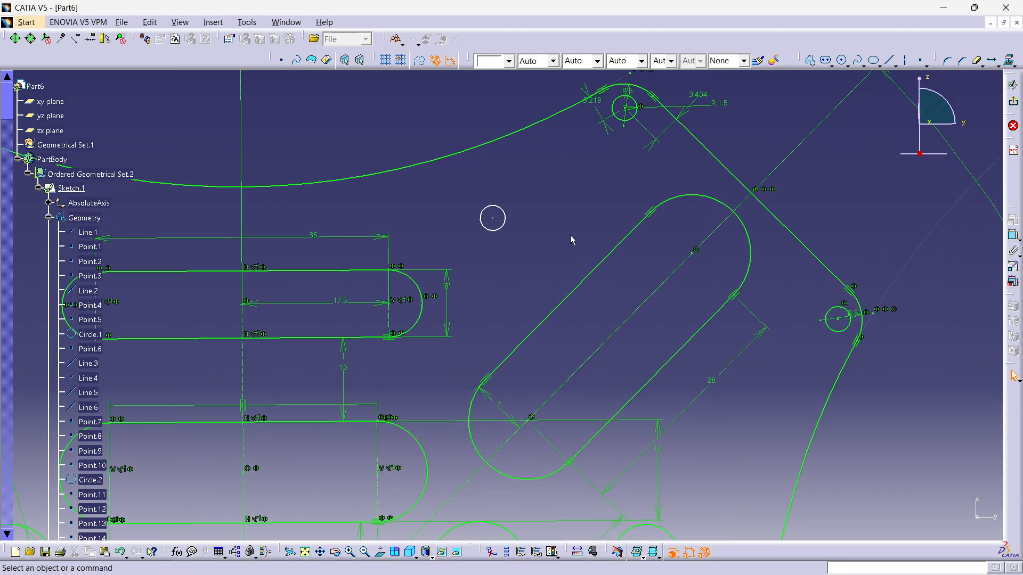
- Delete the two added edge-distance dimensions of the corner hole in Part1.CATPart, and examine how the hole beside the diagonal slot is dimensioned
left_click(286, 22)
left_click(309, 93)
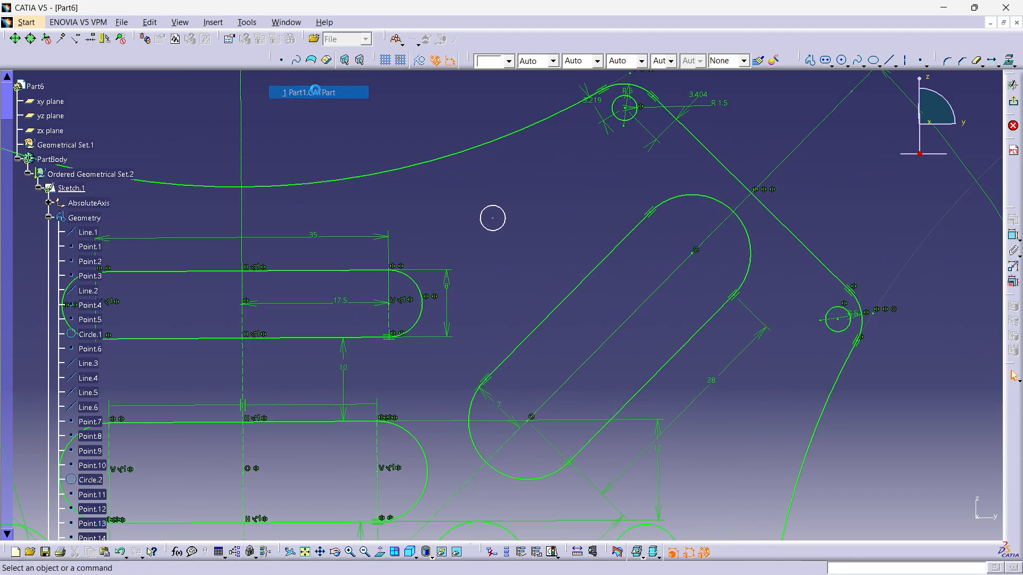
middle_click_drag(481, 241, 471, 250)
left_click(448, 192)
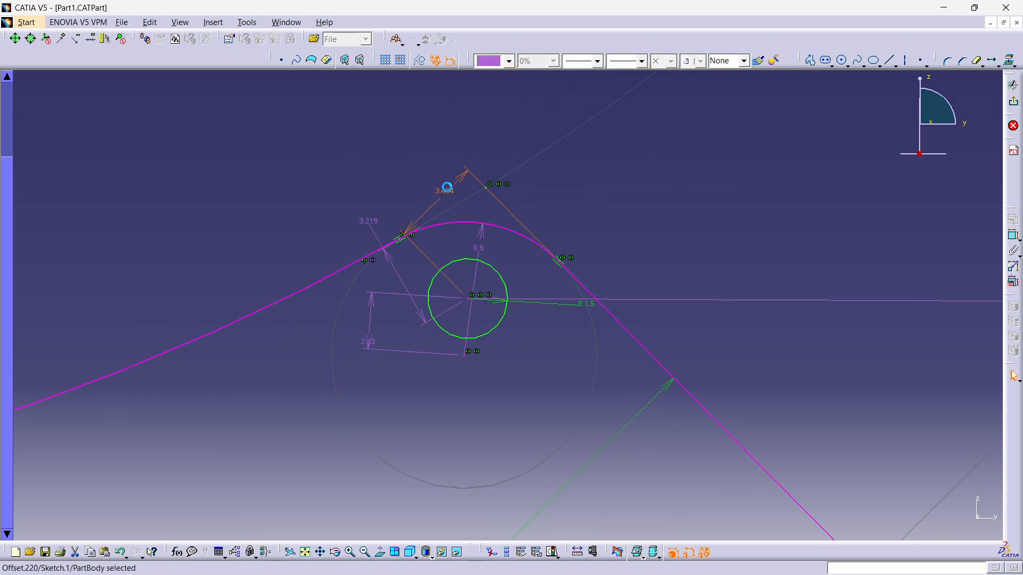
key("Delete")
left_click(368, 233)
key("Delete")
mouse_move(425, 270)
middle_mouse_down()
mouse_move(462, 224)
mouse_move(484, 142)
middle_mouse_up()
middle_click_drag(535, 184, 493, 257)
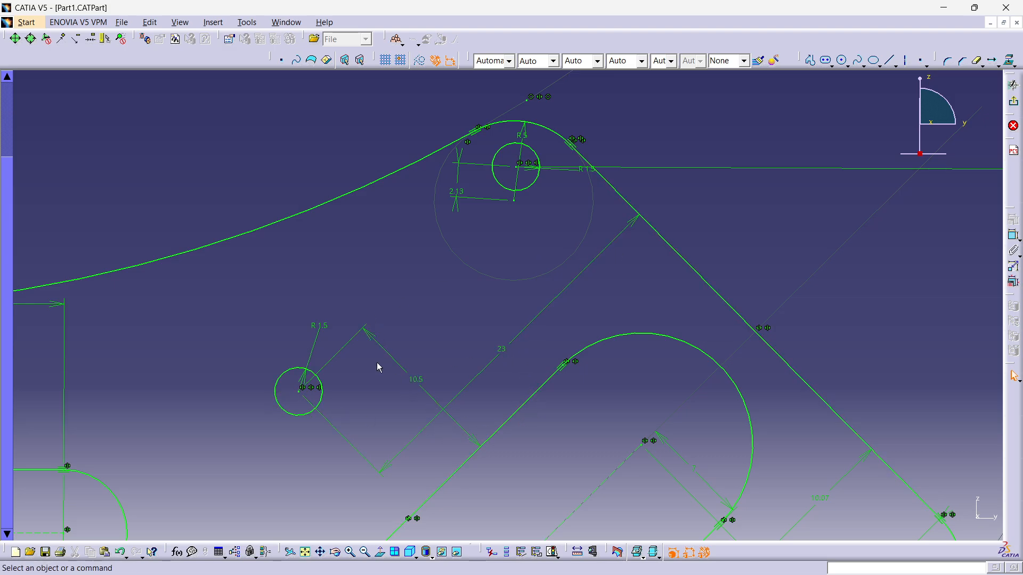
left_click(288, 23)
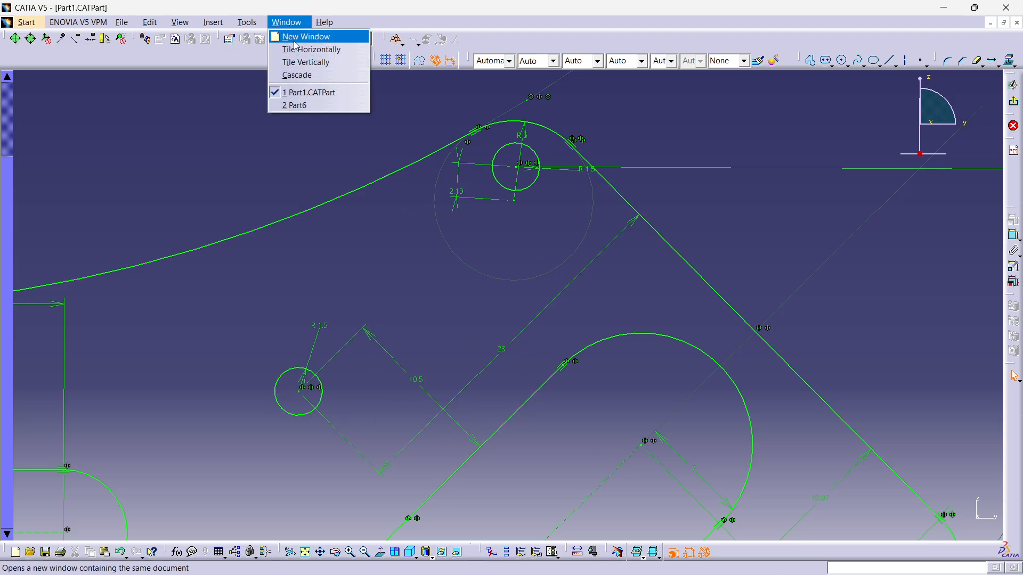
left_click(309, 105)
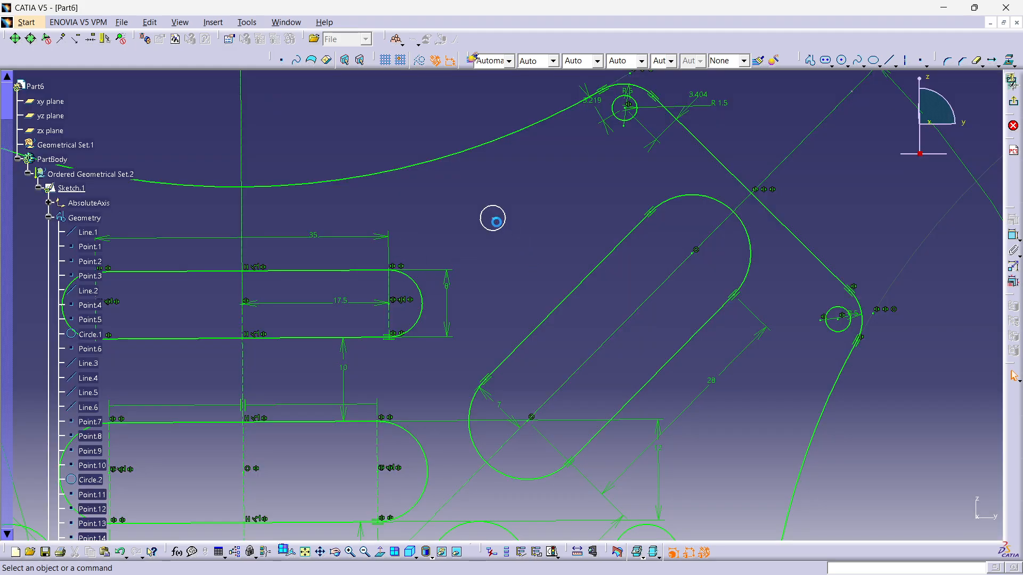
- In Part6, constrain the distance from the copied circle's centre to the plate's slanted edge to 23 mm
left_click(701, 143)
left_click(1012, 236)
left_click(581, 209)
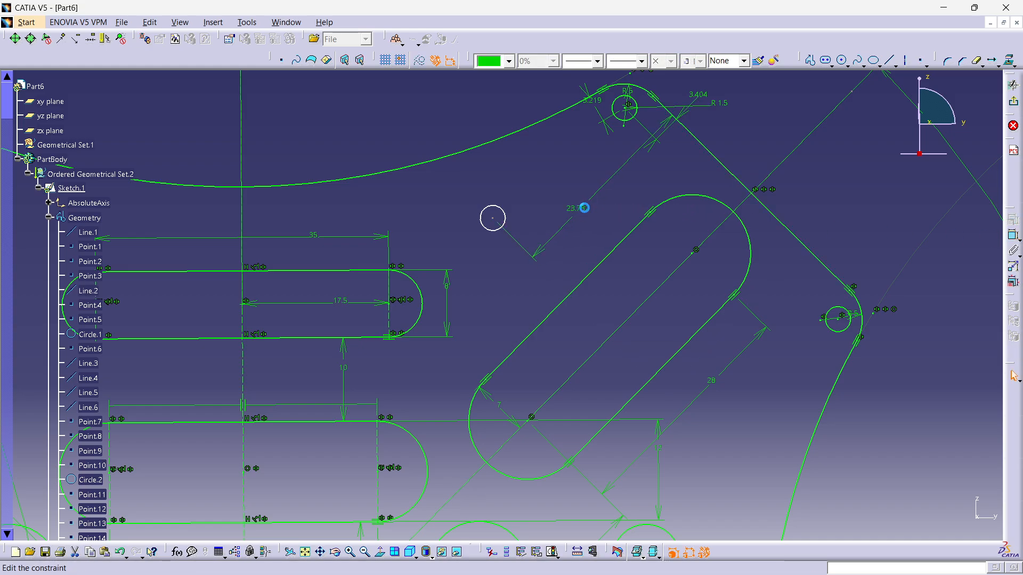
double_click(582, 207)
key("Return")
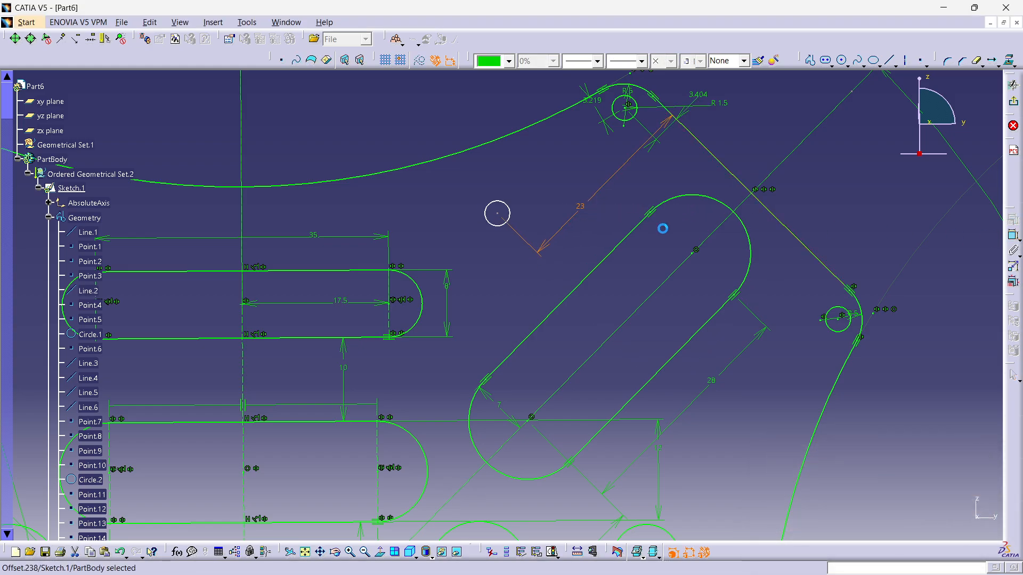
left_click(563, 208)
- Constrain the distance from the copied circle's centre to the diagonal slot's nearest straight side to 10.5 mm
mouse_move(559, 210)
middle_mouse_down()
mouse_move(541, 174)
mouse_move(540, 245)
middle_mouse_up()
left_click(490, 235)
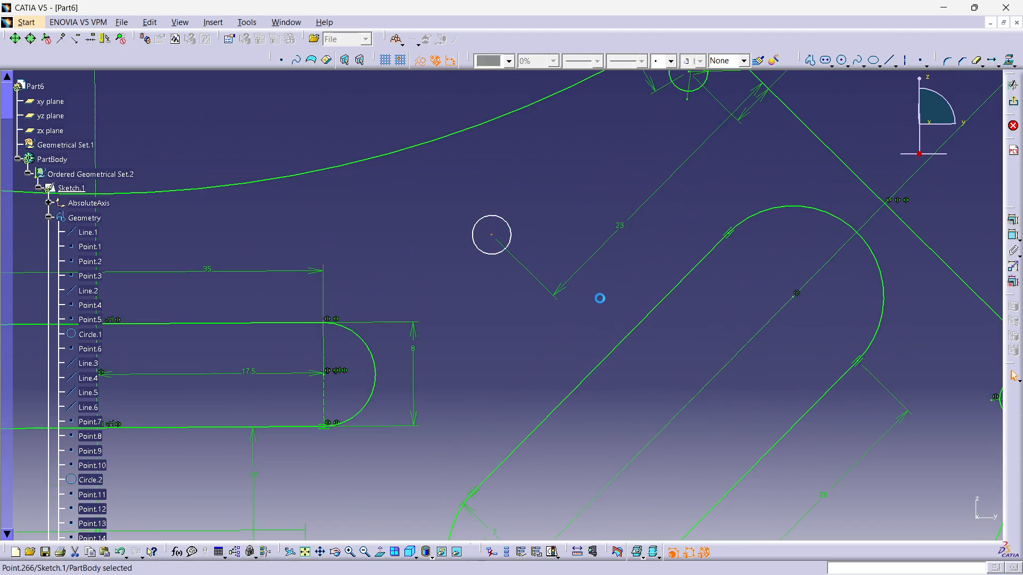
left_click(653, 310, "ctrl")
left_click(1013, 236)
left_click(583, 219)
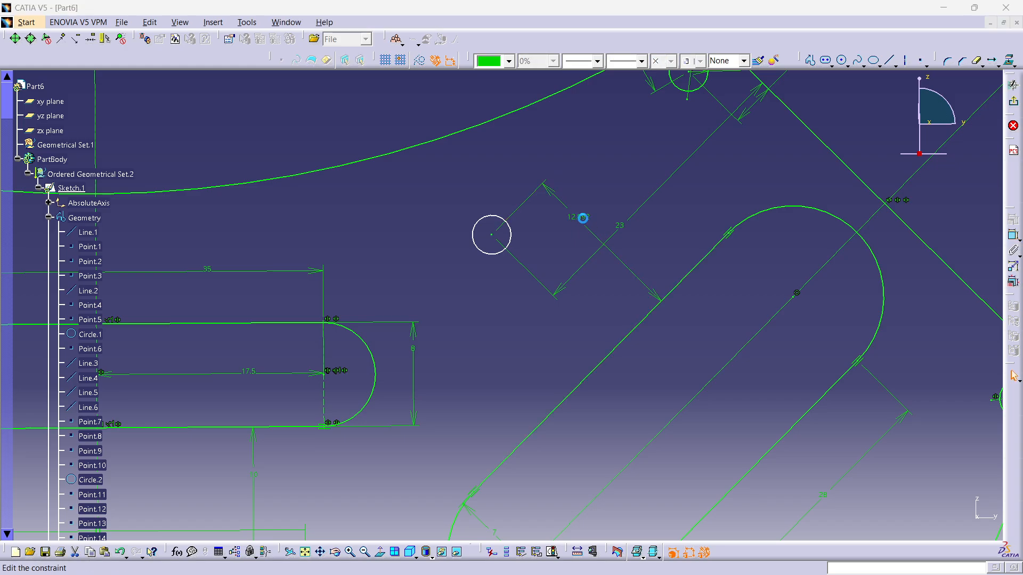
double_click(583, 218)
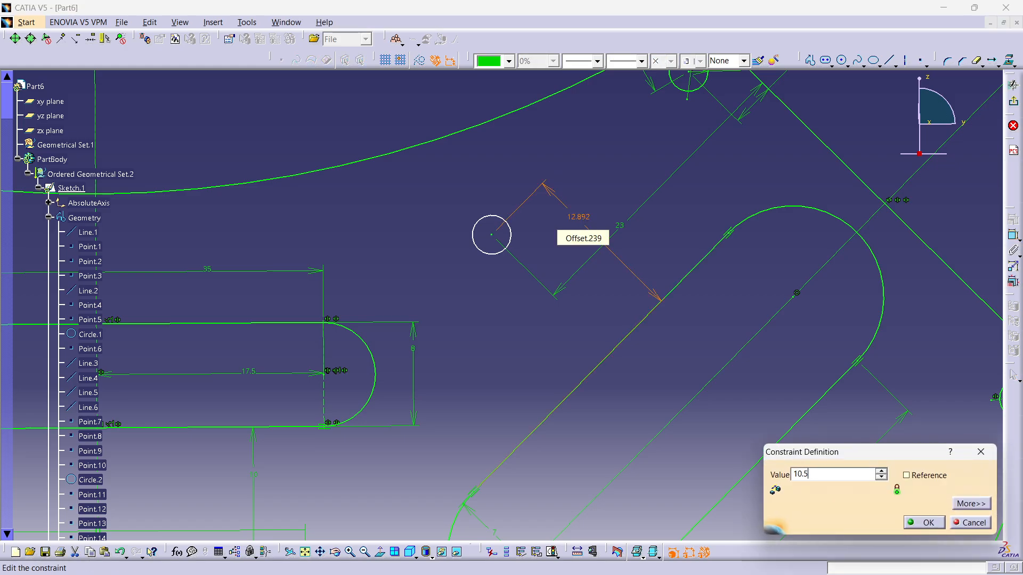
key("Return")
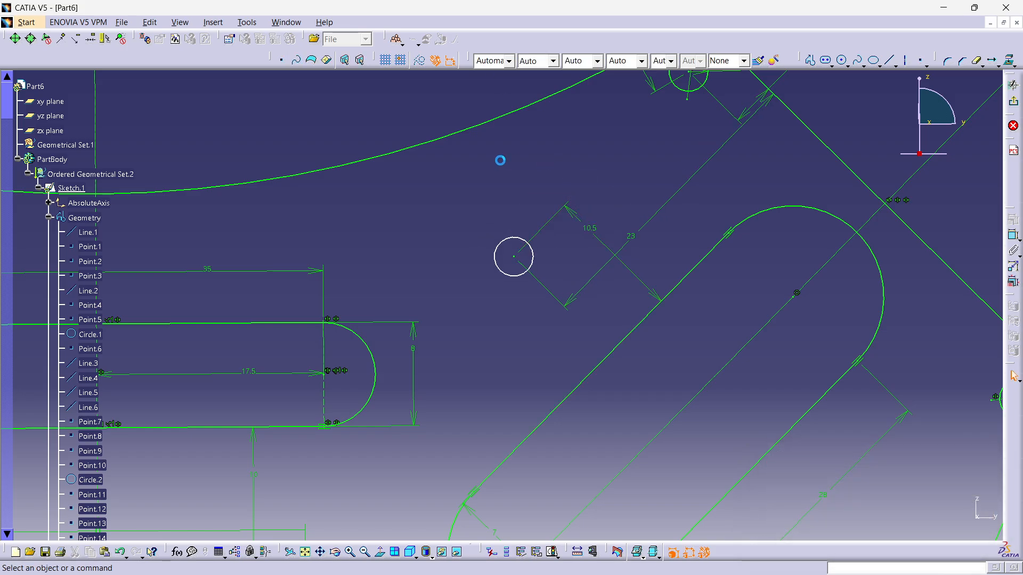
- Add a radius constraint to the copied hole beside the diagonal slot
left_click(533, 258)
left_click(1009, 236)
left_click(541, 194)
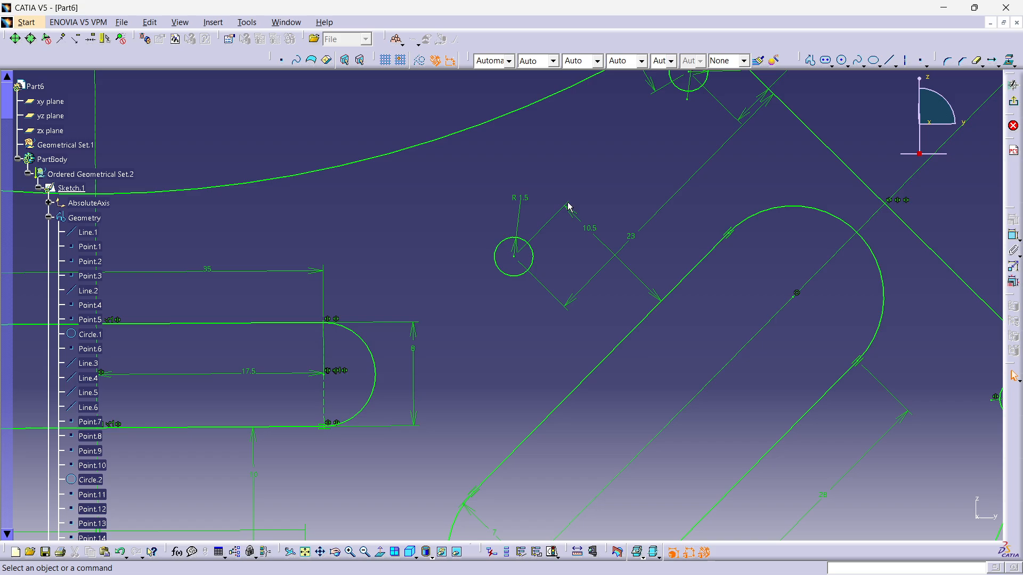
scroll(587, 172, "down", 4)
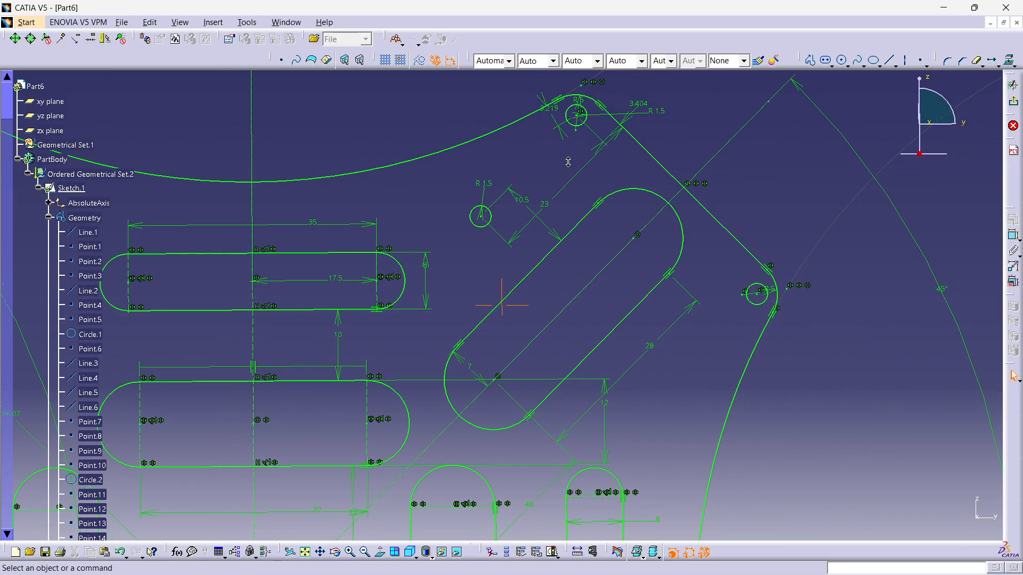
left_click(490, 211)
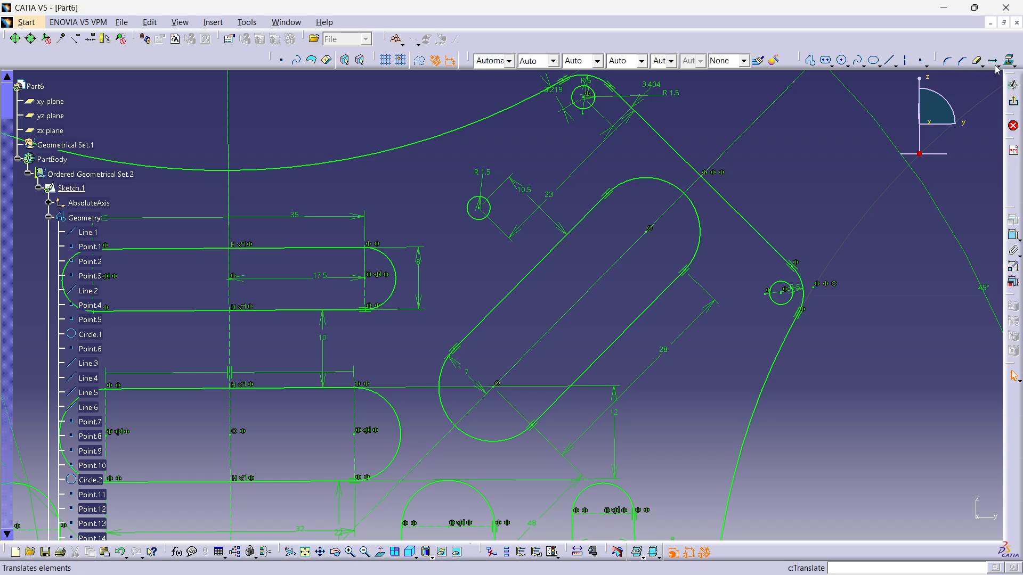
- Mirror the R1.5 hole beside the diagonal slot across the slot's centreline
left_click(998, 64)
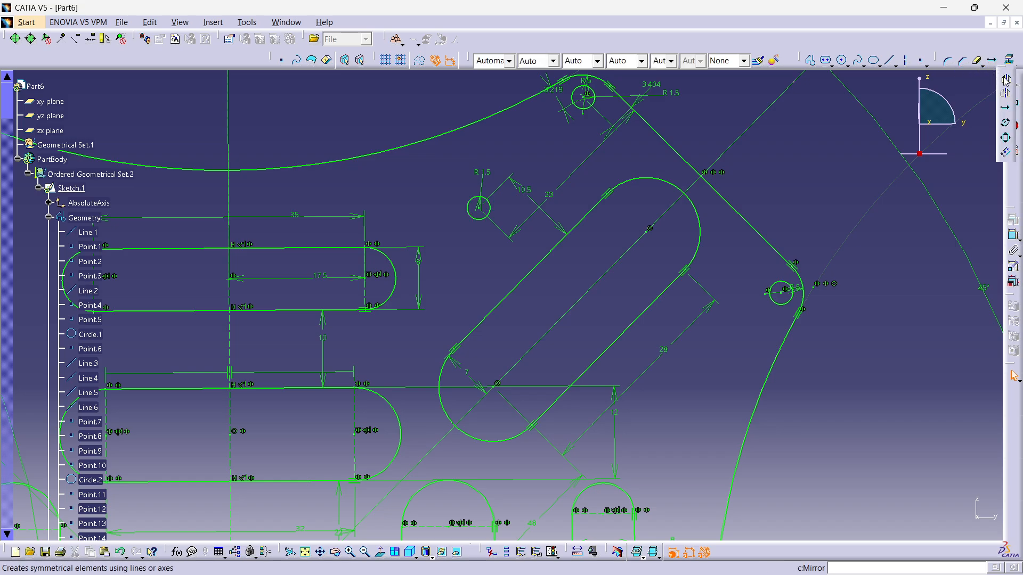
left_click(1005, 81)
left_click(487, 216)
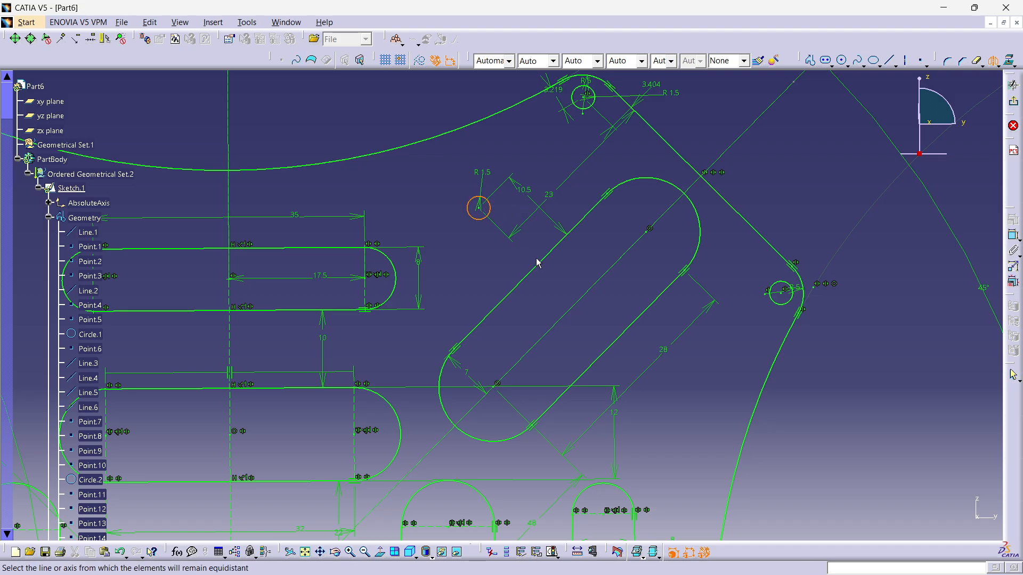
left_click(606, 272)
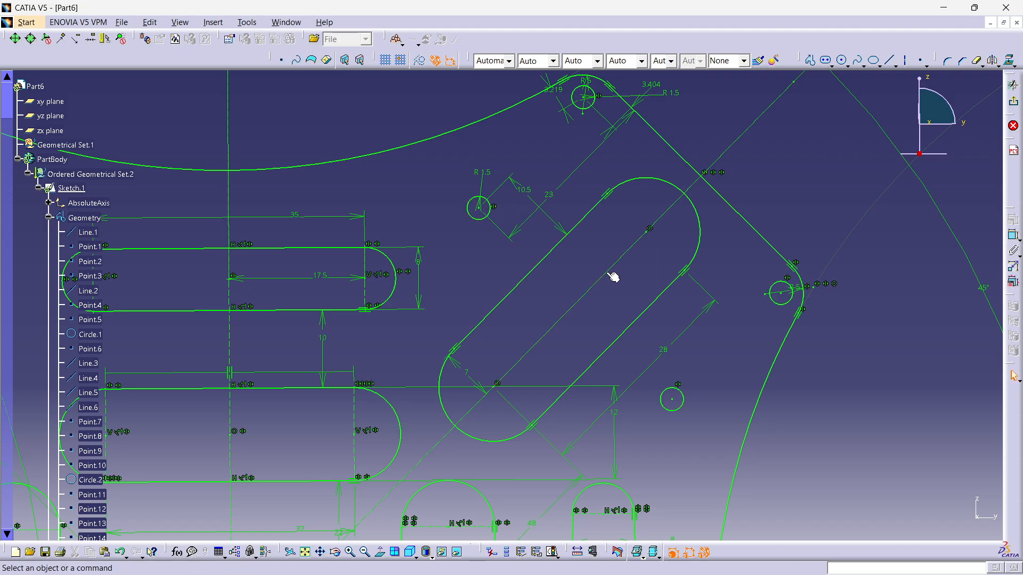
- Examine how the corner hole is constrained in Part1.CATPart and return to Part6
left_click(286, 22)
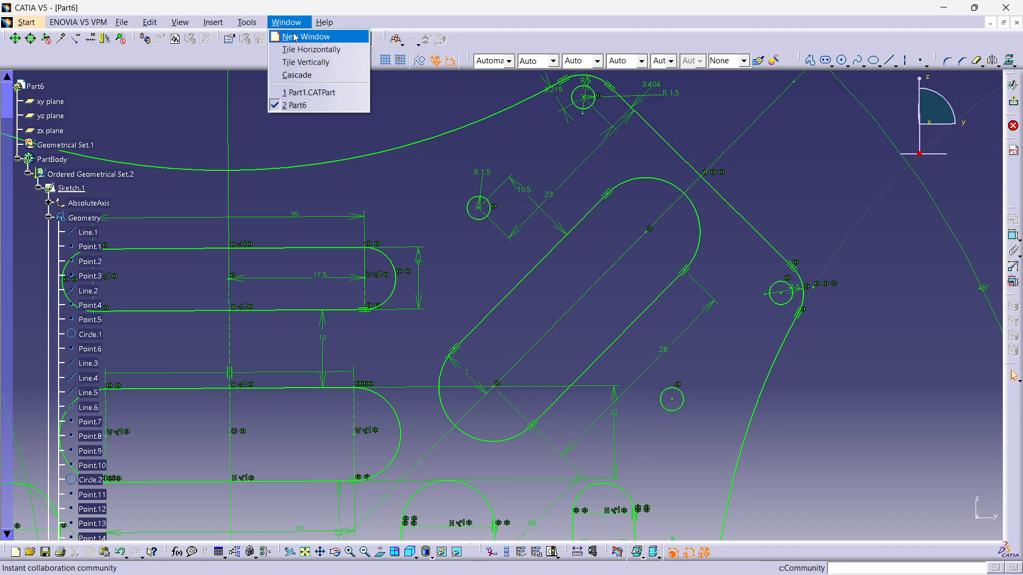
left_click(330, 92)
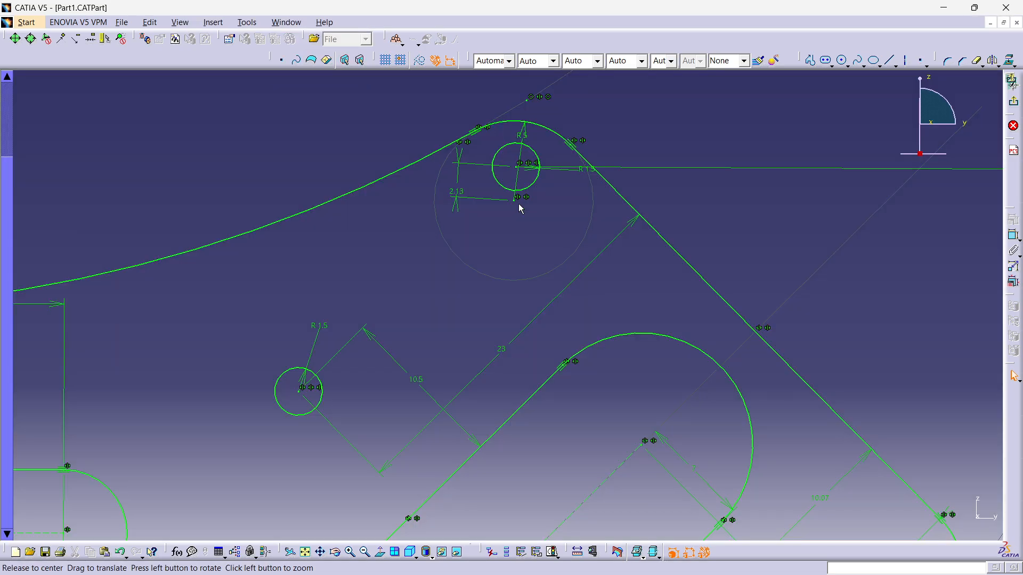
mouse_move(516, 277)
middle_mouse_down()
mouse_move(529, 227)
mouse_move(526, 165)
mouse_move(521, 263)
mouse_move(532, 176)
mouse_move(574, 127)
mouse_move(574, 259)
mouse_move(575, 232)
middle_mouse_up()
left_click(287, 22)
left_click(325, 102)
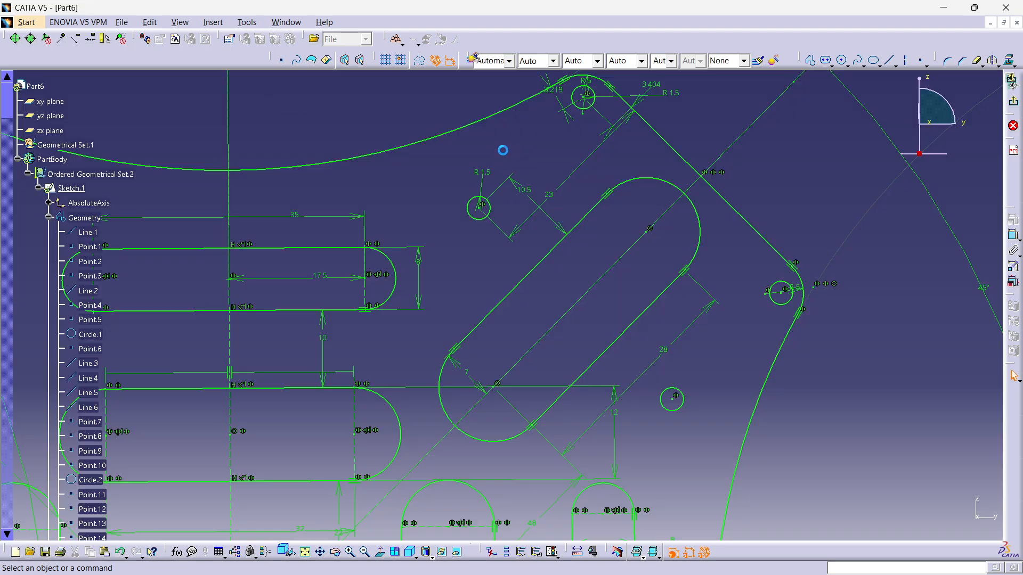
- Mirror the two corner holes and the two holes beside the diagonal slot across the plate's vertical centreline
mouse_move(537, 167)
middle_mouse_down()
mouse_move(548, 155)
mouse_move(552, 165)
mouse_move(581, 109)
middle_mouse_up()
left_click(591, 79)
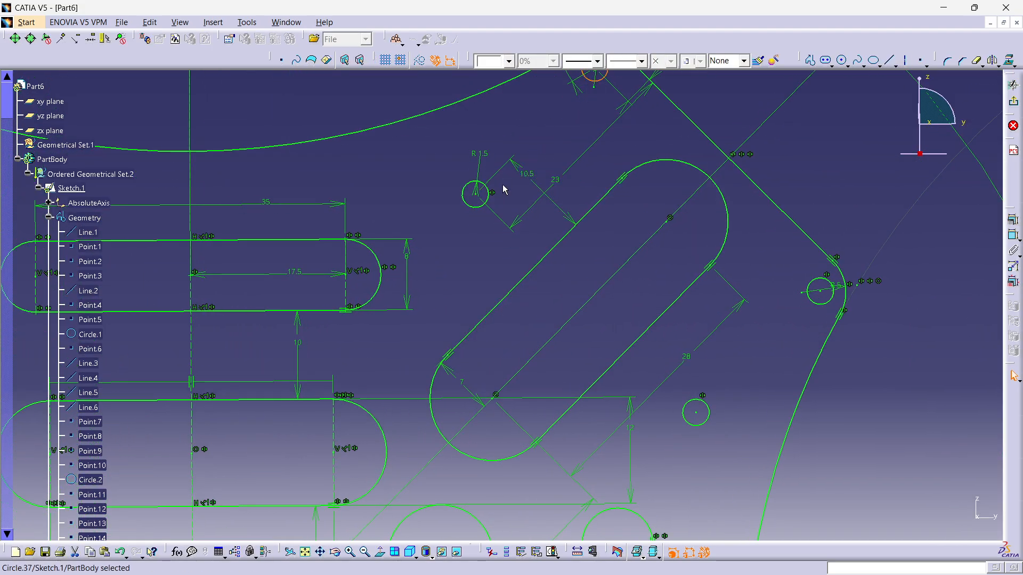
left_click(486, 188, "ctrl")
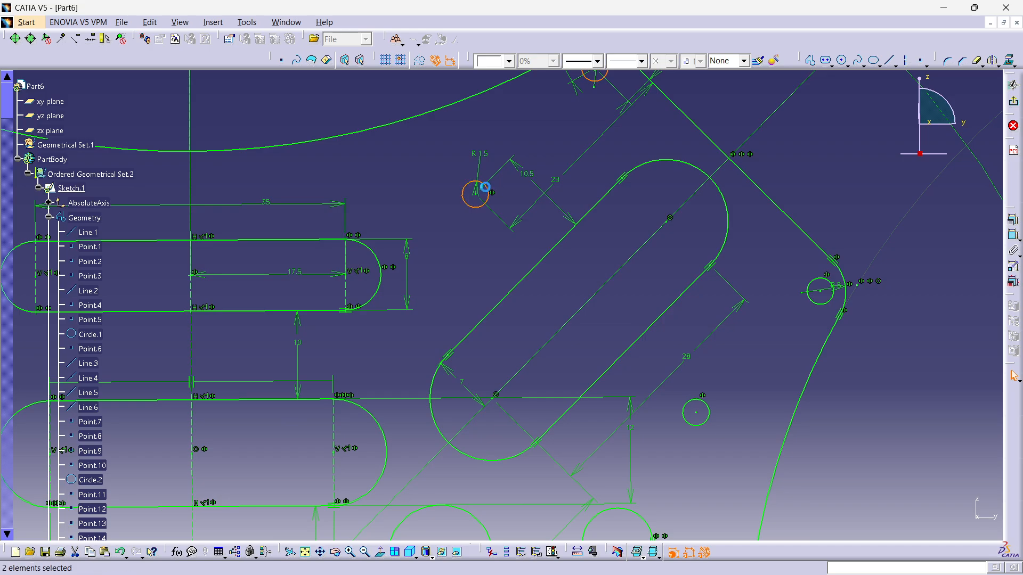
left_click(821, 286, "ctrl")
left_click(708, 407, "ctrl")
middle_click_drag(708, 407, 678, 201)
middle_click_drag(772, 260, 710, 237)
left_click(993, 60)
left_click(520, 158)
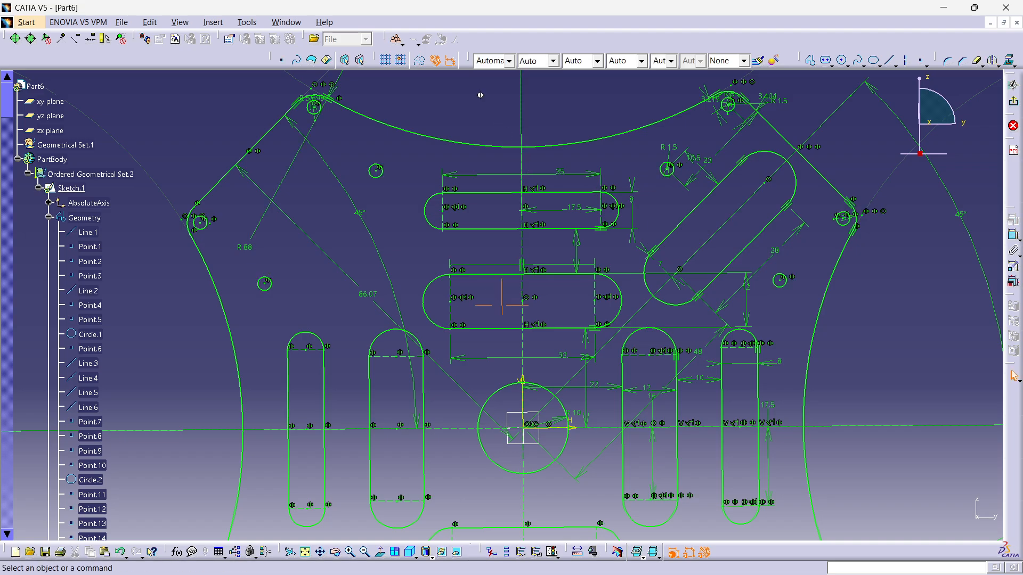
middle_click_drag(480, 95, 485, 142)
mouse_move(518, 291)
middle_mouse_down()
mouse_move(497, 156)
mouse_move(483, 271)
mouse_move(494, 187)
middle_mouse_up()
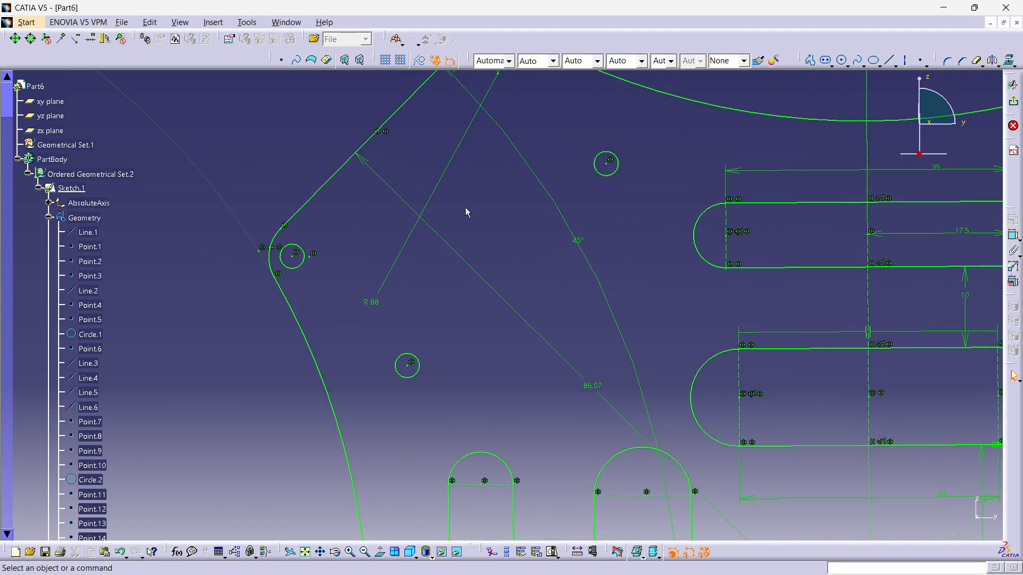
scroll(149, 309, "down", 20)
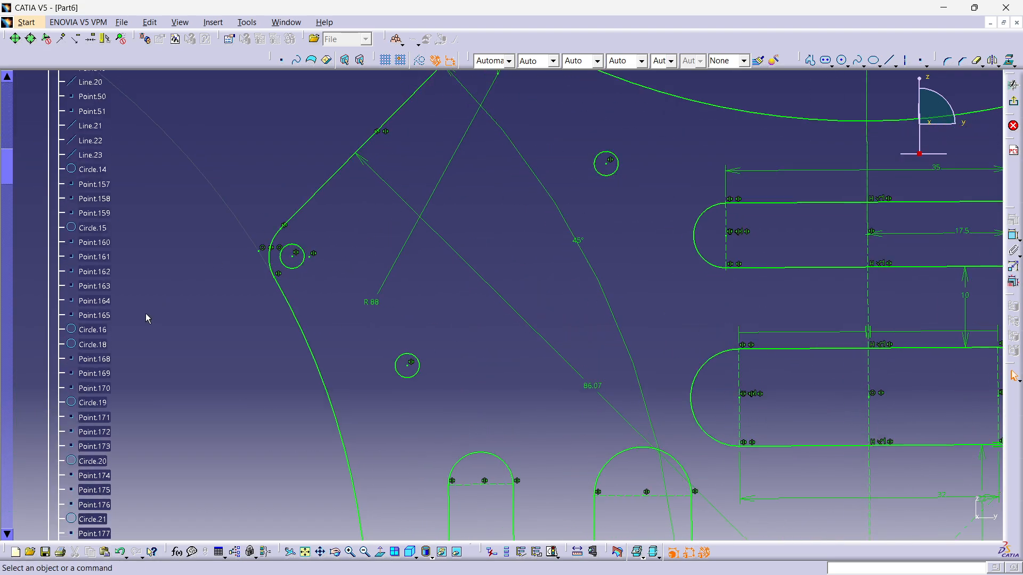
scroll(145, 298, "down", 20)
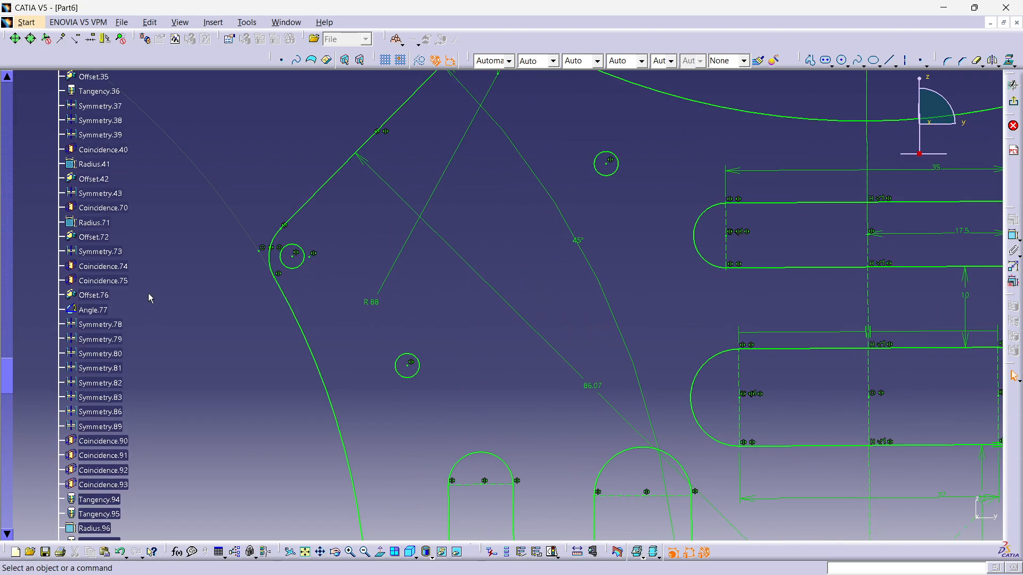
scroll(149, 295, "down", 15)
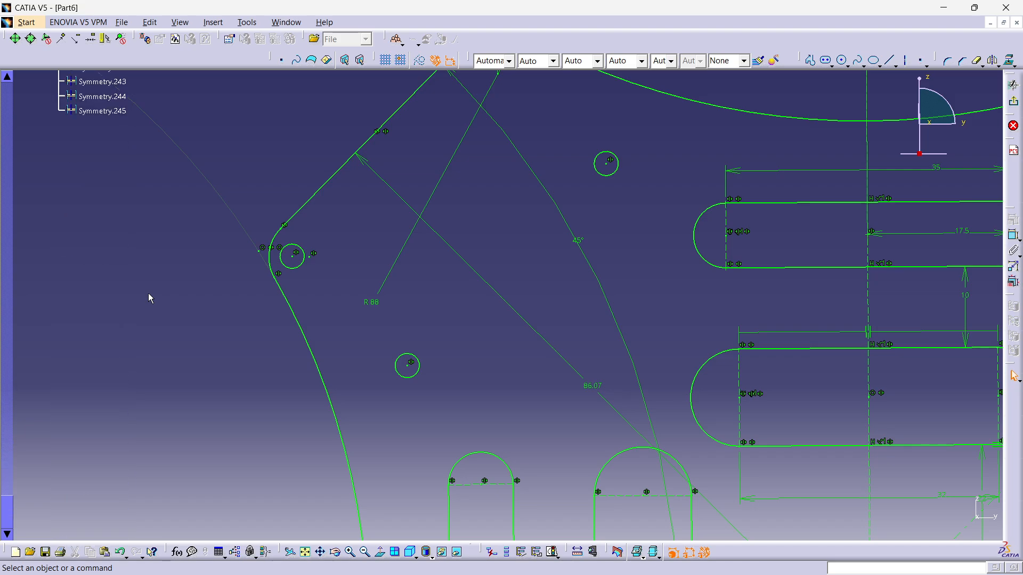
left_click(113, 332)
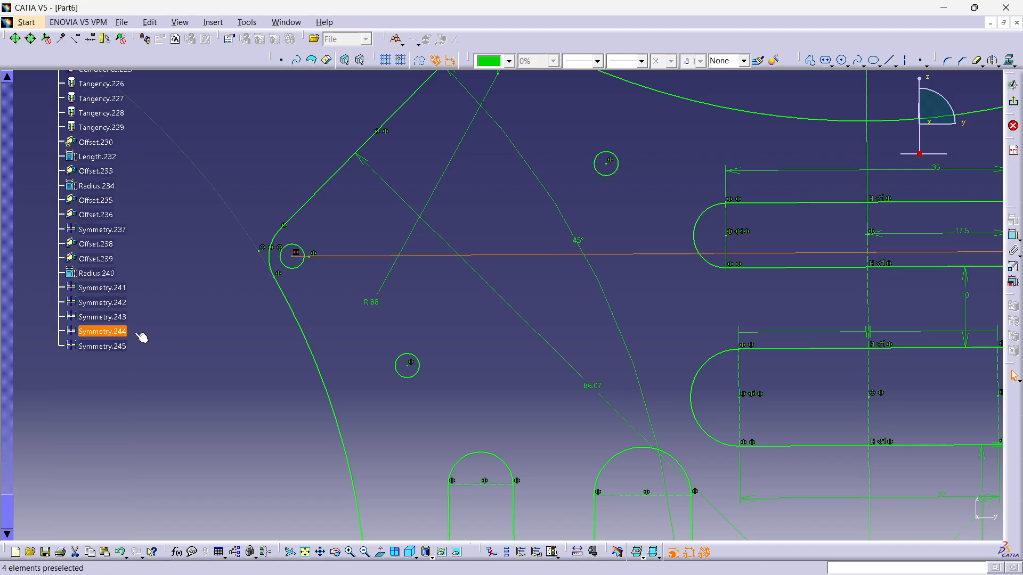
left_click(117, 347, "ctrl")
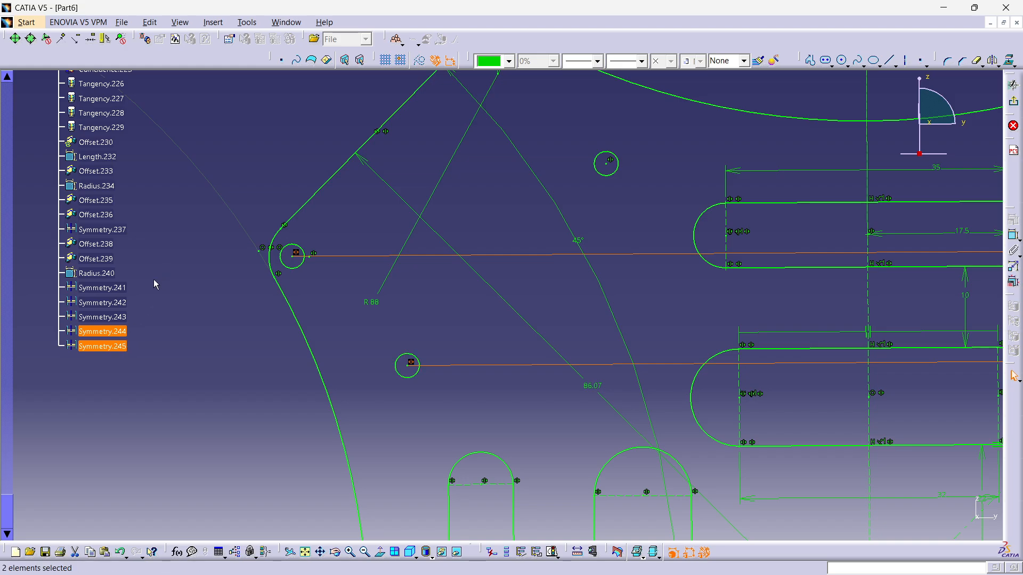
left_click(89, 315, "ctrl")
left_click(103, 302, "ctrl")
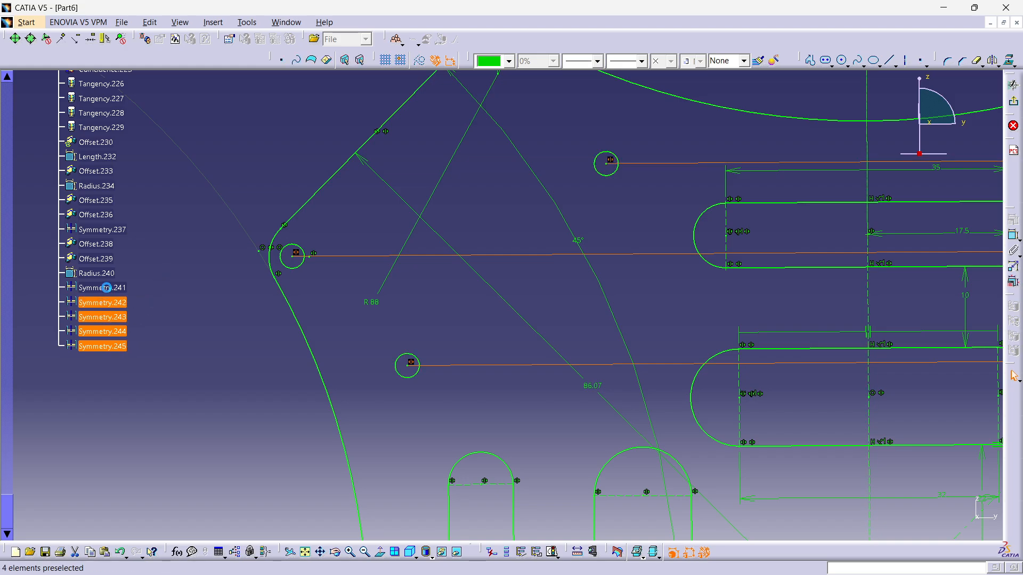
mouse_move(127, 311)
middle_mouse_down("ctrl")
mouse_move(181, 310)
mouse_move(176, 279)
middle_mouse_up("ctrl")
left_click(993, 61)
middle_click_drag(792, 494, 702, 382)
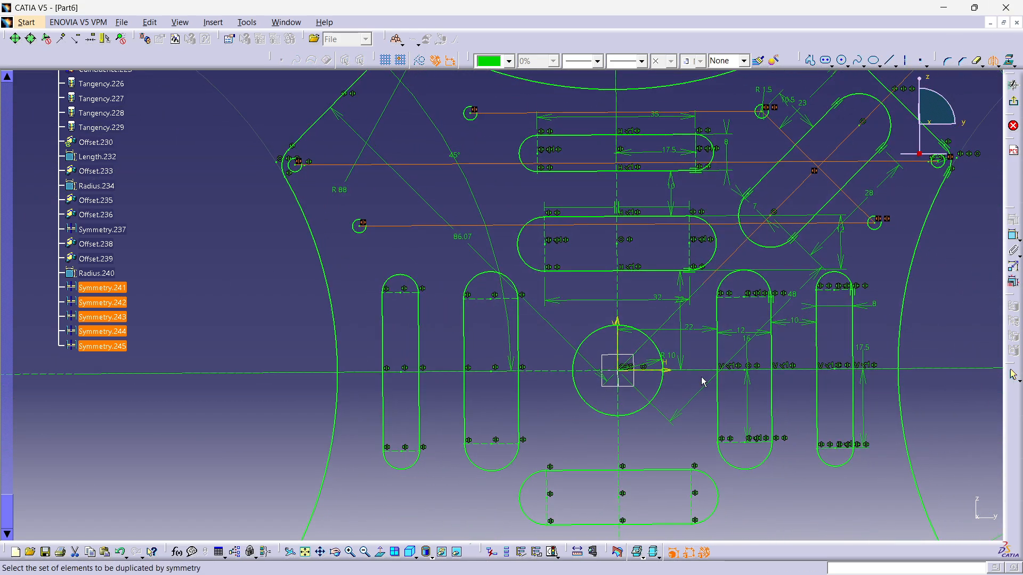
mouse_move(820, 303)
middle_mouse_down()
mouse_move(735, 96)
mouse_move(734, 199)
mouse_move(720, 231)
middle_mouse_up()
middle_click_drag(569, 230, 637, 151, "ctrl")
- Mirror all eight mounting holes of the plate's upper half across the horizontal centreline
left_click(552, 283)
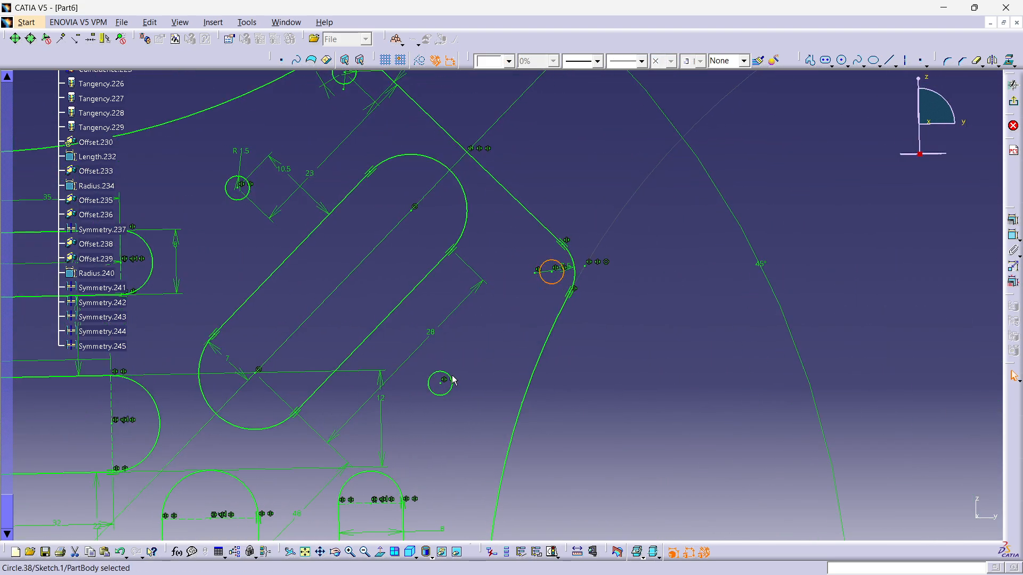
mouse_move(468, 268)
middle_mouse_down("ctrl")
mouse_move(676, 400)
mouse_move(611, 272)
middle_mouse_up("ctrl")
left_click(408, 320)
middle_click_drag(503, 271, 511, 446)
left_click(617, 265, "ctrl")
mouse_move(462, 261)
middle_mouse_down("ctrl")
mouse_move(468, 381)
mouse_move(453, 496)
middle_mouse_up("ctrl")
middle_click_drag(315, 369, 595, 340)
middle_click_drag(595, 340, 595, 235, "ctrl")
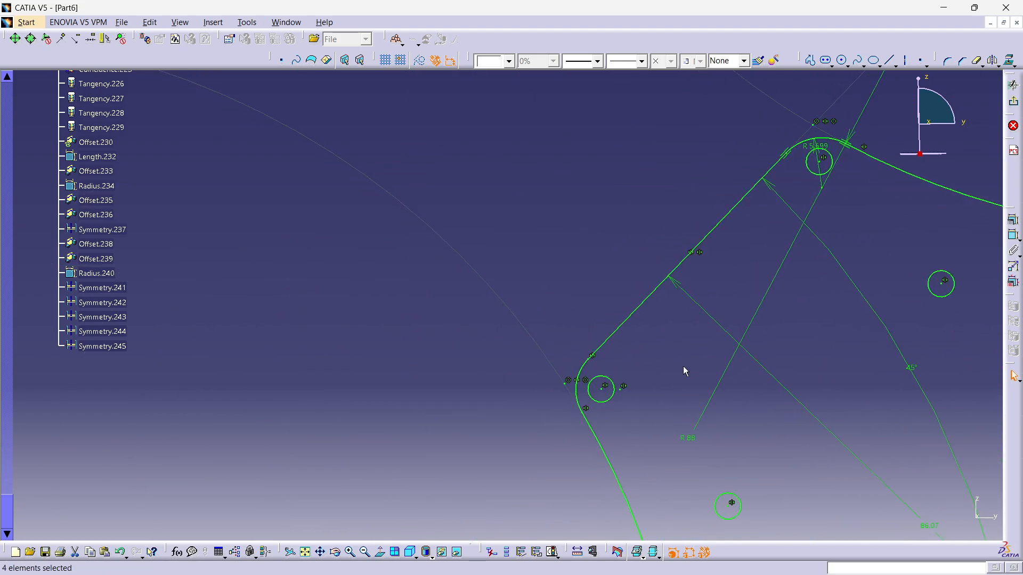
left_click(618, 384, "ctrl")
left_click(833, 170, "ctrl")
left_click(939, 271, "ctrl")
left_click(740, 501, "ctrl")
mouse_move(503, 297)
middle_mouse_down()
mouse_move(585, 243)
mouse_move(584, 229)
middle_mouse_up()
scroll(165, 256, "up", 20)
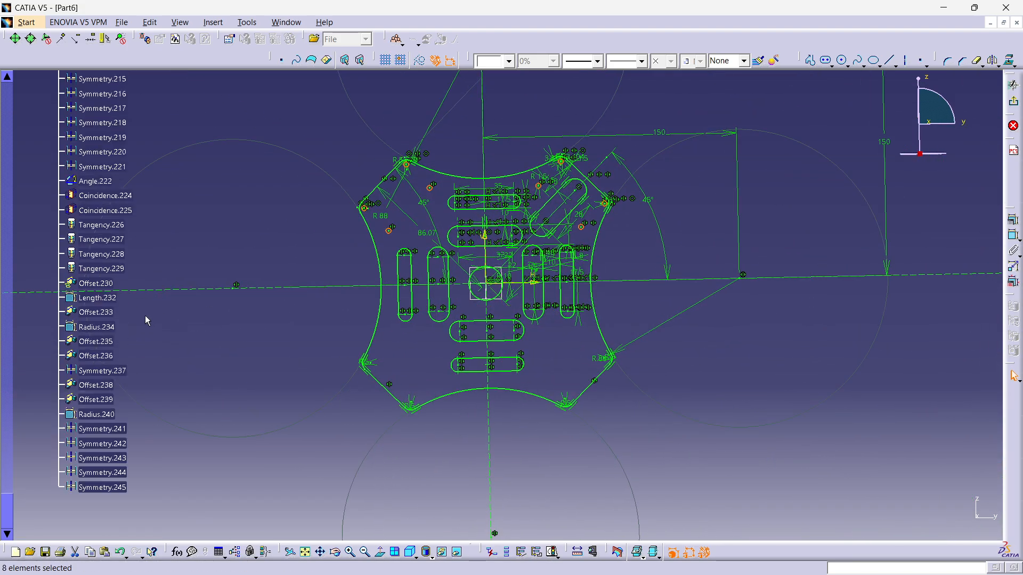
scroll(165, 256, "up", 20)
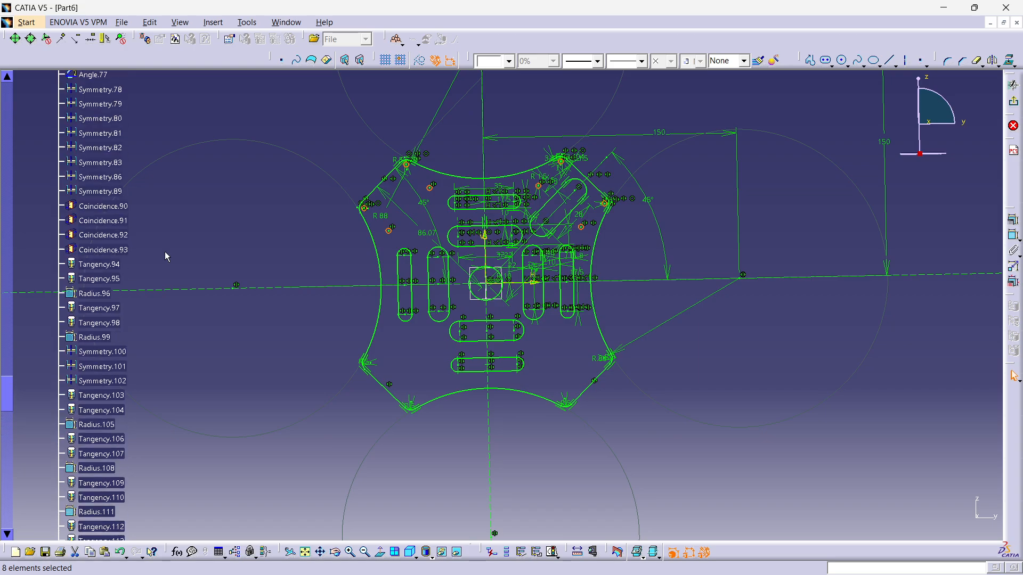
scroll(164, 255, "up", 10)
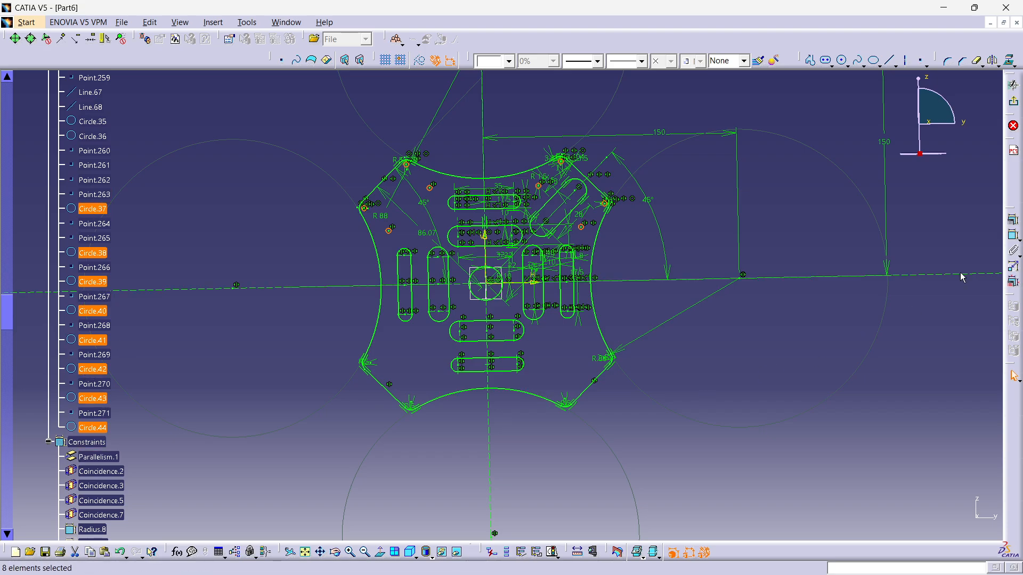
left_click(994, 62)
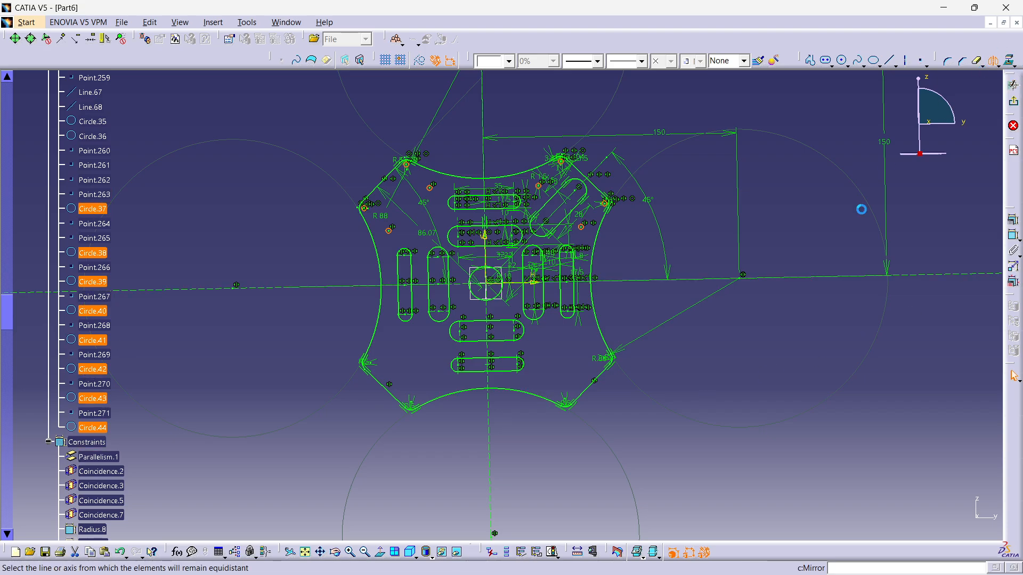
left_click(697, 278)
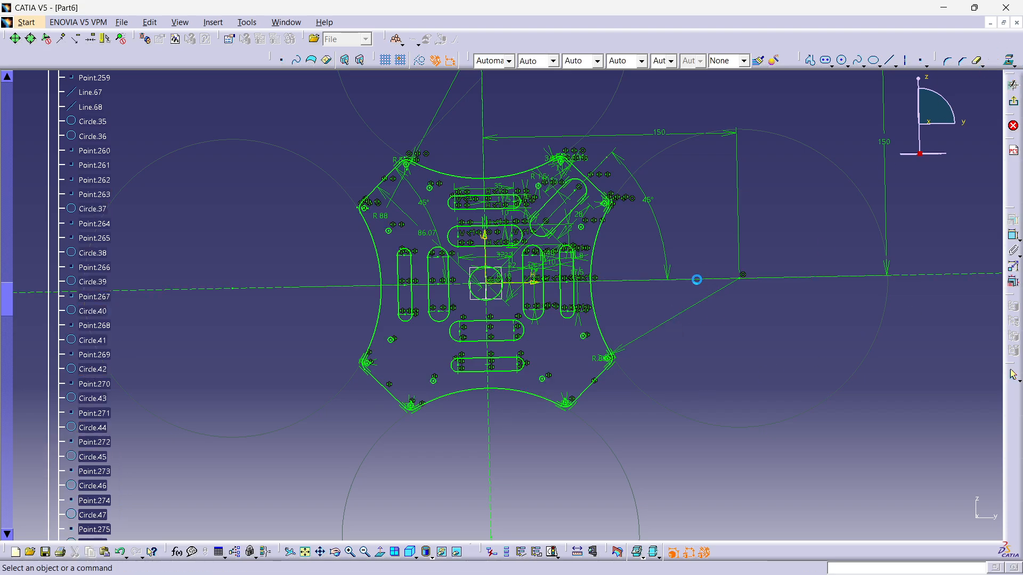
- Mirror the diagonal slot's two straight sides and two end arcs across the plate's vertical centreline
mouse_move(481, 330)
middle_mouse_down("ctrl")
mouse_move(479, 304)
mouse_move(469, 317)
mouse_move(404, 324)
middle_mouse_up("ctrl")
mouse_move(417, 404)
middle_mouse_down("ctrl")
mouse_move(501, 320)
mouse_move(503, 331)
middle_mouse_up("ctrl")
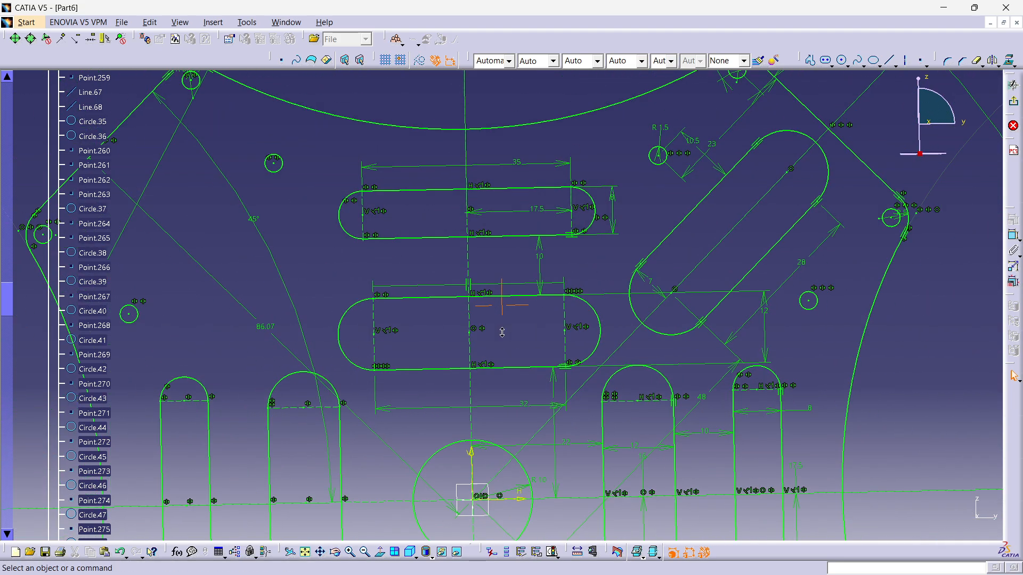
left_click(810, 137)
left_click(739, 160, "ctrl")
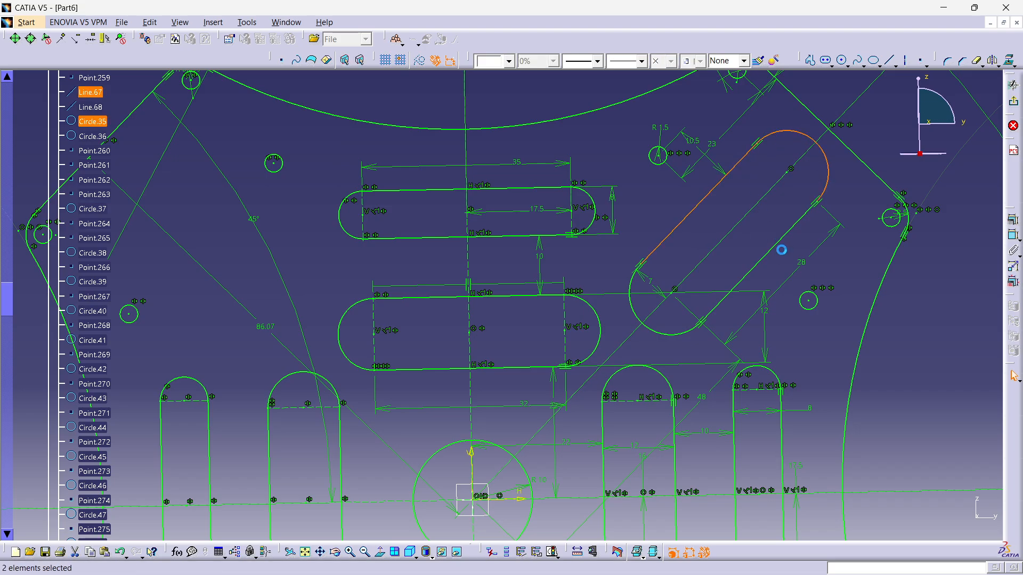
left_click(779, 238, "ctrl")
left_click(637, 309, "ctrl")
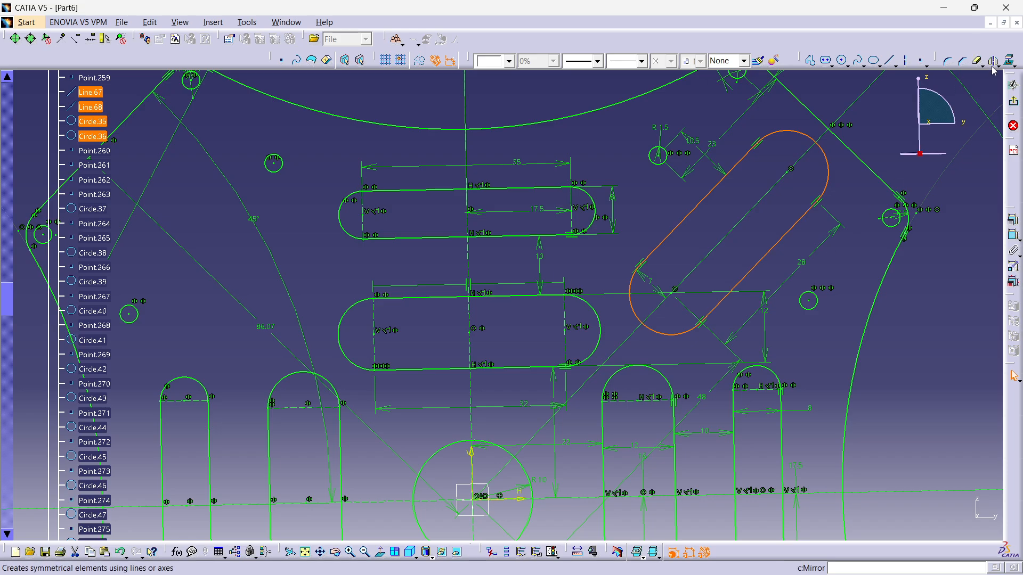
left_click(466, 140)
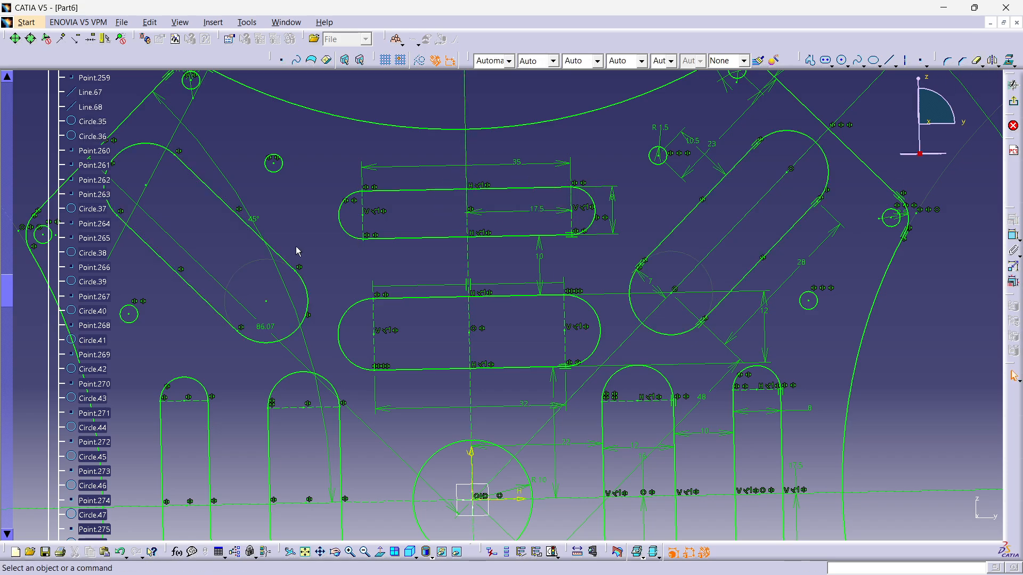
- Mirror the upper-left diagonal slot's two straight sides and two end arcs across the plate's horizontal centreline
scroll(91, 290, "down", 10)
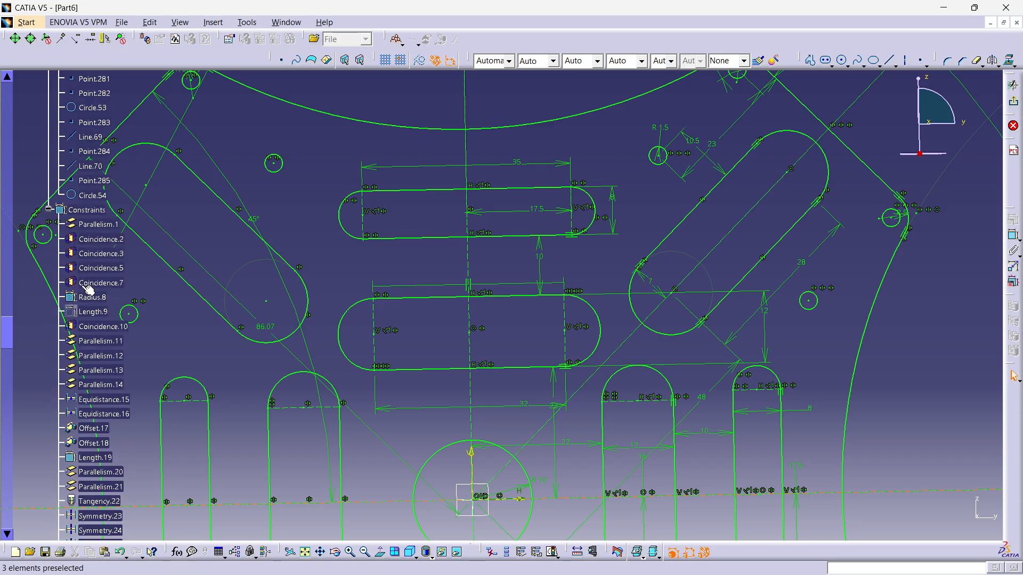
left_click(102, 291)
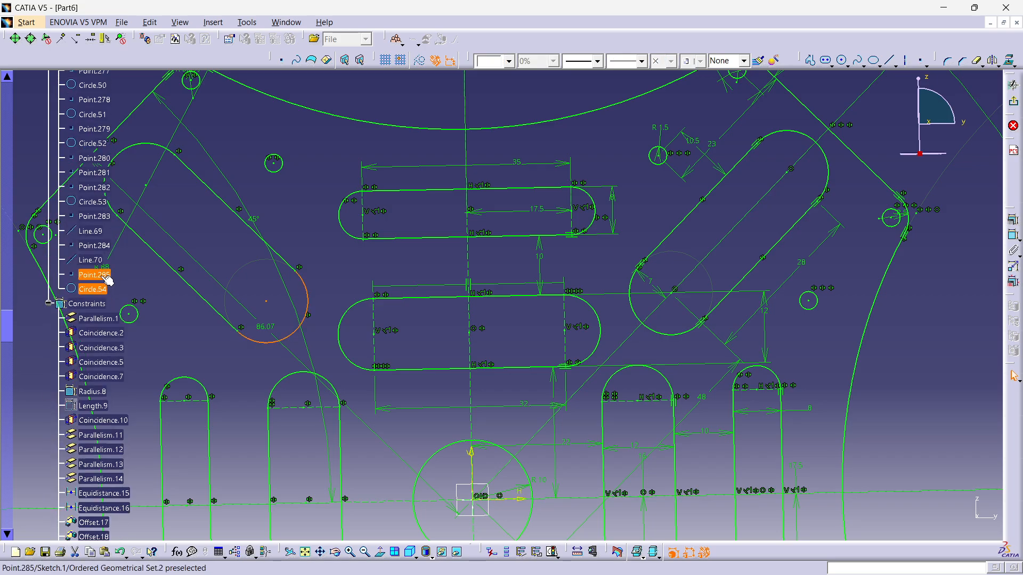
left_click(91, 260, "shift")
left_click(94, 246, "shift")
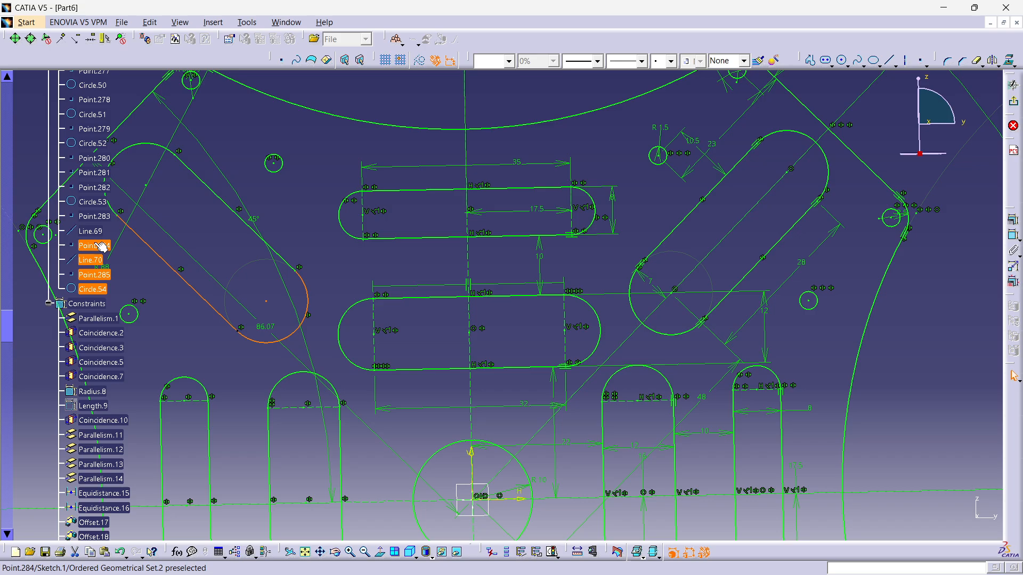
left_click(90, 231, "shift")
left_click(98, 216, "shift")
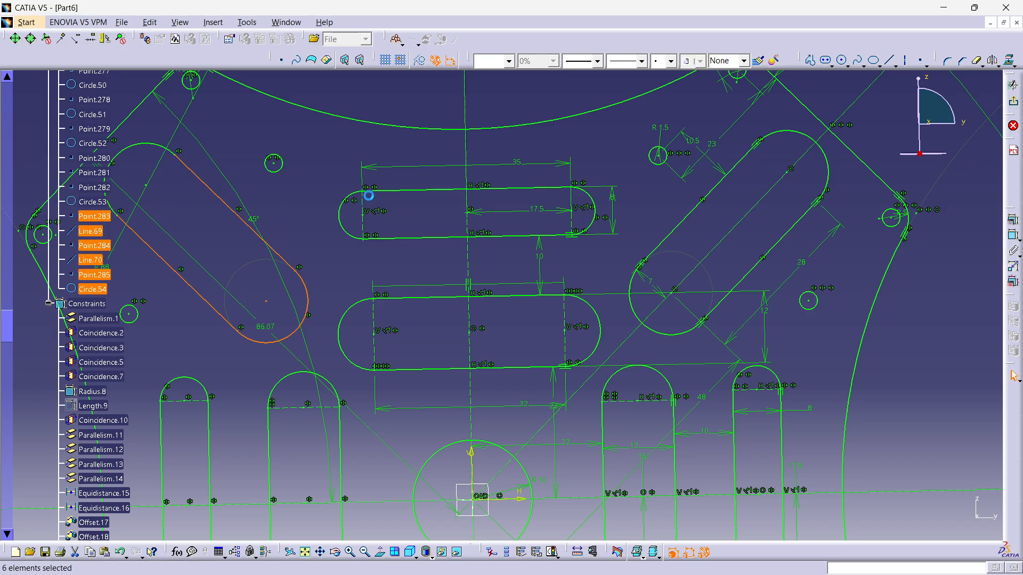
left_click(92, 202, "shift")
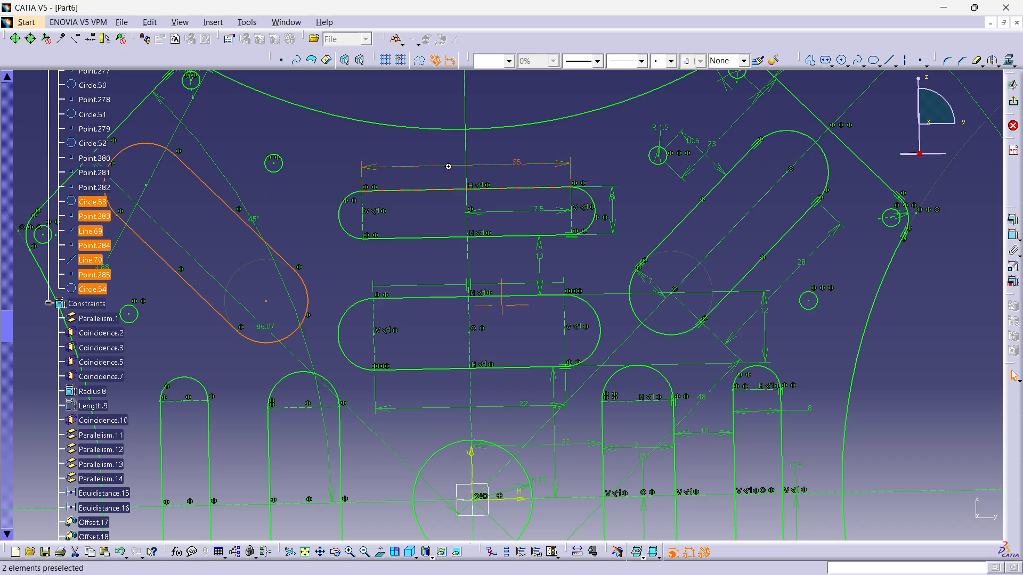
middle_click_drag(448, 167, 441, 211, "ctrl")
scroll(290, 209, "up", 3)
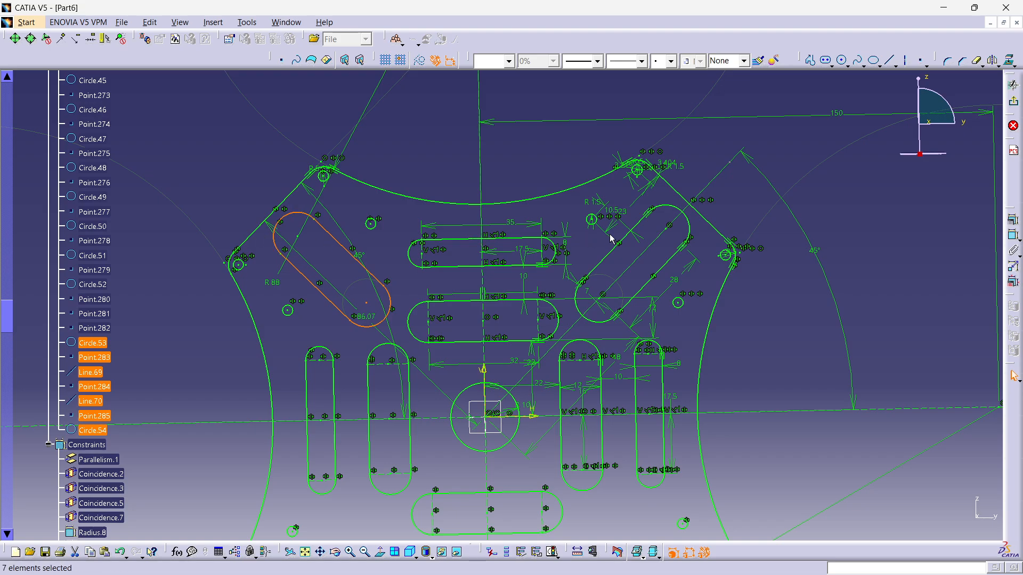
left_click(993, 61)
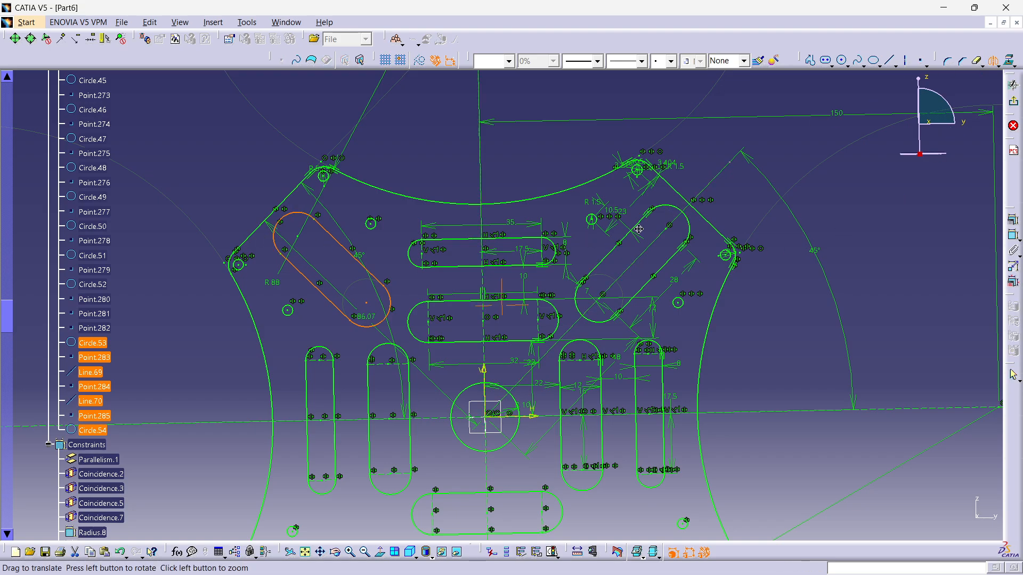
middle_click_drag(705, 409, 724, 281)
left_click(730, 286)
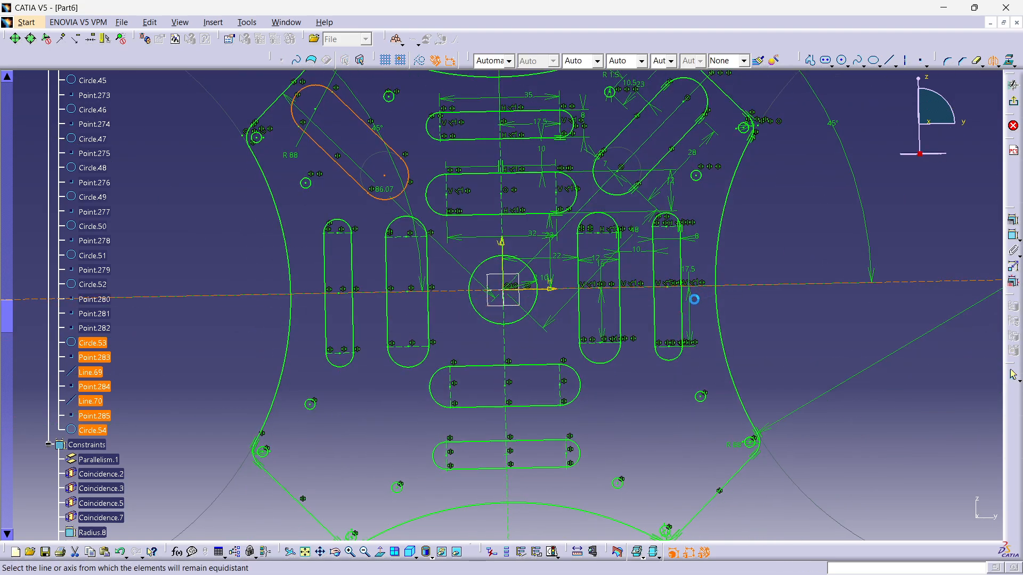
- Mirror the lower-left diagonal slot's two straight sides and two end arcs across the plate's vertical centreline
scroll(234, 298, "down", 4)
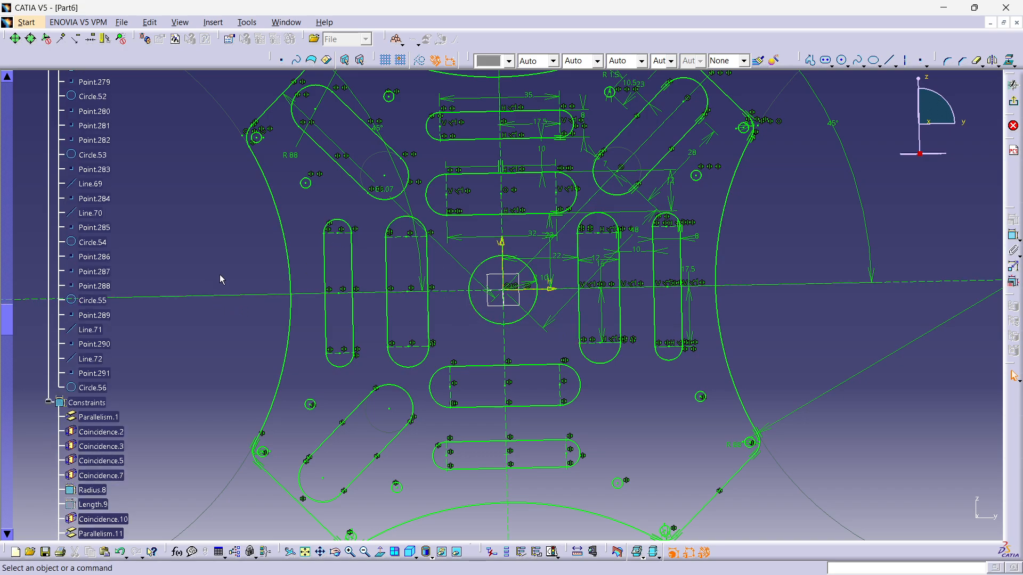
left_click(95, 315)
left_click(91, 331, "ctrl")
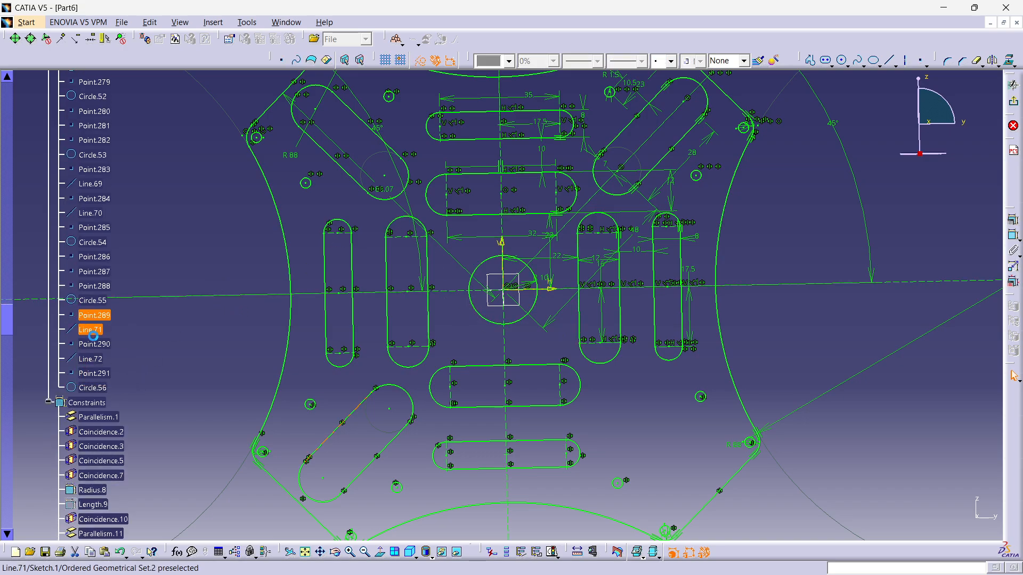
left_click(91, 388)
left_click(91, 372, "ctrl")
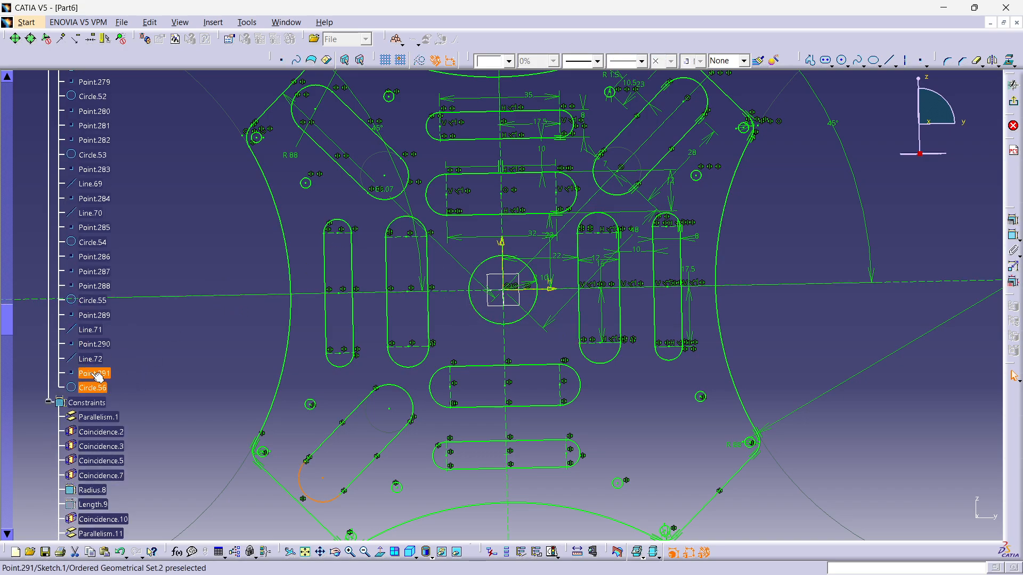
left_click(90, 358, "ctrl")
left_click(95, 344, "ctrl")
left_click(94, 330, "ctrl")
left_click(93, 317, "ctrl")
left_click(92, 301, "ctrl")
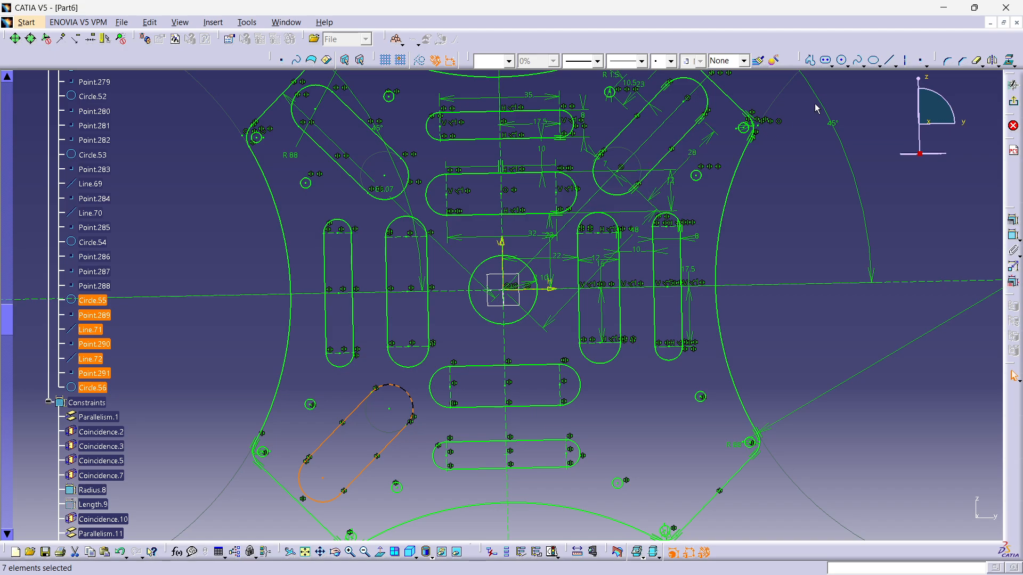
left_click(993, 61)
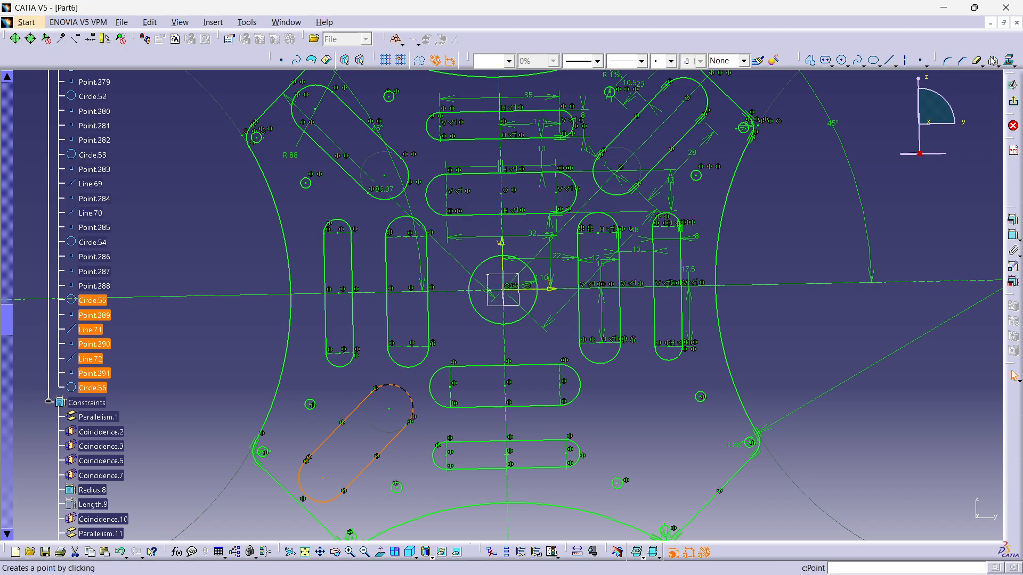
left_click(507, 356)
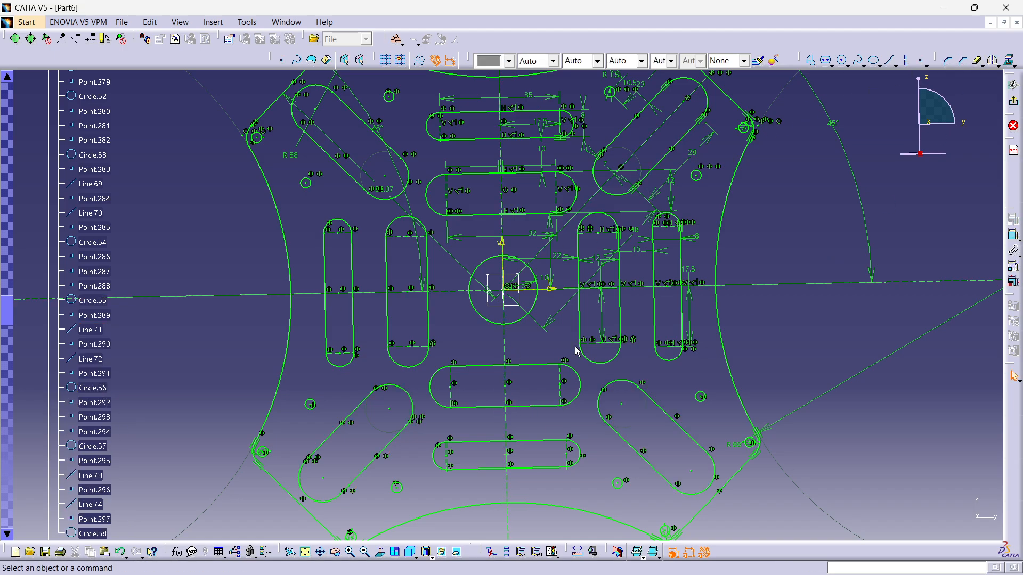
- Switch to Part1.CATPart and run a Sketch Analysis on its plate sketch to check the status of every circle and profile
mouse_move(620, 326)
middle_mouse_down()
mouse_move(620, 362)
mouse_move(623, 271)
mouse_move(621, 347)
mouse_move(621, 305)
middle_mouse_up()
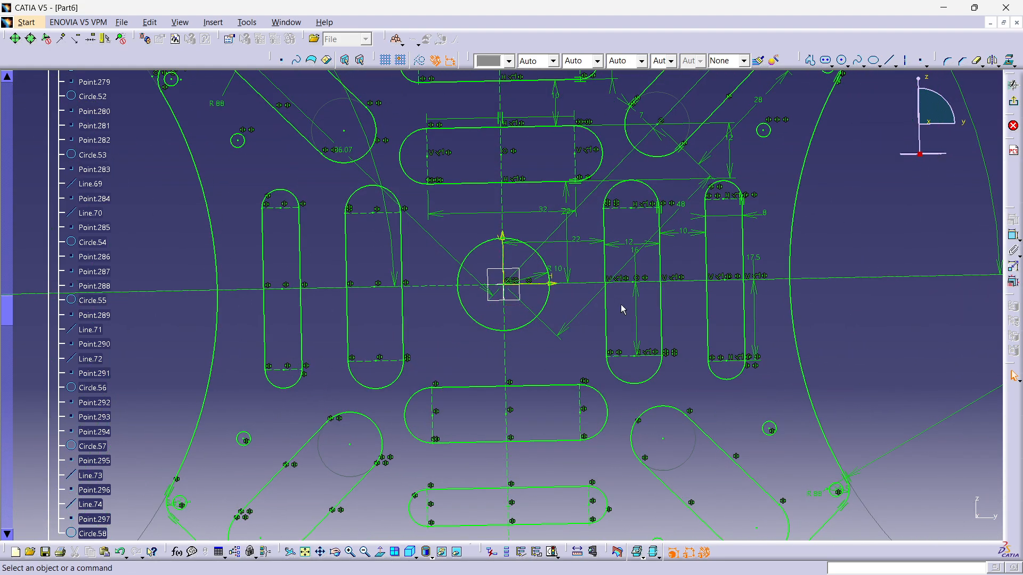
middle_click_drag(461, 180, 462, 219)
mouse_move(628, 169)
middle_mouse_down()
mouse_move(611, 211)
mouse_move(610, 167)
mouse_move(628, 186)
middle_mouse_up()
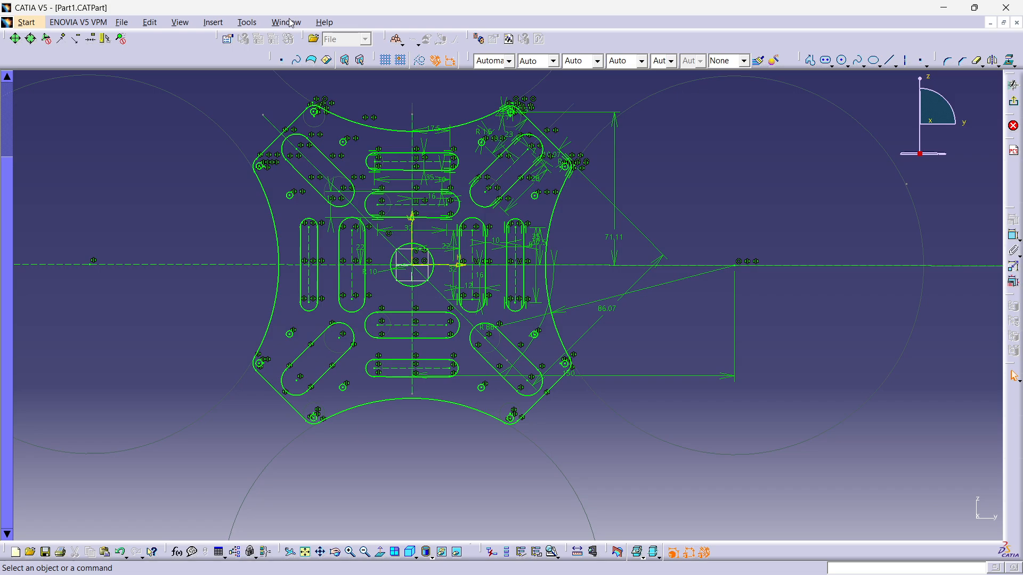
left_click(287, 22)
mouse_move(247, 22)
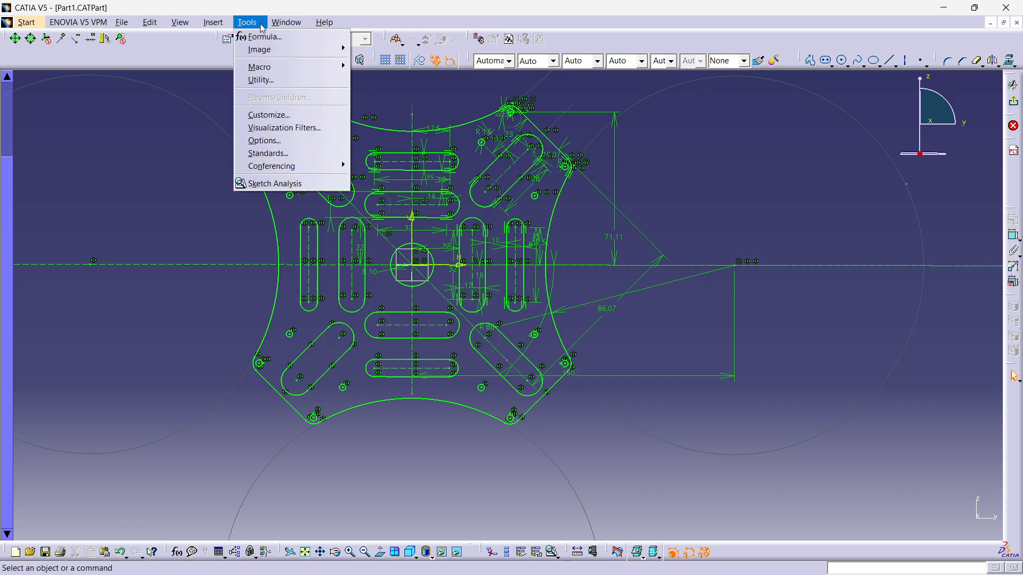
left_click(279, 184)
scroll(742, 389, "down", 3)
scroll(751, 373, "up", 4)
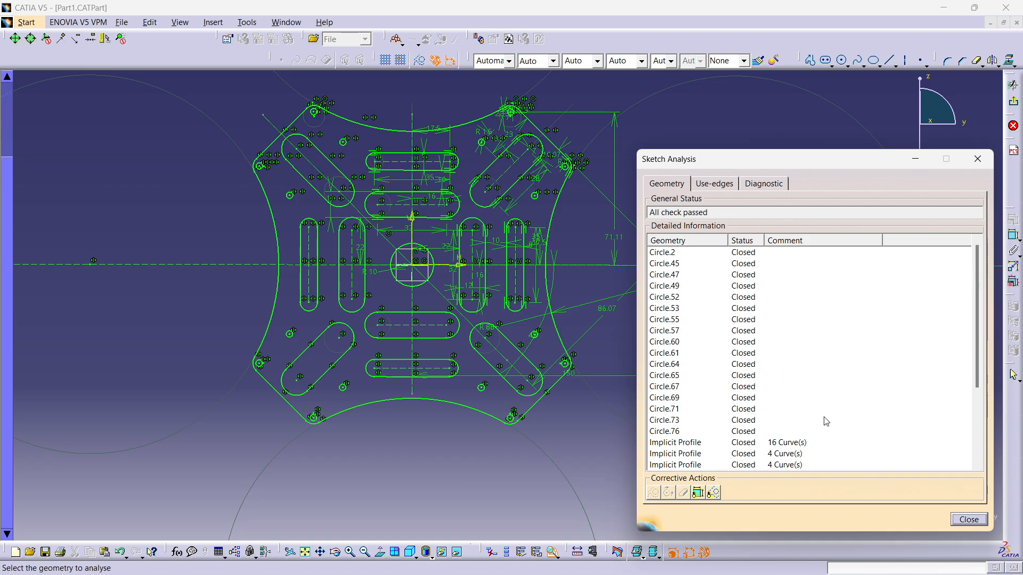
scroll(779, 390, "down", 3)
scroll(949, 428, "up", 3)
- Reframe the view on Circle.52 from the analysis list, review the remaining profiles and close the Sketch Analysis
left_click(737, 296)
right_click(688, 304)
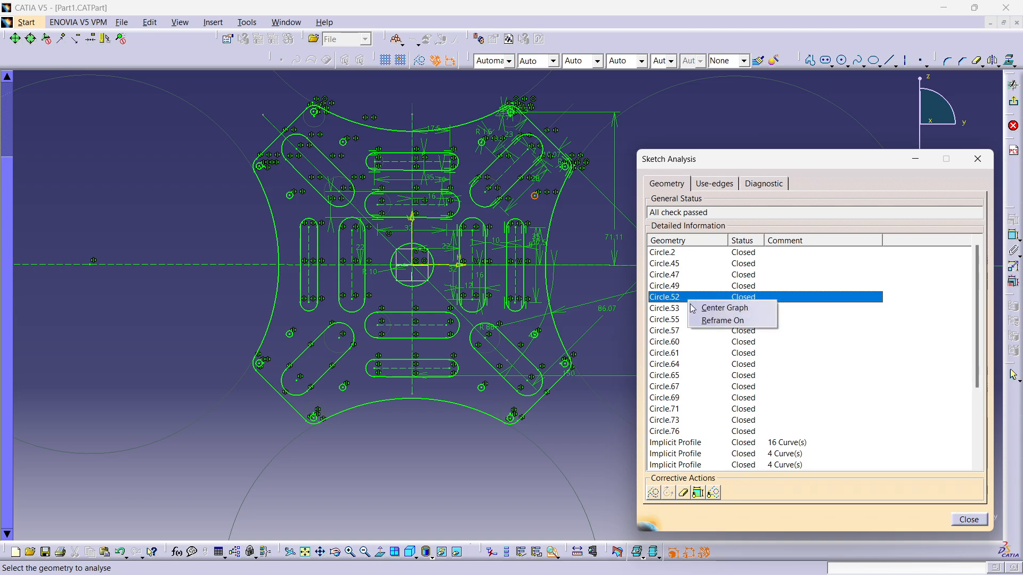
left_click(721, 323)
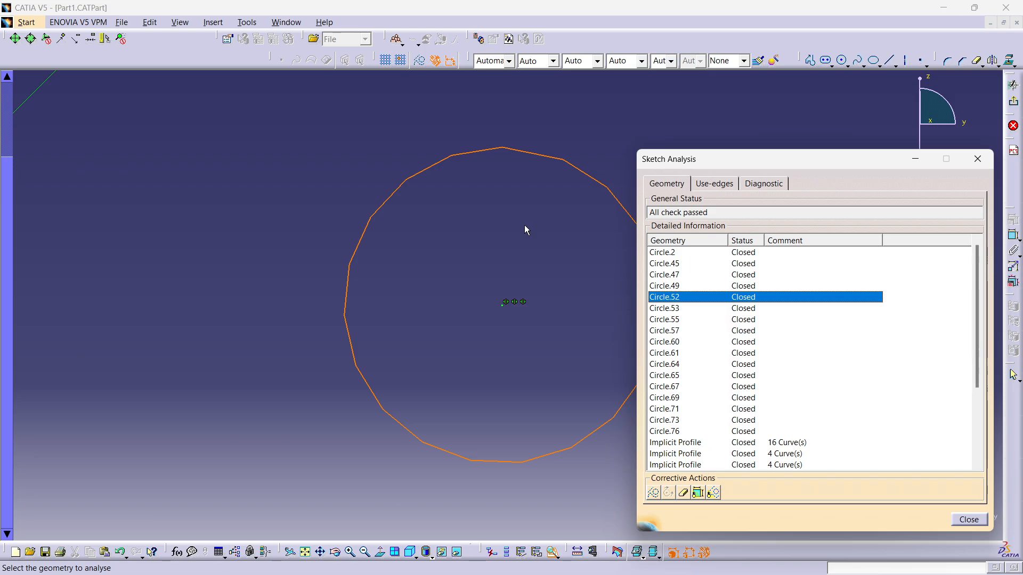
mouse_move(360, 148)
middle_mouse_down()
mouse_move(361, 419)
mouse_move(373, 317)
mouse_move(447, 316)
middle_mouse_up()
scroll(687, 346, "down", 4)
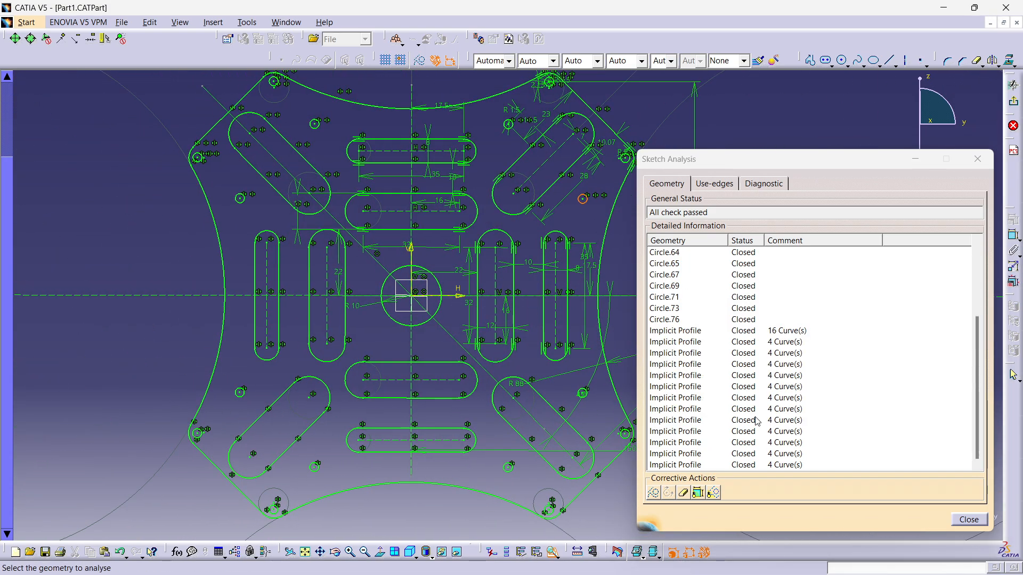
left_click(969, 520)
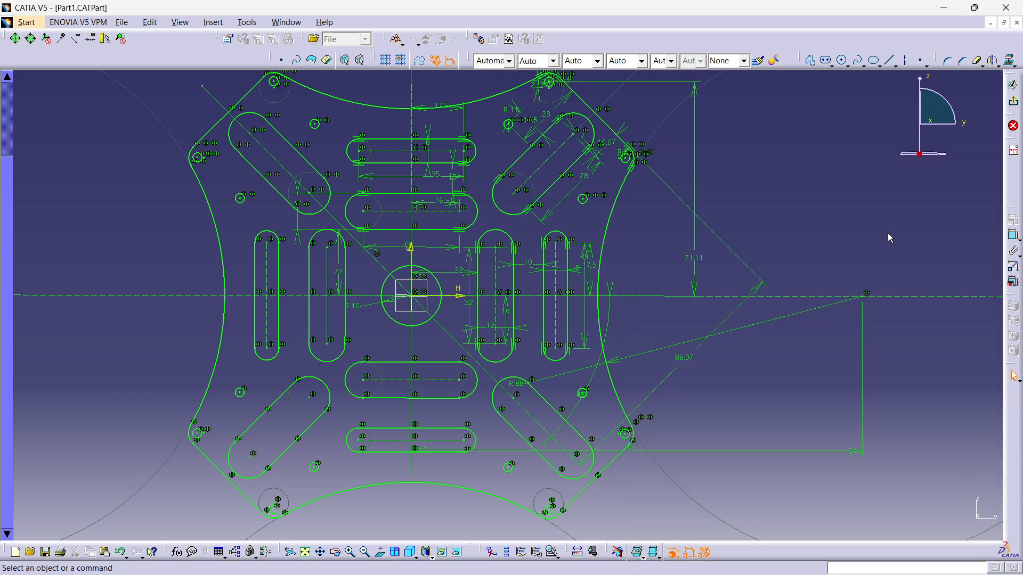
- Exit the plate sketch and extrude Sketch.1 with a Pad of 1.9 mm length
middle_click_drag(791, 227, 789, 312)
left_click(1014, 150)
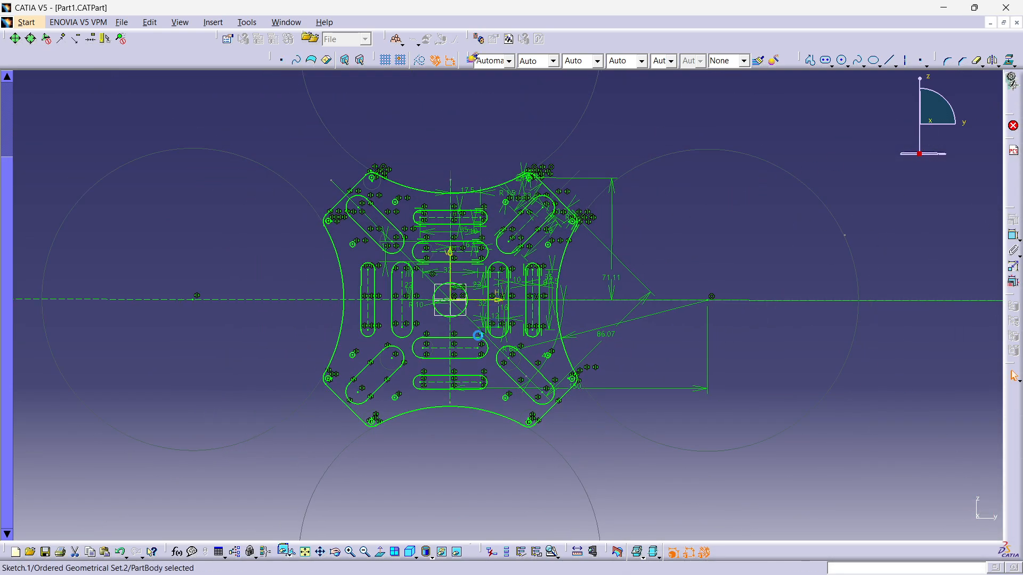
middle_click_drag(492, 227, 574, 234)
left_click(1017, 356)
left_click(627, 320)
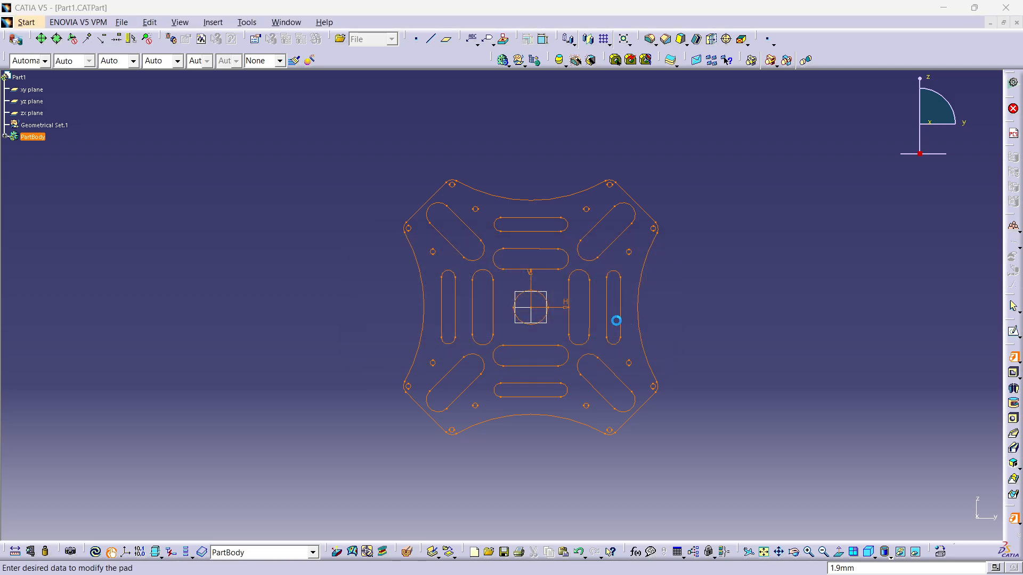
middle_click_drag(578, 308, 546, 346)
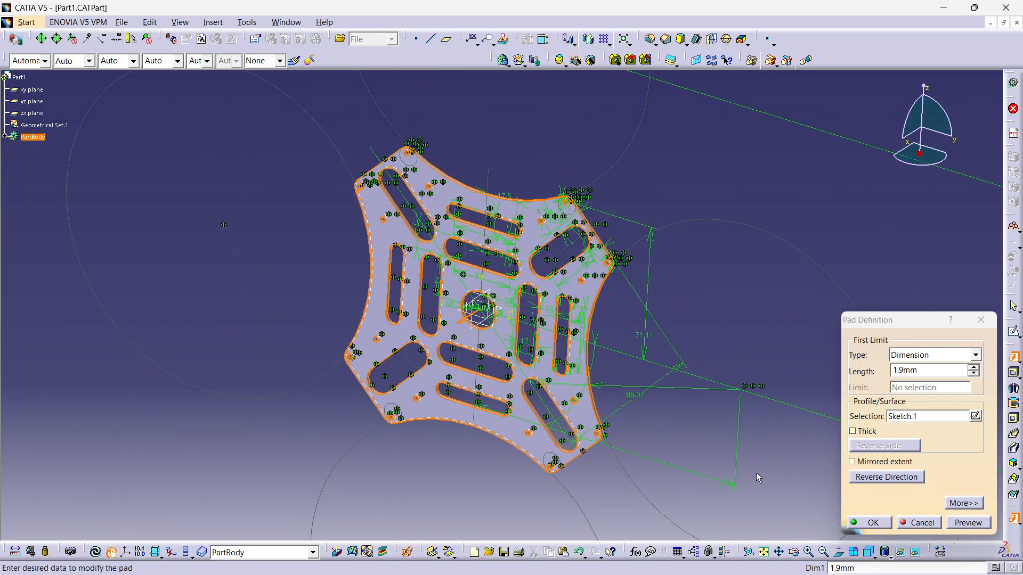
left_click(873, 523)
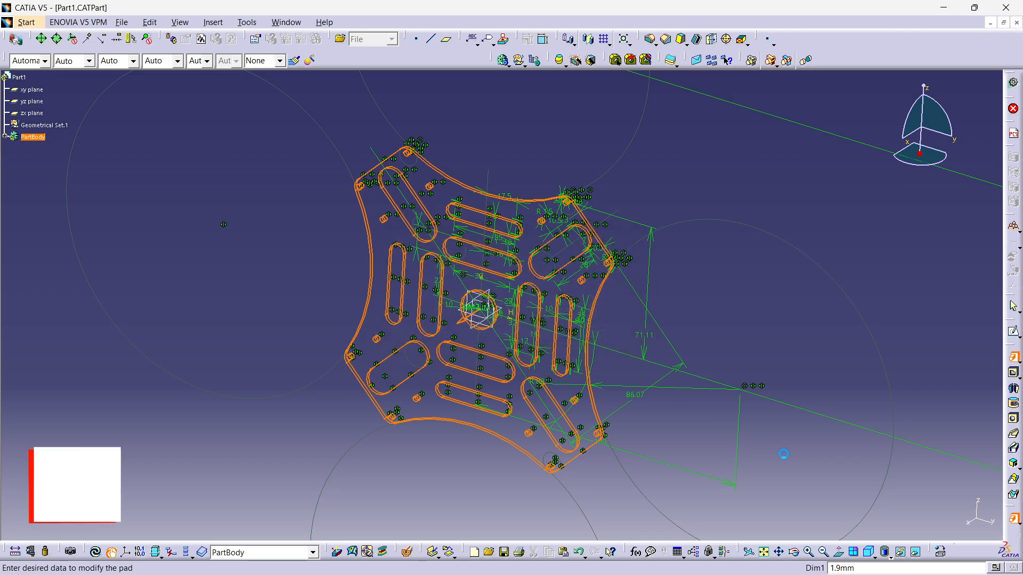
left_click(870, 523)
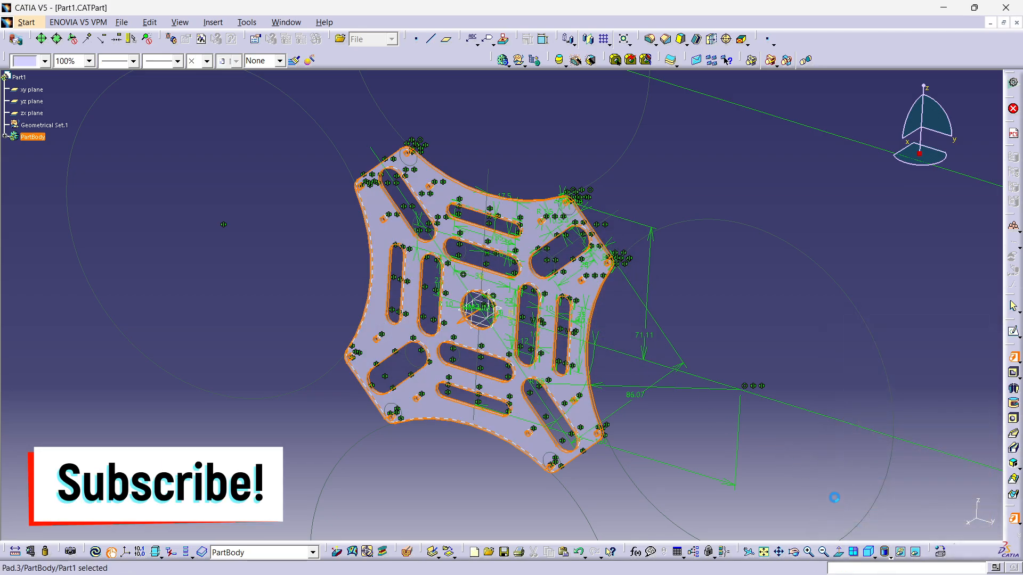
- Examine the padded plate's slots, mounting holes and edges from several angles
middle_click_drag(696, 212, 499, 282)
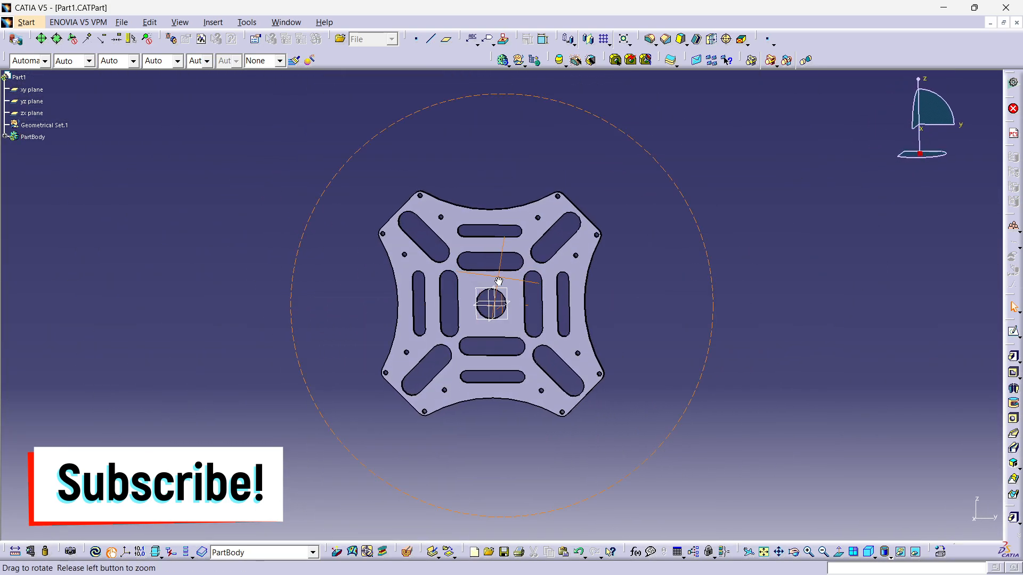
middle_click_drag(500, 233, 489, 182)
middle_click_drag(734, 248, 733, 295)
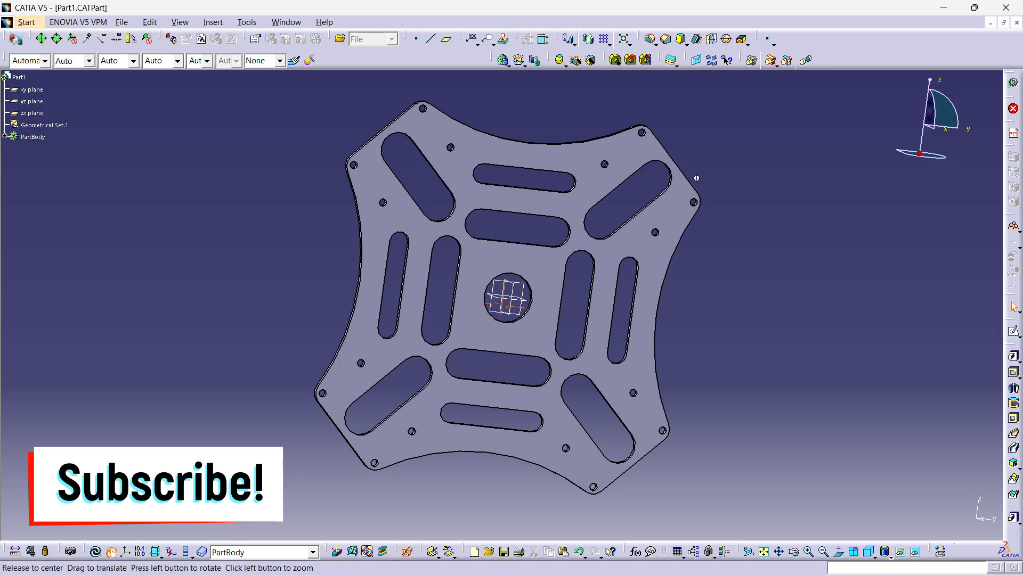
middle_click_drag(696, 179, 564, 236)
left_click(283, 24)
left_click(224, 119)
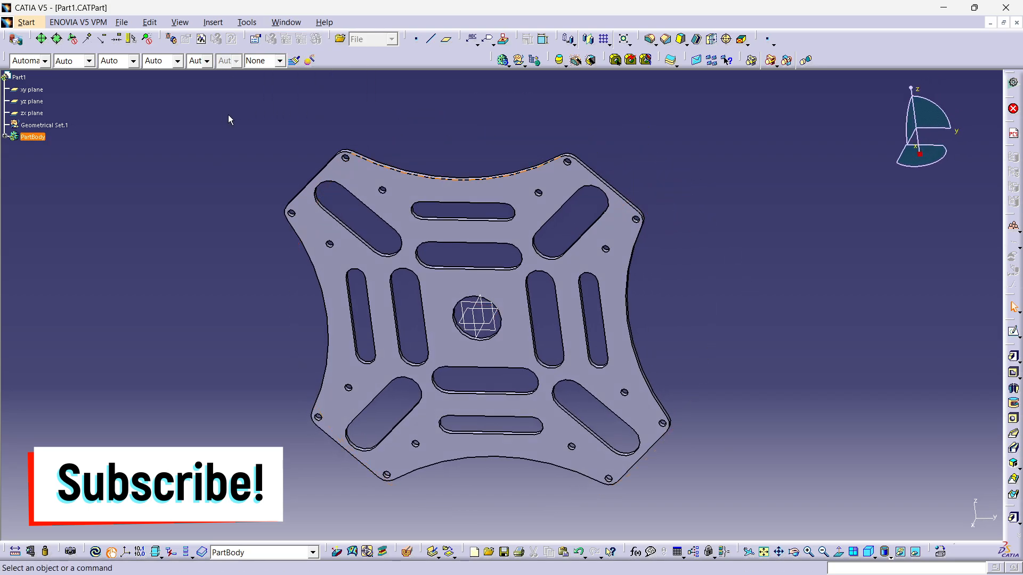
middle_click_drag(763, 270, 667, 193)
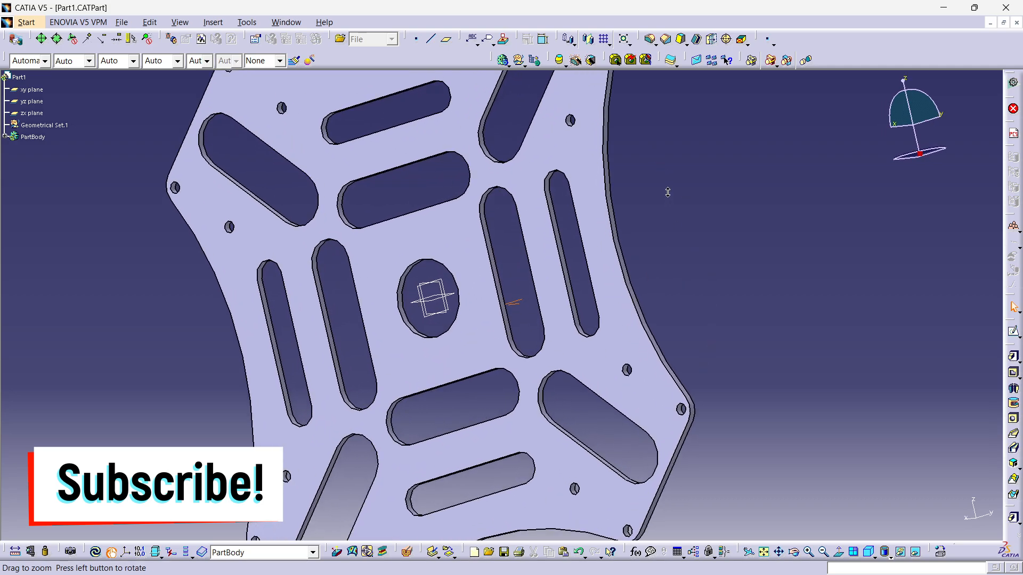